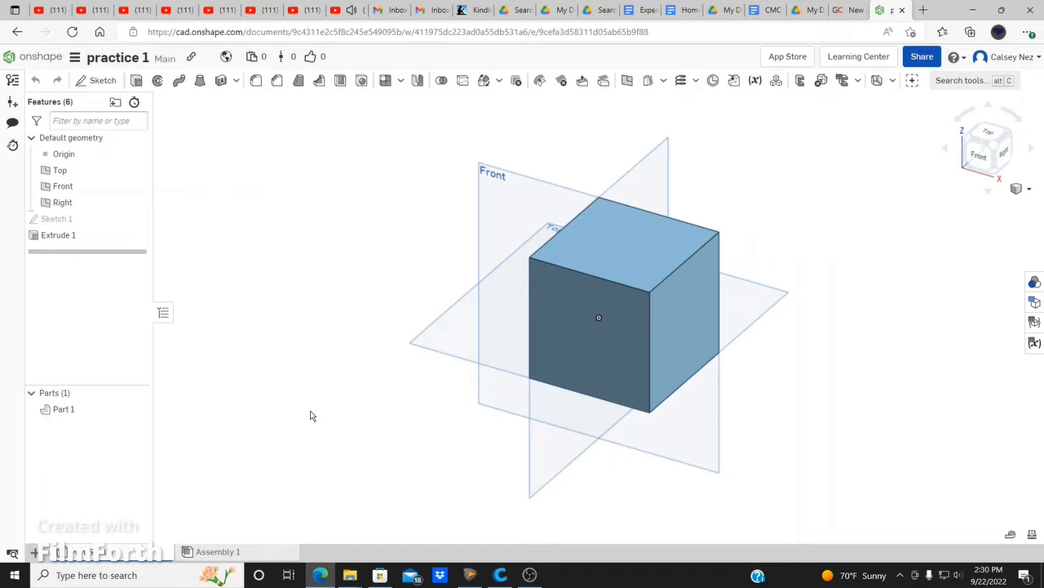
Create a new Part Studio and start a sketch on its Front plane, viewed straight on from the front
left_click(34, 551)
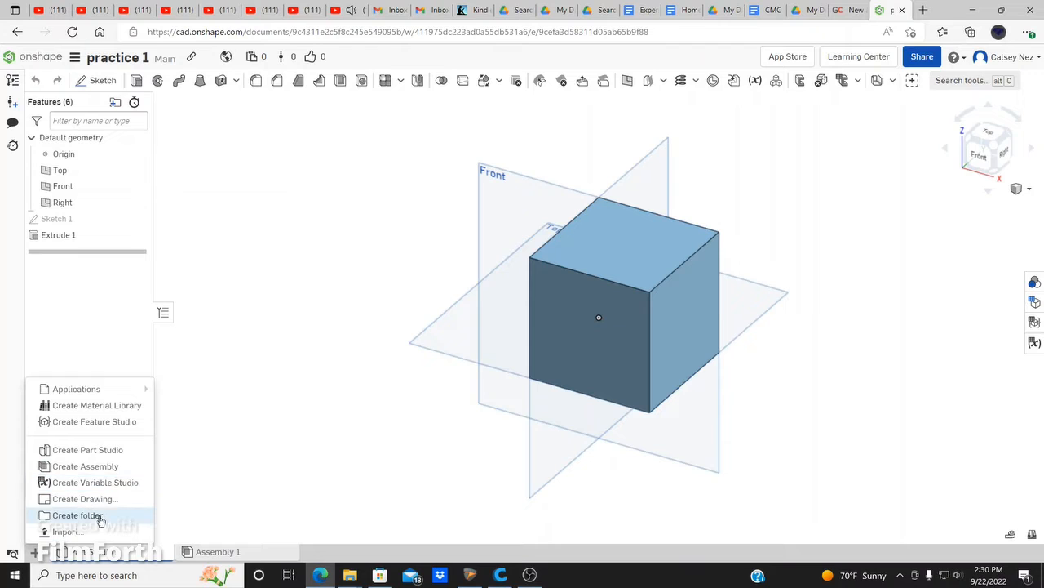
left_click(115, 454)
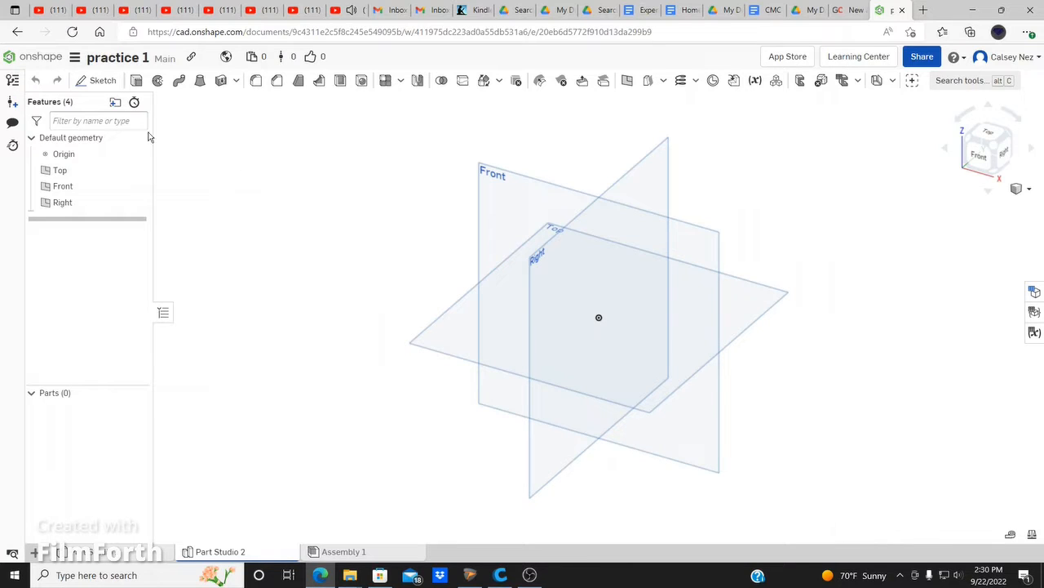
left_click(105, 81)
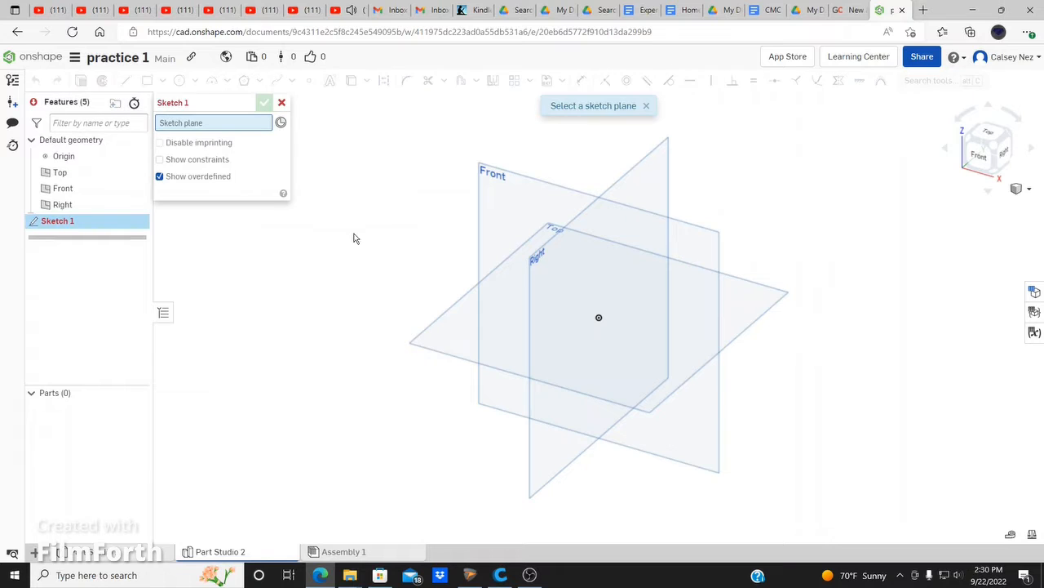
left_click(512, 208)
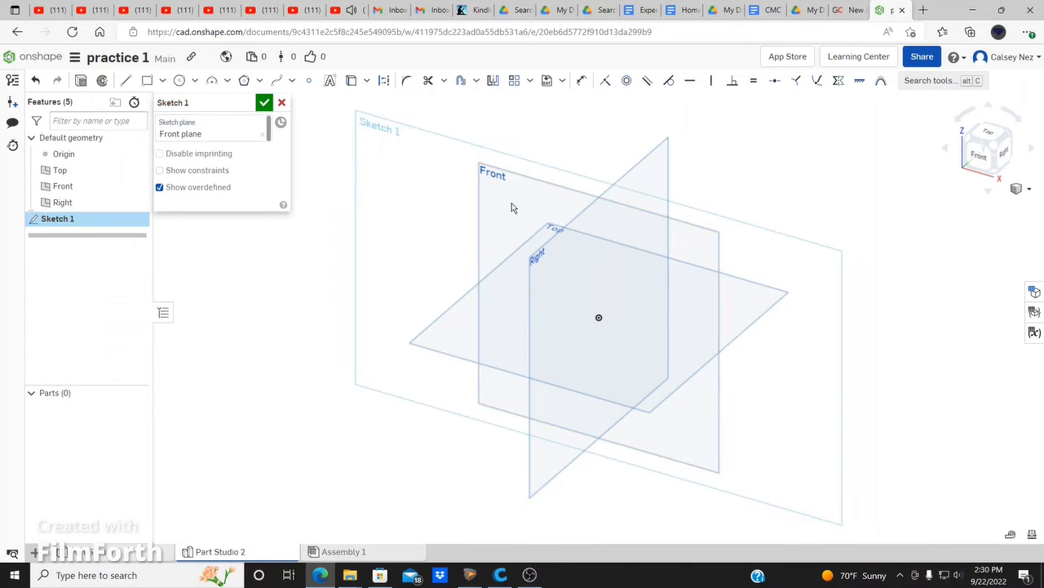
left_click(986, 162)
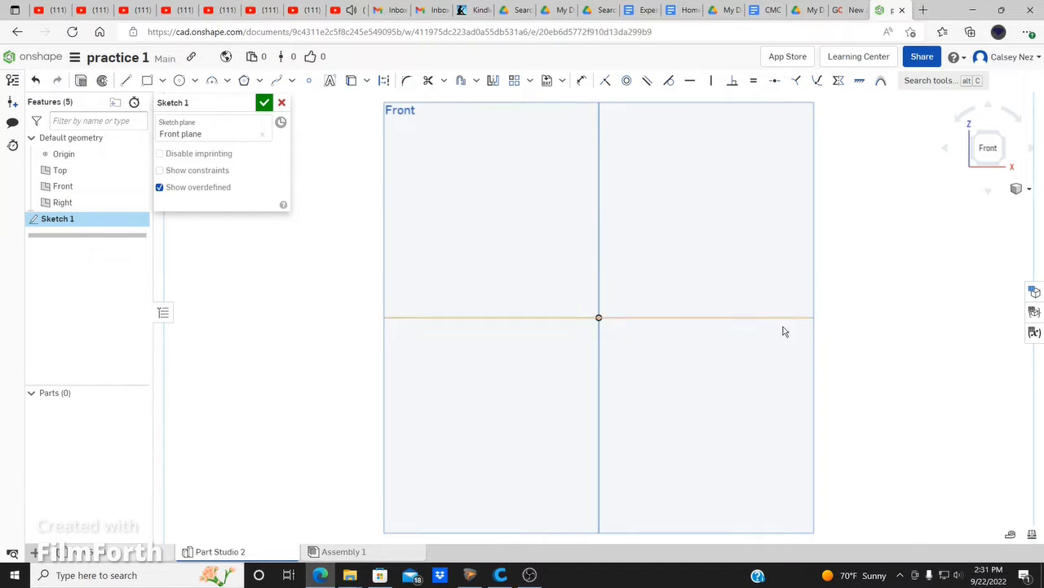
Draw connected lines from the origin: about 5.05 in right along the horizontal axis, about 0.7 in up, and about 4.3 in back left
left_click(126, 80)
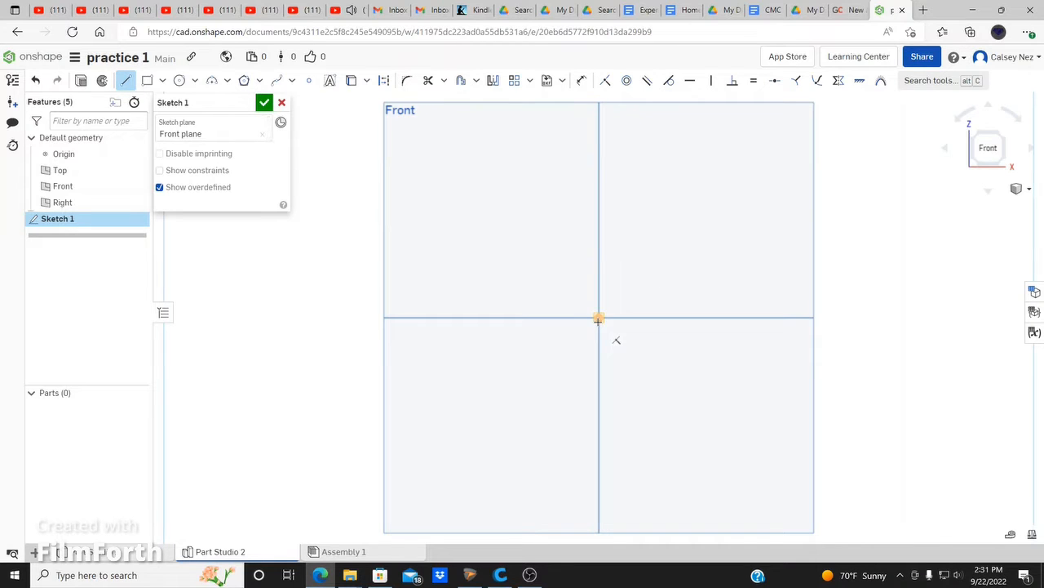
scroll(599, 317, "up", 2)
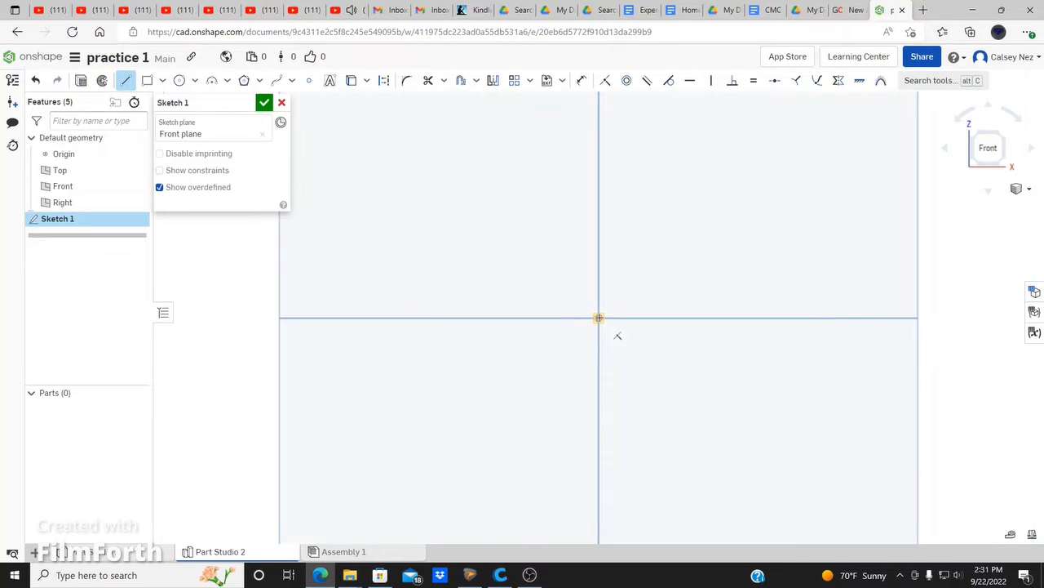
scroll(599, 317, "down", 4)
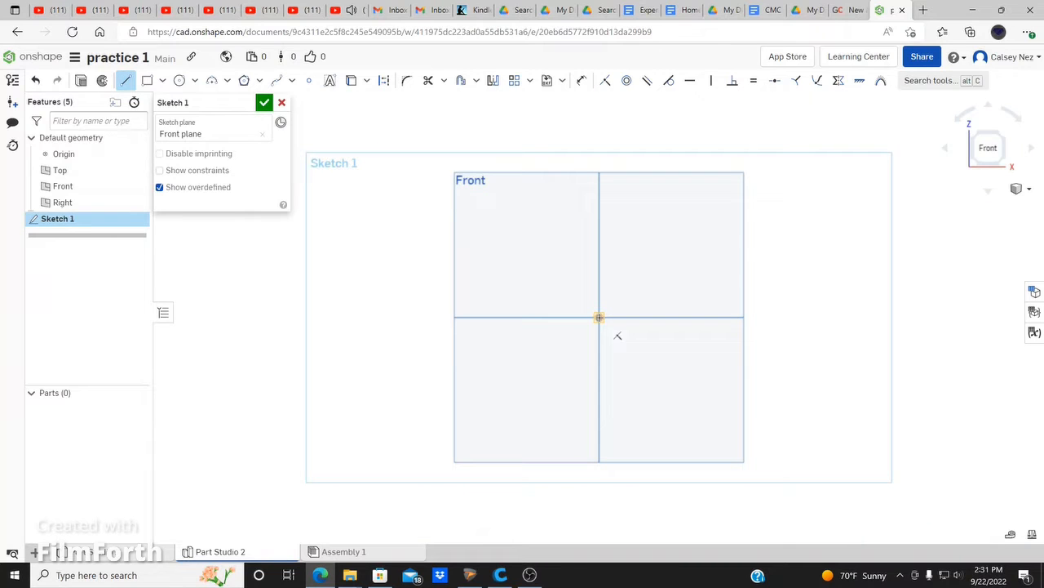
left_click(599, 318)
left_click(842, 318)
left_click(843, 284)
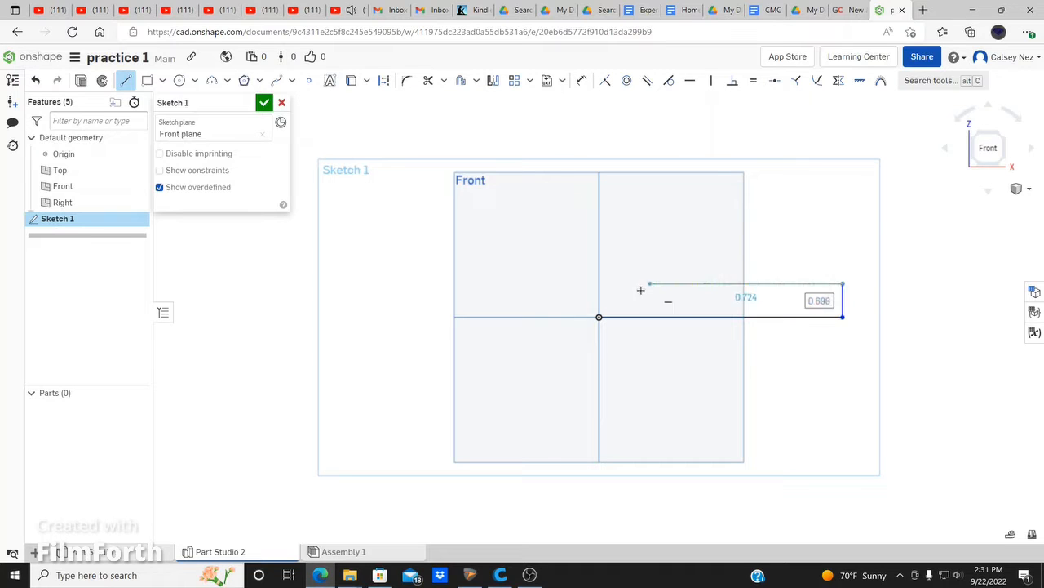
left_click(635, 283)
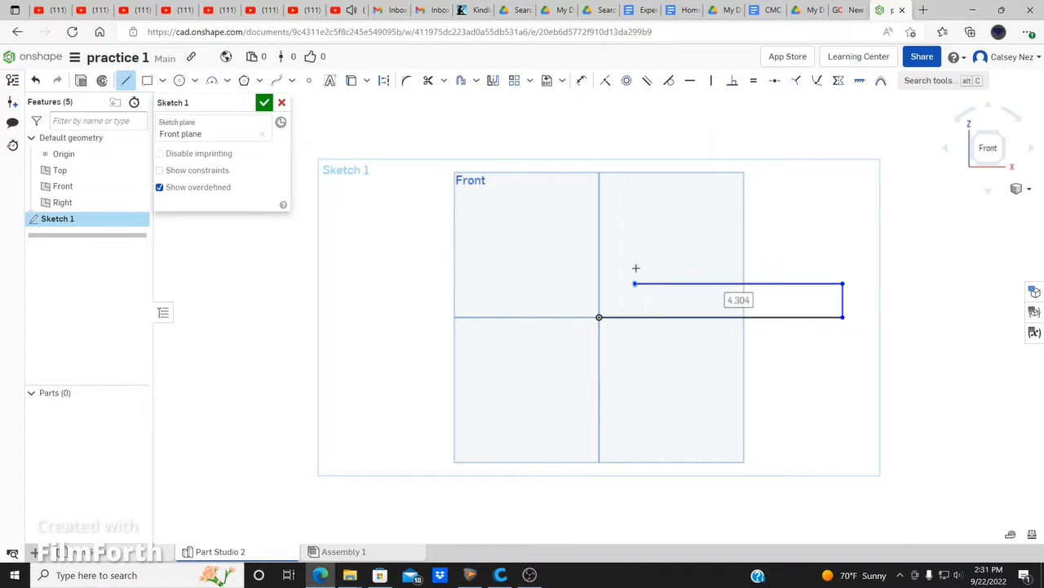
Continue the stepped profile about 1.28 in up, 1.28 in right, 1.14 in up and 3.63 in left, and end the line chain there
left_click(634, 221)
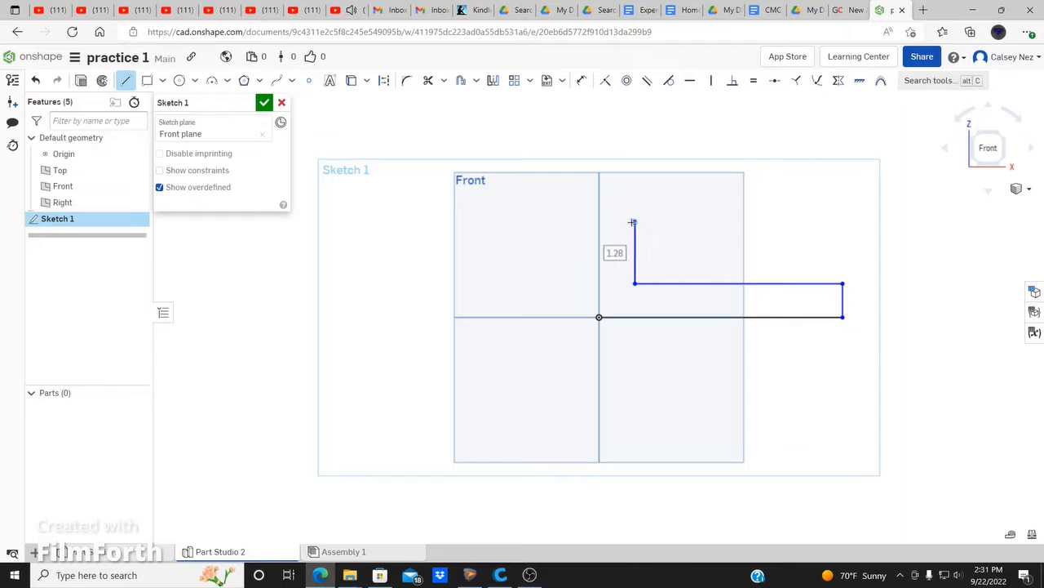
left_click(697, 222)
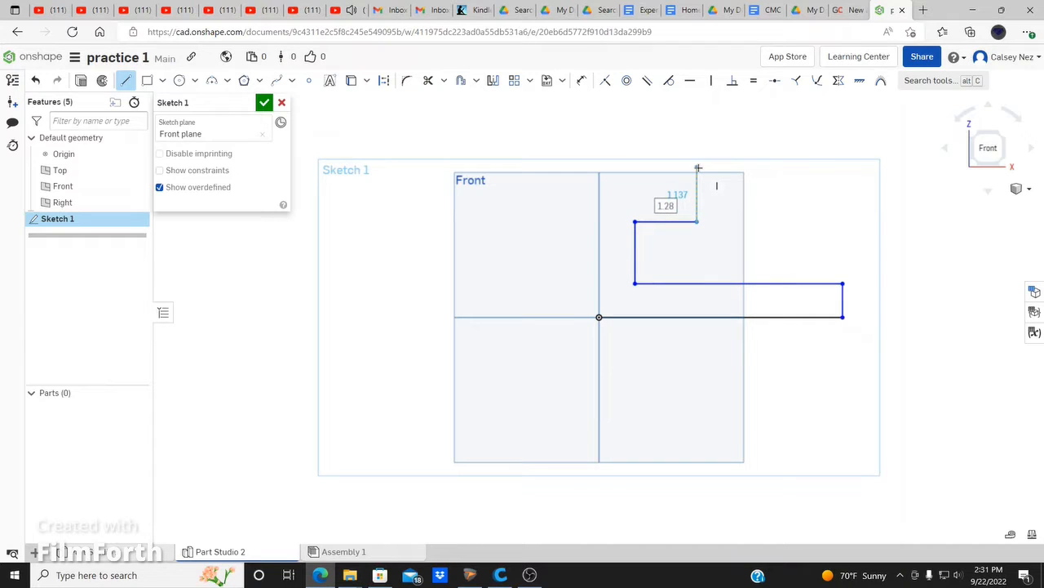
left_click(698, 167)
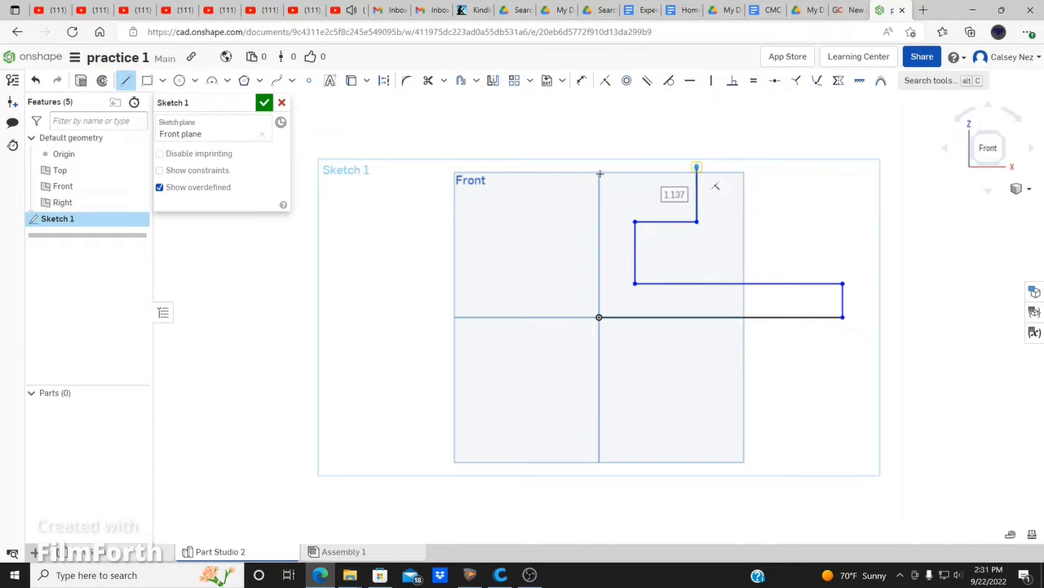
left_click(521, 169)
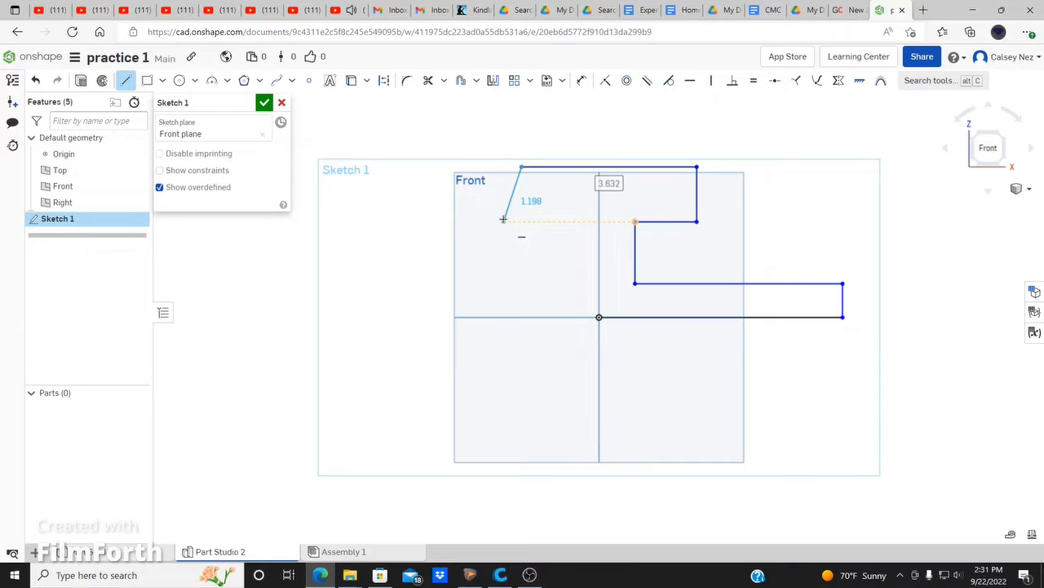
key("Escape")
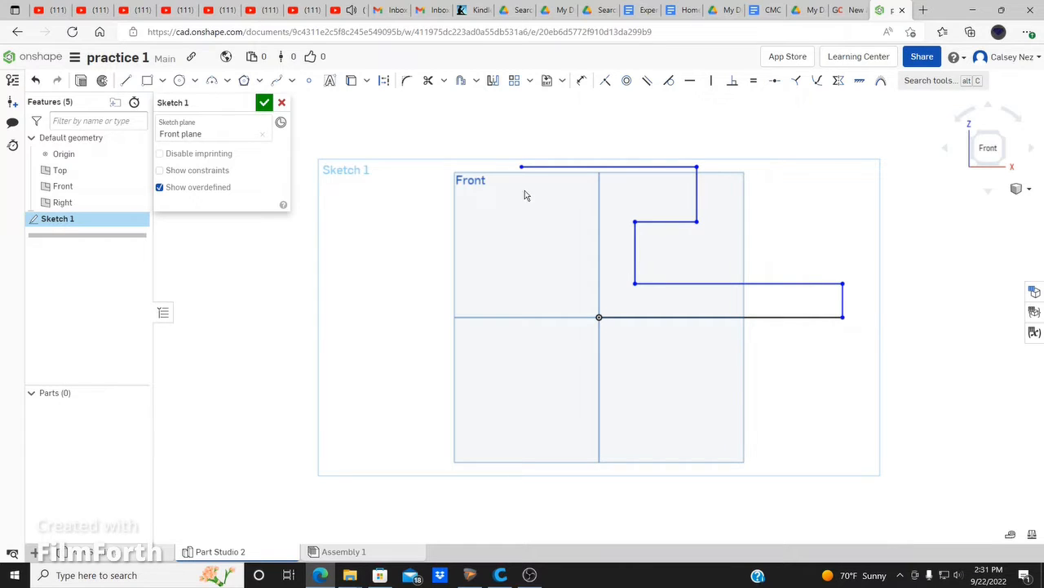
left_click(125, 82)
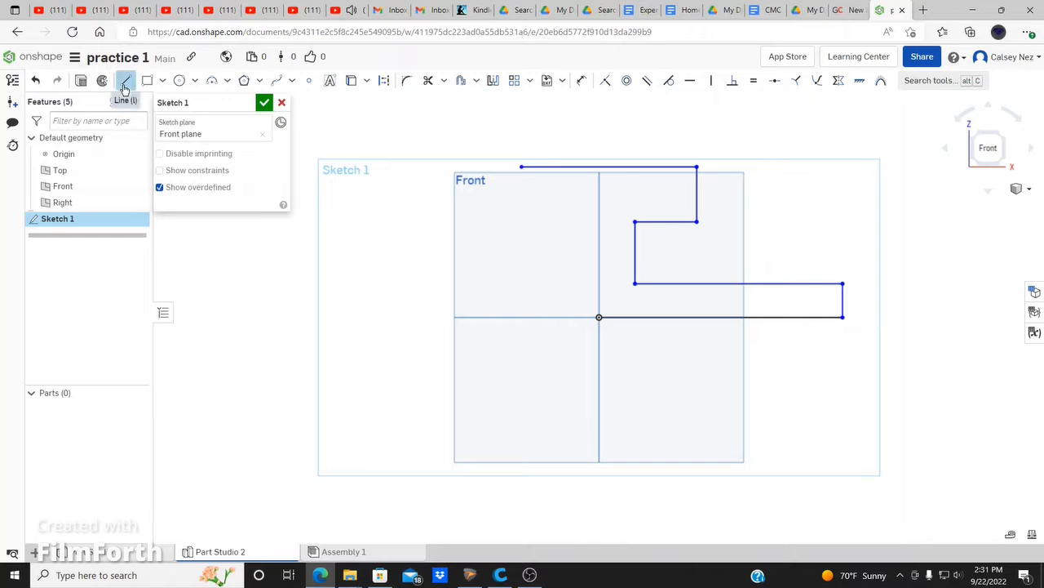
left_click(523, 167)
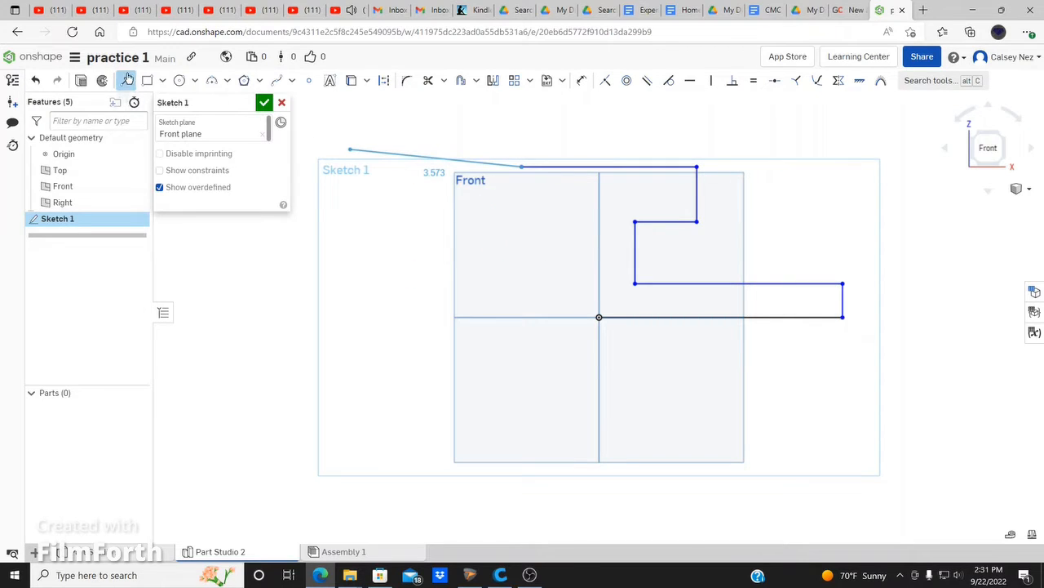
left_click(125, 81)
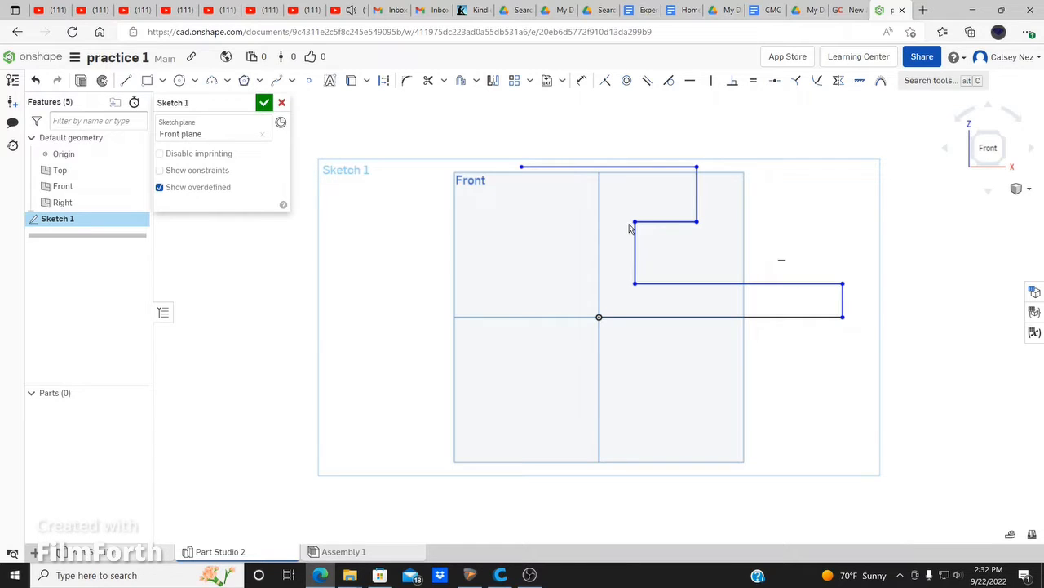
Dimension the horizontal base line starting at the origin to 2 in
left_click(582, 83)
left_click(732, 316)
left_click(717, 372)
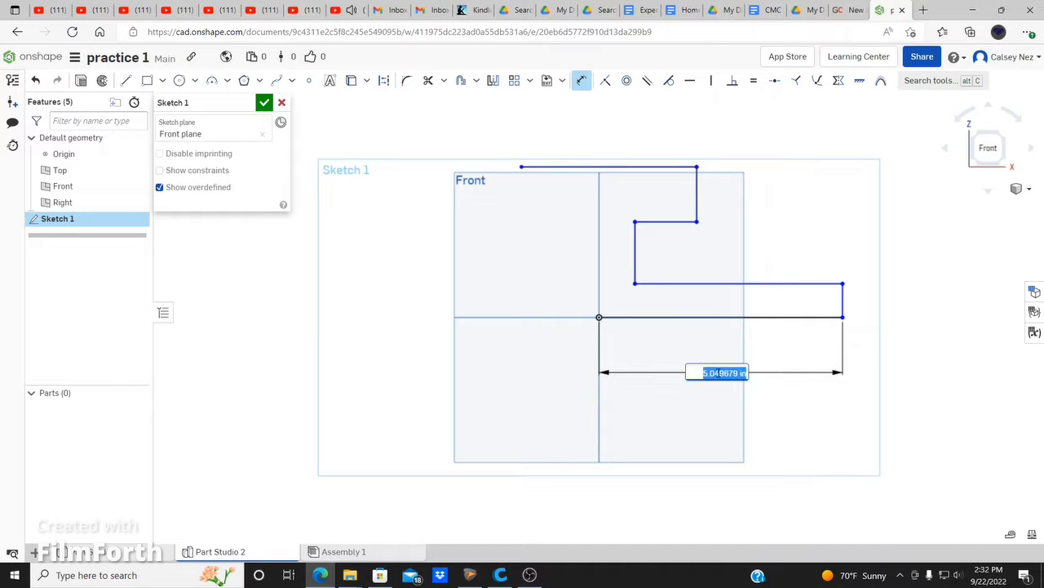
type("2")
key("Return")
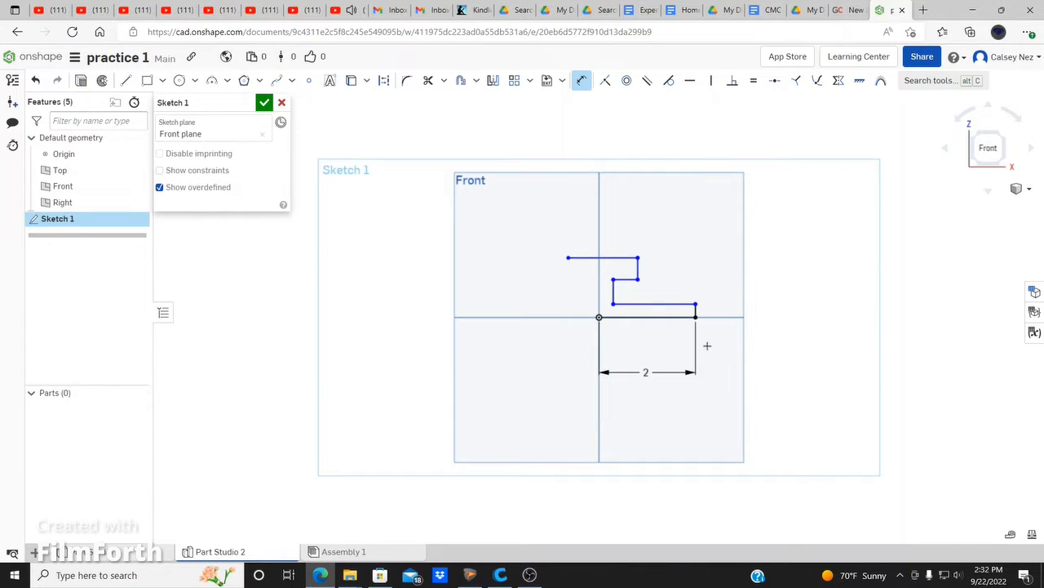
Dimension the short vertical line at the right end of the base to 0.313 in
scroll(680, 306, "down", 2)
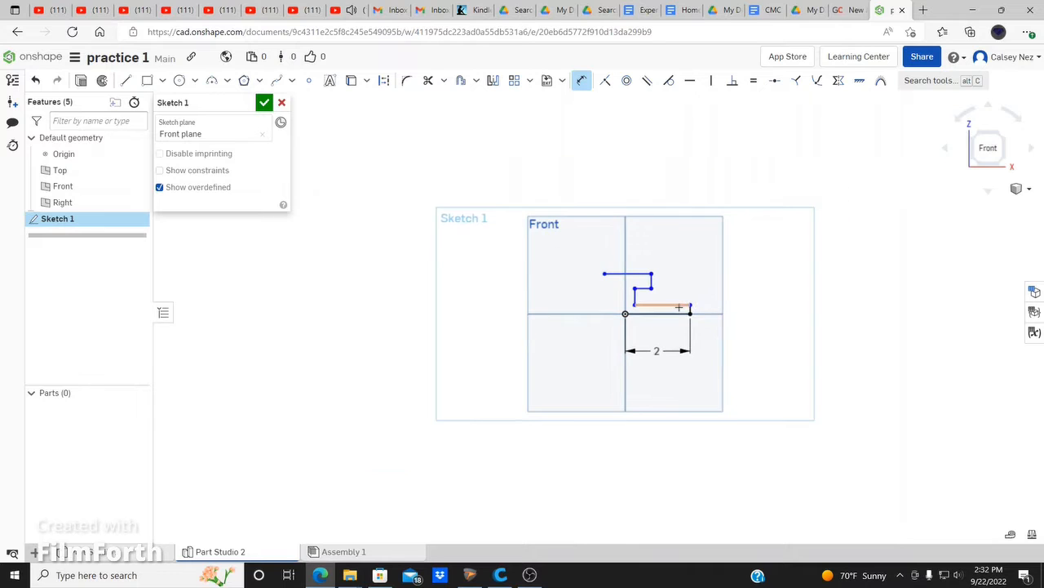
scroll(681, 307, "up", 3)
scroll(680, 307, "up", 4)
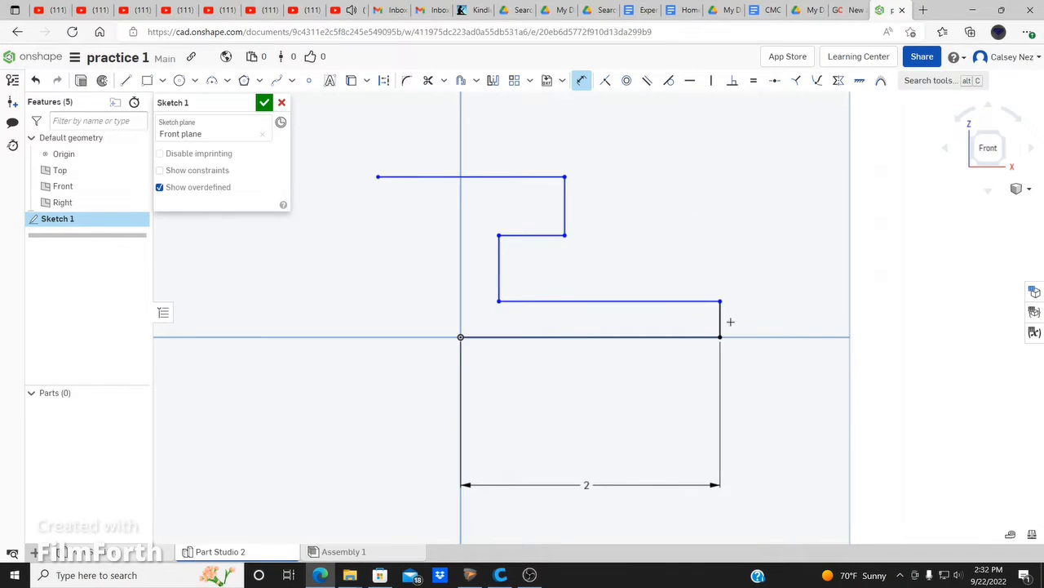
left_click(721, 323)
left_click(813, 327)
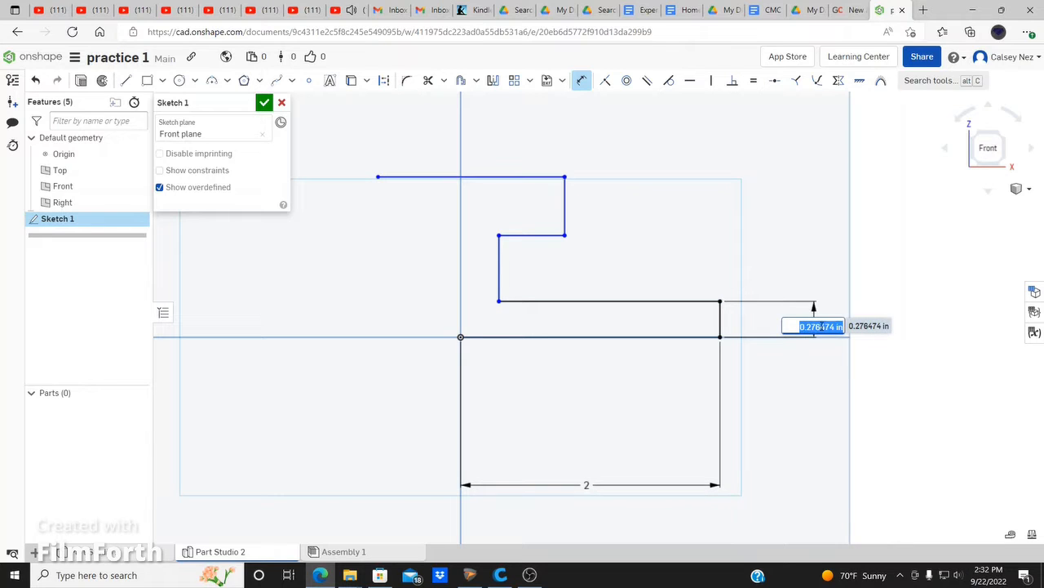
key("BackSpace")
type("0.313")
key("Return")
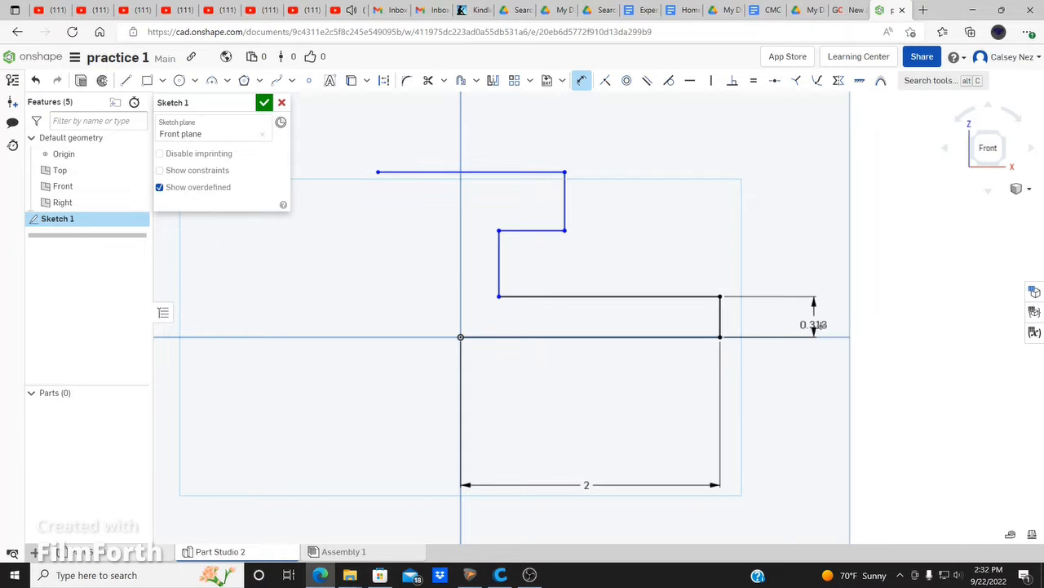
Dimension the horizontal ledge line directly above the base to 0.75 in
left_click(659, 297)
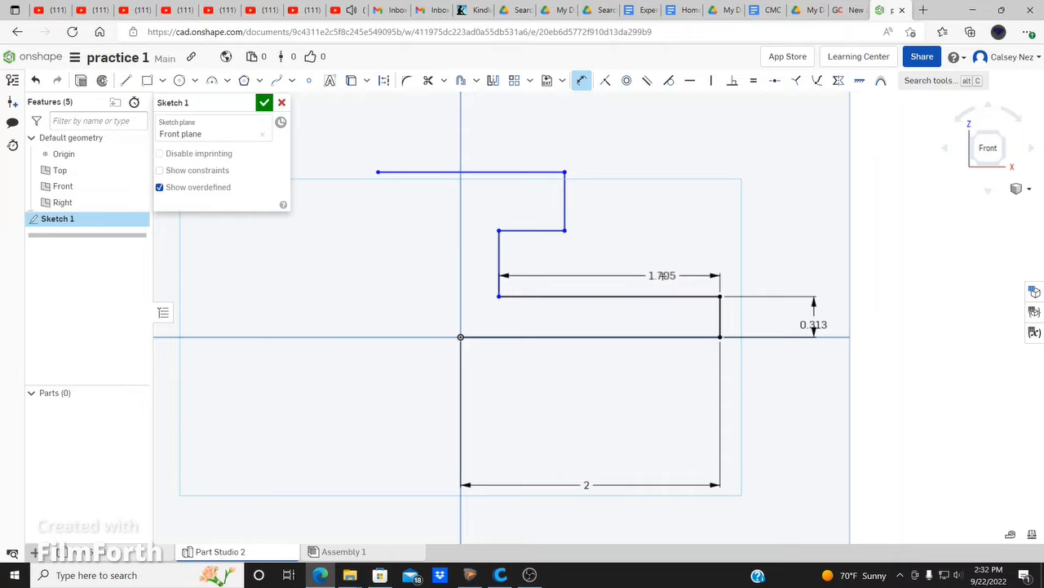
left_click(661, 275)
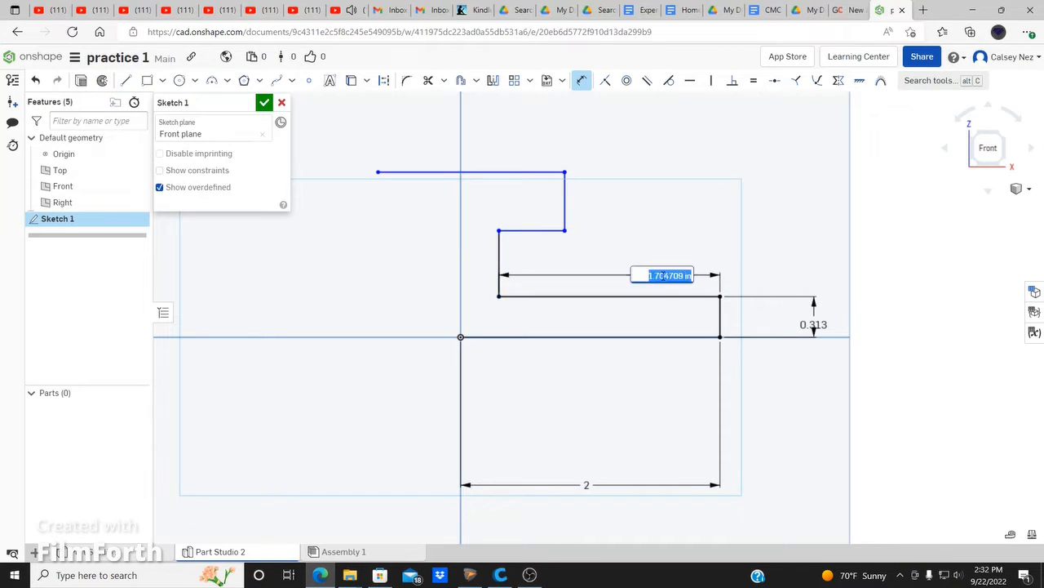
type("0.75")
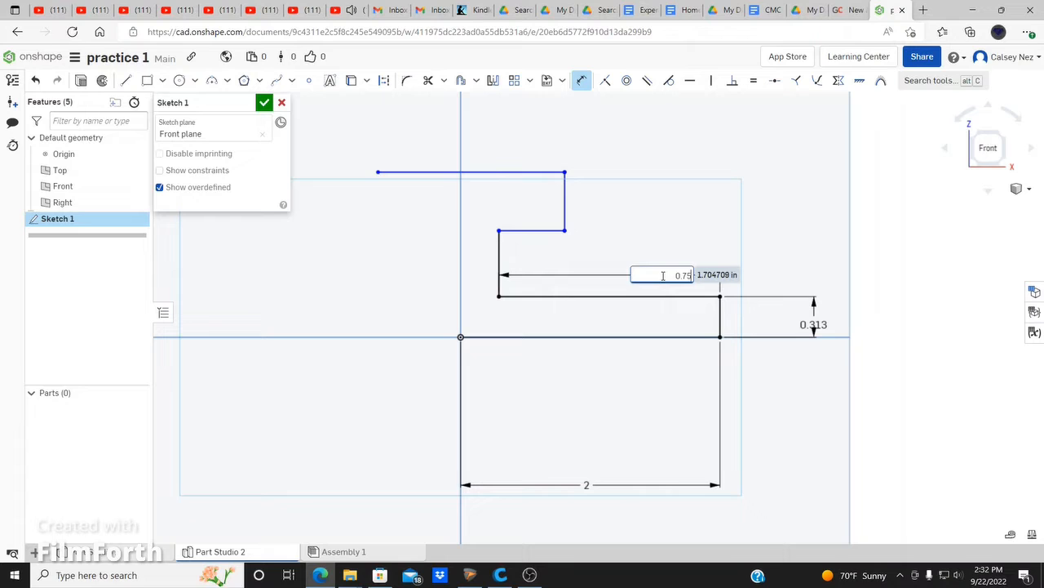
key("Return")
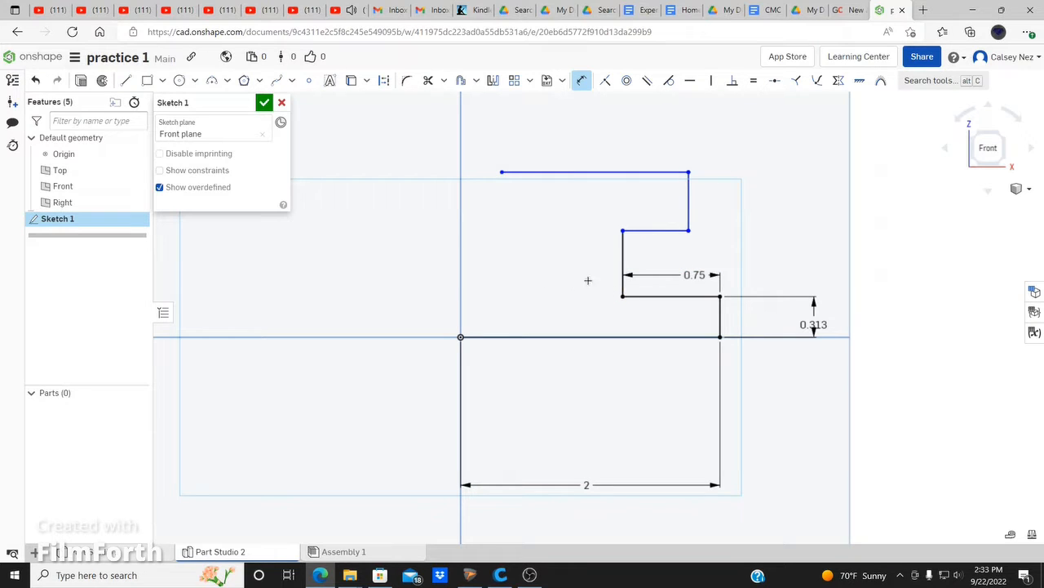
Dimension the vertical line rising from the inner end of the 0.75 in ledge to 0.5 in
left_click(626, 257)
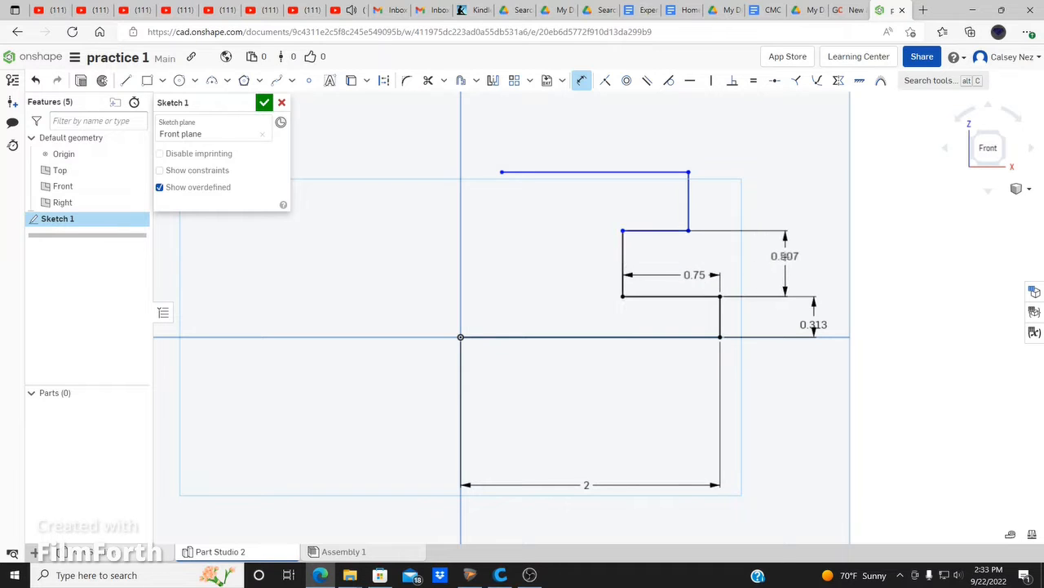
left_click(785, 256)
type("0.5")
key("Return")
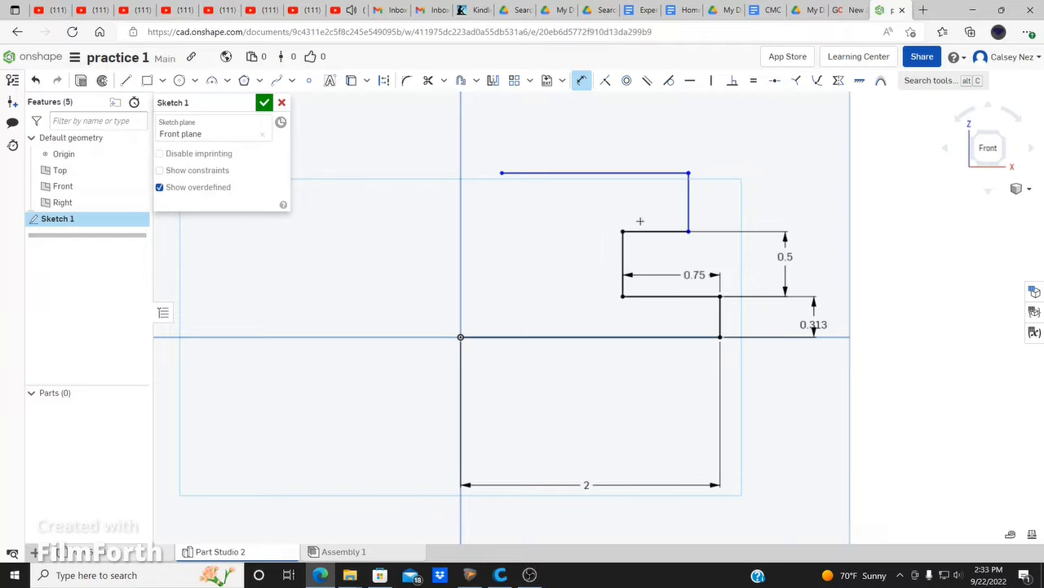
Dimension the short horizontal line above the 0.5 in vertical to 0.35 in
left_click(654, 235)
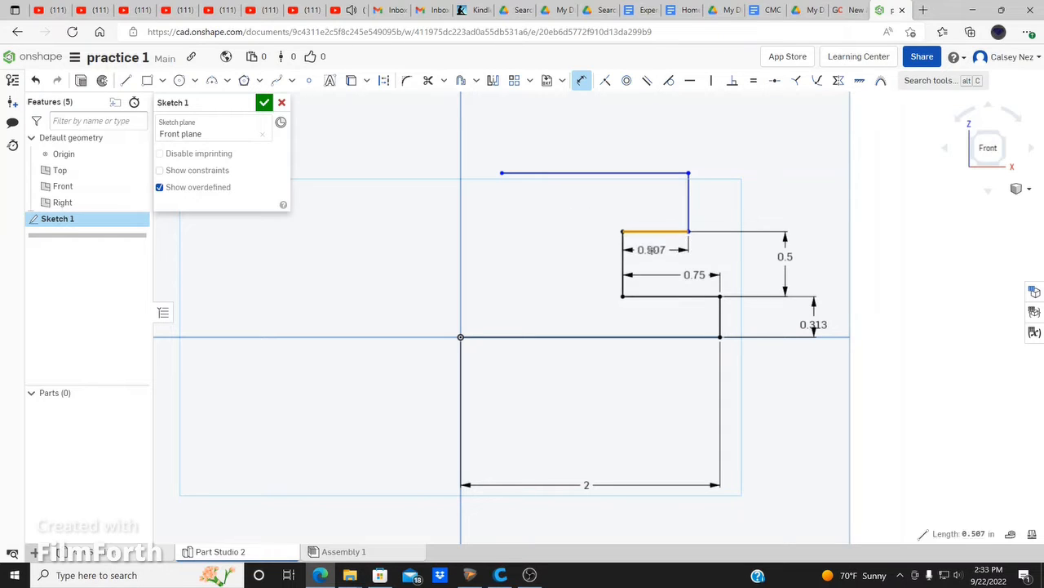
left_click(651, 248)
type("0.35")
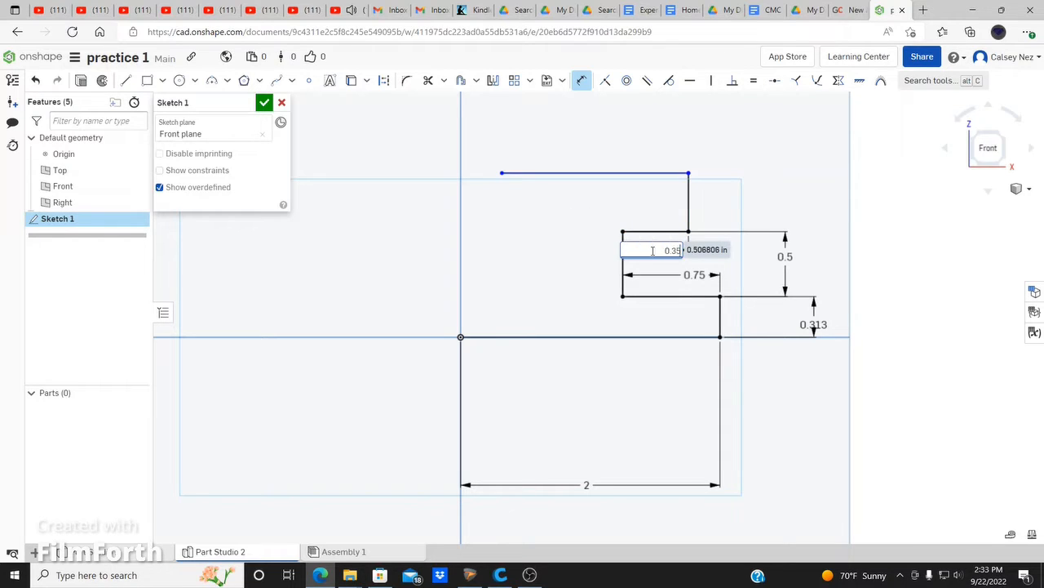
key("Return")
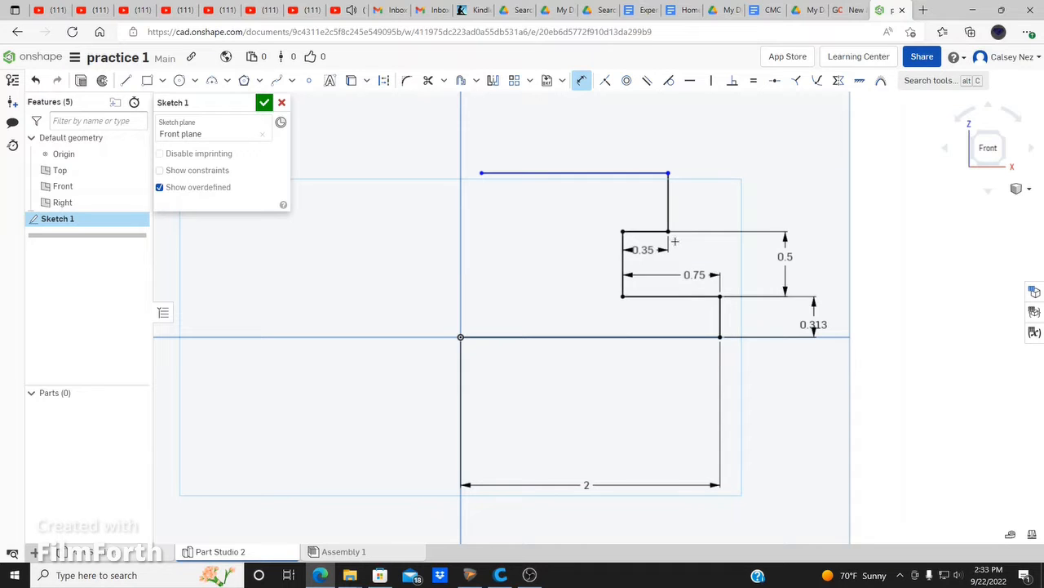
Dimension the vertical line rising from the outer end of the 0.35 in ledge to 0.375 in
left_click(667, 205)
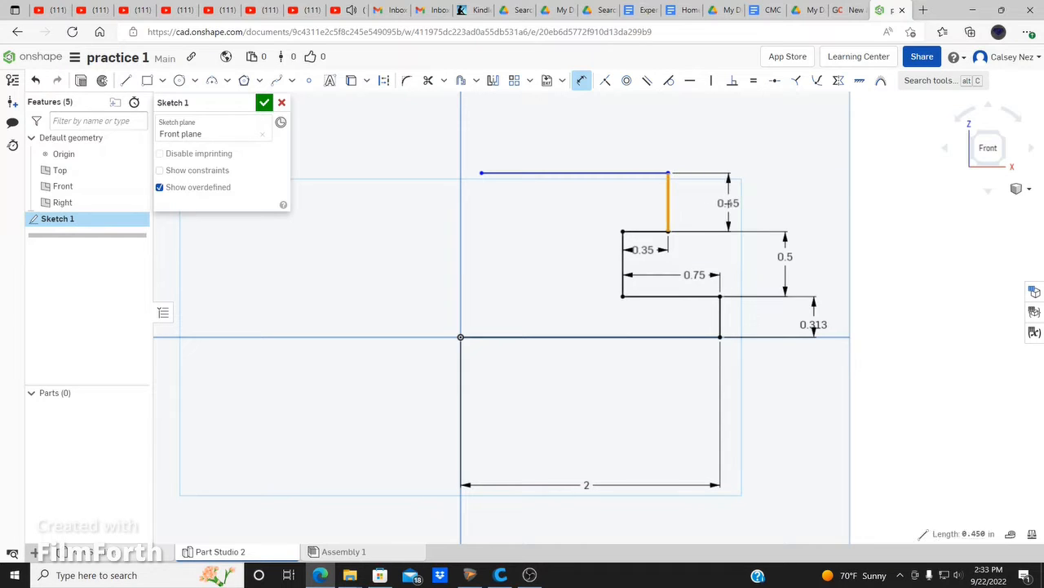
left_click(729, 203)
type("0")
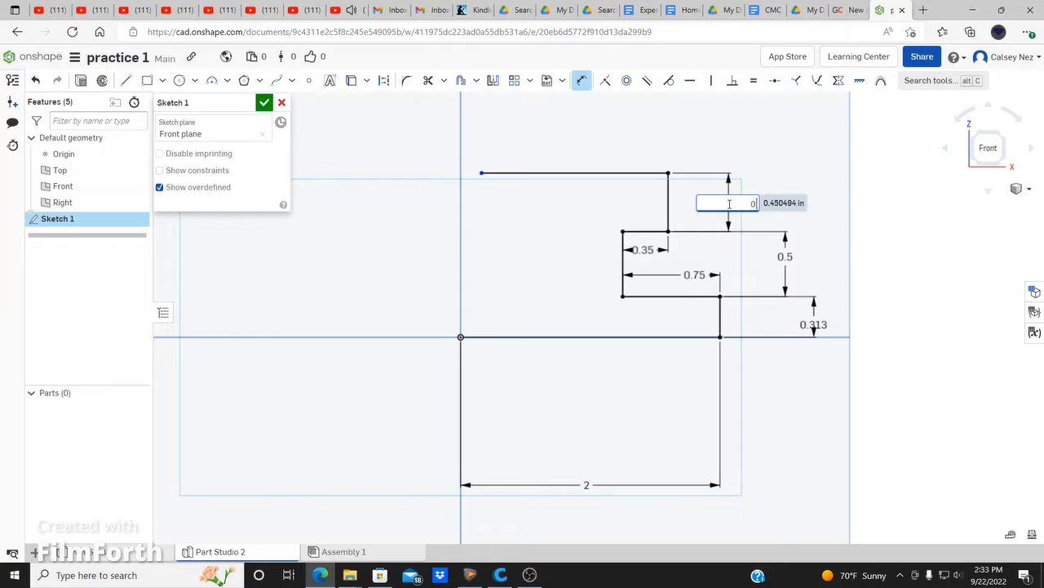
type(".375")
key("Return")
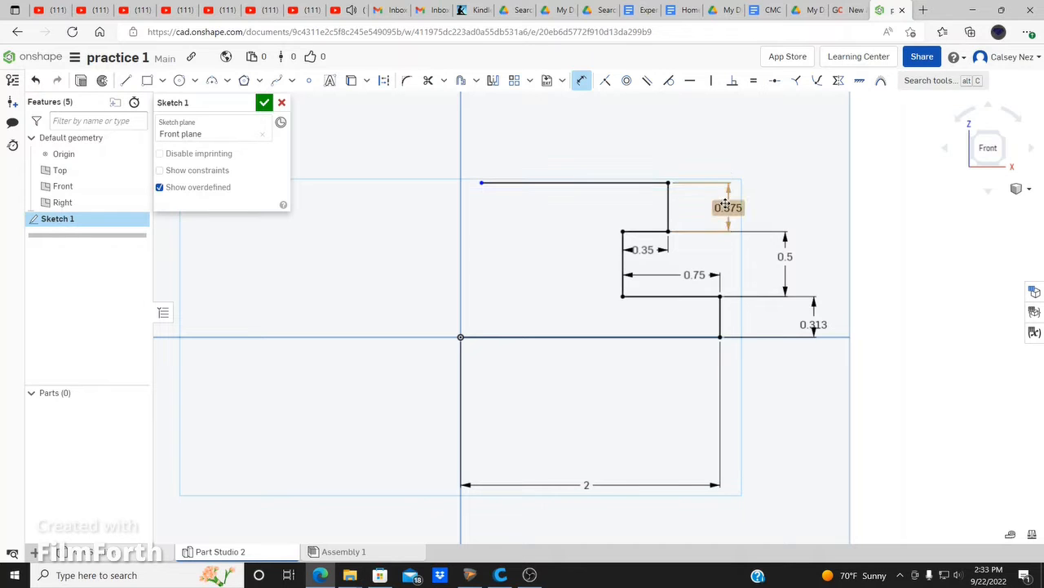
Dimension the uppermost horizontal line of the profile to 1 in
left_click(570, 184)
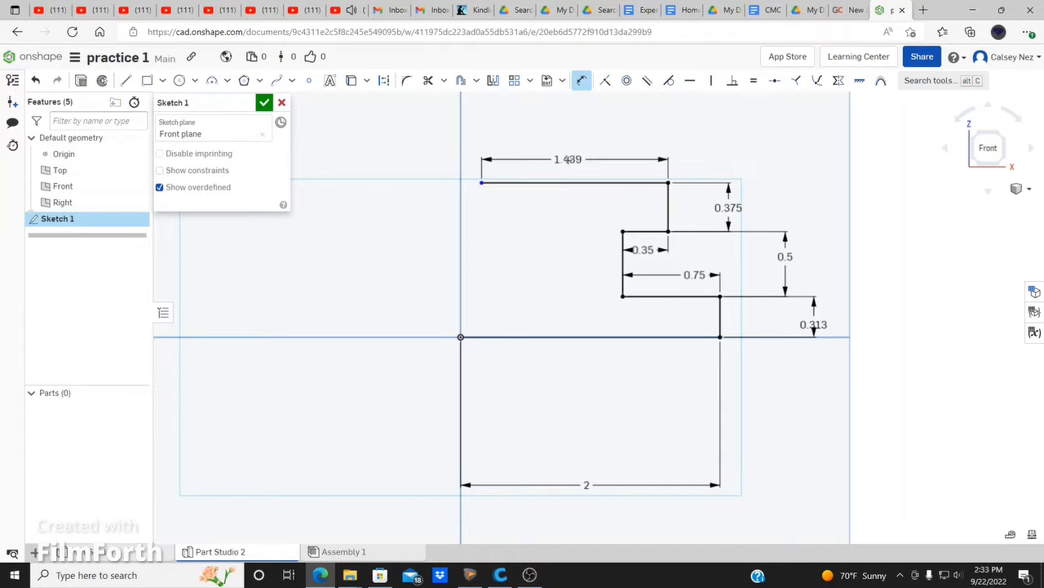
left_click(566, 161)
type("1")
key("Return")
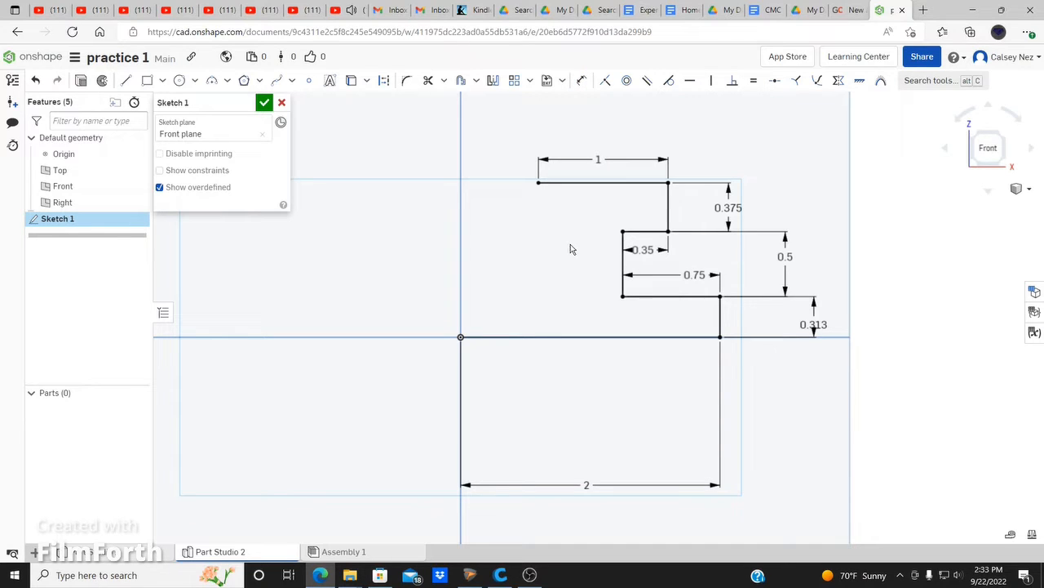
From the 1 in line's free end, draw connected lines: slanting down-left about 0.75 in, left 0.24 in, up 0.14 in, left 0.47 in, short drop
left_click(125, 83)
left_click(538, 184)
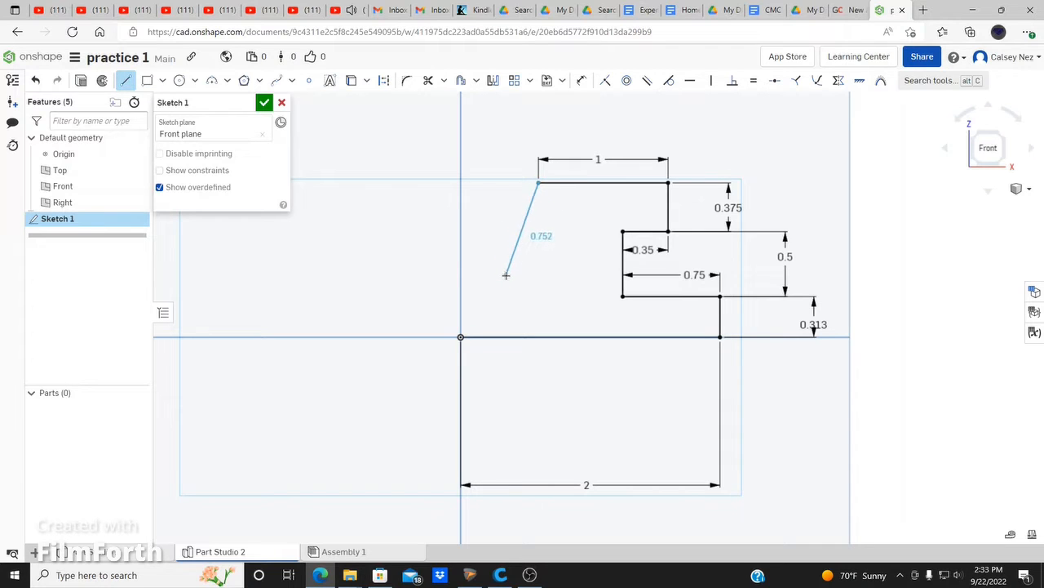
left_click(506, 275)
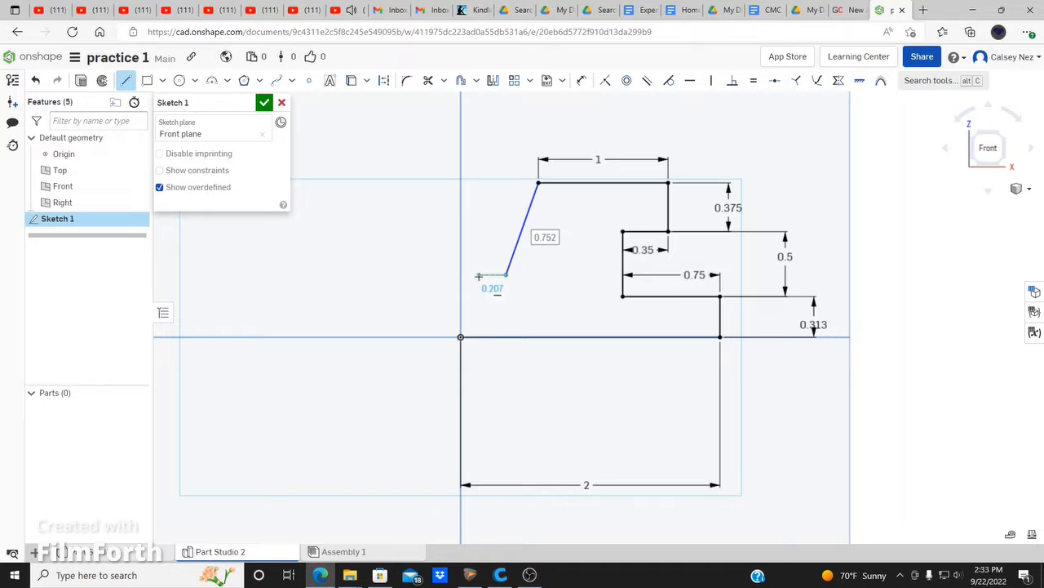
left_click(476, 276)
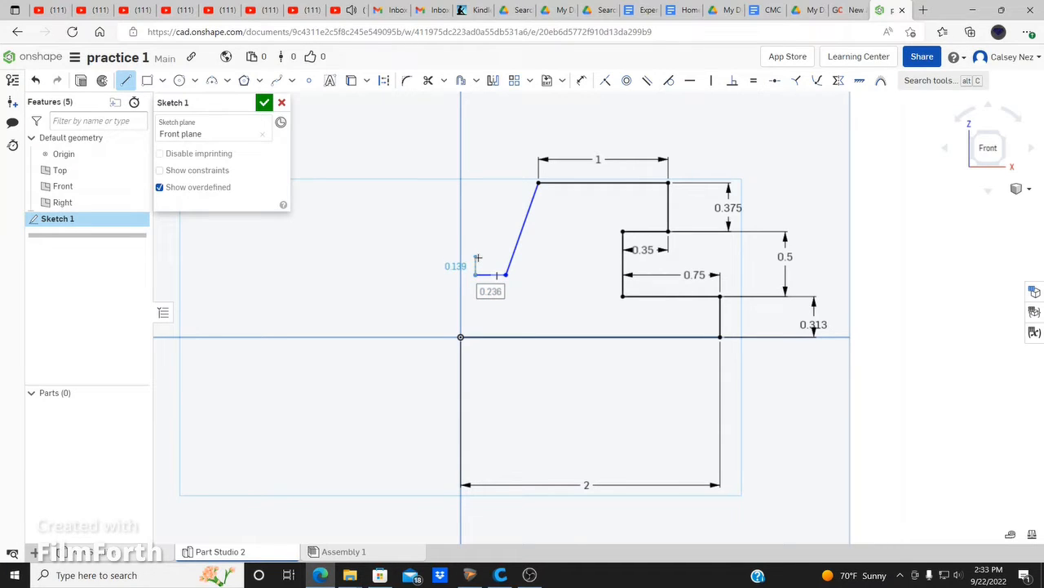
left_click(477, 258)
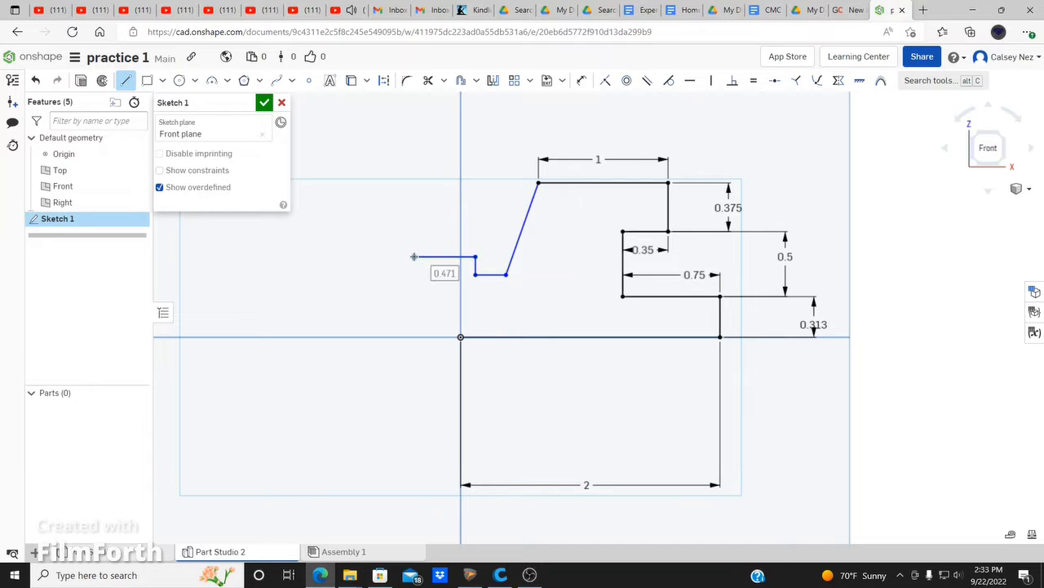
left_click(414, 257)
left_click(412, 281)
key("Escape")
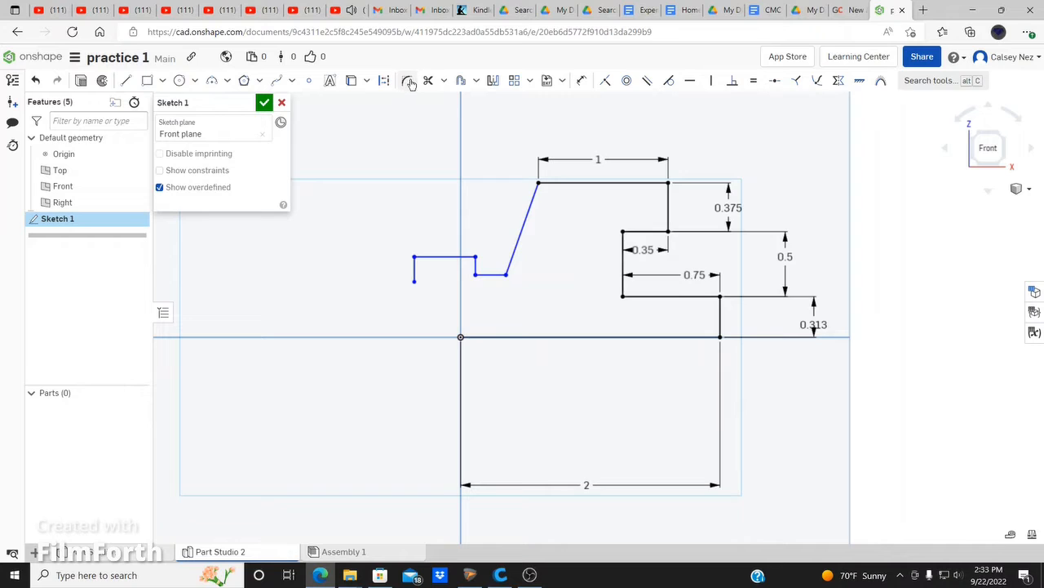
Dimension the angle between the uppermost horizontal line and the slanted line to 105 degrees
left_click(583, 82)
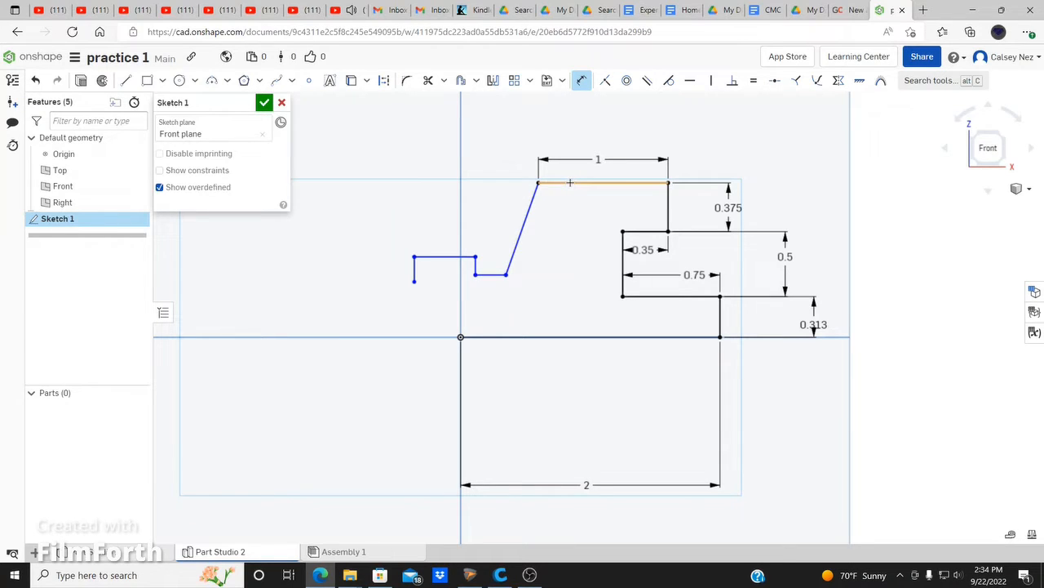
left_click(570, 183)
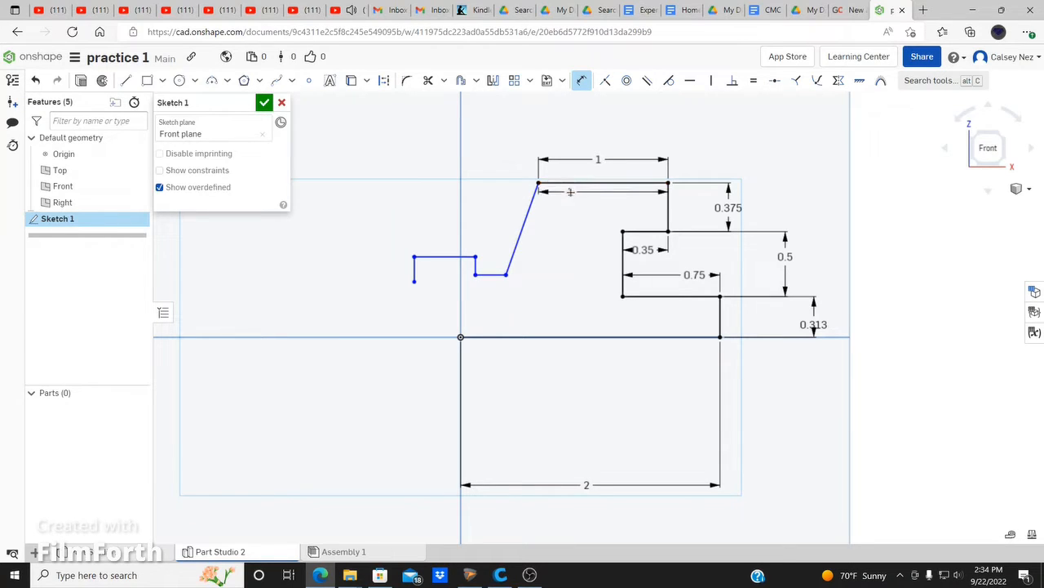
left_click(527, 216)
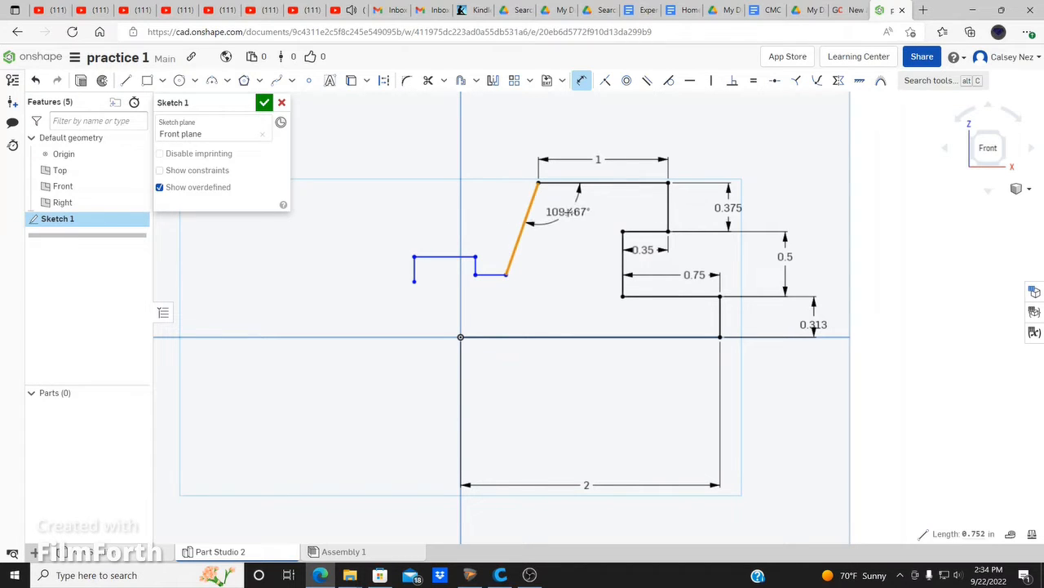
left_click(569, 212)
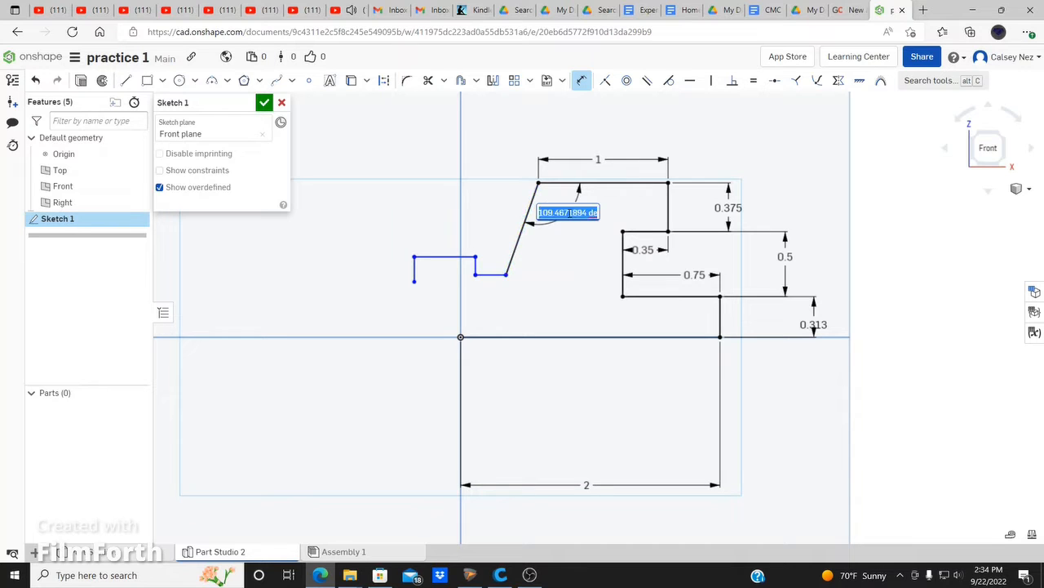
type("105.00")
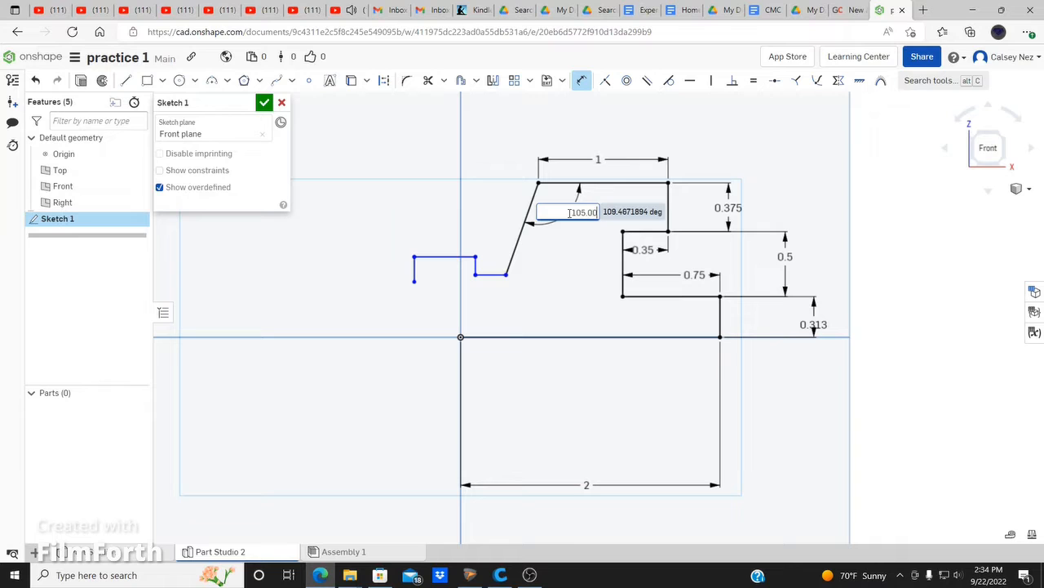
key("Return")
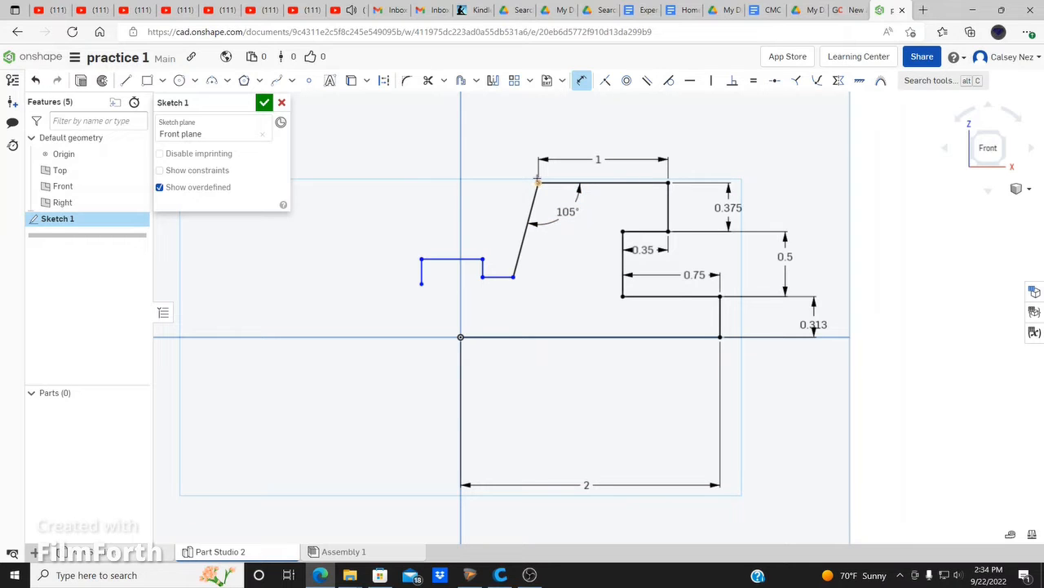
left_click(526, 226)
key("Escape")
left_click(580, 81)
left_click(597, 182)
key("Escape")
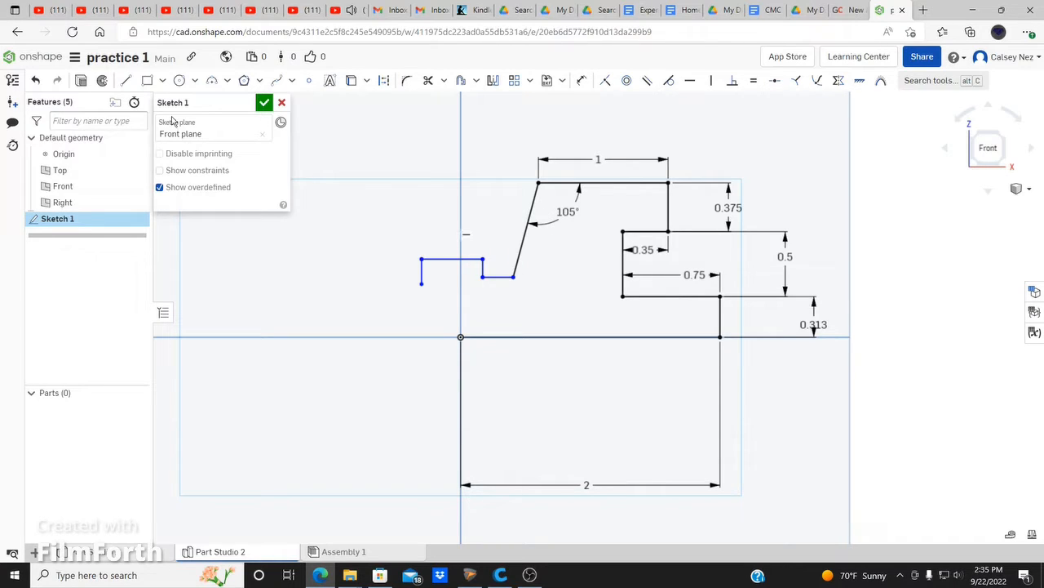
Dimension the distance from the base line to the short horizontal line at the slanted line's lower end as 0.25 in
left_click(581, 80)
left_click(498, 277)
left_click(509, 336)
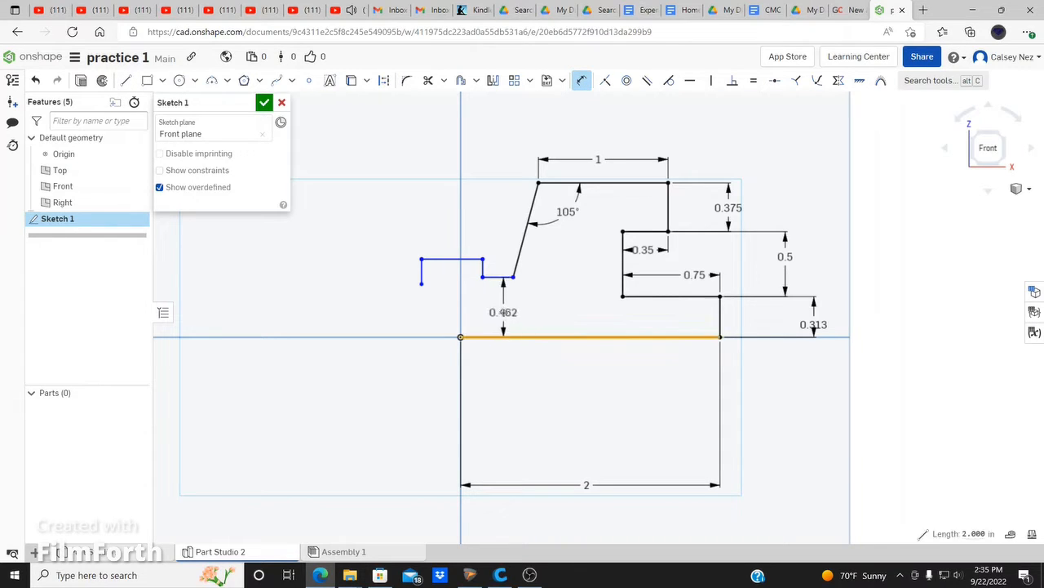
left_click(532, 302)
type("0")
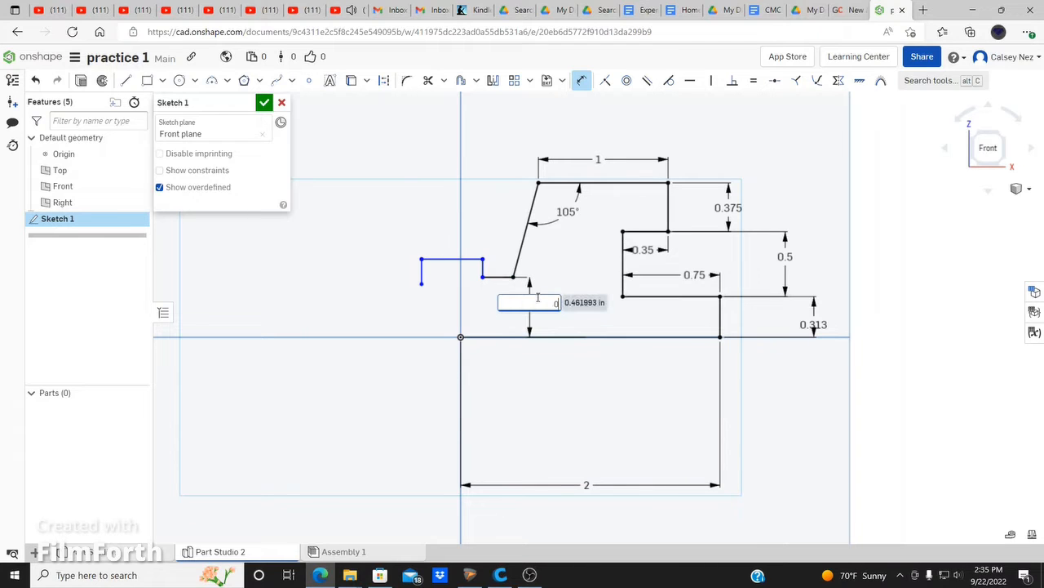
type(".25")
key("Return")
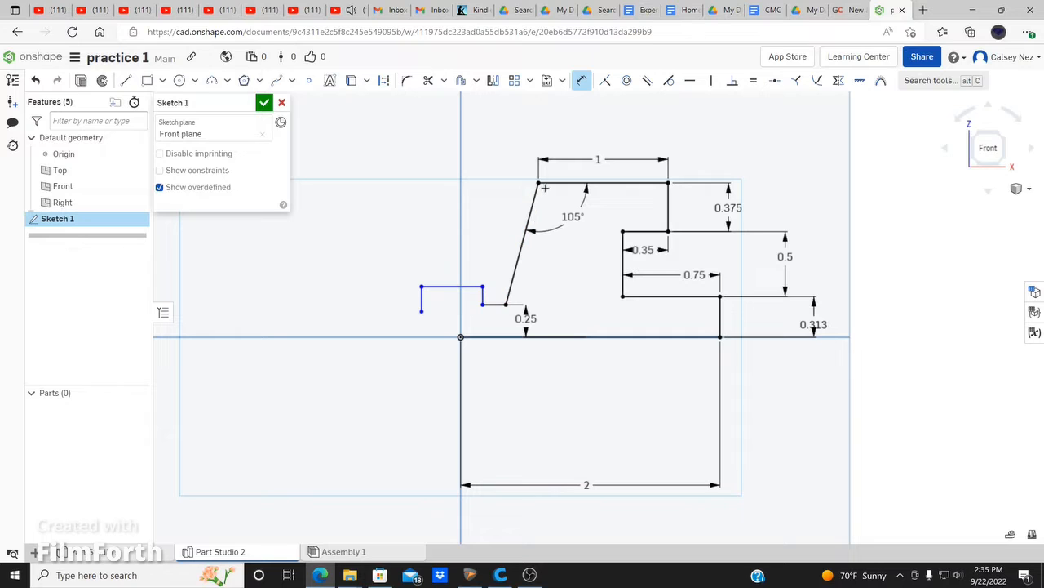
Dimension the length of the short horizontal line at the foot of the slanted line to 0.188 in
left_click(495, 303)
left_click(495, 222)
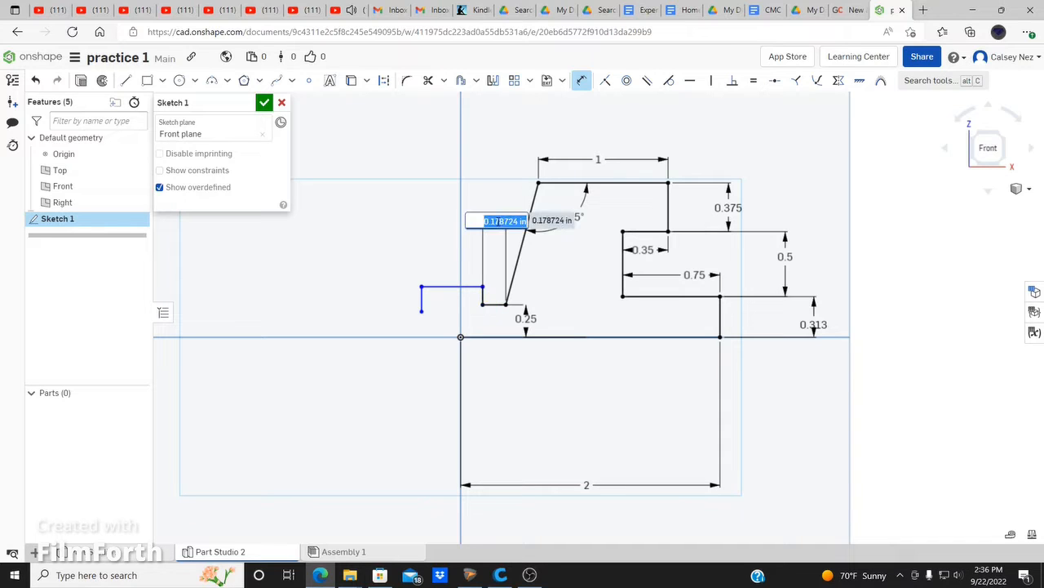
type("0.1")
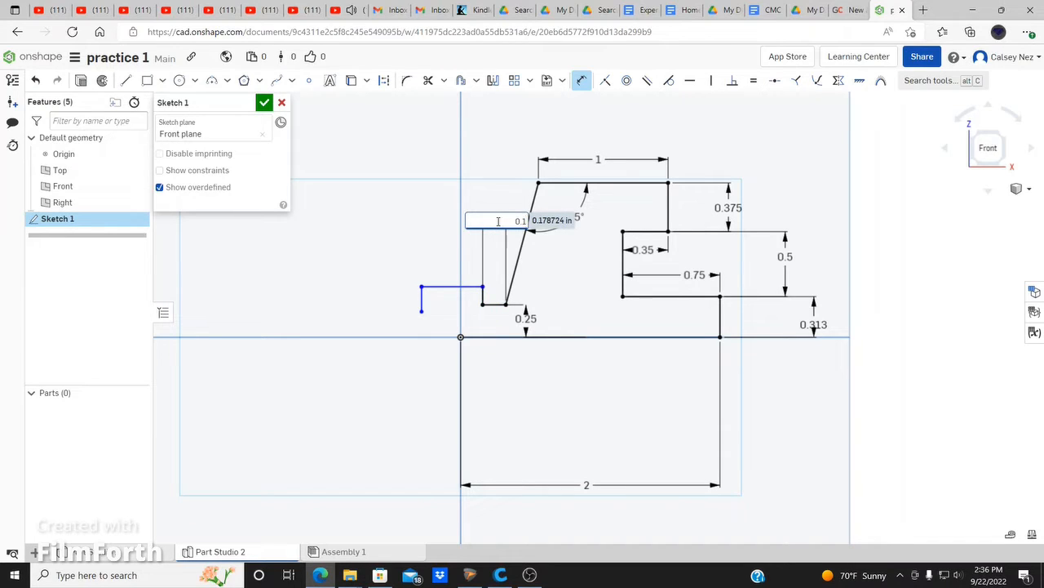
type("88")
key("Return")
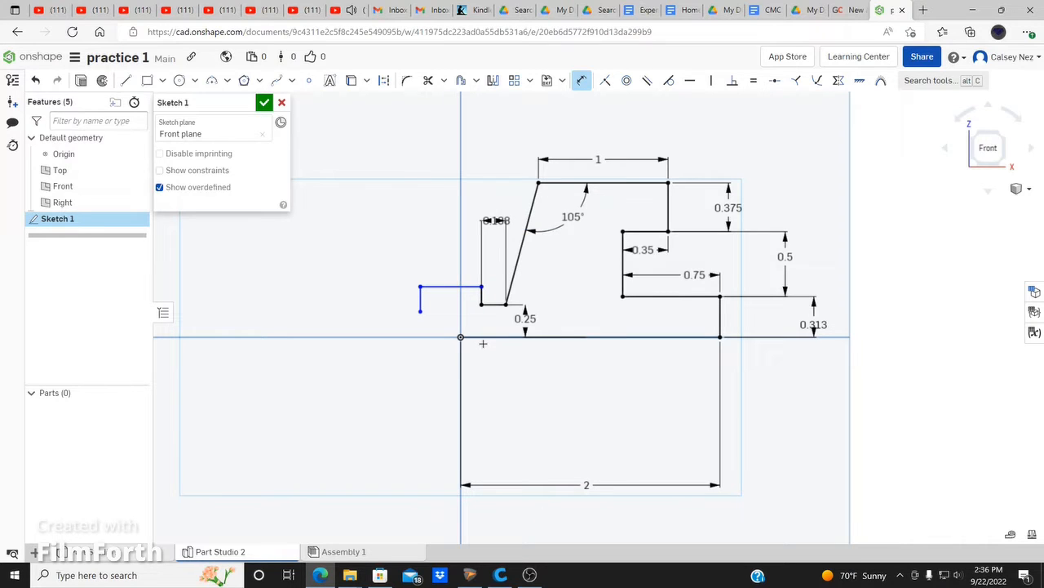
Dimension the short vertical line rising from the end of the 0.188 in line to 0.085 in
scroll(490, 344, "down", 1)
scroll(487, 312, "up", 2)
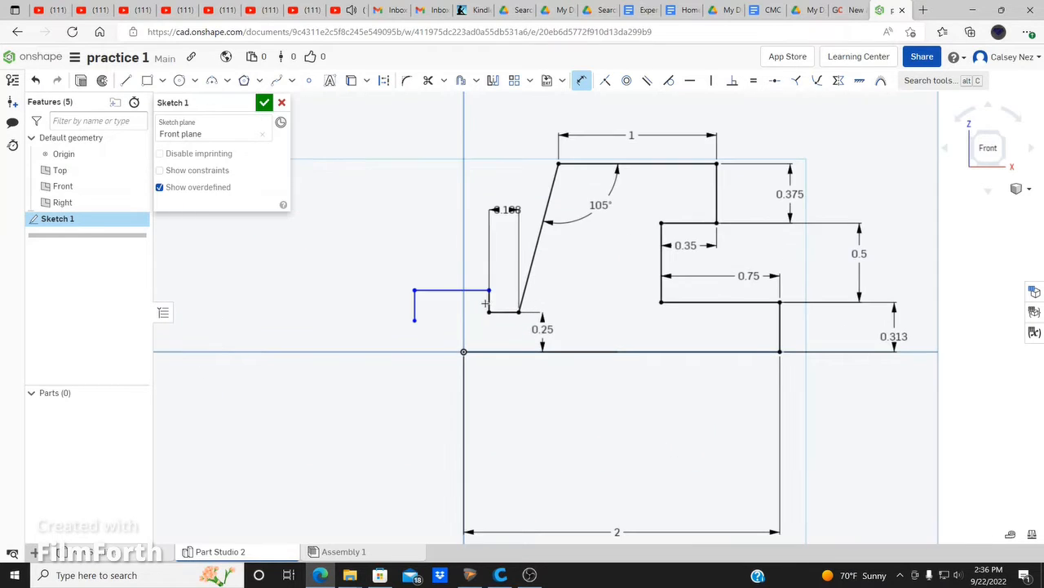
scroll(486, 304, "up", 3)
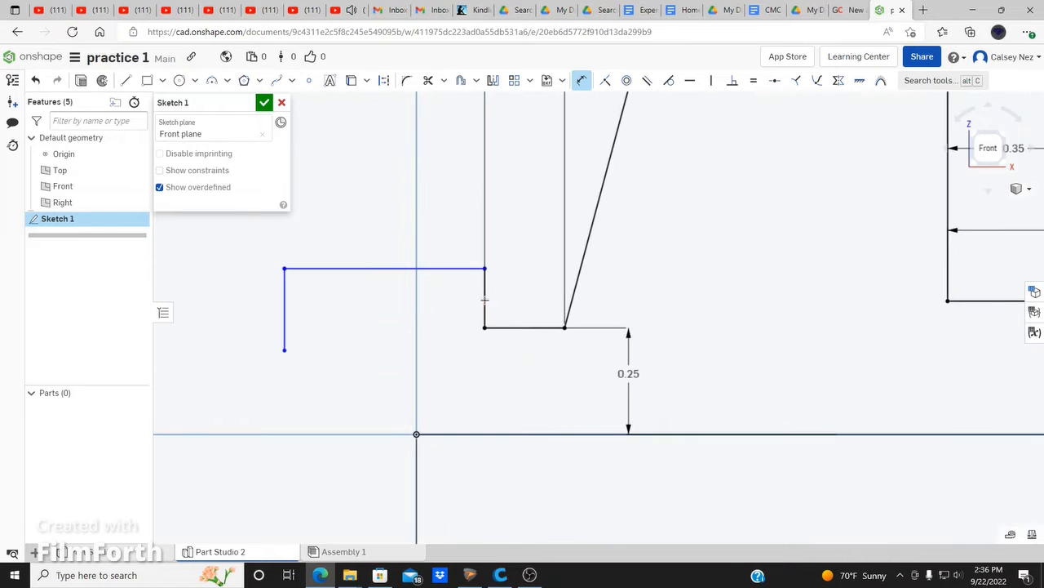
left_click(484, 300)
left_click(525, 299)
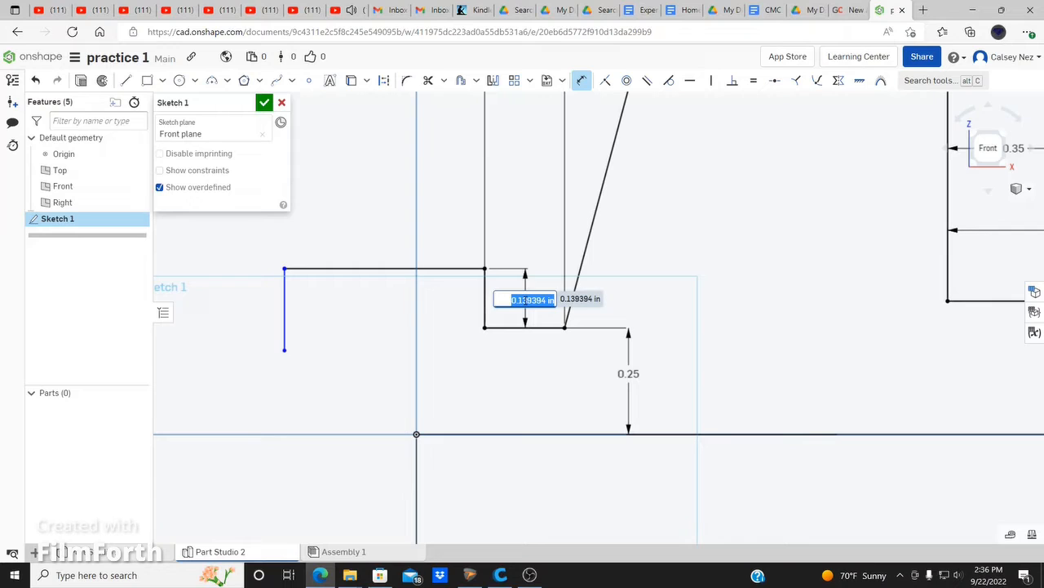
type("0.085")
key("Return")
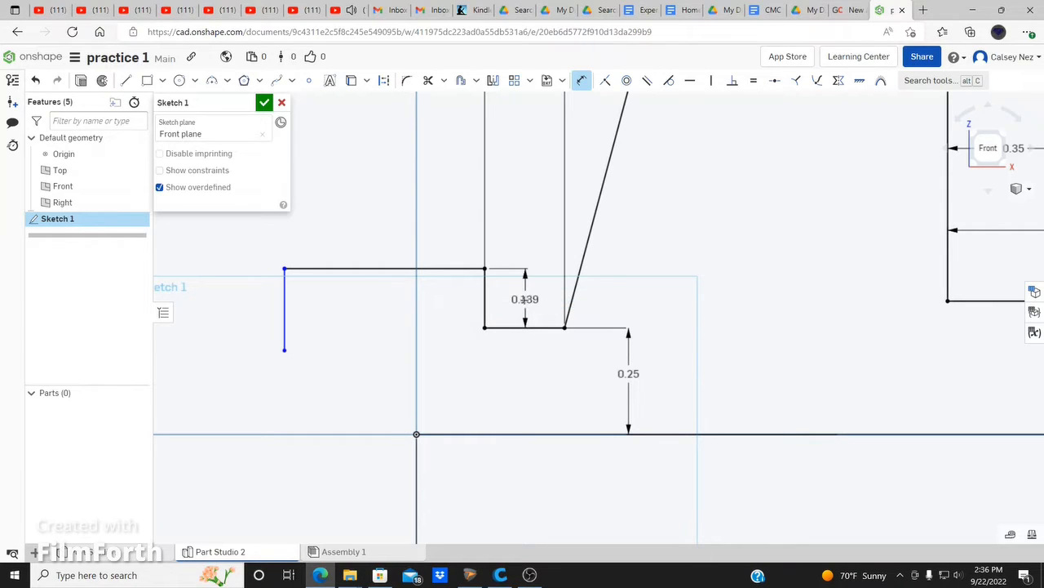
scroll(482, 310, "down", 5)
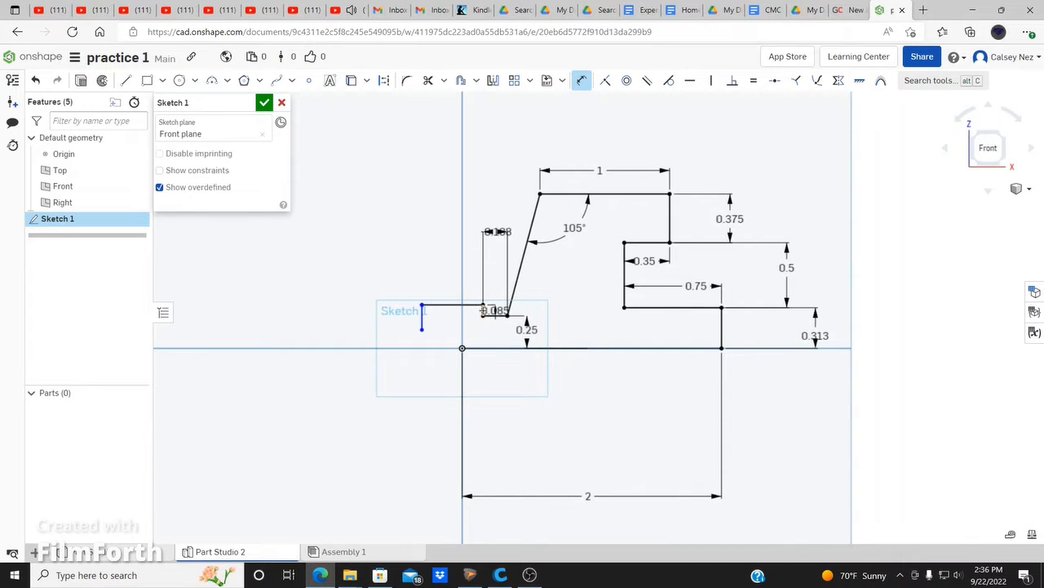
scroll(482, 311, "up", 4)
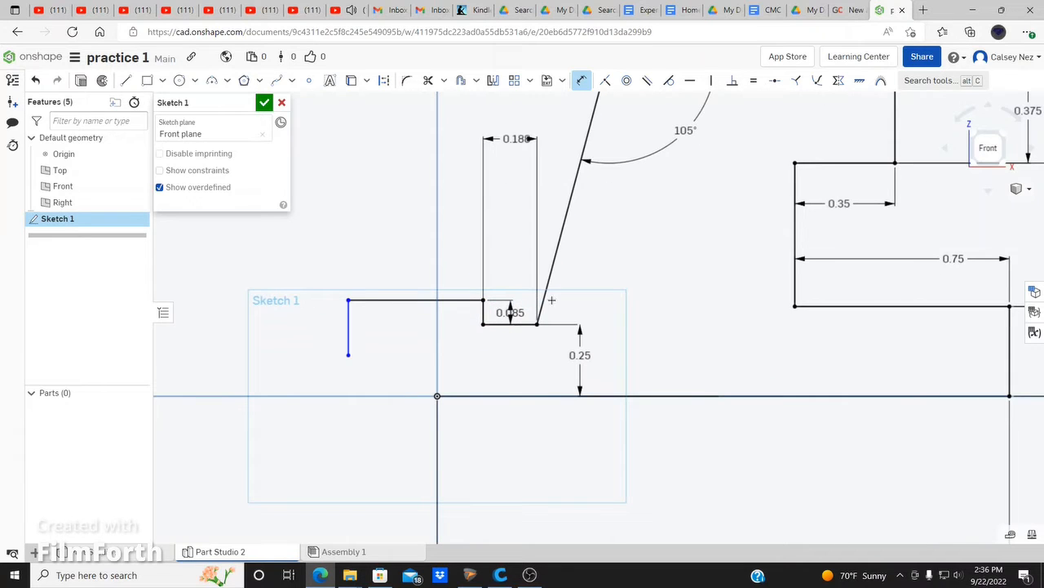
scroll(489, 320, "up", 5)
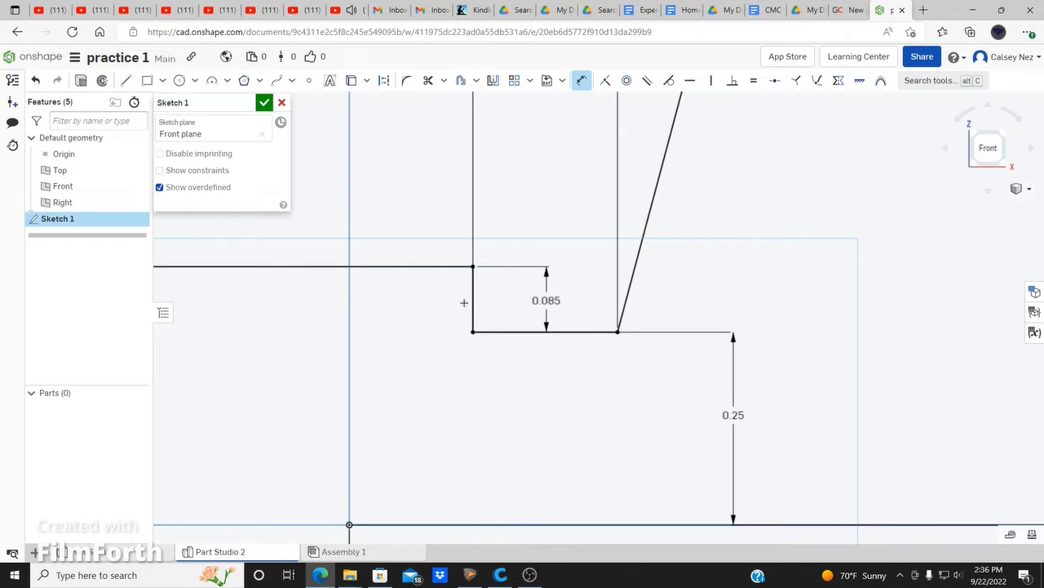
scroll(464, 302, "down", 4)
scroll(464, 302, "down", 3)
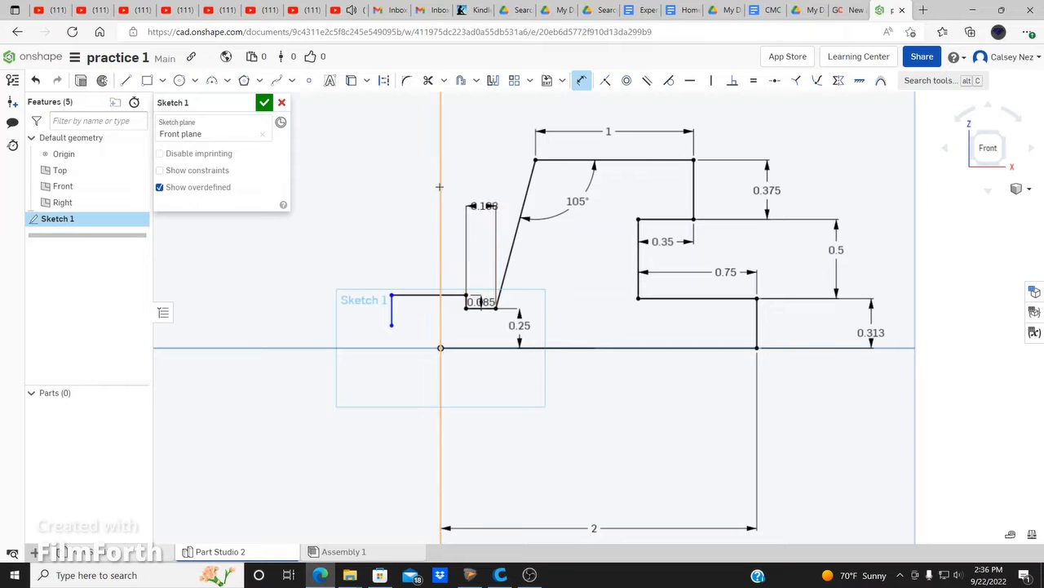
key("Escape")
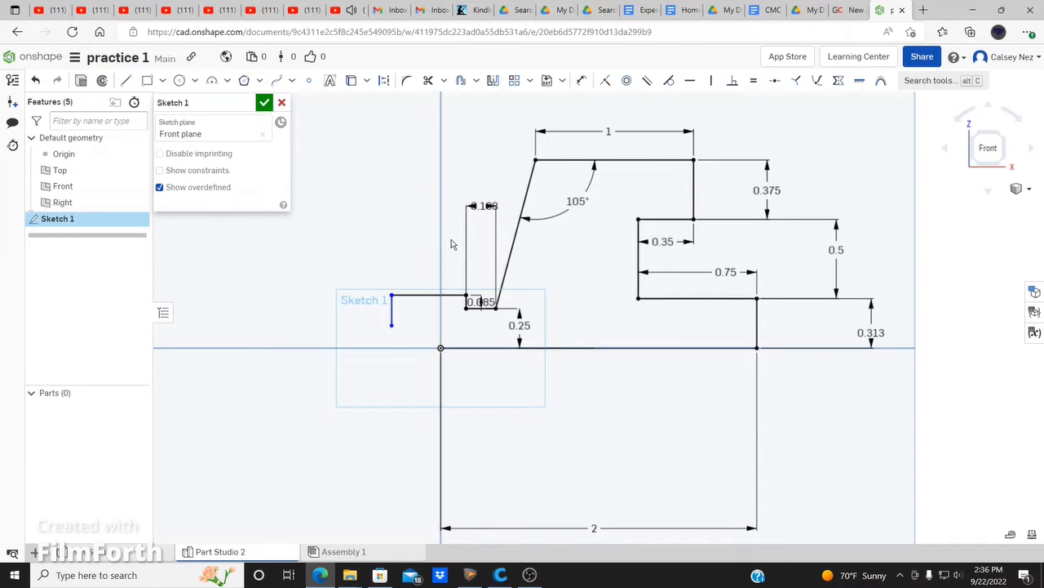
left_click(466, 302)
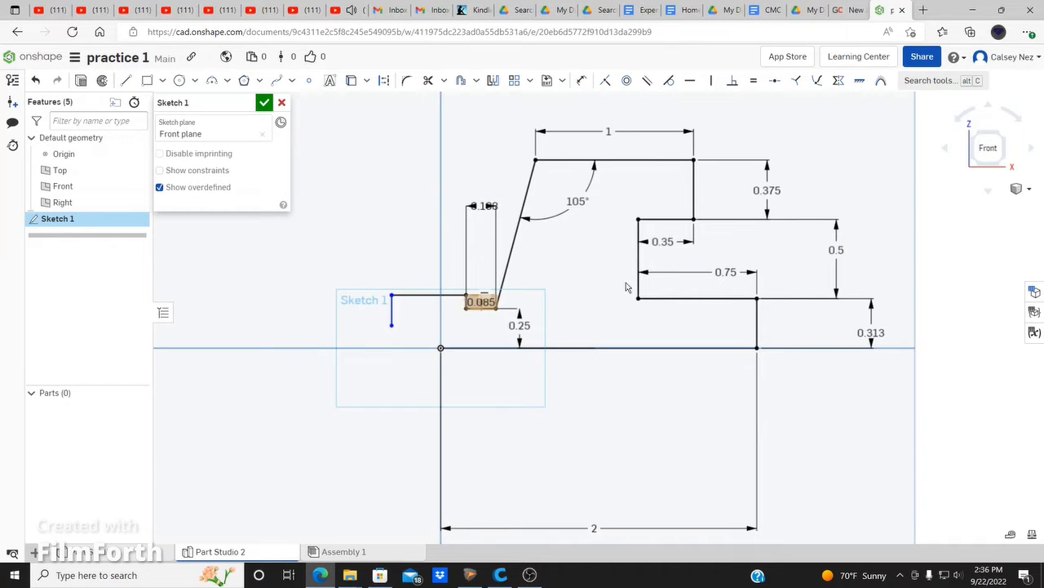
left_click(1030, 189)
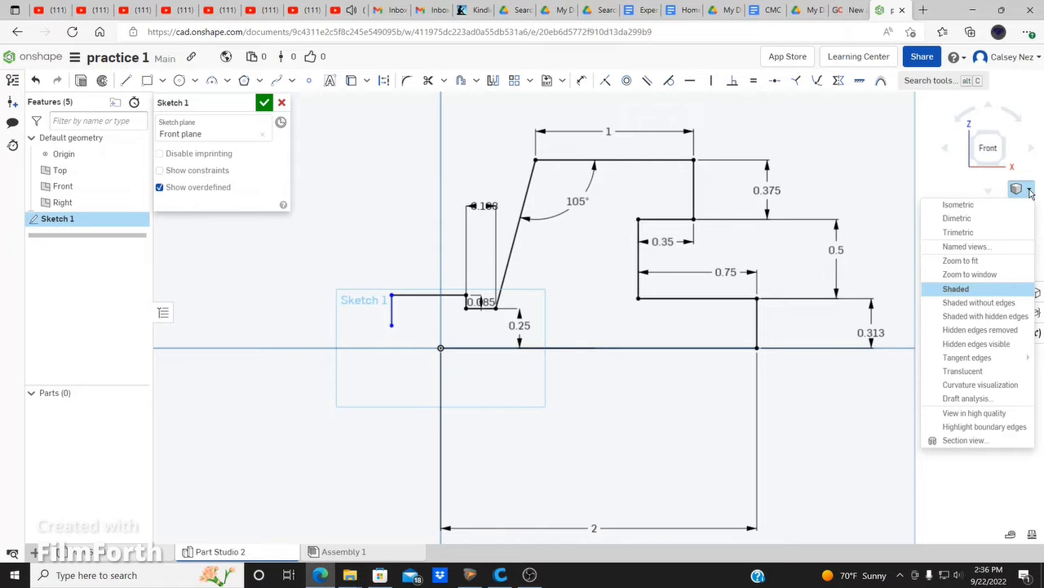
left_click(1030, 192)
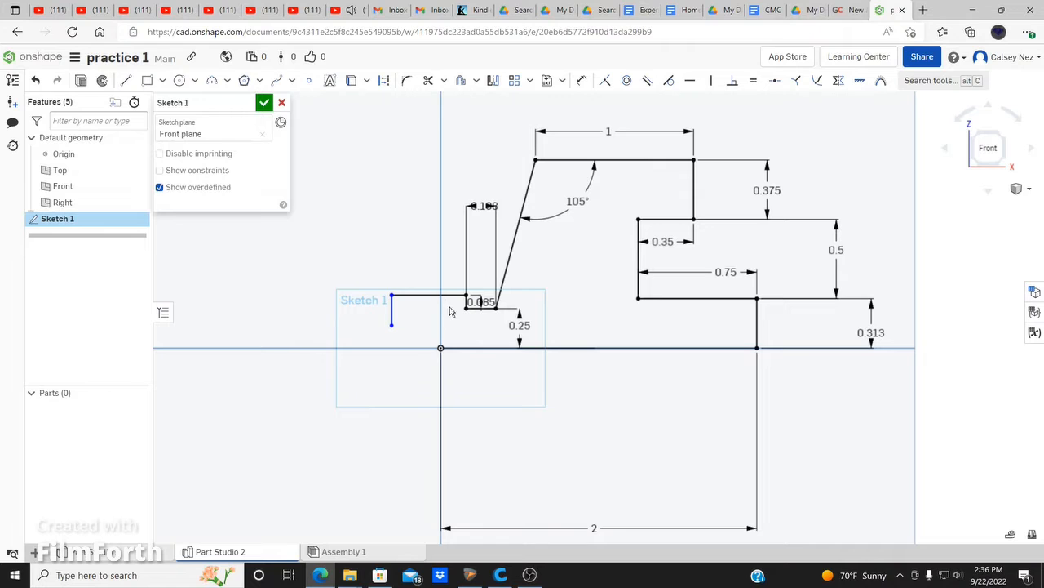
Fit the whole sketch in view and zoom to a window around the short step at the slanted line's foot
left_click(1027, 190)
left_click(982, 261)
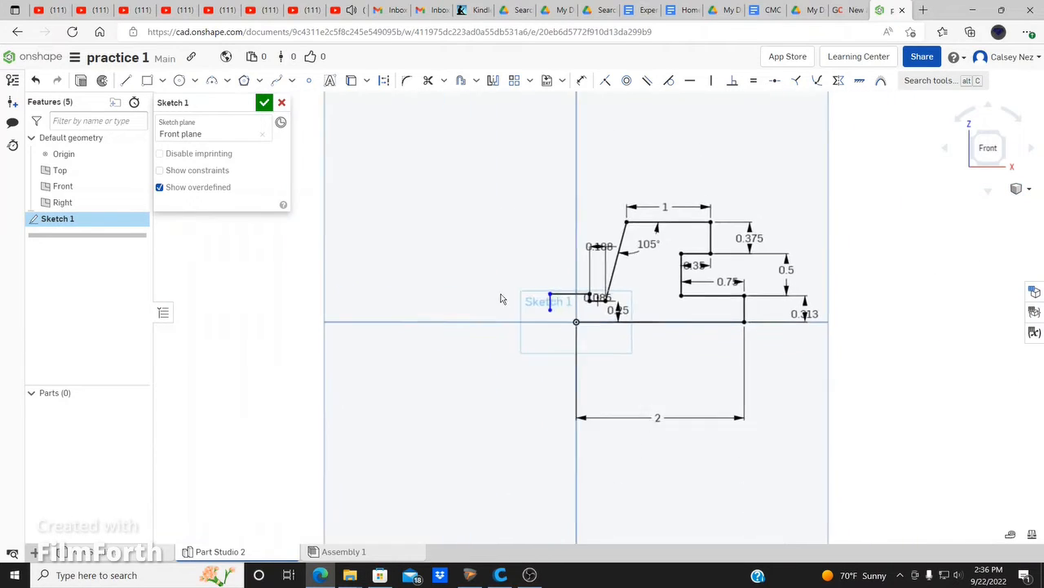
left_click(1027, 189)
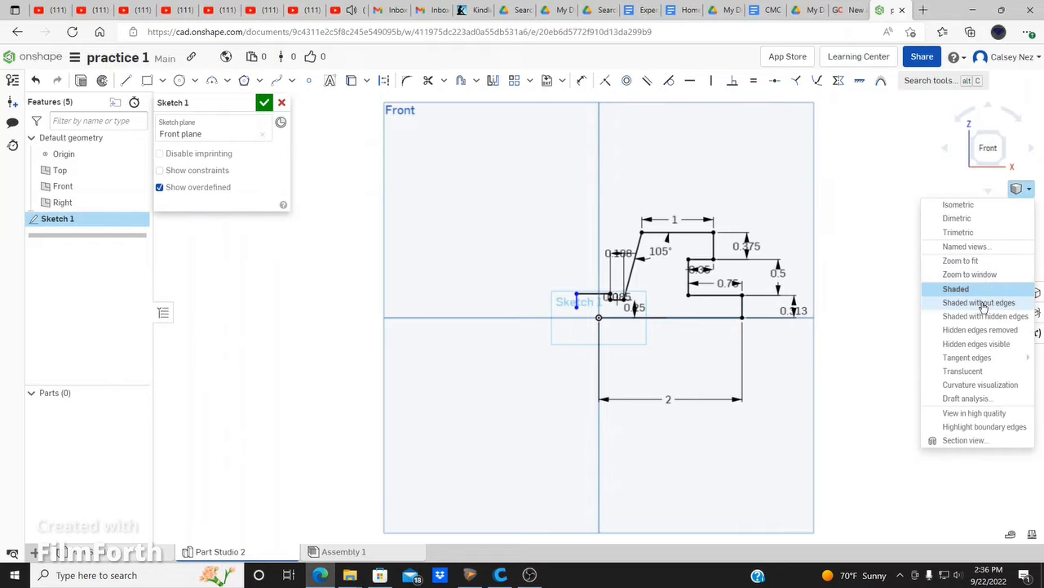
left_click(978, 275)
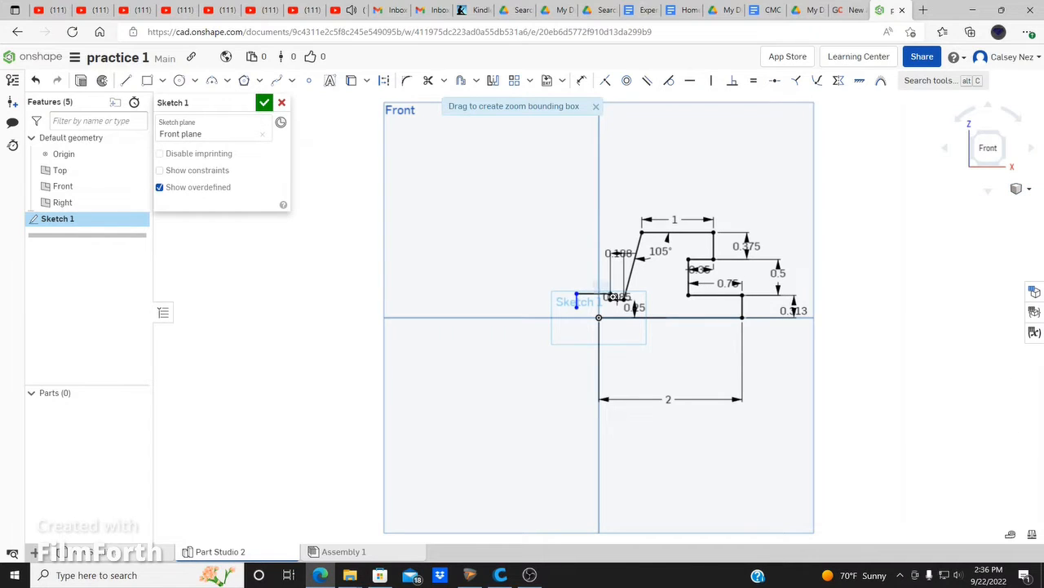
left_click_drag(592, 293, 626, 316)
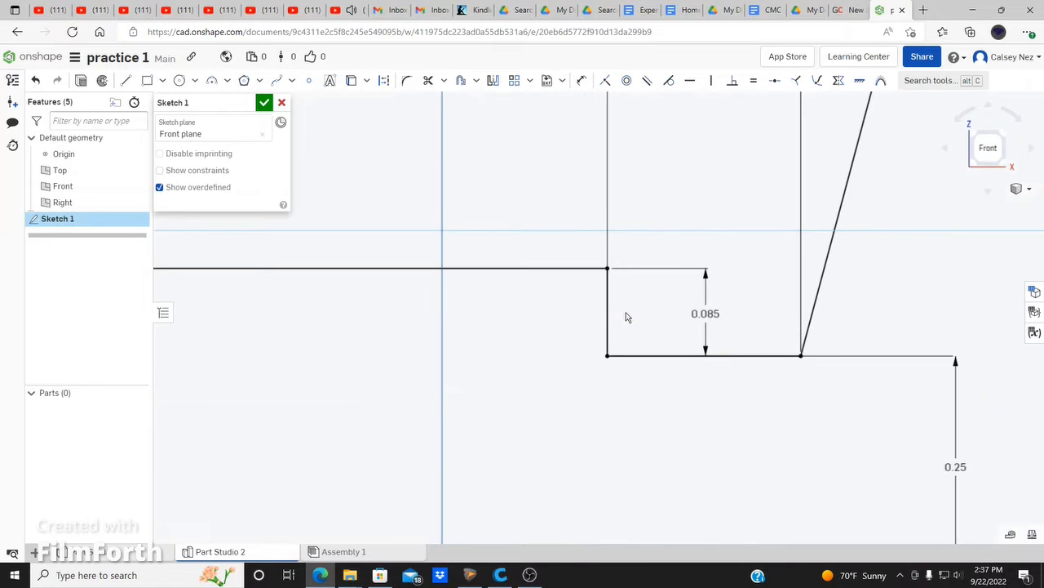
Undo the 0.085 in dimension on the short vertical line near the slanted line's foot
left_click(1022, 188)
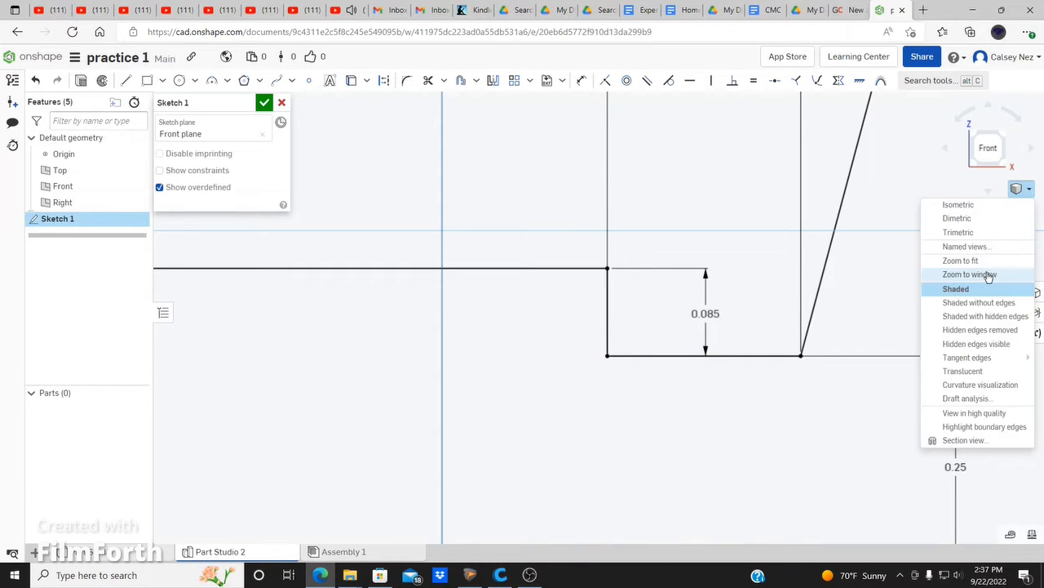
left_click(536, 220)
key("ctrl+z")
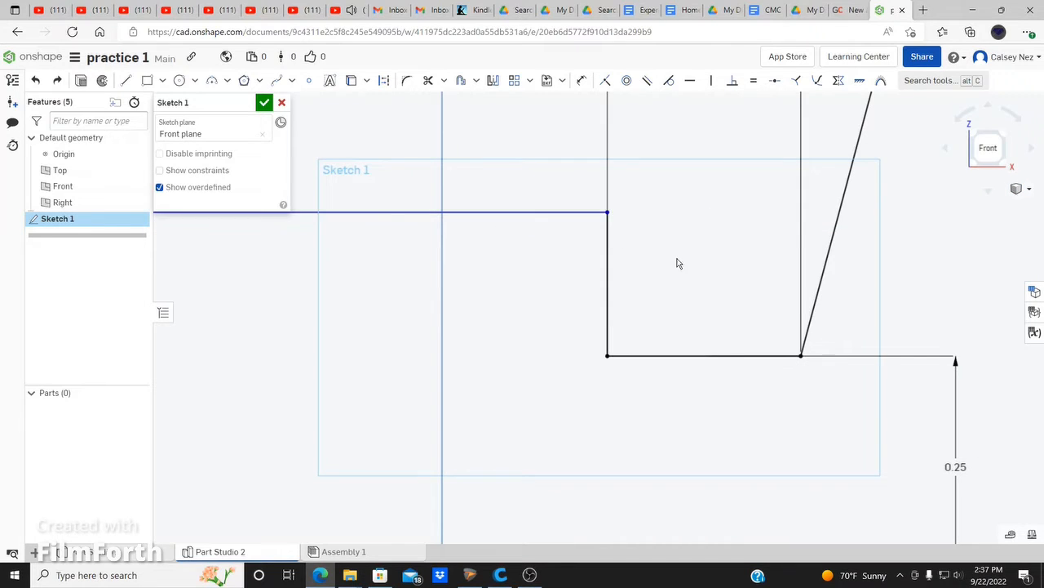
Examine the profile and the stepped area near the origin using Zoom to fit and Zoom to window
scroll(676, 261, "up", 3)
scroll(513, 378, "down", 10)
scroll(652, 292, "down", 1)
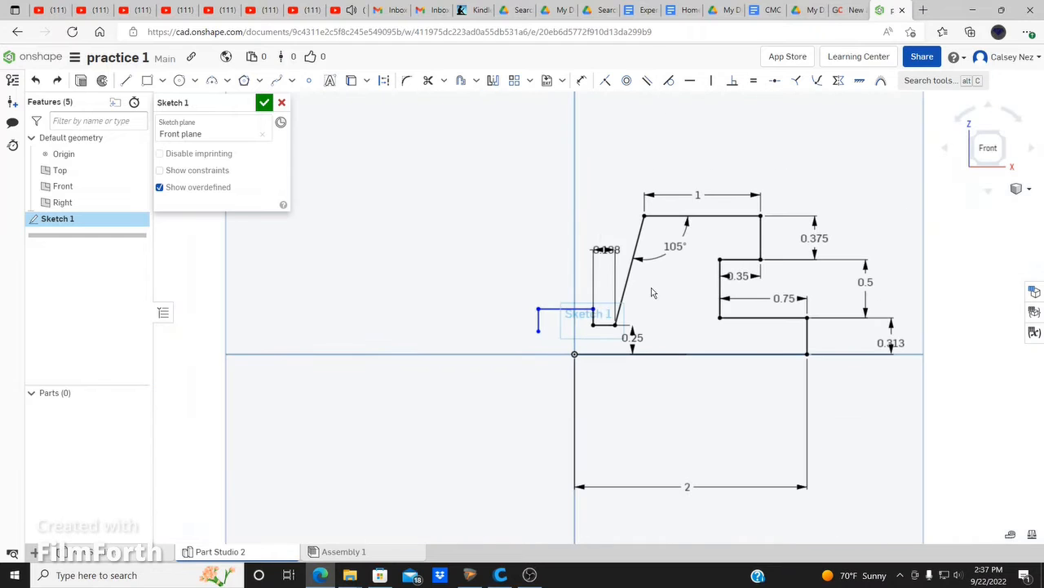
scroll(893, 302, "down", 1)
scroll(899, 308, "up", 1)
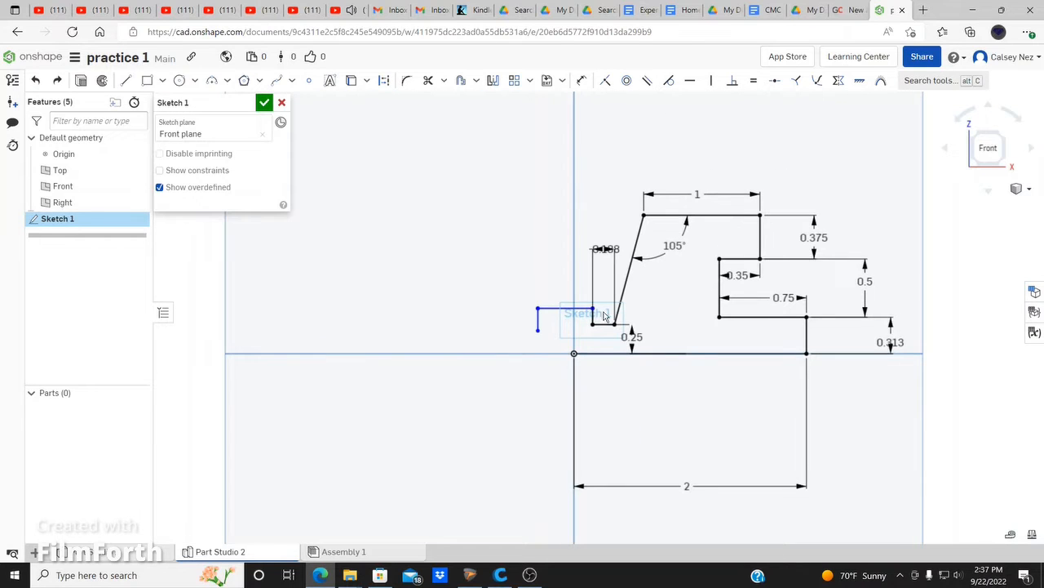
left_click(1029, 189)
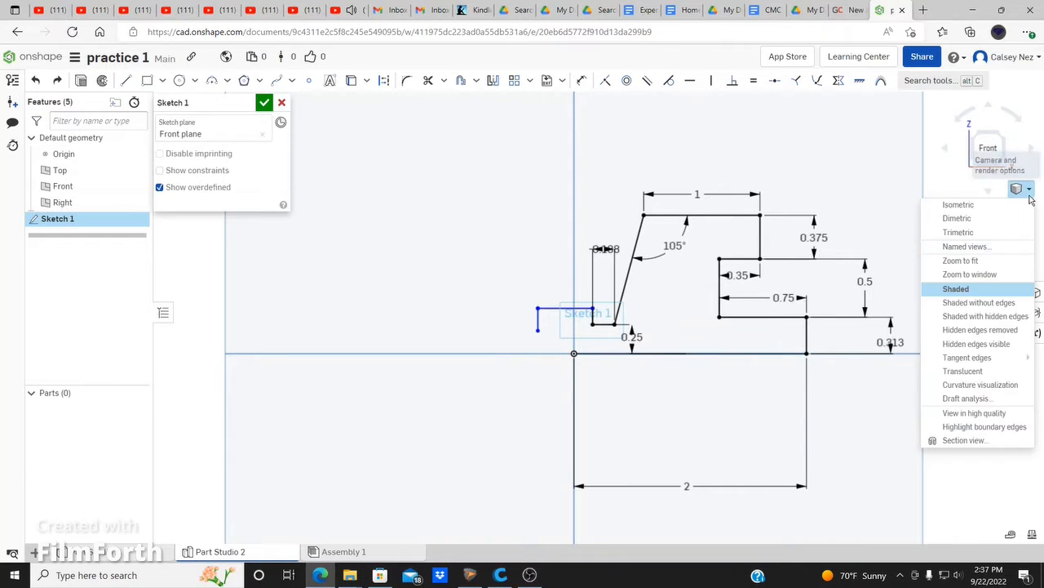
left_click(986, 275)
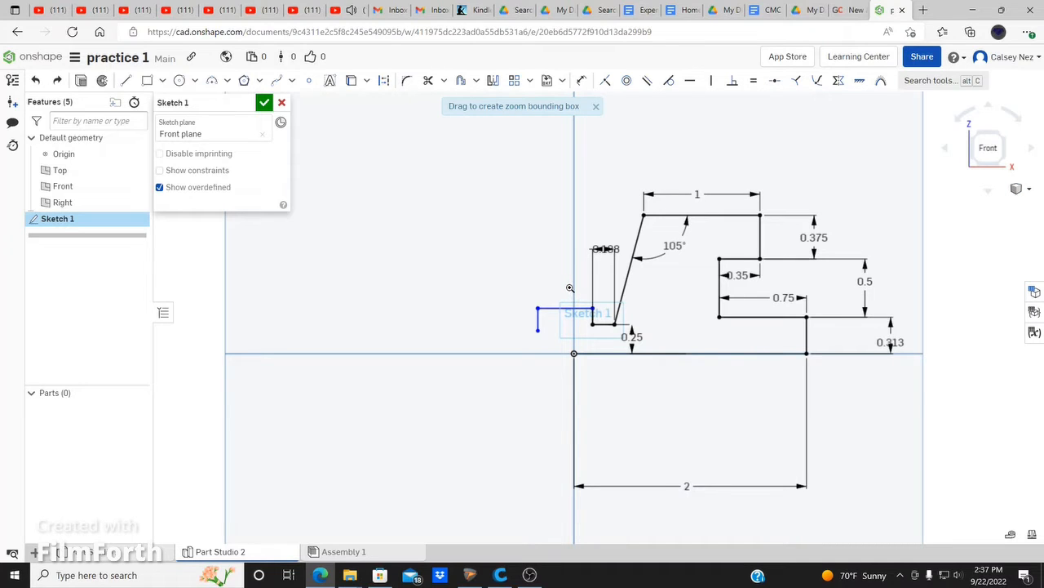
left_click_drag(570, 287, 655, 370)
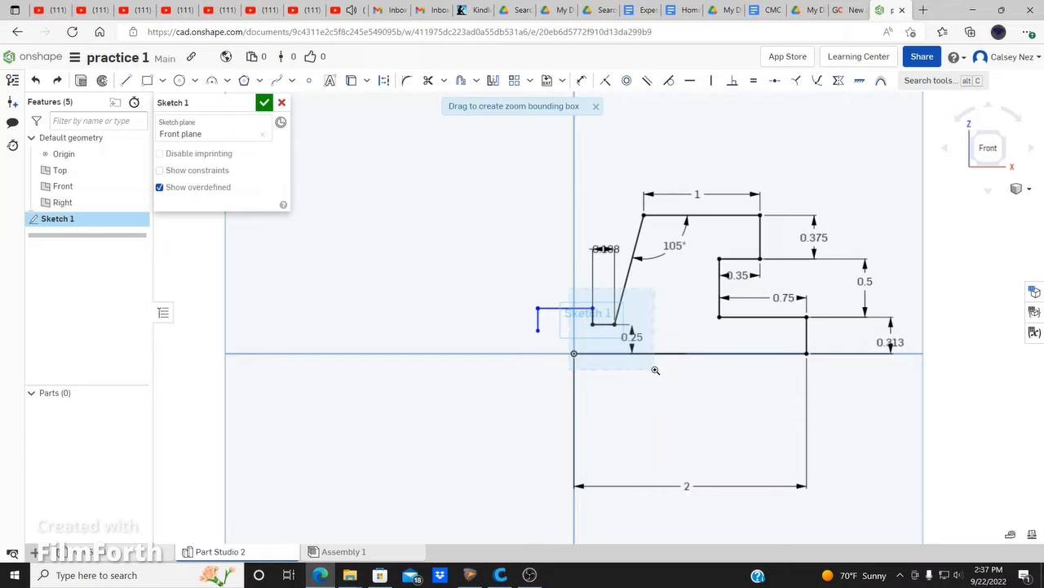
left_click_drag(583, 302, 567, 275)
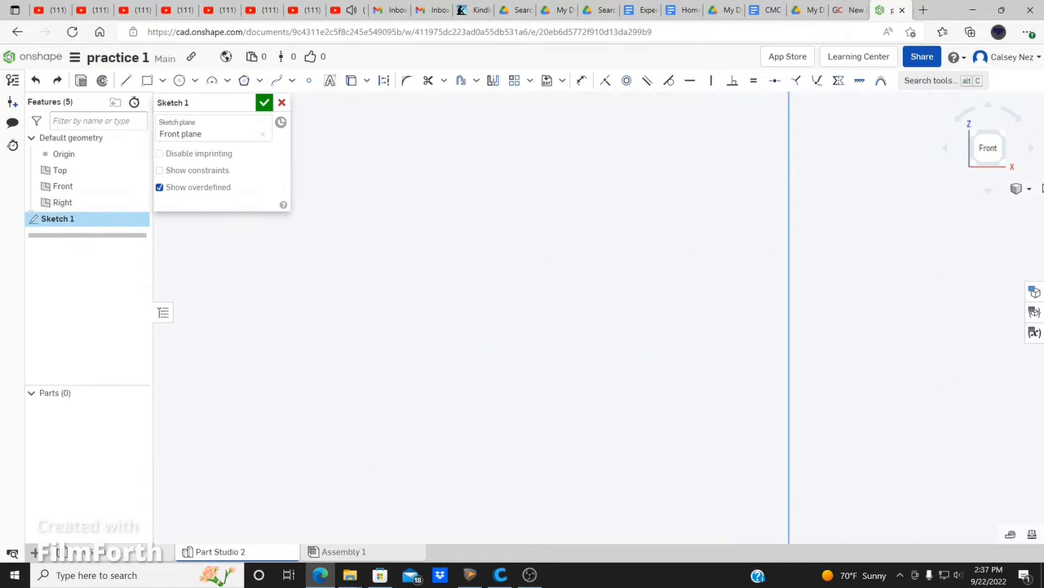
scroll(526, 303, "up", 3)
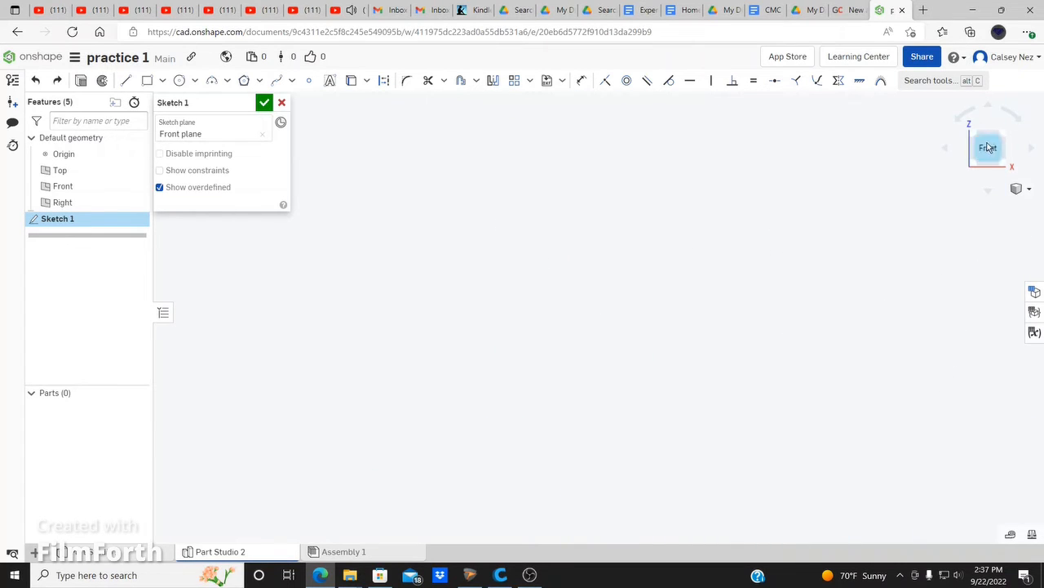
left_click(1020, 188)
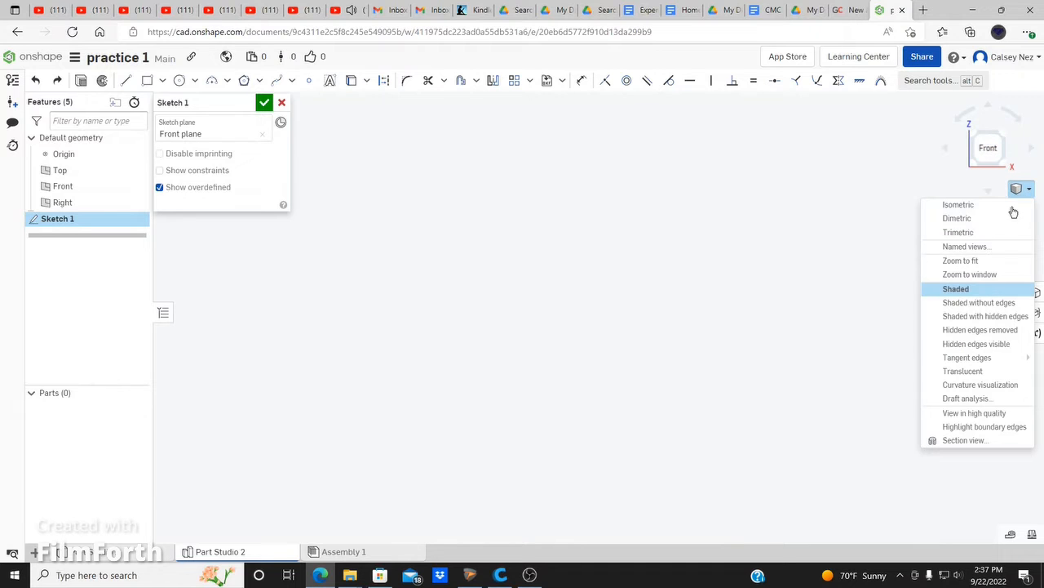
left_click(973, 261)
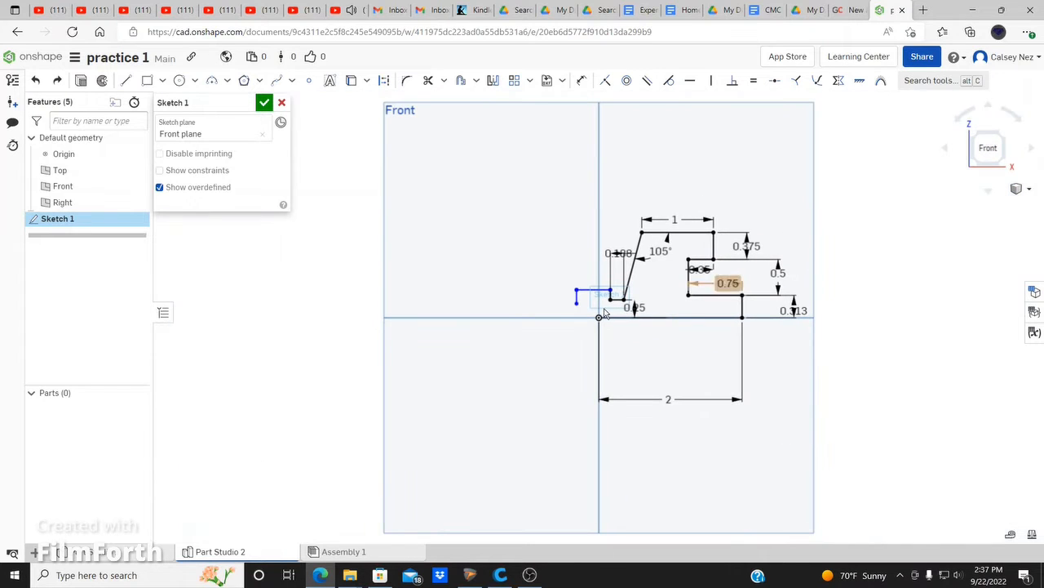
left_click(1025, 189)
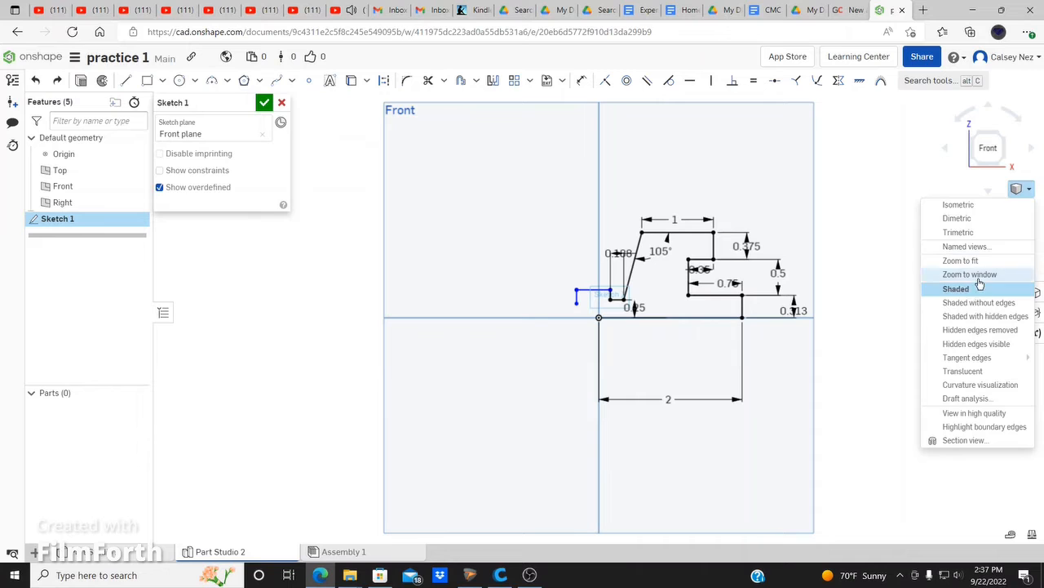
left_click(980, 276)
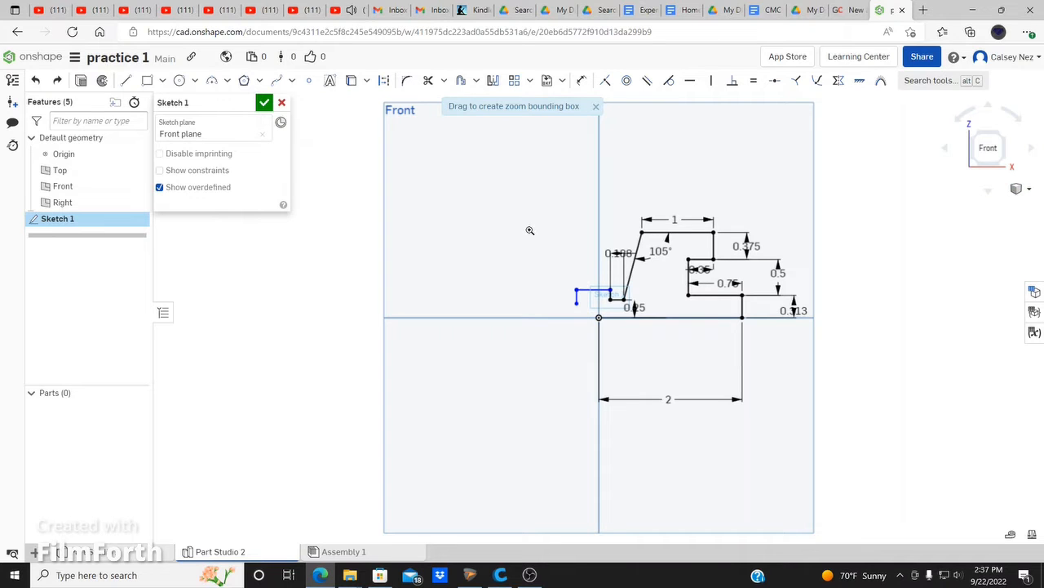
left_click_drag(530, 230, 548, 250)
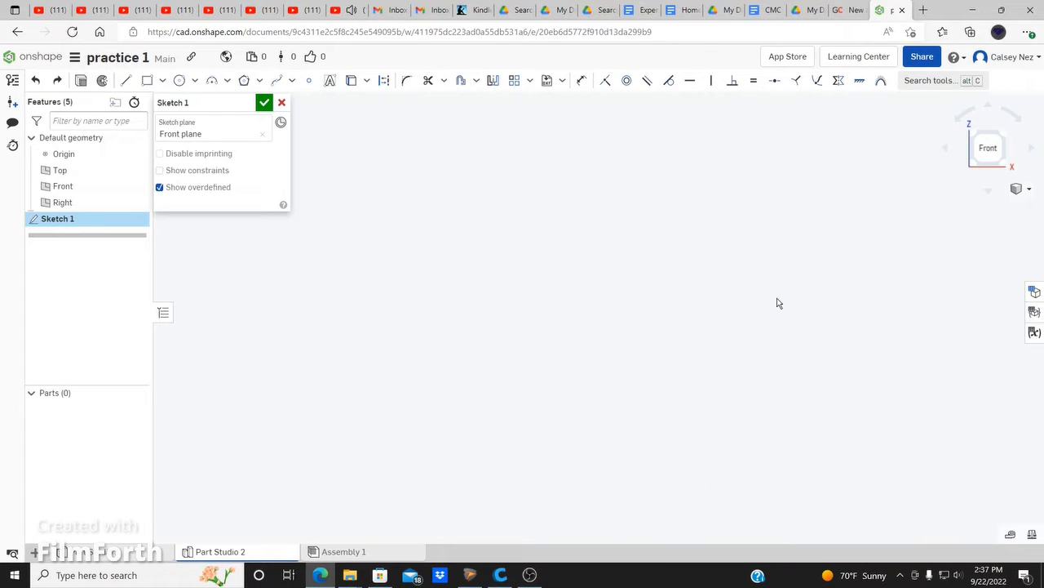
Dimension the short vertical line rising from the 0.188 in line to 0.085 in
left_click(1021, 189)
left_click(961, 261)
left_click(1020, 192)
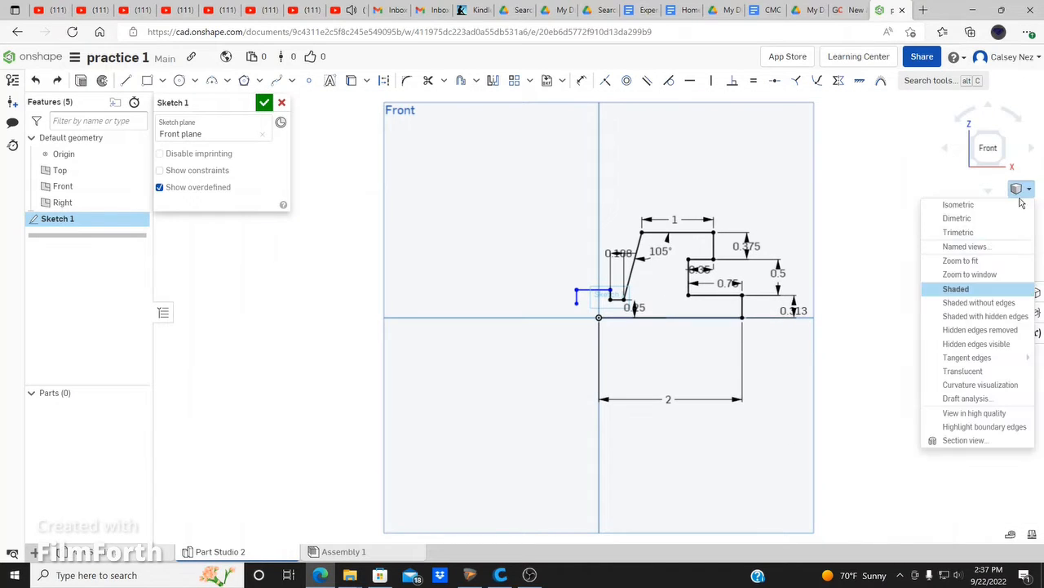
left_click(981, 275)
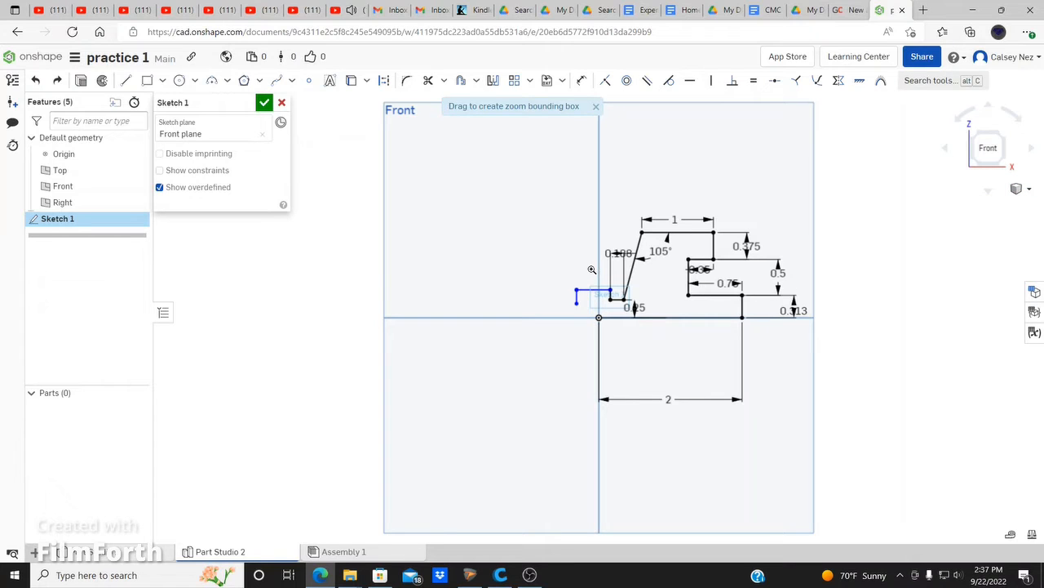
left_click_drag(594, 272, 660, 347)
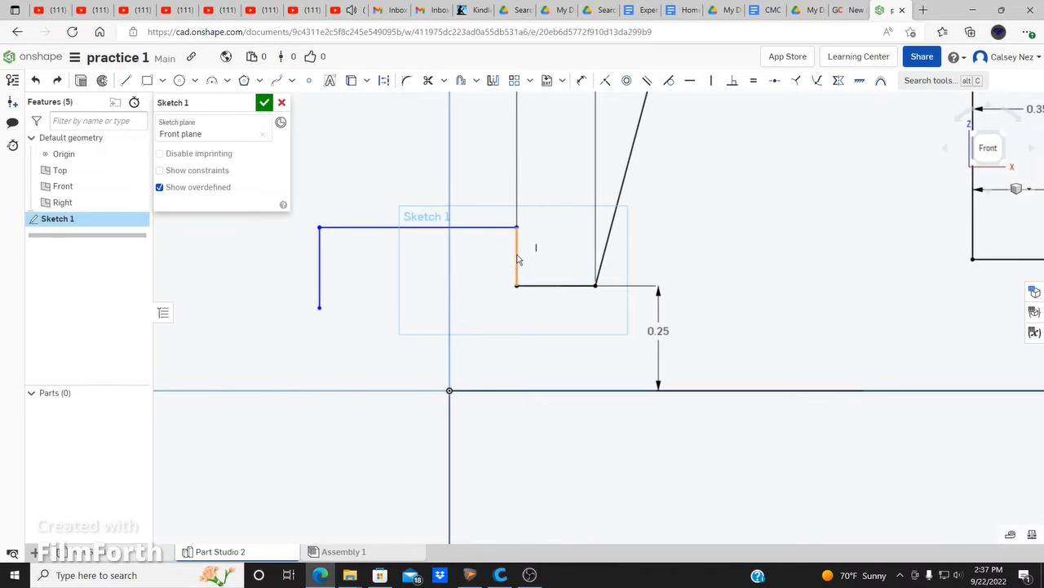
left_click(579, 82)
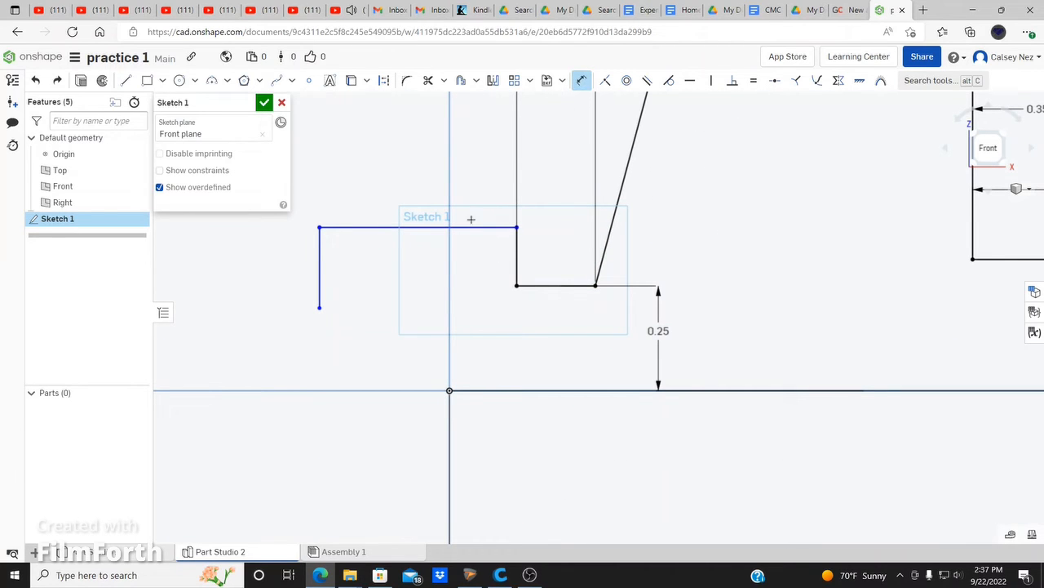
left_click(516, 249)
left_click(566, 186)
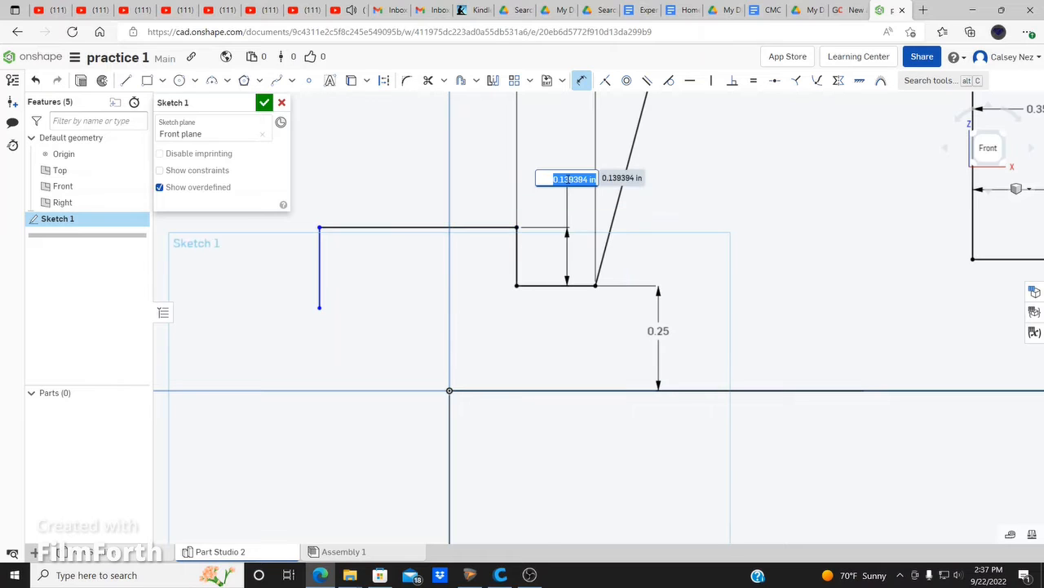
type("0.085")
key("Return")
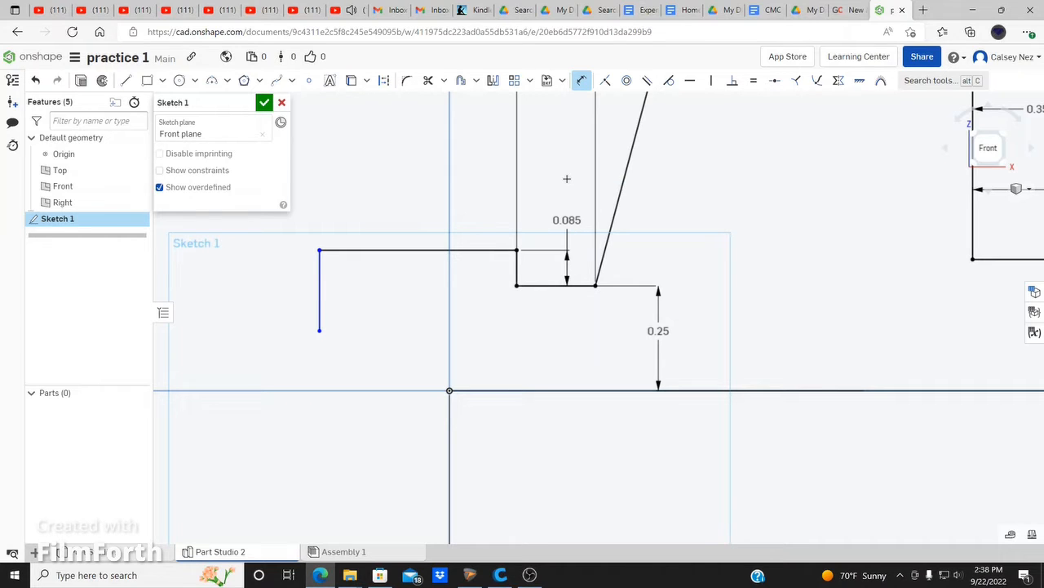
Dimension the horizontal line extending from the top of the 0.085 in vertical line to 0.5 in
left_click(484, 249)
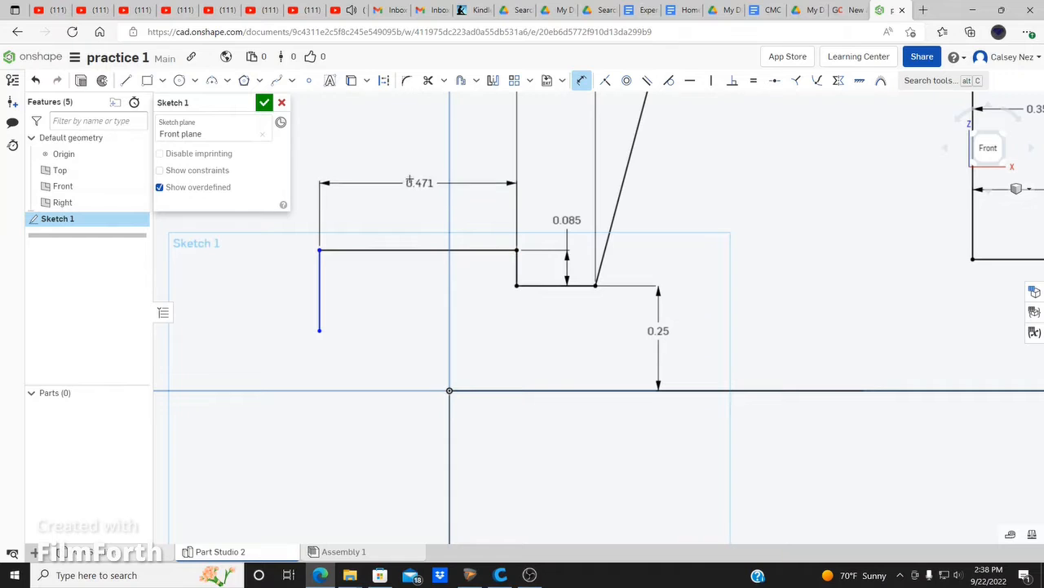
left_click(411, 179)
type("0.5")
key("Return")
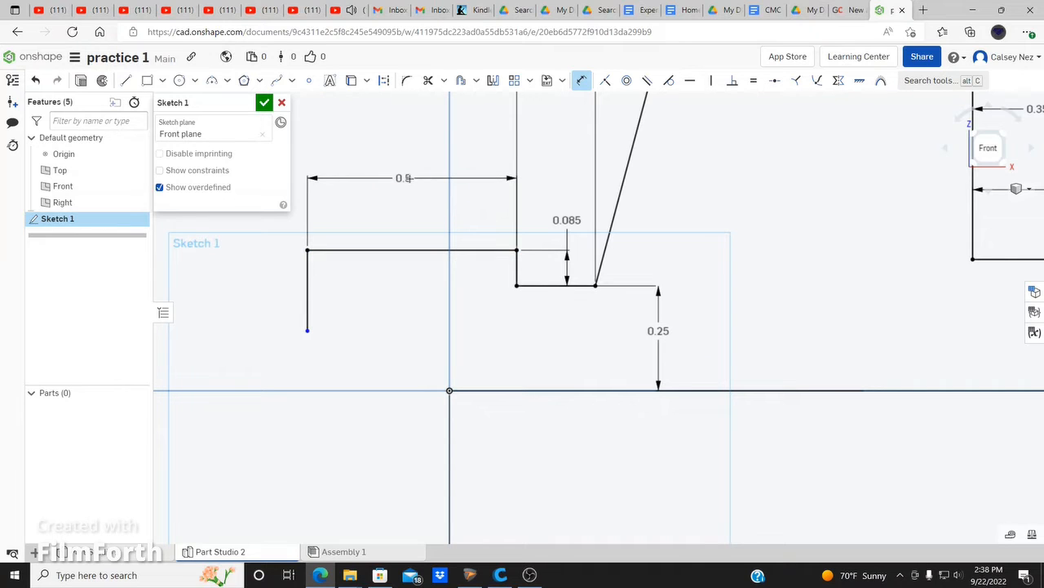
Dimension the vertical line descending from the free end of the 0.5 in line to 0.125 in
left_click(309, 292)
left_click(218, 306)
type("0")
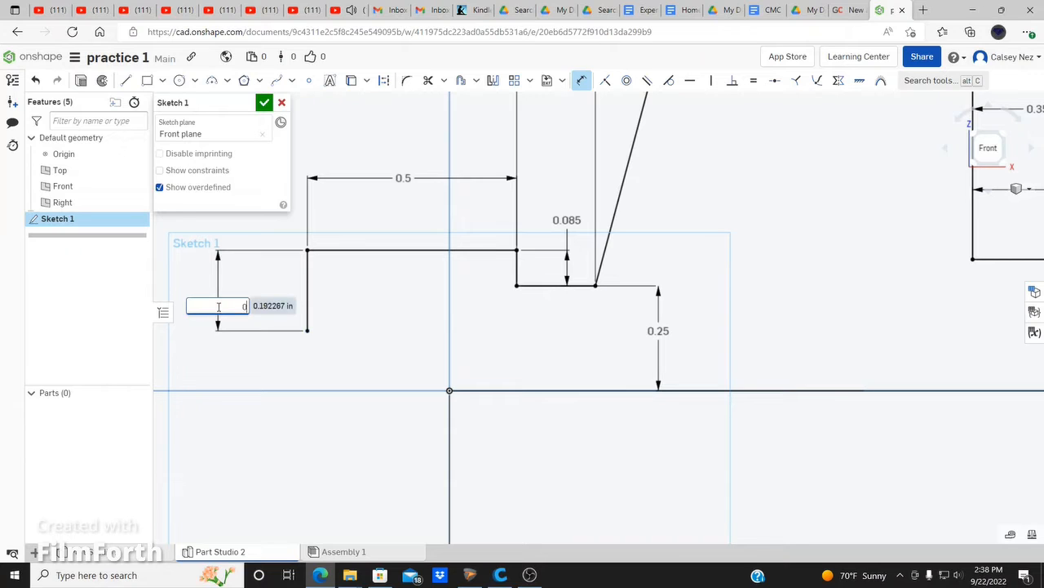
type(".125")
key("Return")
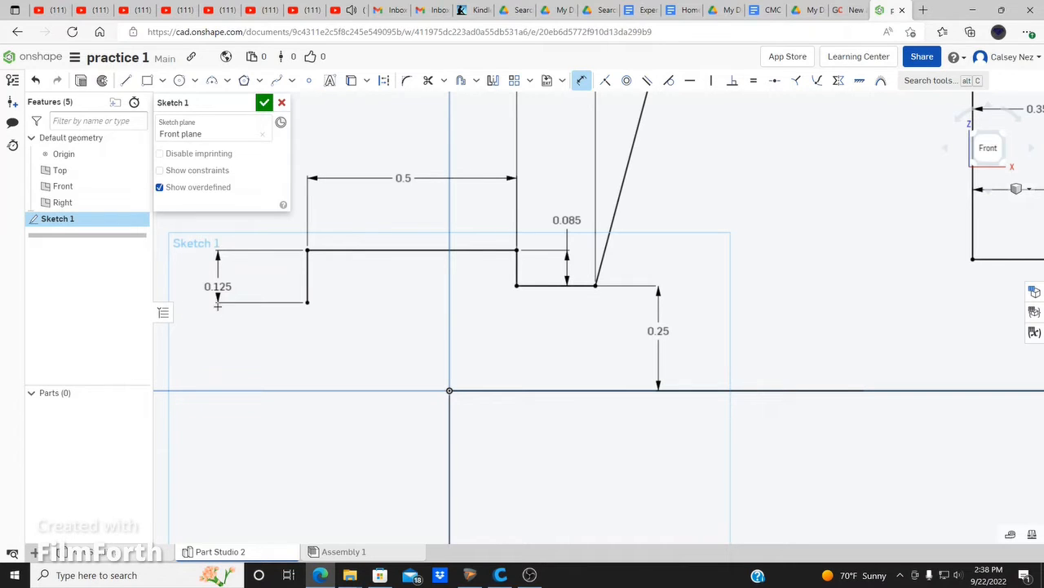
Try closing the profile with a line from the lower end of the 0.125 in line to the origin, and undo it
left_click(125, 80)
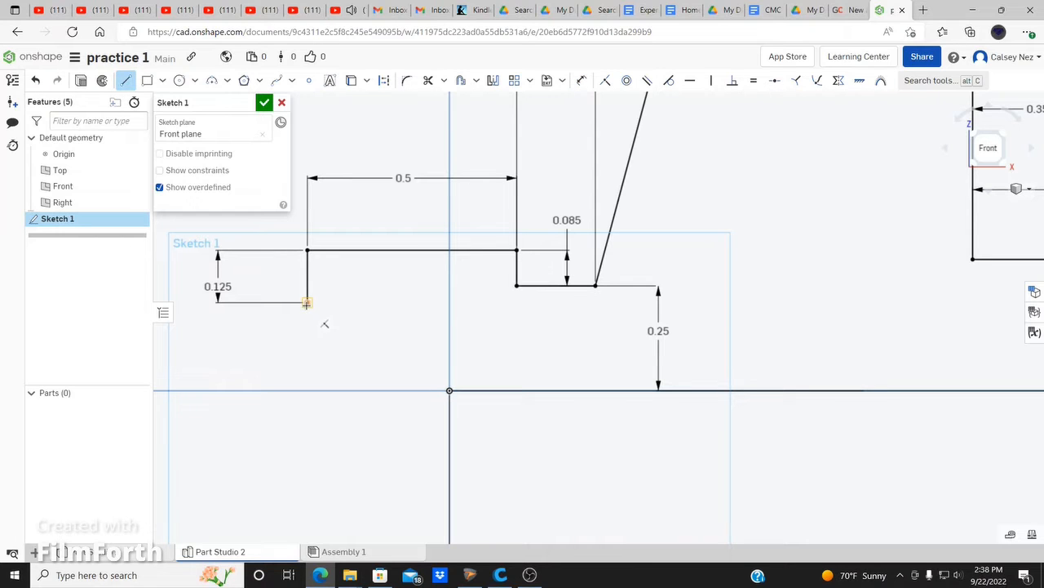
left_click(306, 303)
left_click(449, 391)
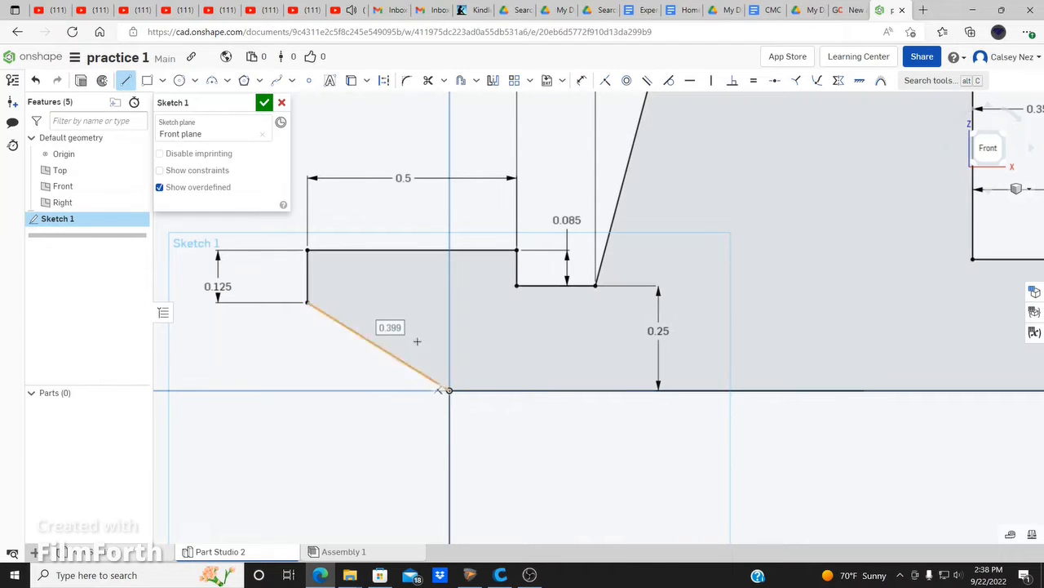
key("Escape")
scroll(398, 364, "up", 3)
scroll(398, 365, "down", 5)
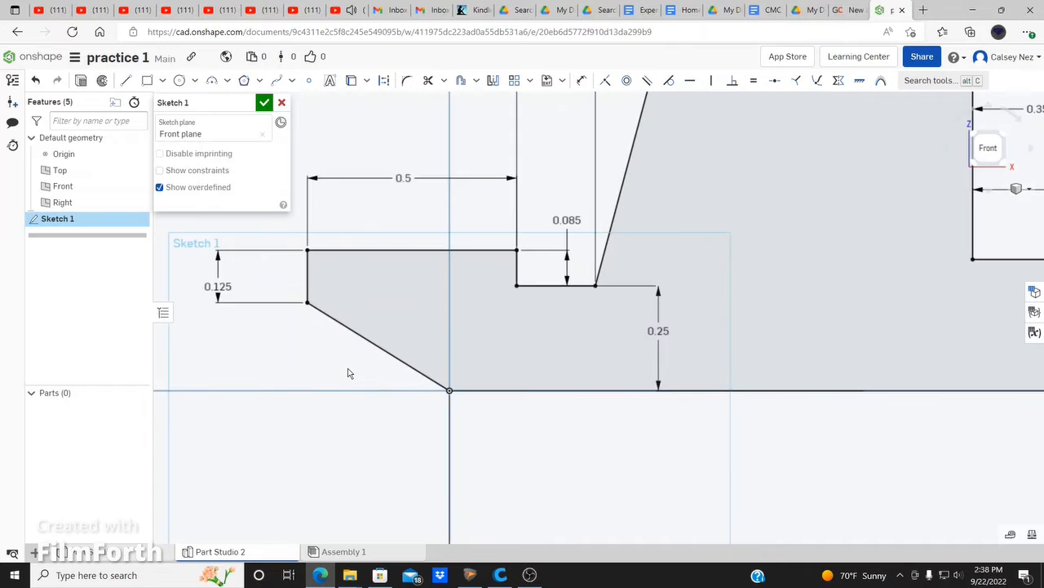
scroll(375, 364, "down", 1)
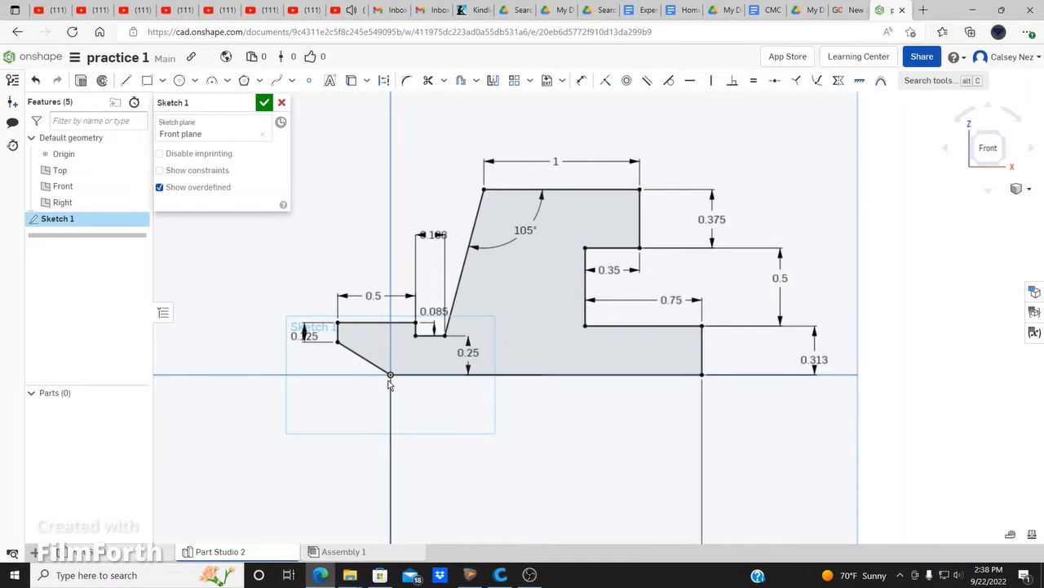
key("ctrl+z")
Draw a line about 0.385 in long from the lower end of the 0.125 in line to a point just short of the origin
scroll(407, 379, "up", 1)
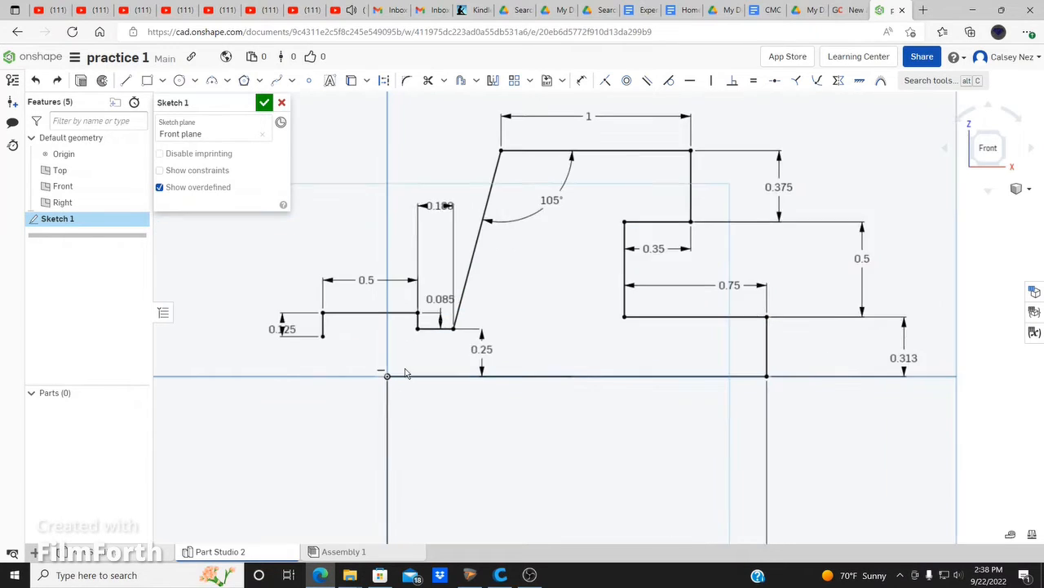
scroll(406, 374, "up", 1)
left_click(125, 80)
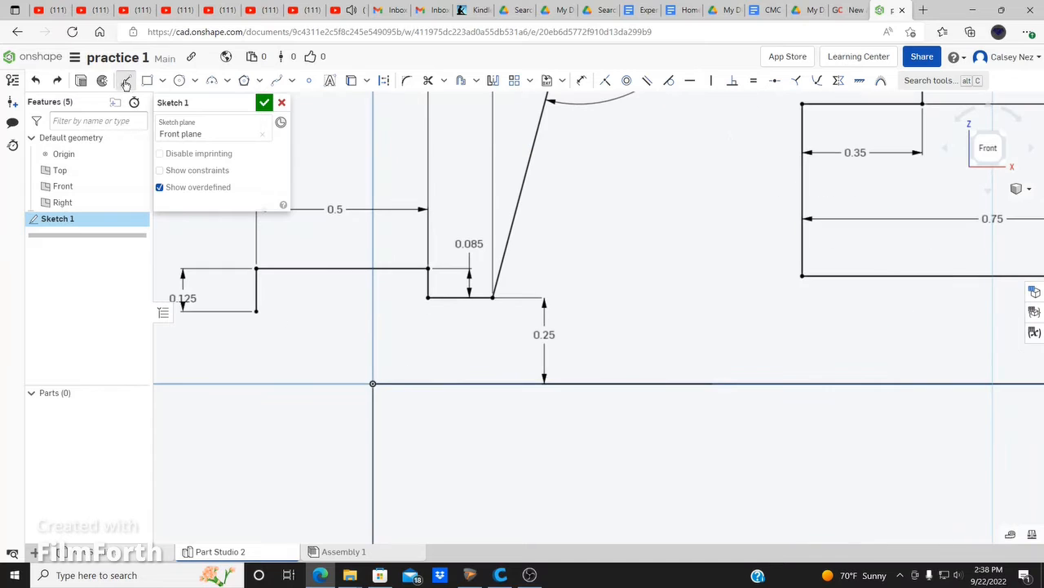
left_click(257, 310)
left_click(373, 382)
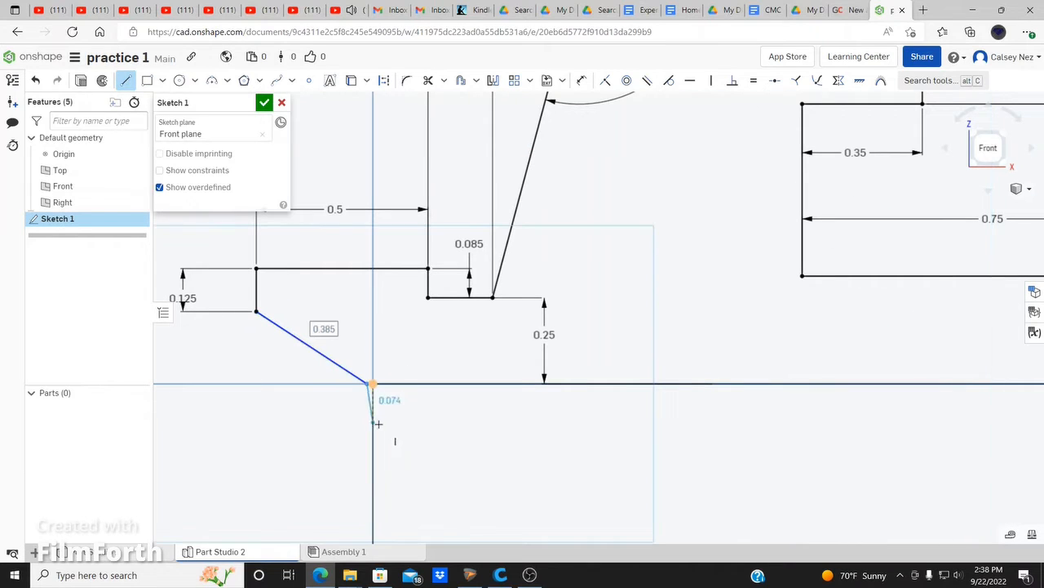
Stop drawing lines and delete the slanted line that ends just short of the origin
key("Escape")
scroll(276, 418, "down", 2)
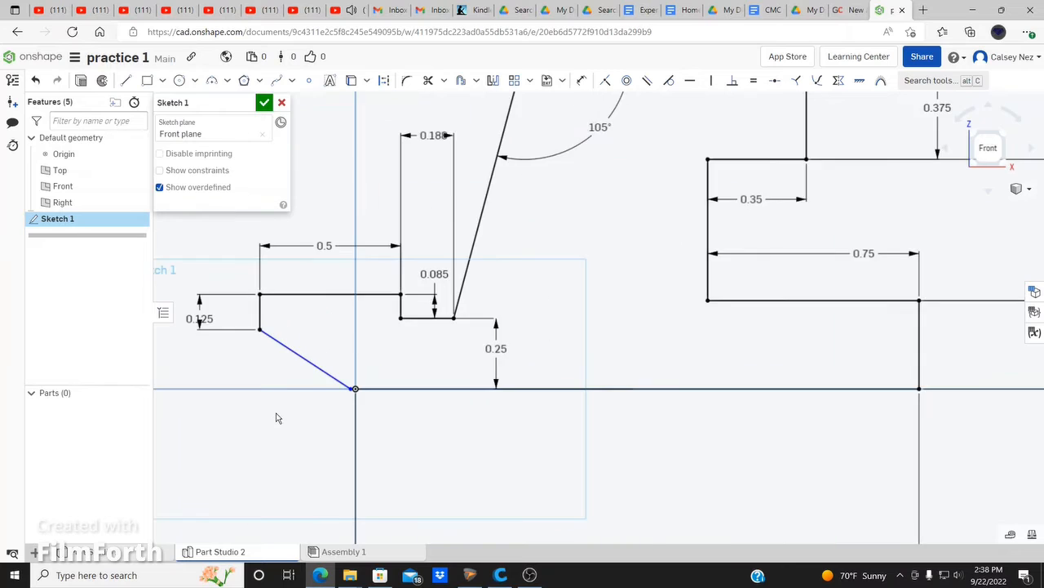
scroll(275, 418, "down", 1)
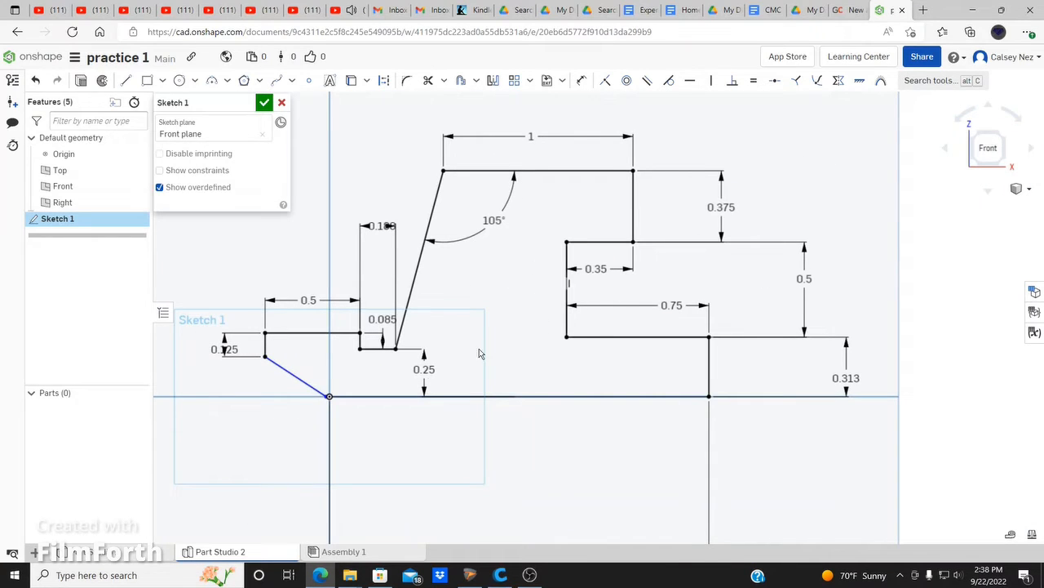
scroll(329, 398, "down", 2)
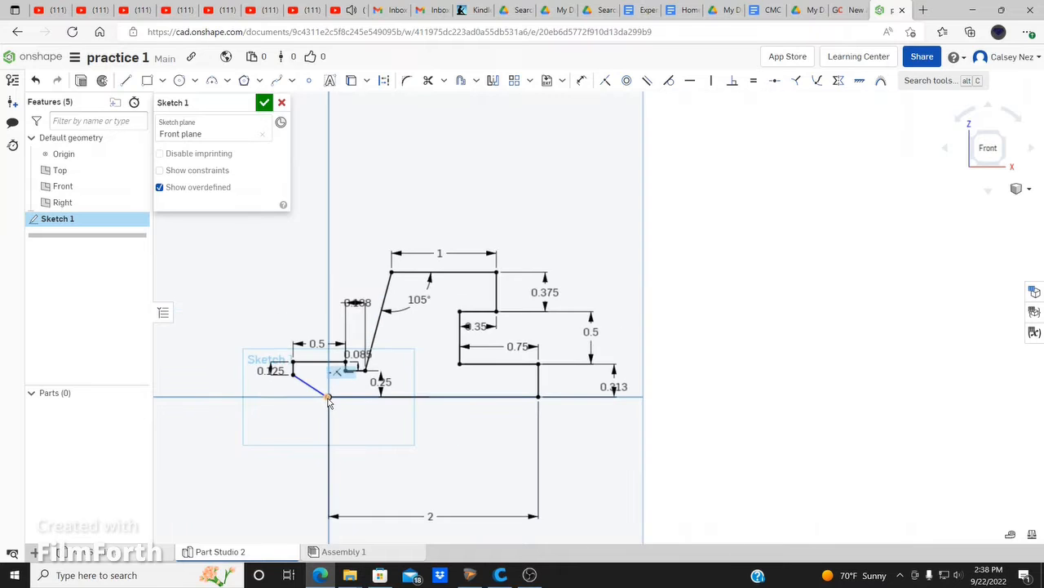
scroll(328, 397, "up", 8)
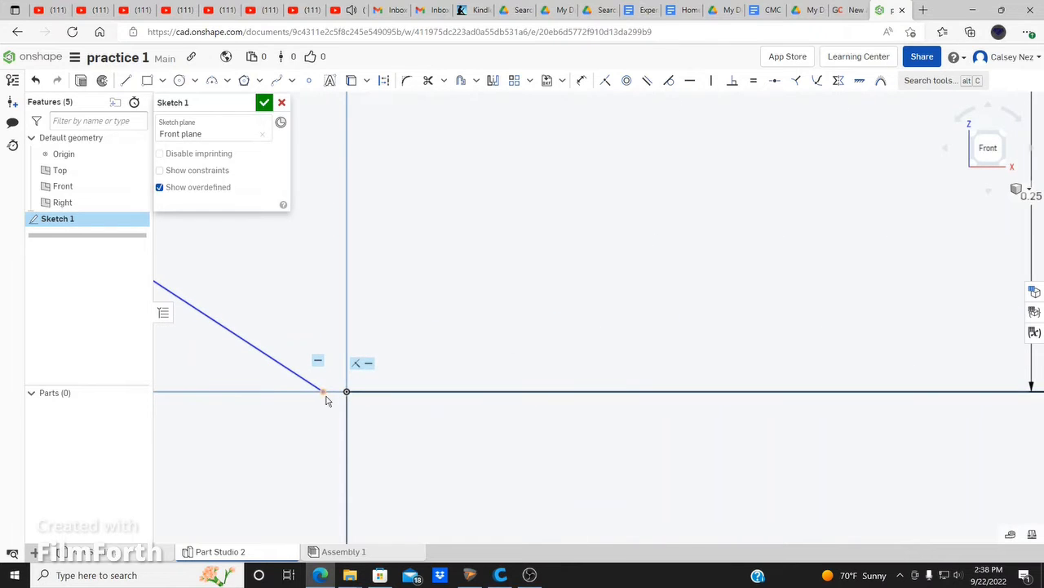
scroll(328, 397, "up", 1)
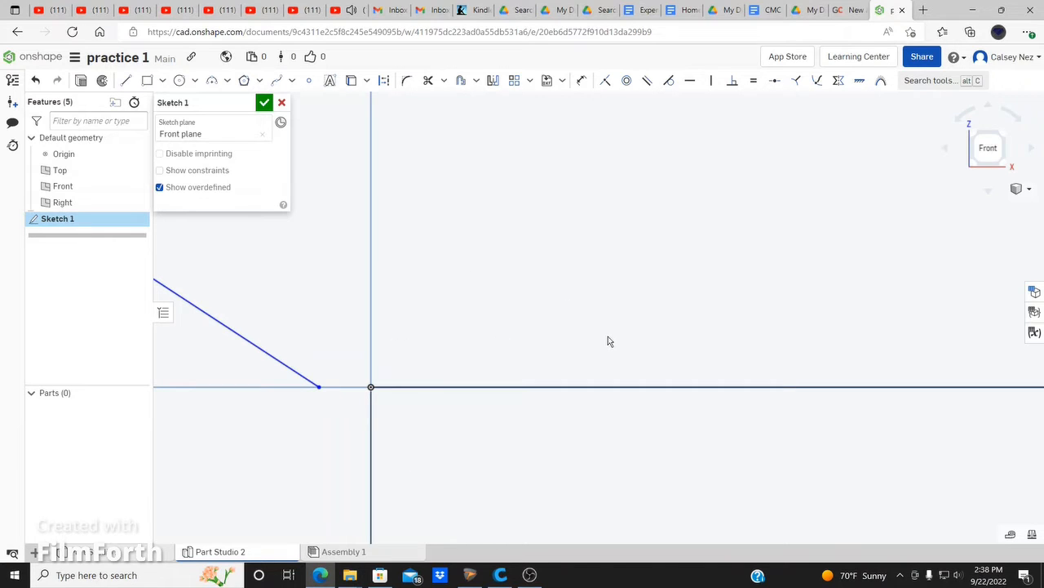
scroll(608, 341, "down", 5)
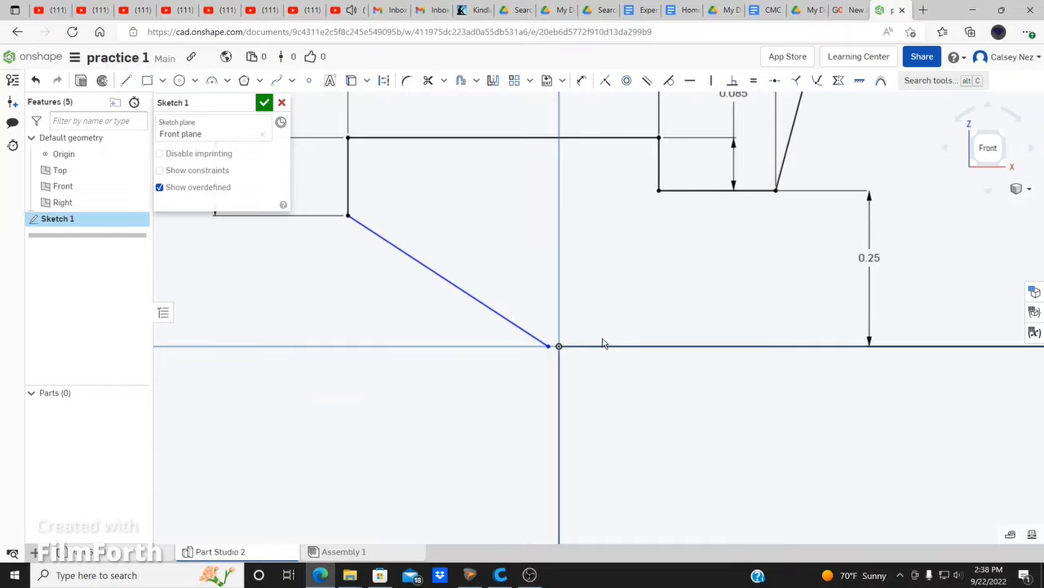
key("Delete")
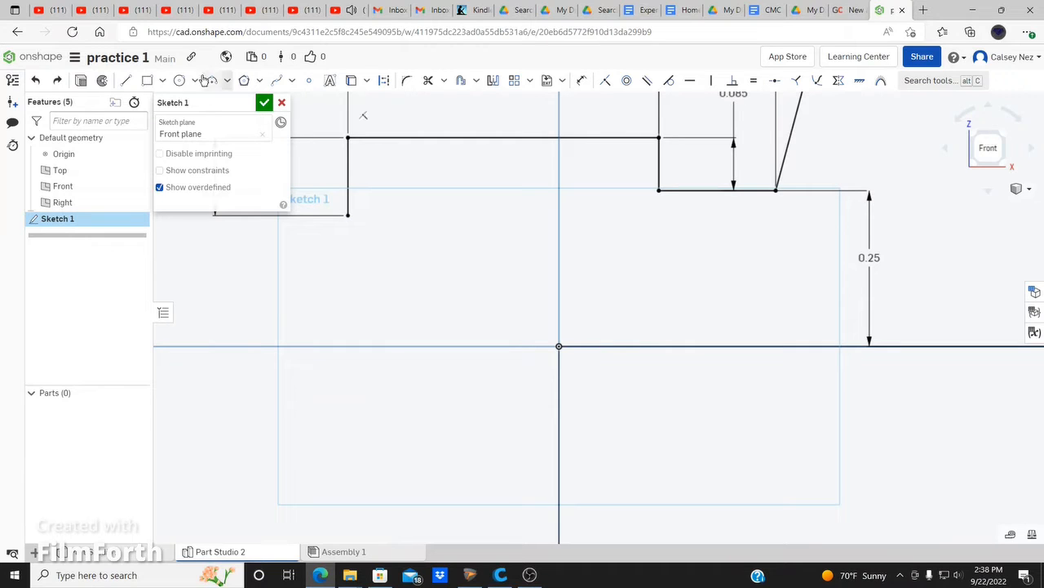
Close the profile with a line from the lower end of the 0.125 in line to the origin
left_click(126, 79)
left_click(348, 216)
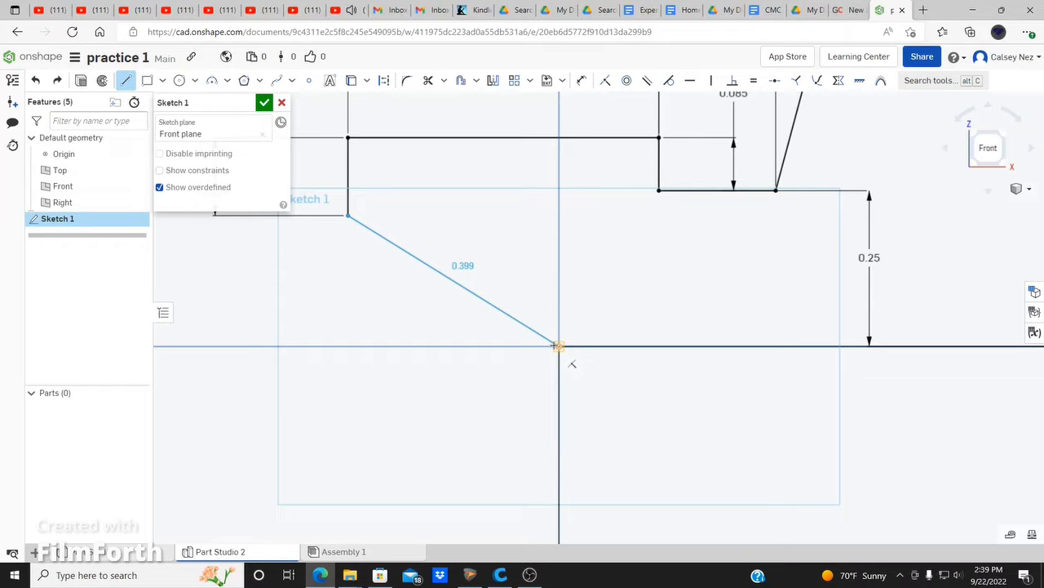
left_click(555, 346)
scroll(457, 384, "up", 5)
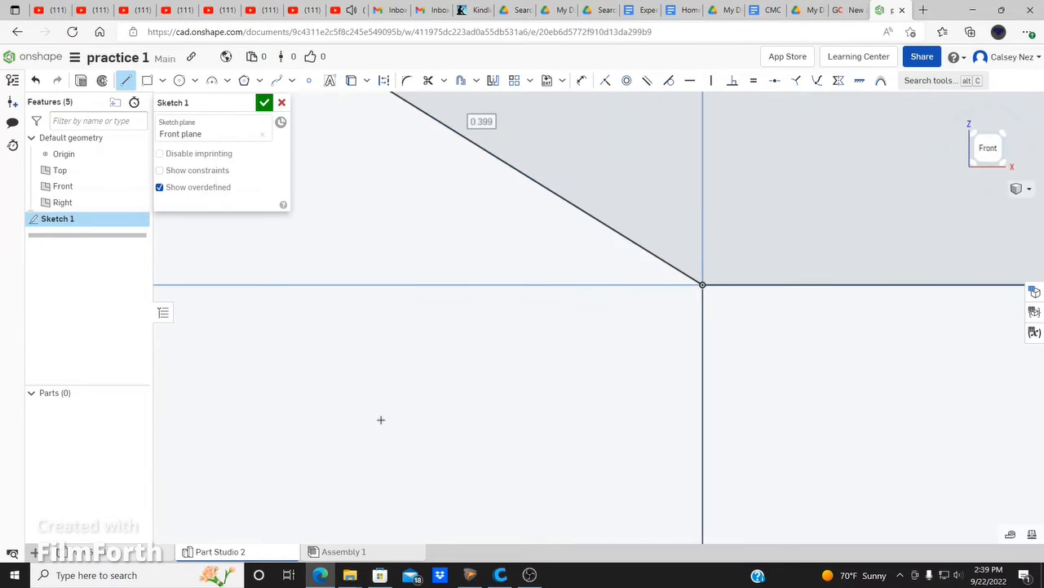
scroll(376, 419, "down", 6)
scroll(371, 419, "down", 1)
scroll(711, 345, "down", 3)
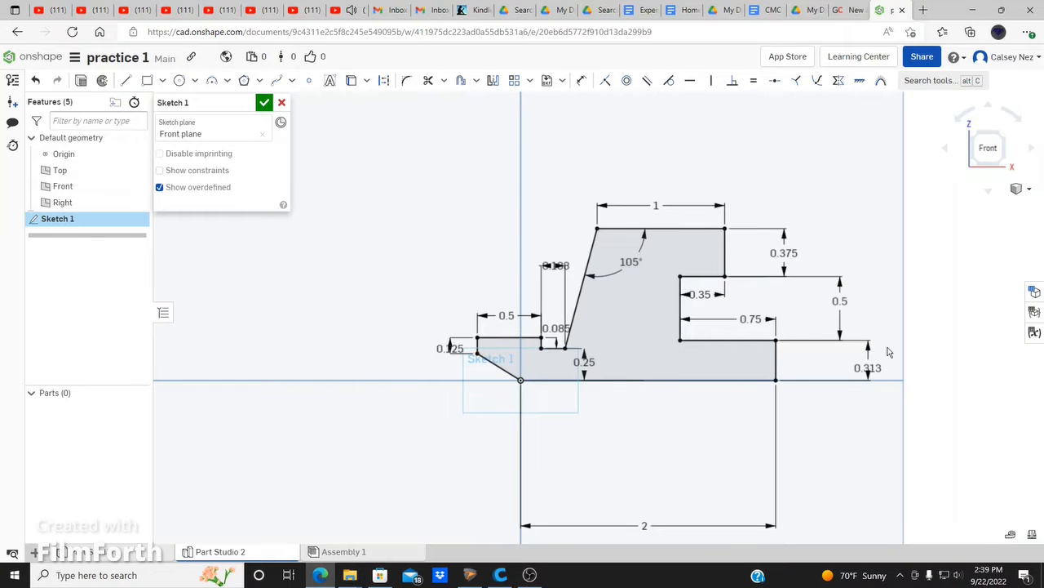
Move the overall 2 in dimension closer beneath the profile's base line and finish the sketch
scroll(895, 356, "up", 1)
scroll(574, 329, "down", 2)
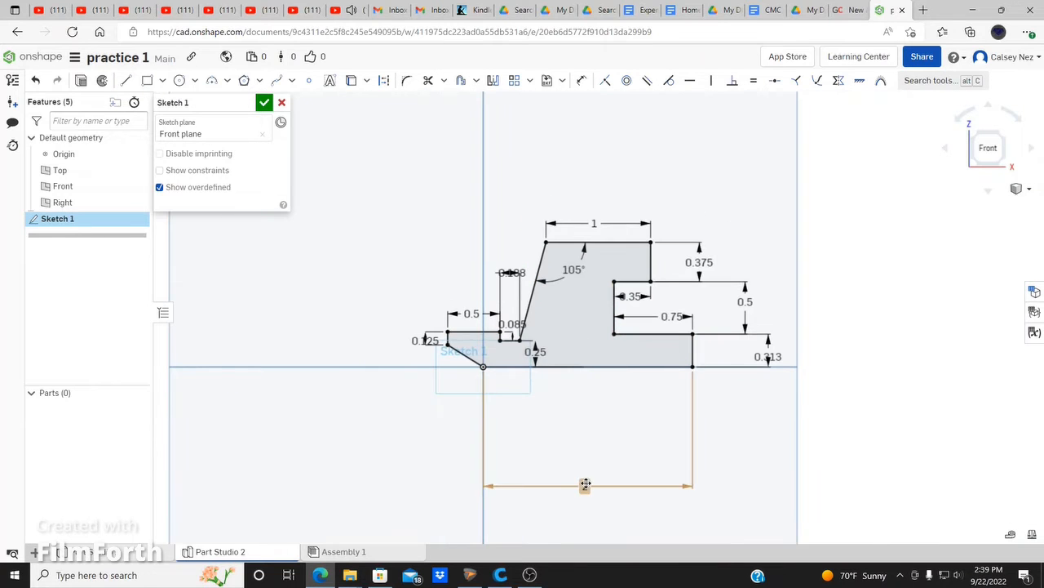
left_click(585, 389)
scroll(734, 347, "up", 3)
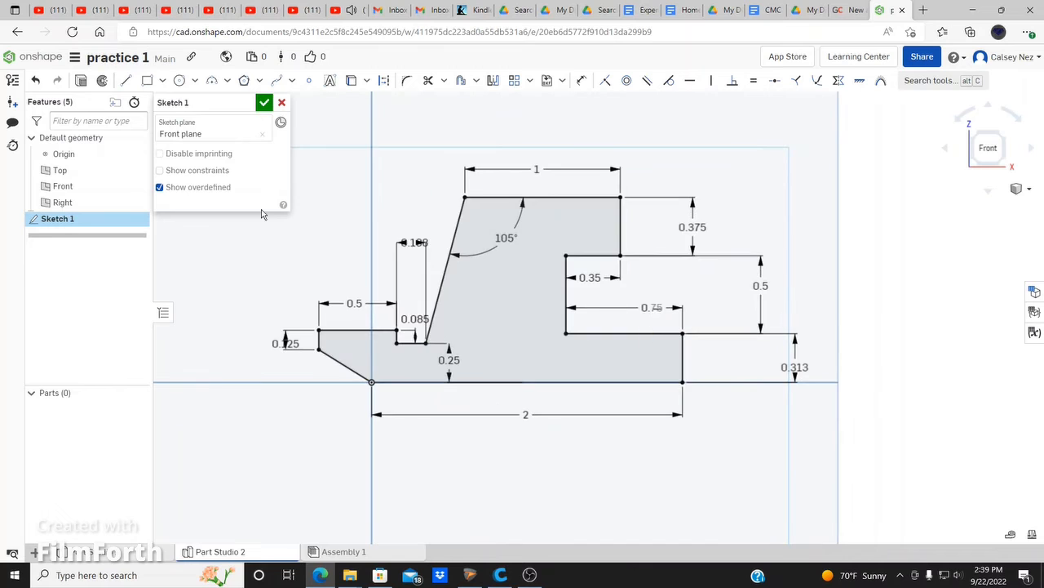
left_click(264, 102)
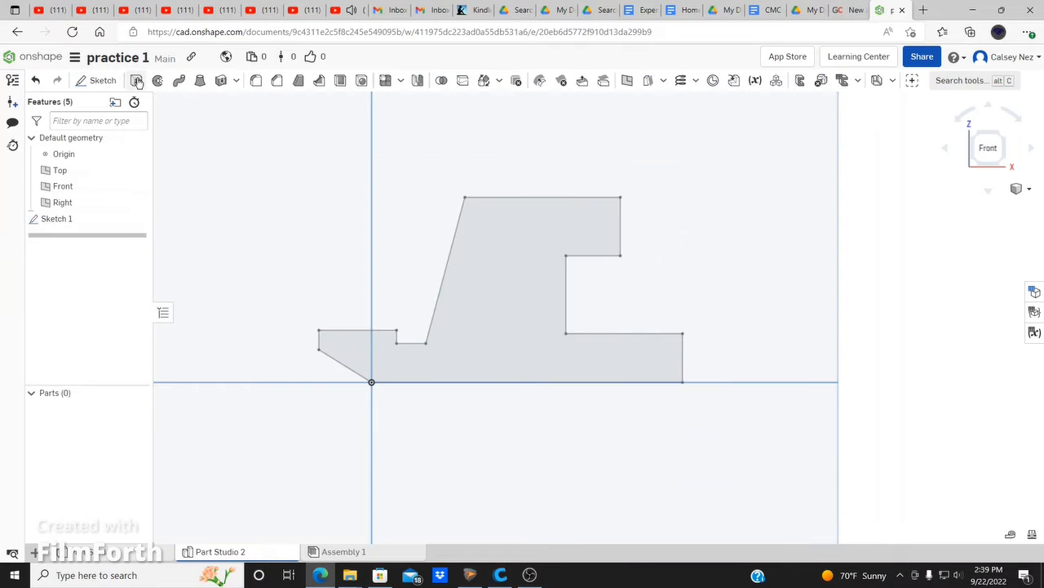
Extrude the closed profile as a new solid with a Blind depth of 1.5 in
left_click(138, 82)
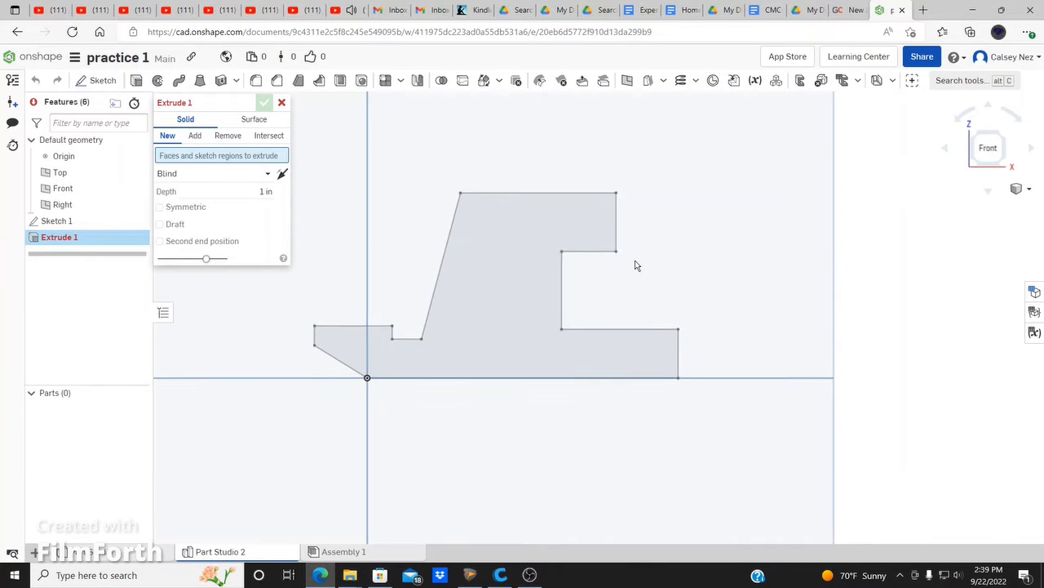
middle_click_drag(637, 265, 586, 263)
left_click(1004, 136)
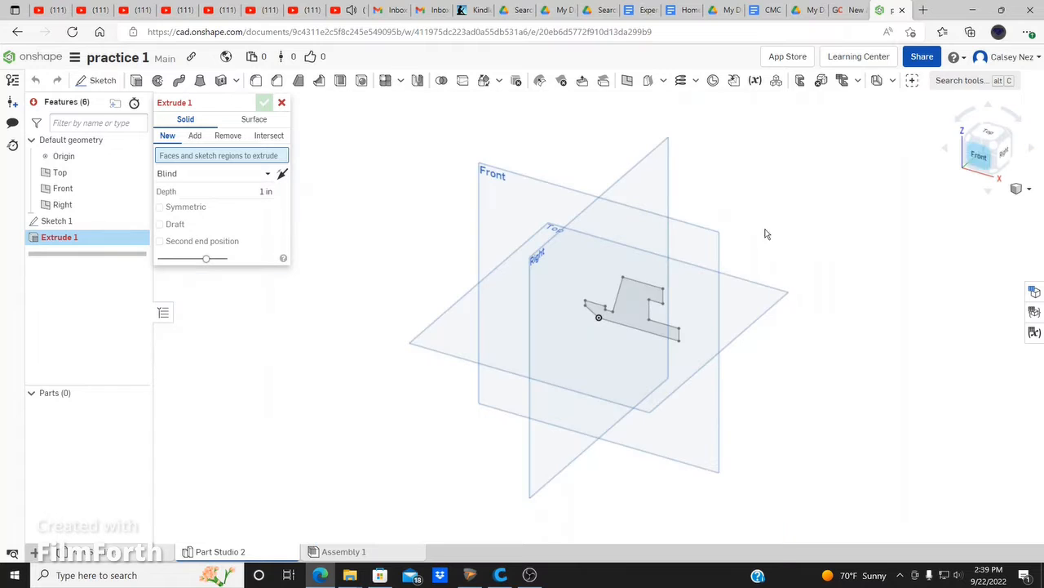
scroll(708, 332, "up", 5)
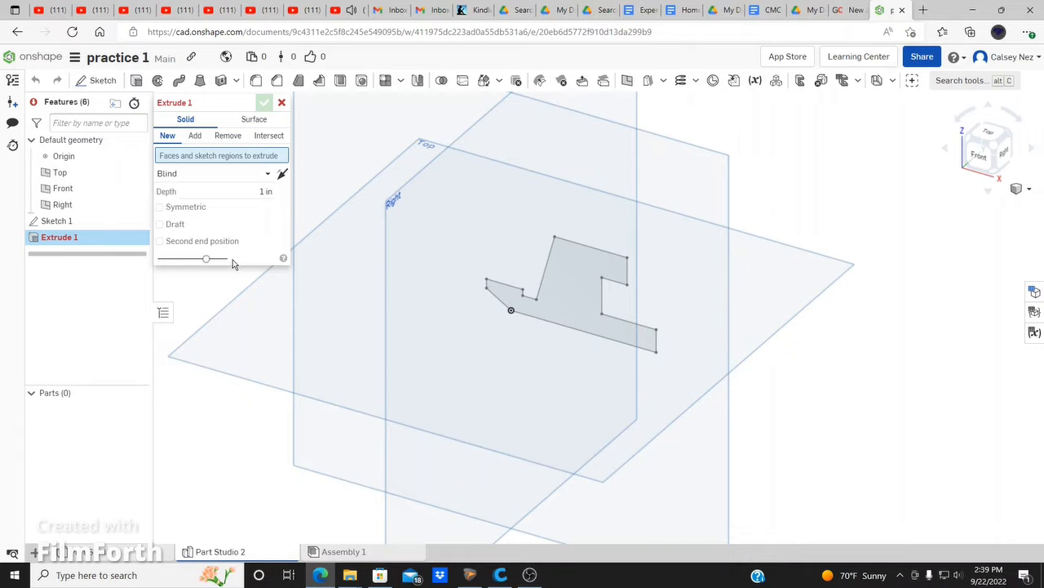
left_click(565, 301)
left_click(247, 201)
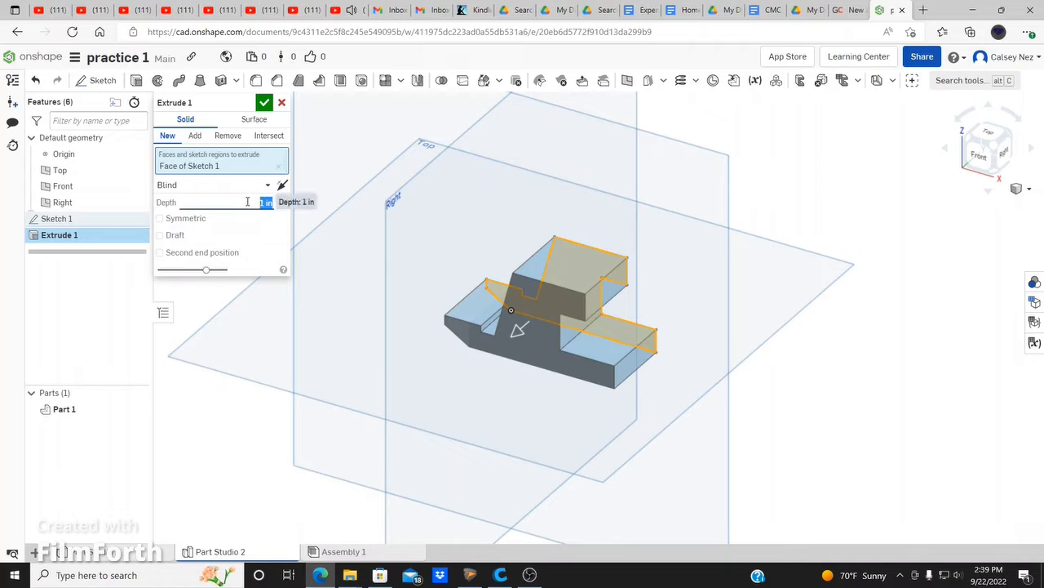
type("1.5")
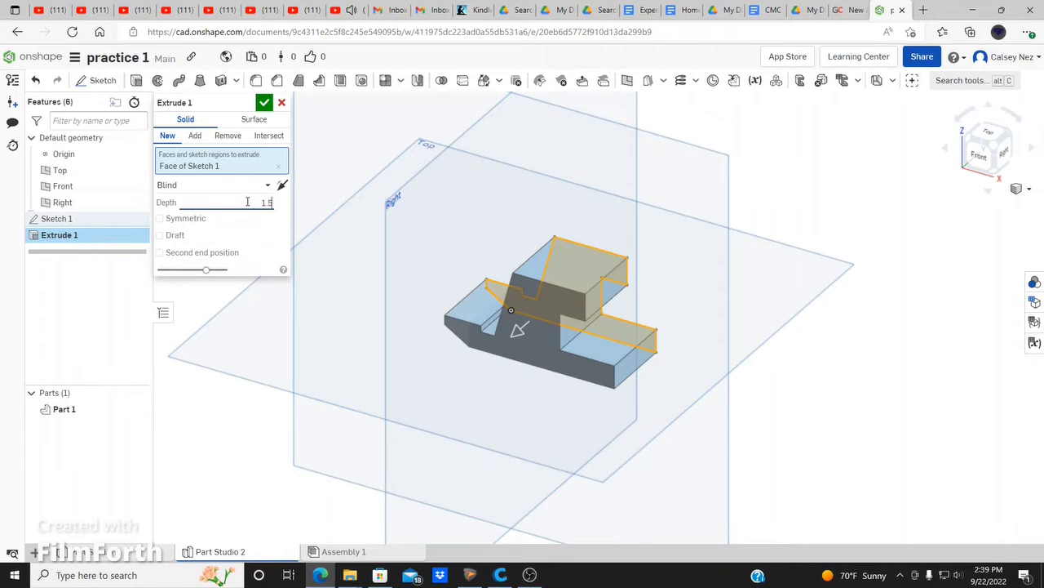
key("Return")
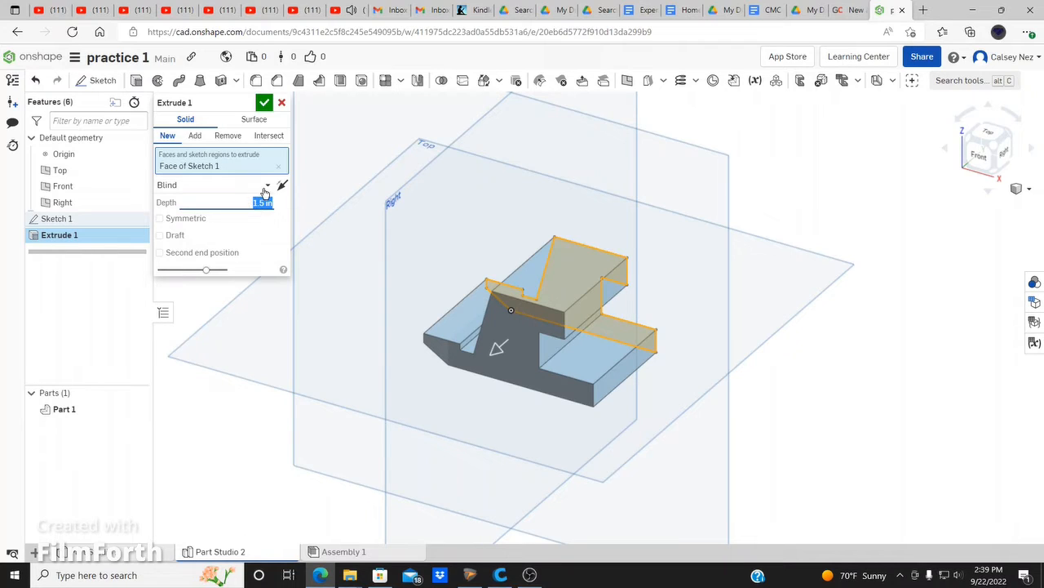
left_click(265, 186)
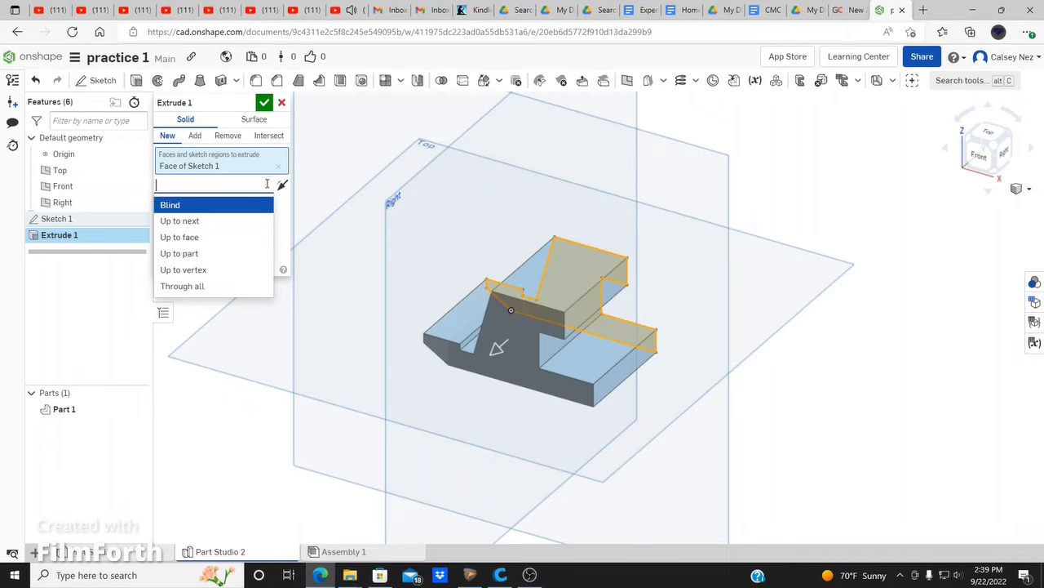
left_click(283, 231)
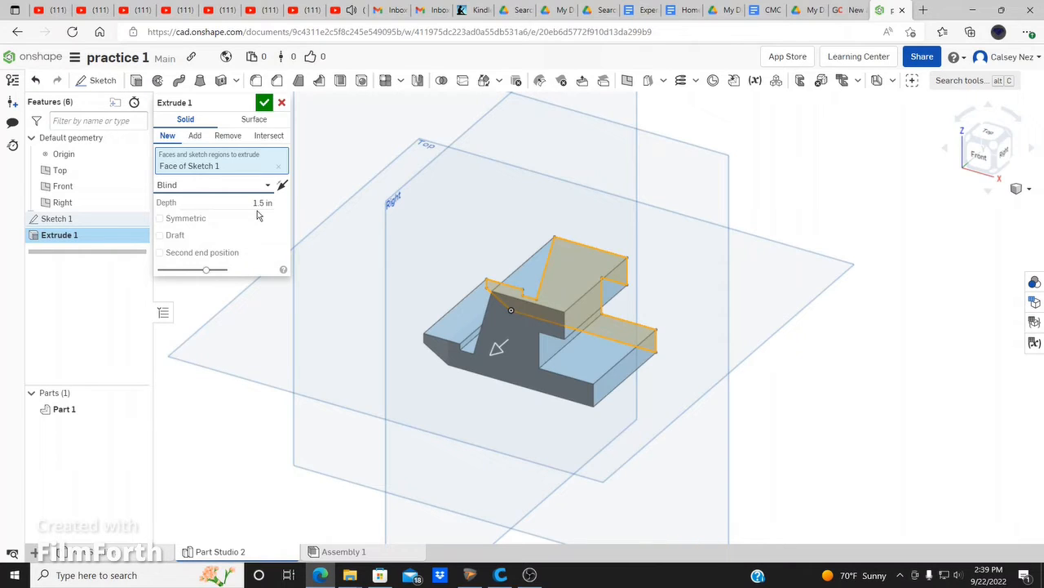
Try the extrusion as Symmetric and in the opposite one-sided direction, and revert both options
left_click(159, 219)
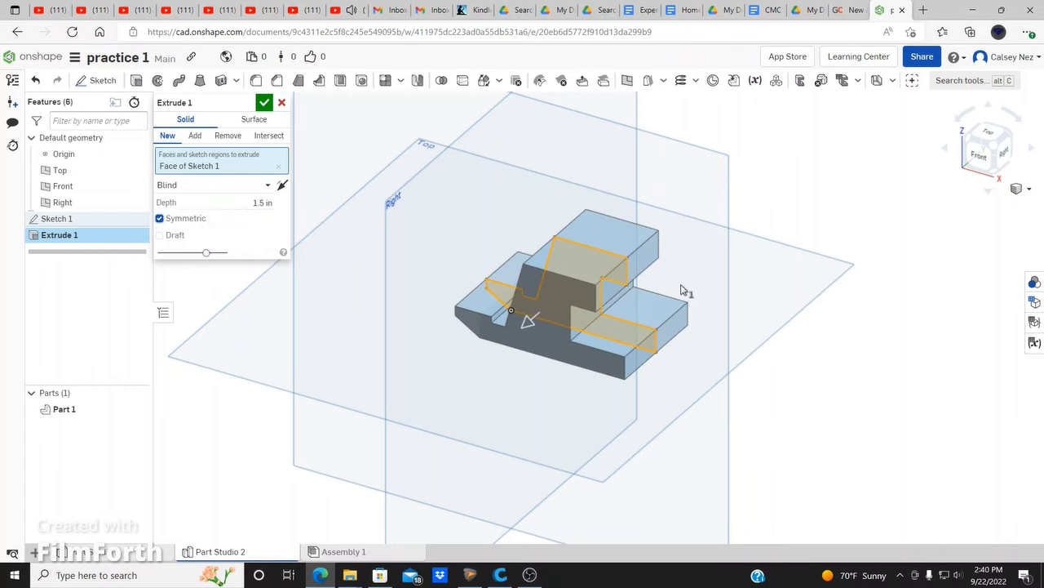
right_click_drag(699, 362, 596, 374)
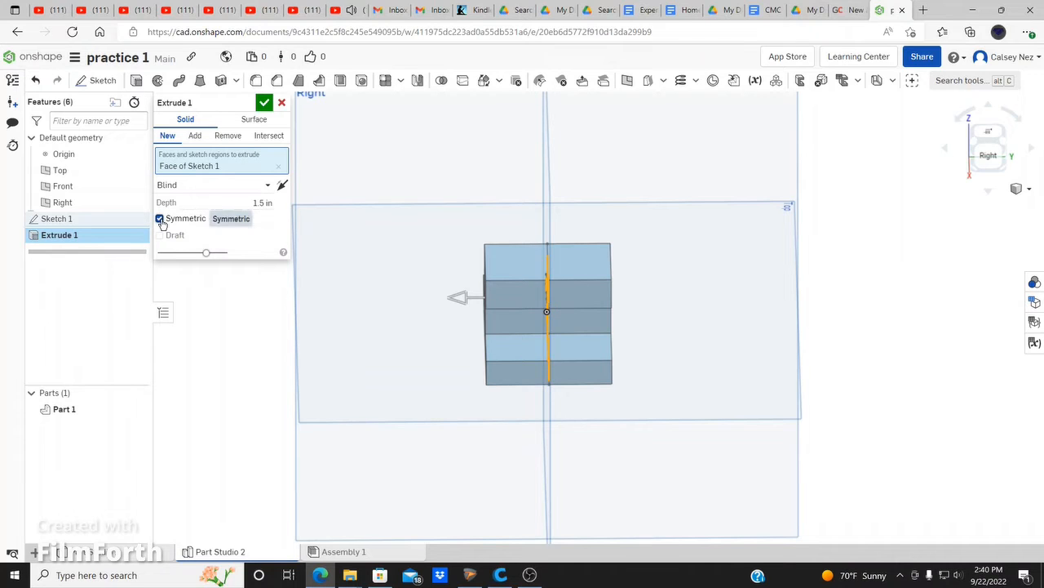
left_click(160, 219)
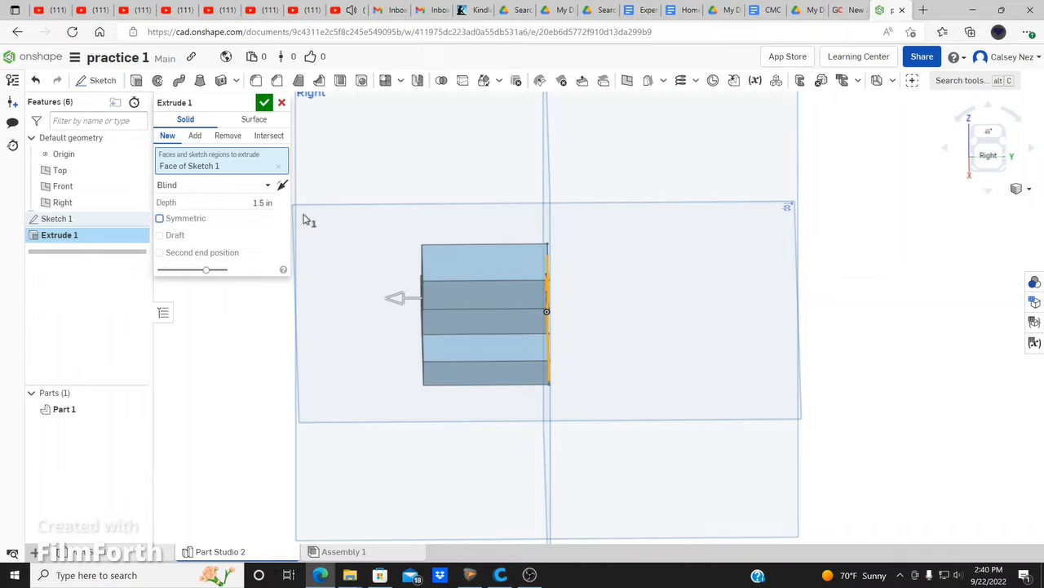
left_click(280, 188)
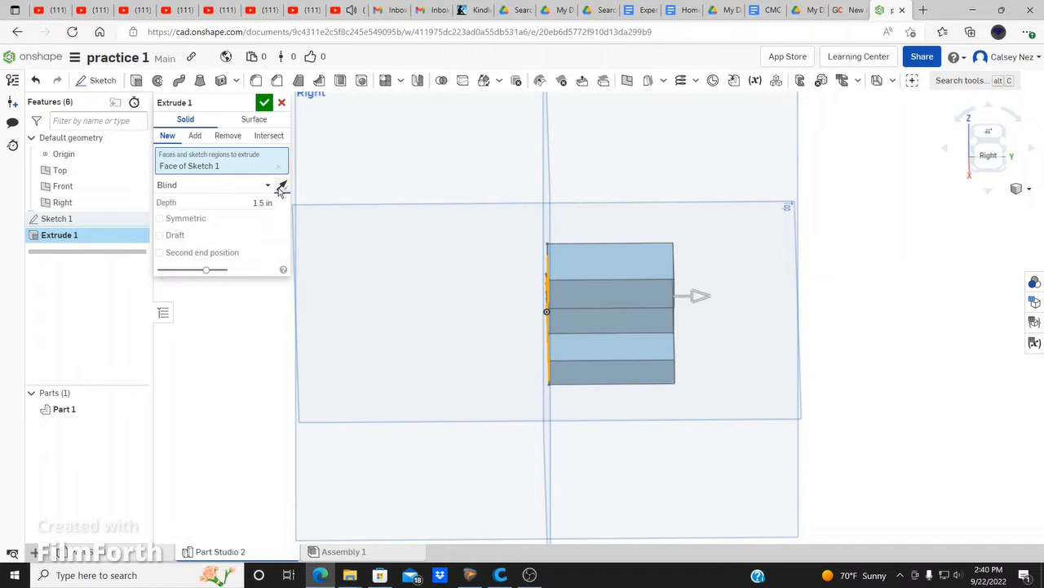
left_click(282, 186)
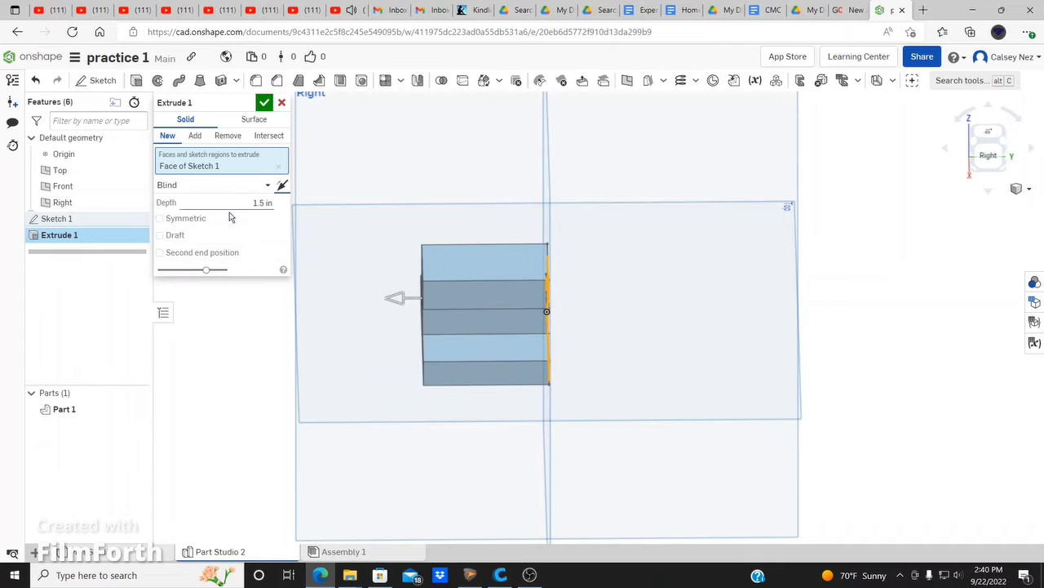
Make the extrusion Symmetric about the sketch plane and accept the feature
left_click(160, 220)
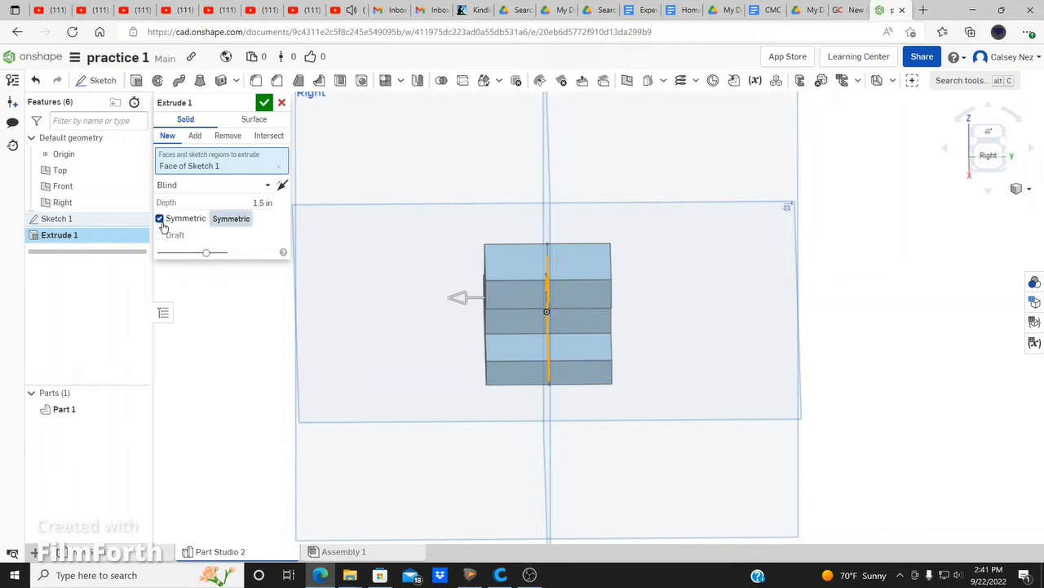
left_click(265, 102)
middle_click_drag(362, 362, 365, 340)
right_click_drag(364, 340, 410, 332)
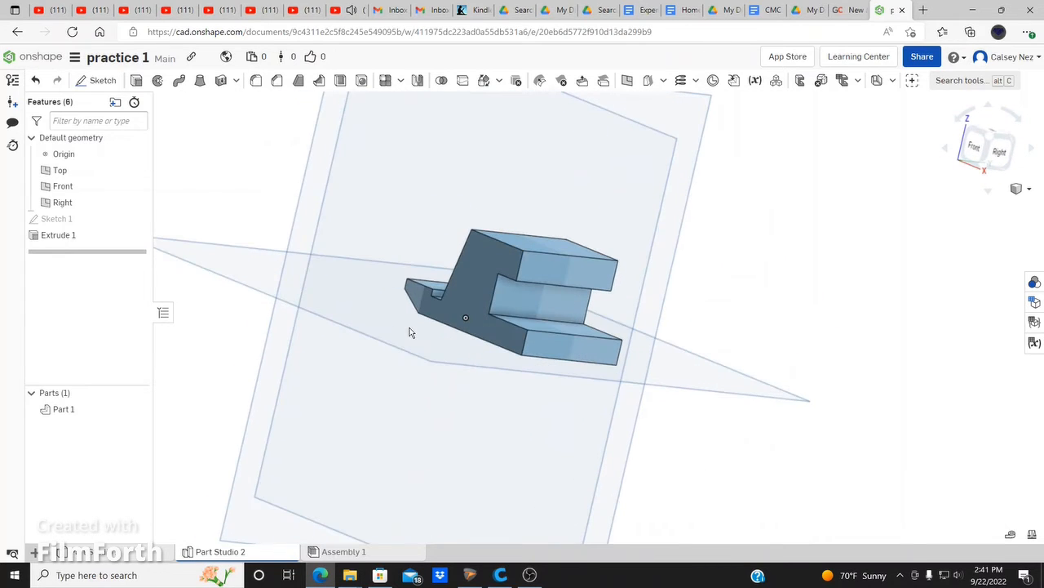
scroll(510, 251, "down", 2)
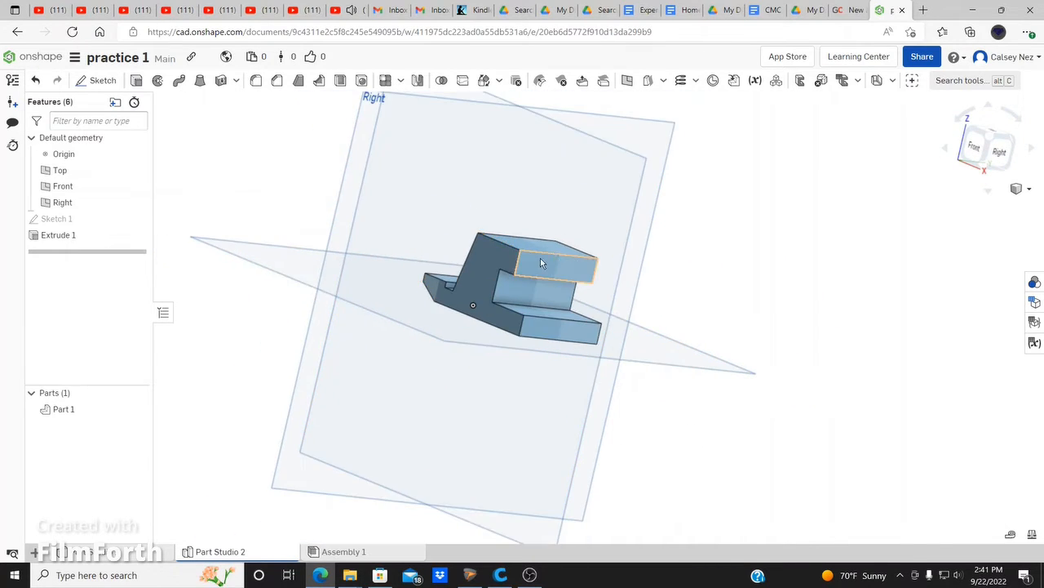
Start a new sketch on the vertical end face of the part's upper overhanging arm, viewed from the Right
left_click(990, 137)
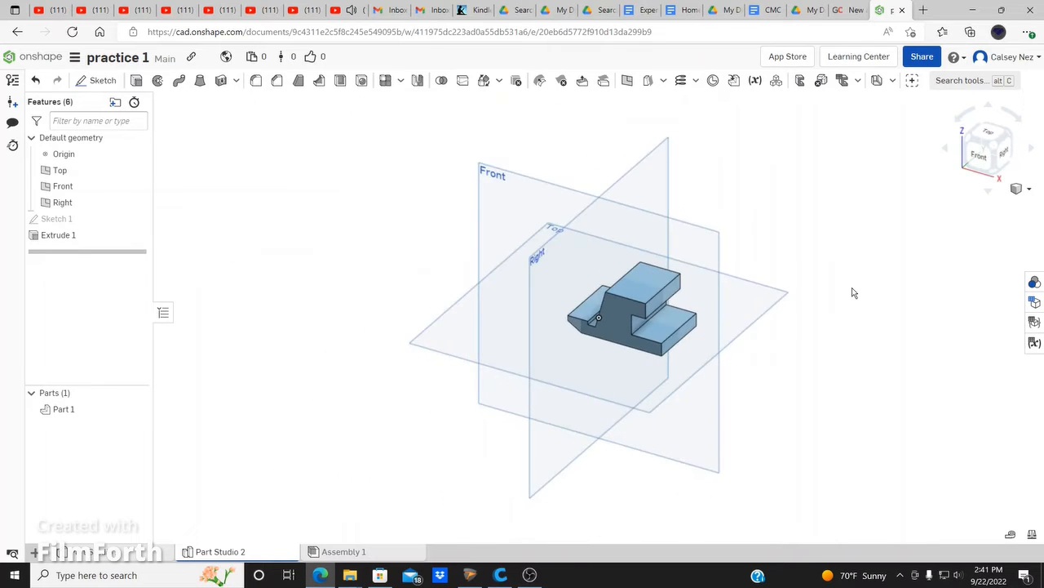
scroll(838, 302, "up", 2)
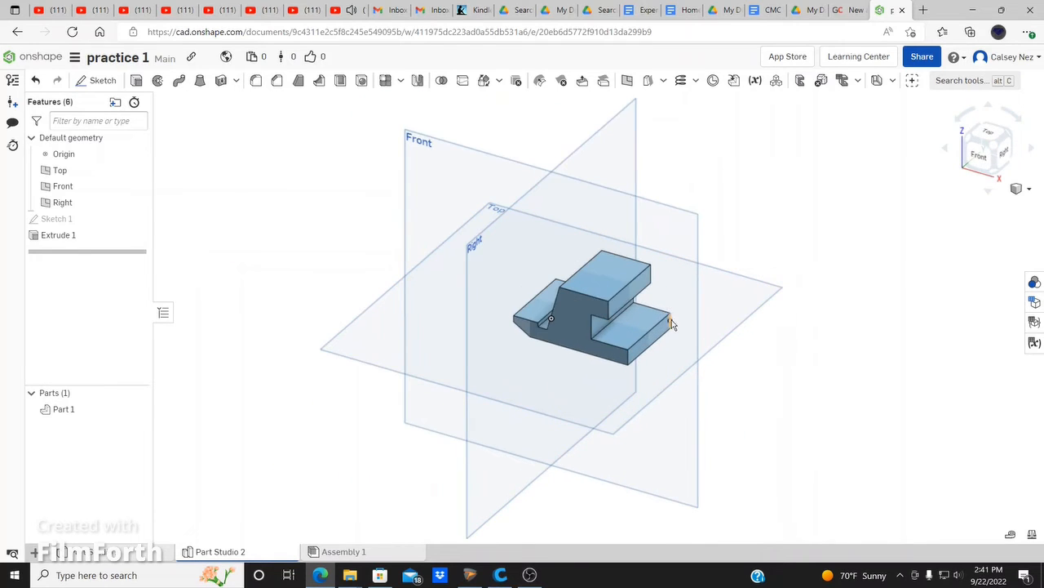
scroll(671, 324, "up", 3)
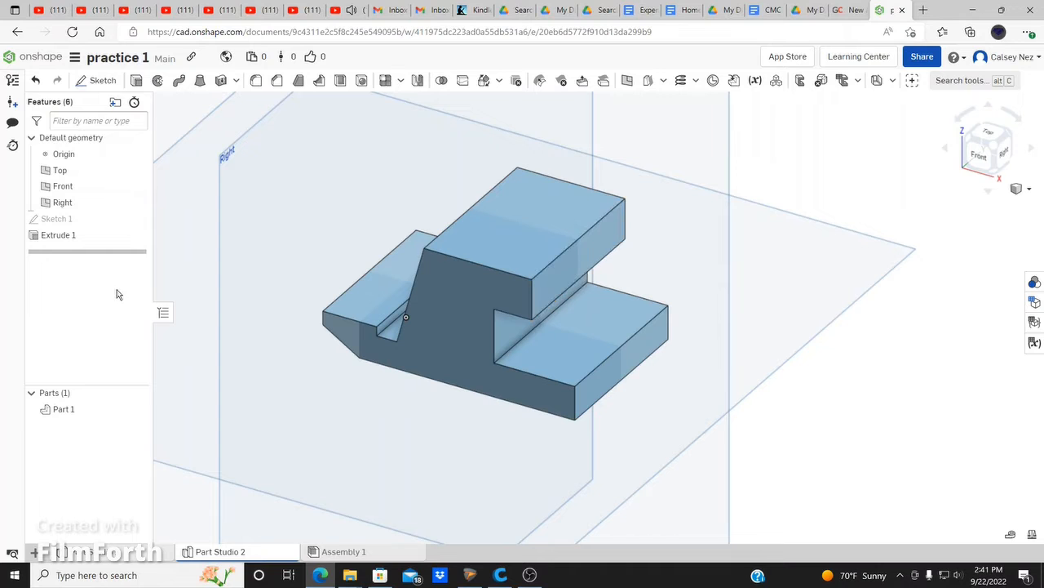
left_click(98, 80)
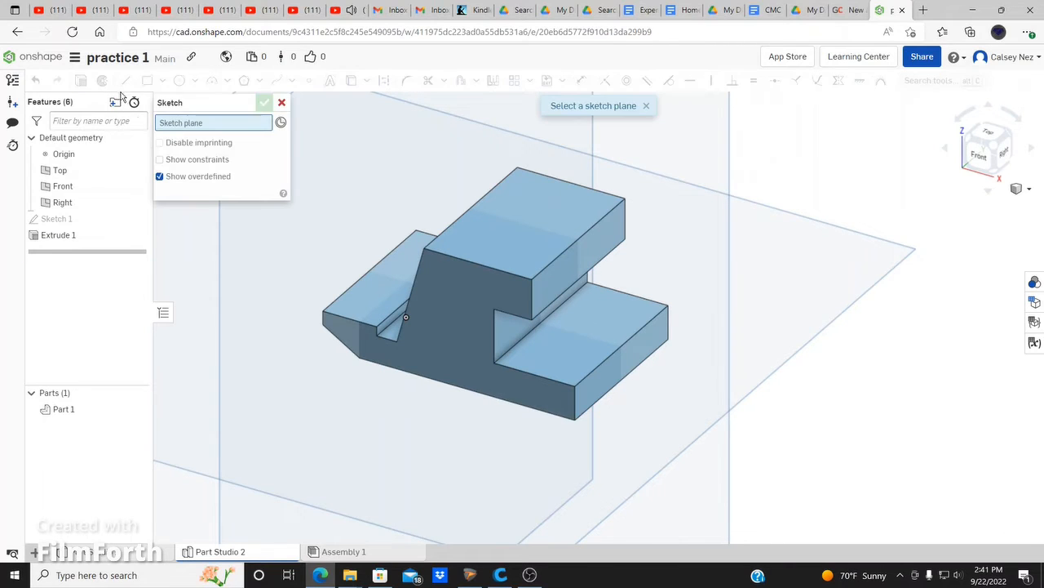
left_click(551, 286)
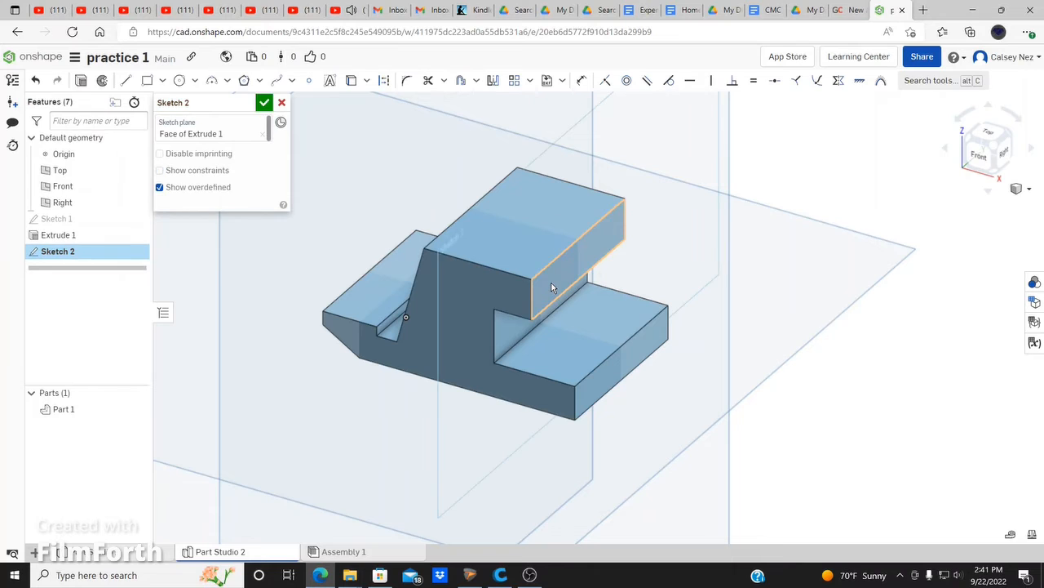
left_click(1010, 161)
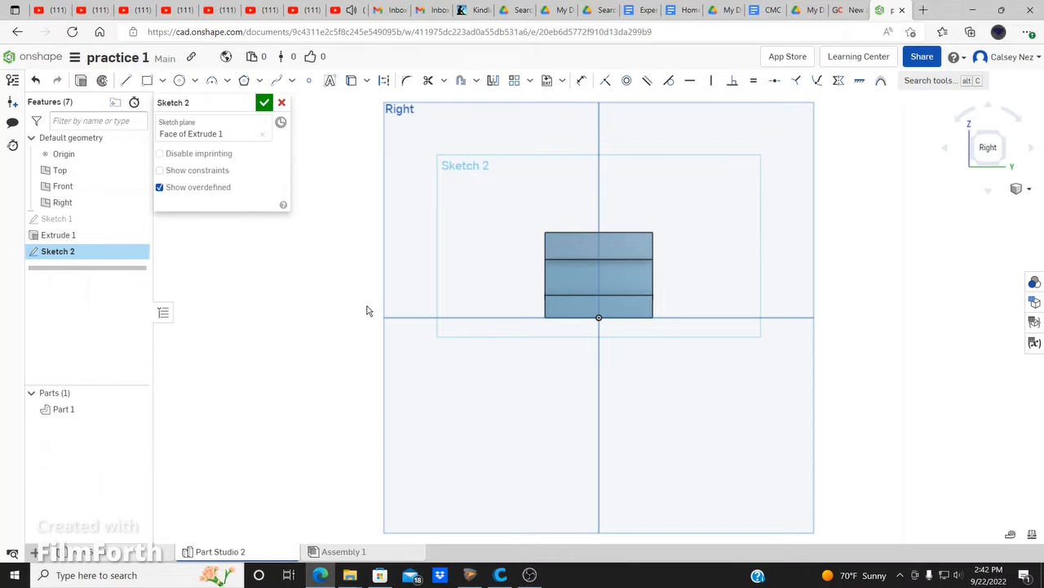
Sketch a corner rectangle about 0.19 in wide and 0.25 in high hanging from the arm face's upper edge, near its left corner
scroll(674, 241, "up", 5)
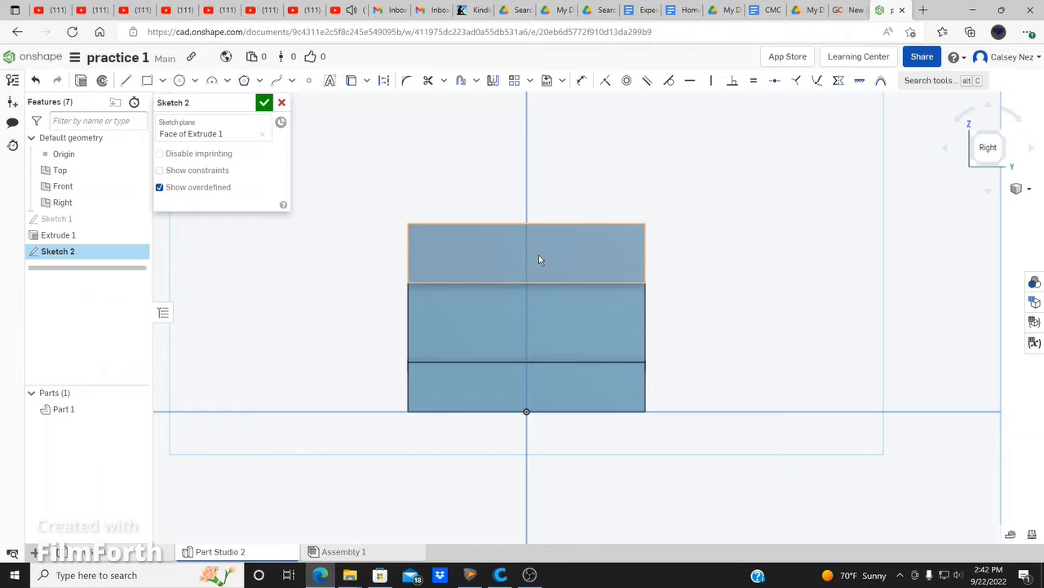
scroll(494, 265, "up", 1)
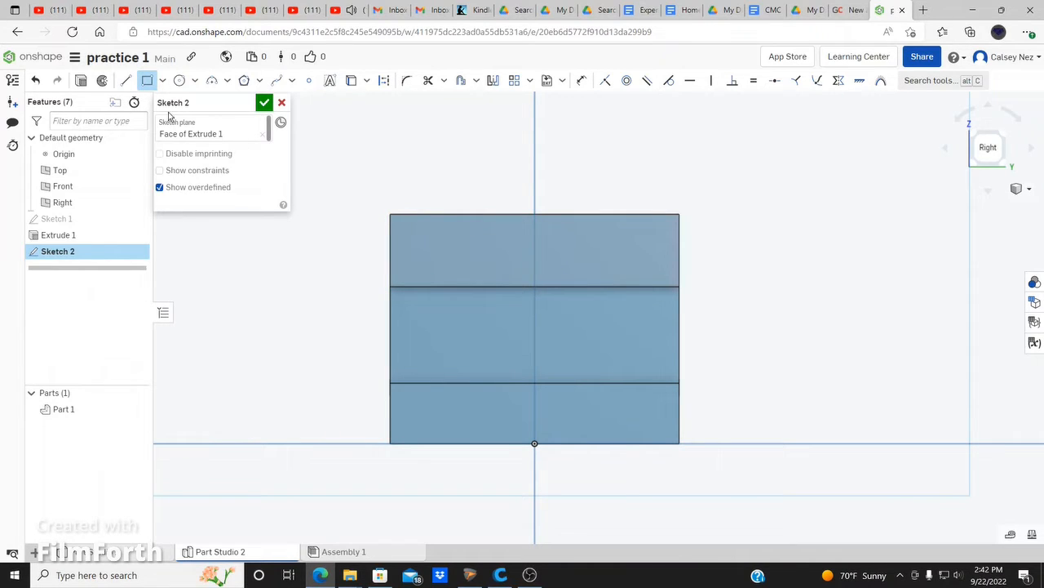
left_click(147, 82)
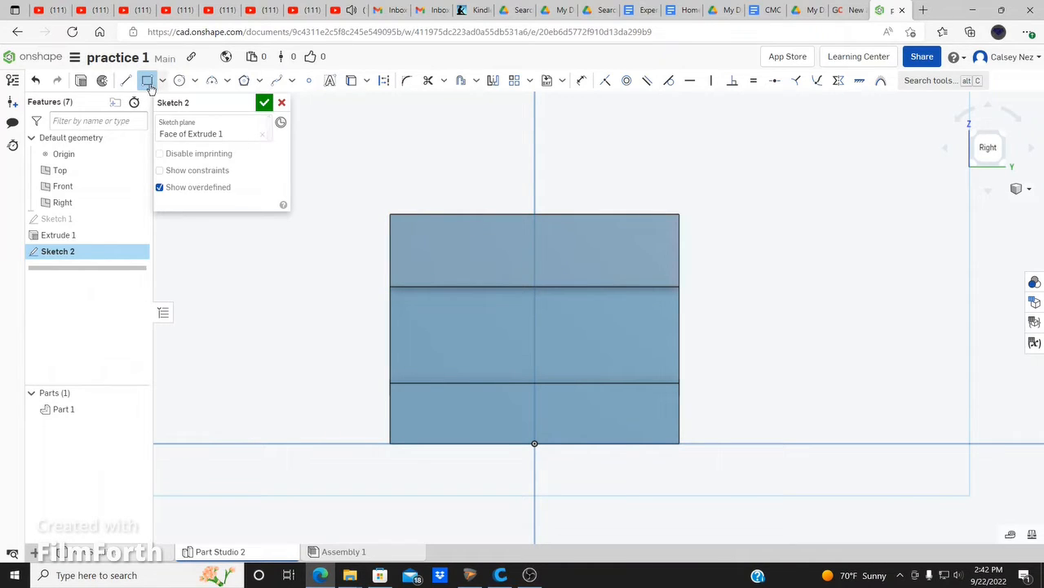
left_click(407, 214)
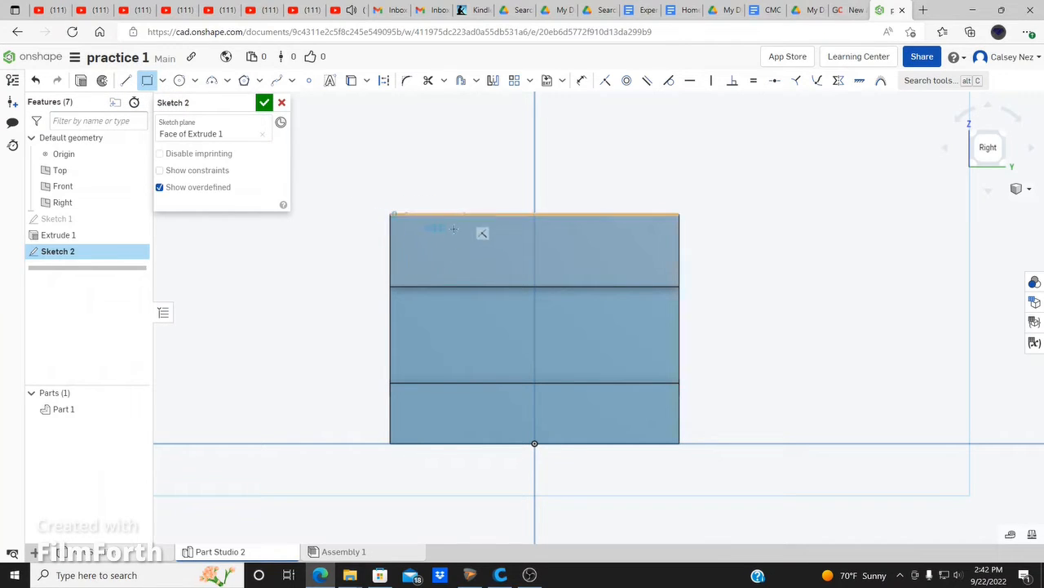
left_click(442, 262)
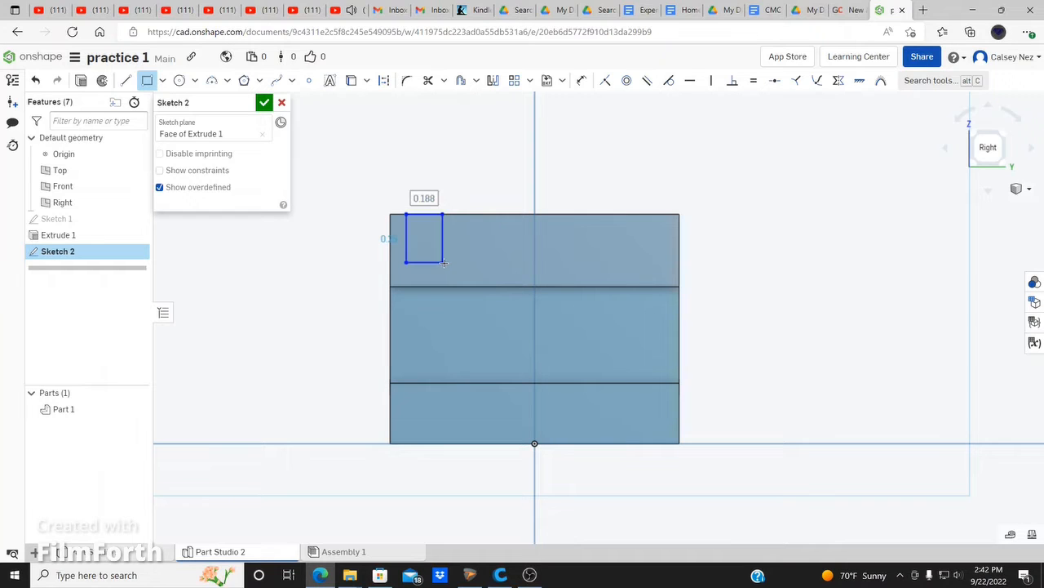
scroll(442, 248, "up", 2)
key("Escape")
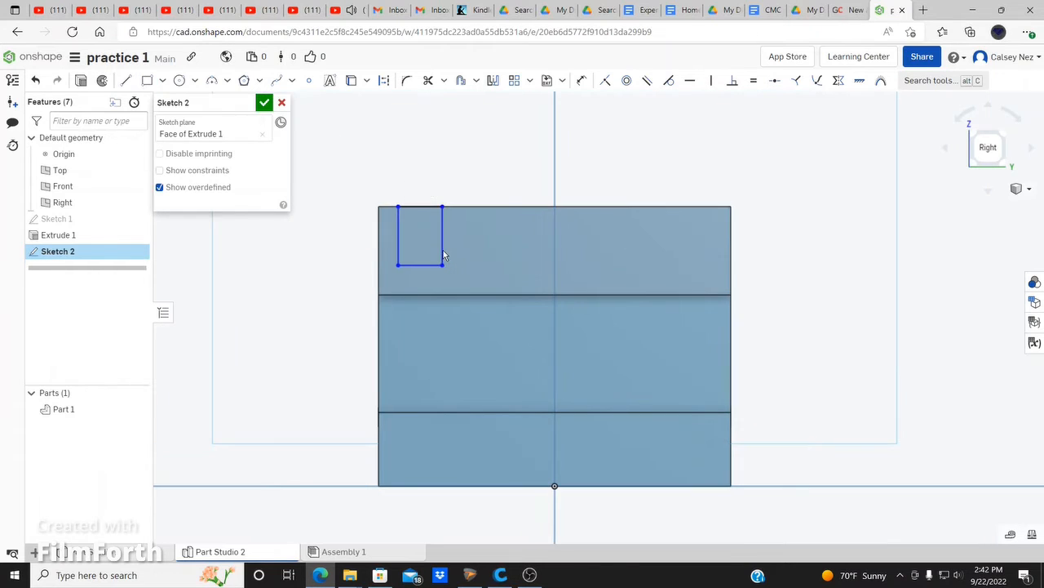
Dimension the rectangle's left side 0.1 in from the face's left edge
scroll(452, 219, "up", 1)
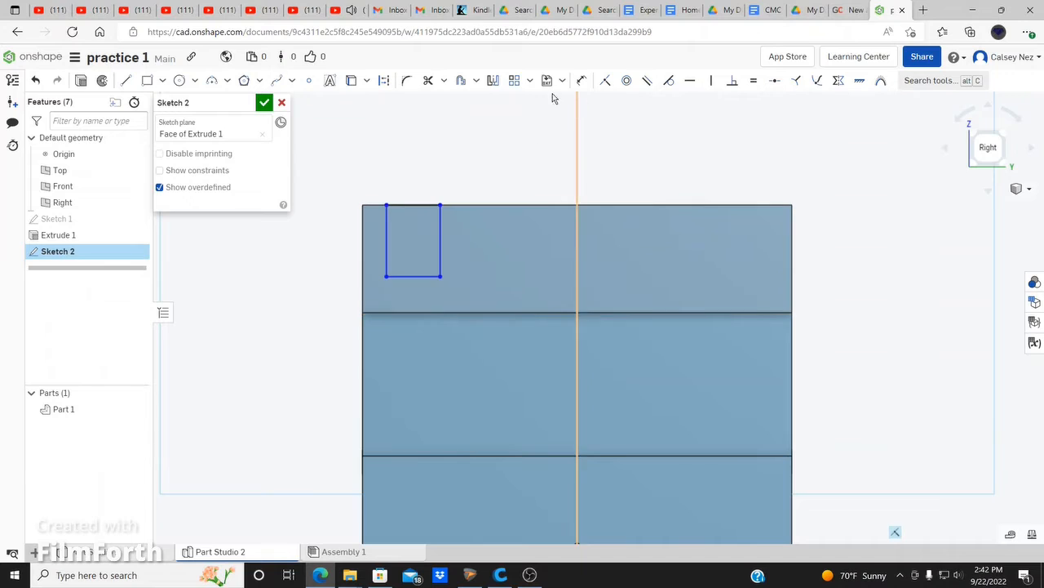
left_click(580, 80)
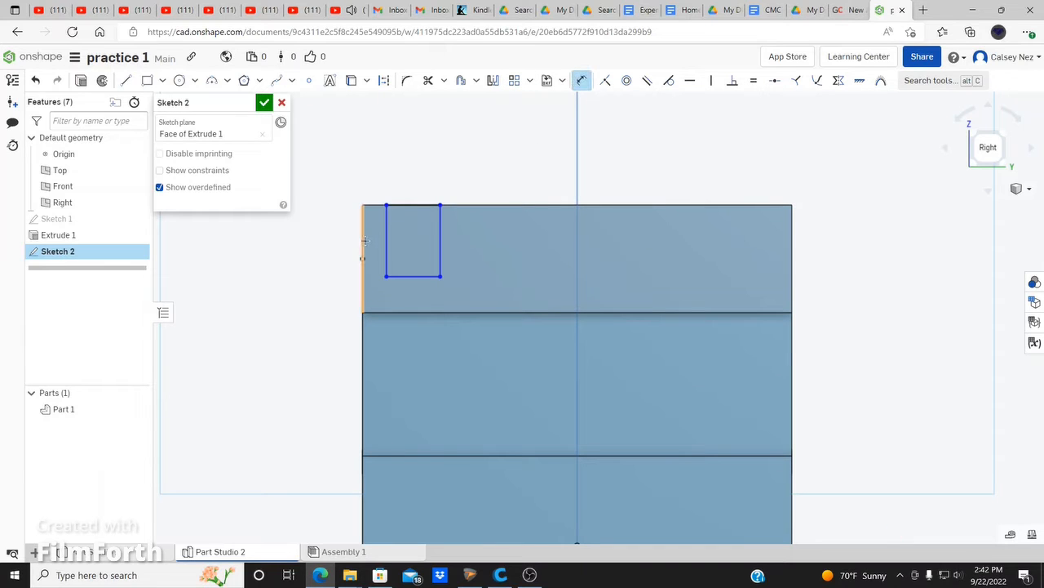
left_click(363, 239)
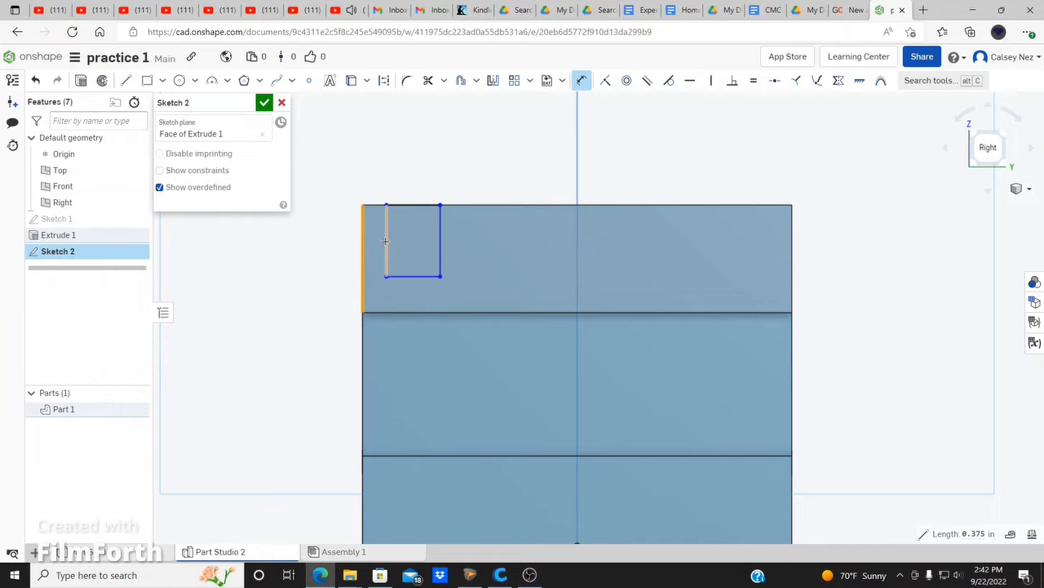
left_click(387, 241)
left_click(374, 150)
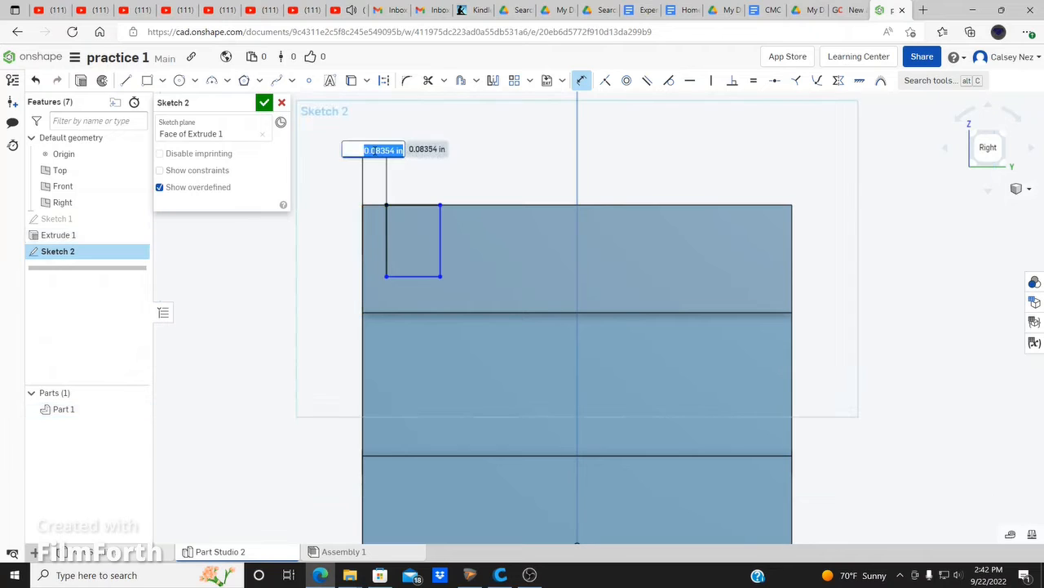
type("0.1")
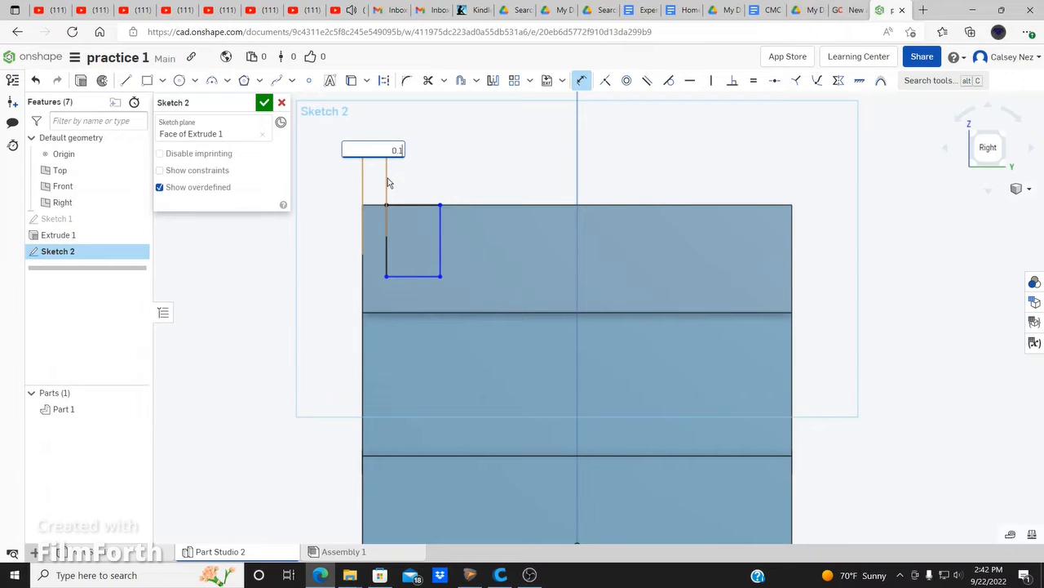
key("Return")
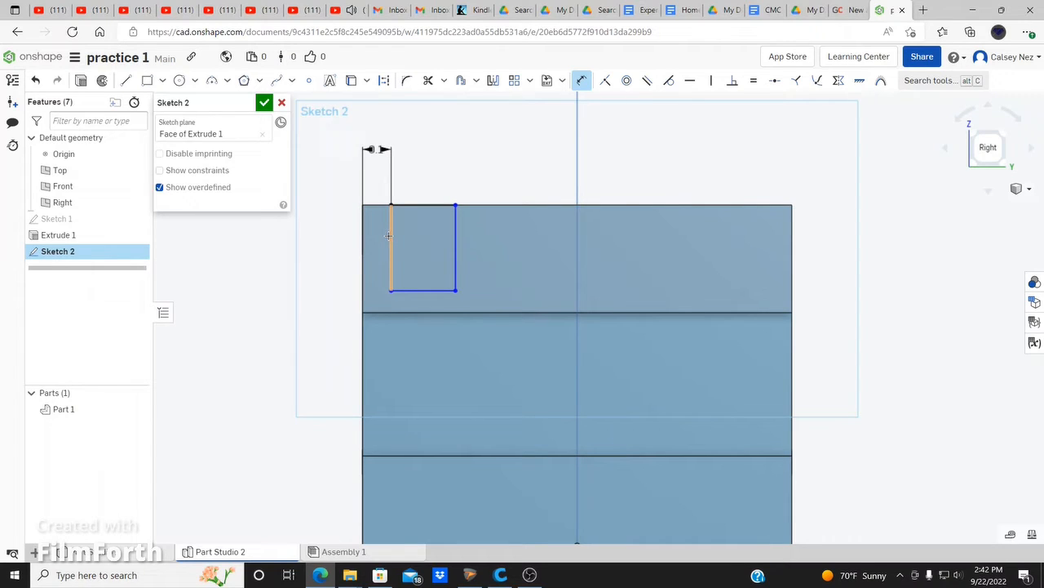
Dimension the rectangle's height to 0.313 in and its width to 0.180 in
left_click(424, 206)
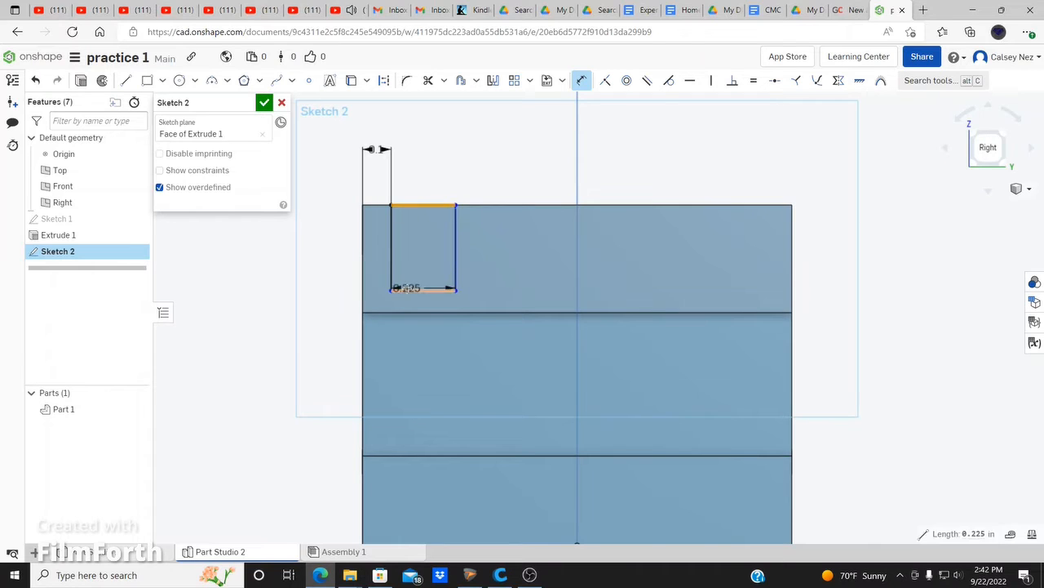
left_click(402, 290)
left_click(310, 264)
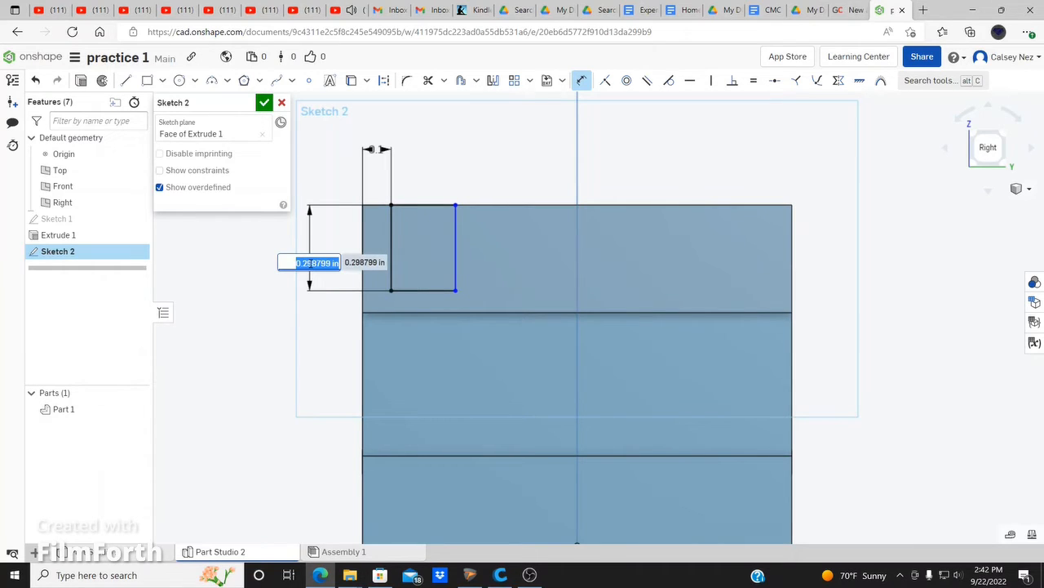
type("0.313")
key("Return")
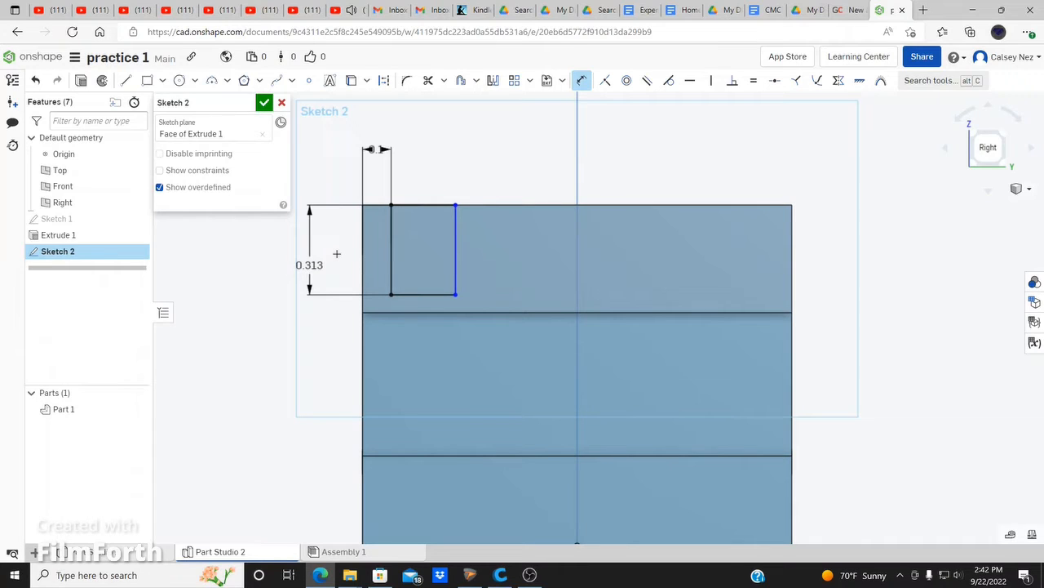
left_click(443, 207)
left_click(437, 168)
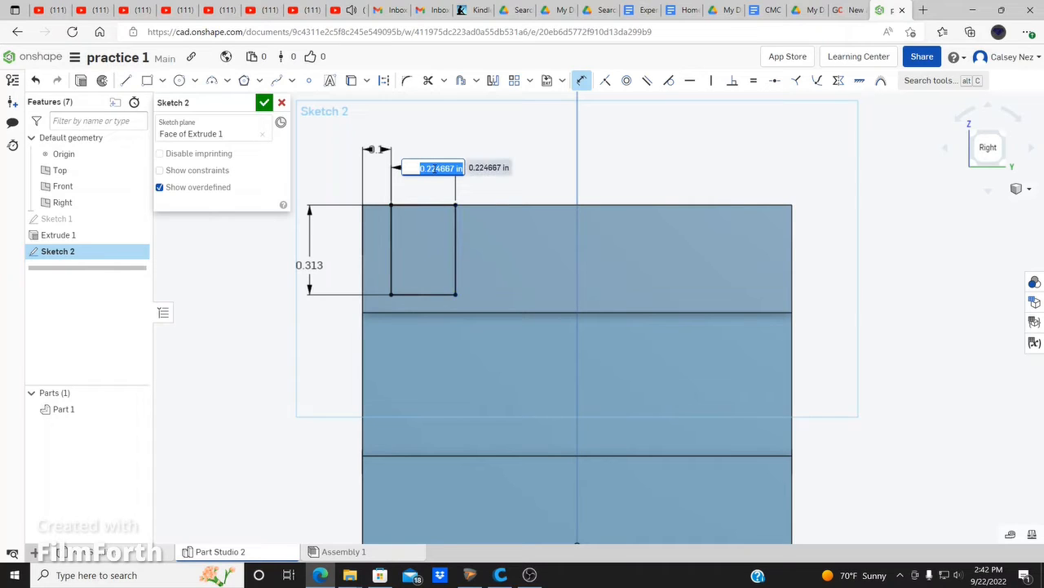
type("0.180")
key("Return")
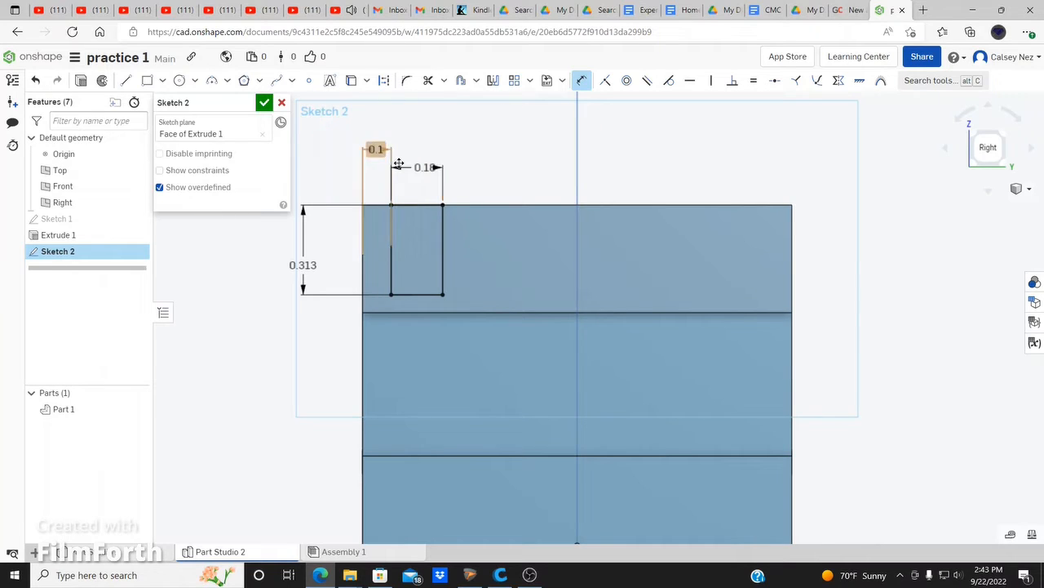
Try a linear sketch pattern of the rectangle's four edges along the face's upper edge
left_click(516, 82)
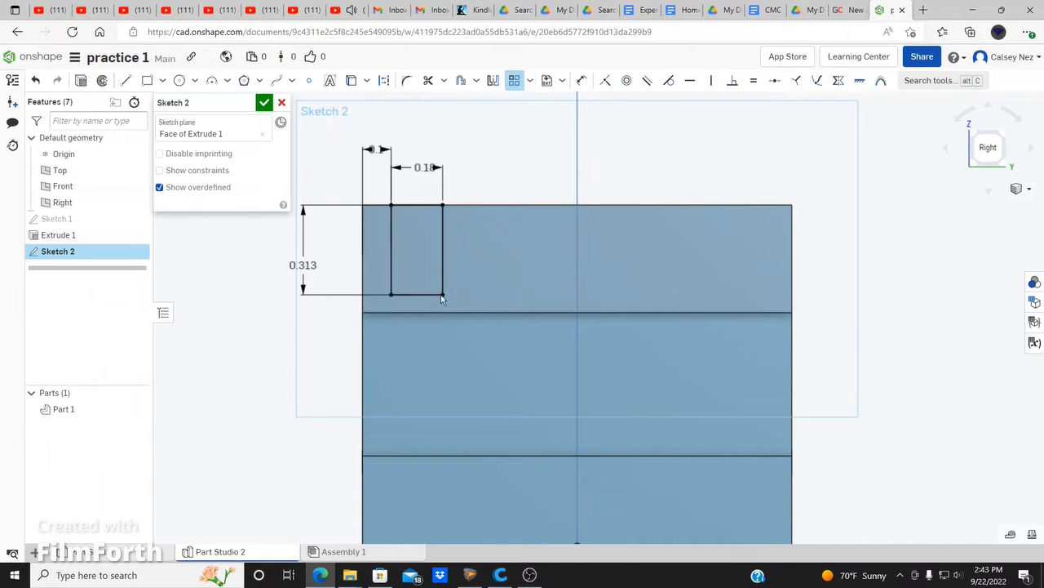
left_click(415, 206)
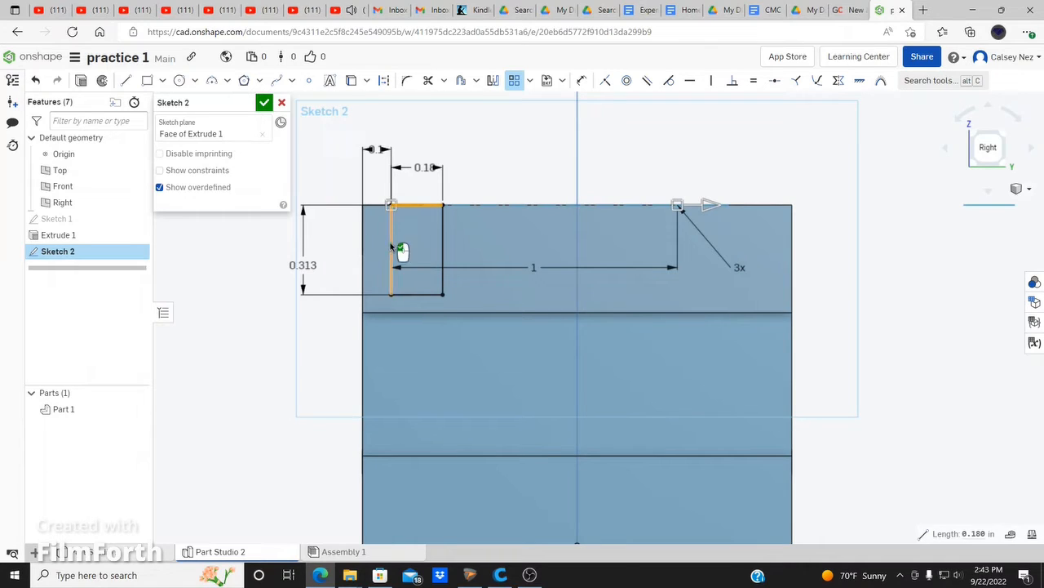
left_click(393, 246)
left_click(401, 294)
left_click(443, 258)
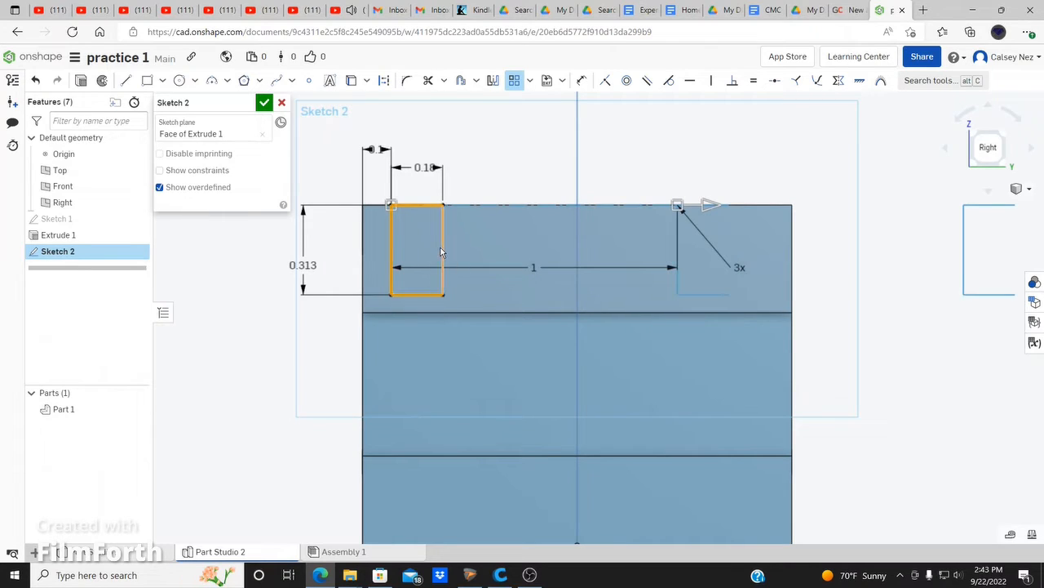
scroll(445, 254, "up", 1)
scroll(445, 254, "down", 5)
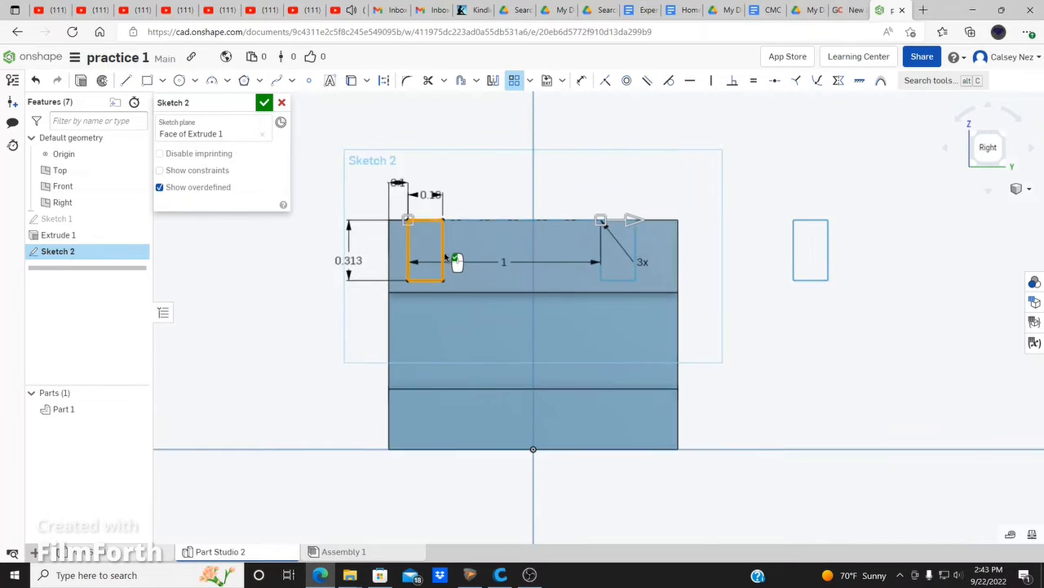
scroll(683, 270, "up", 3)
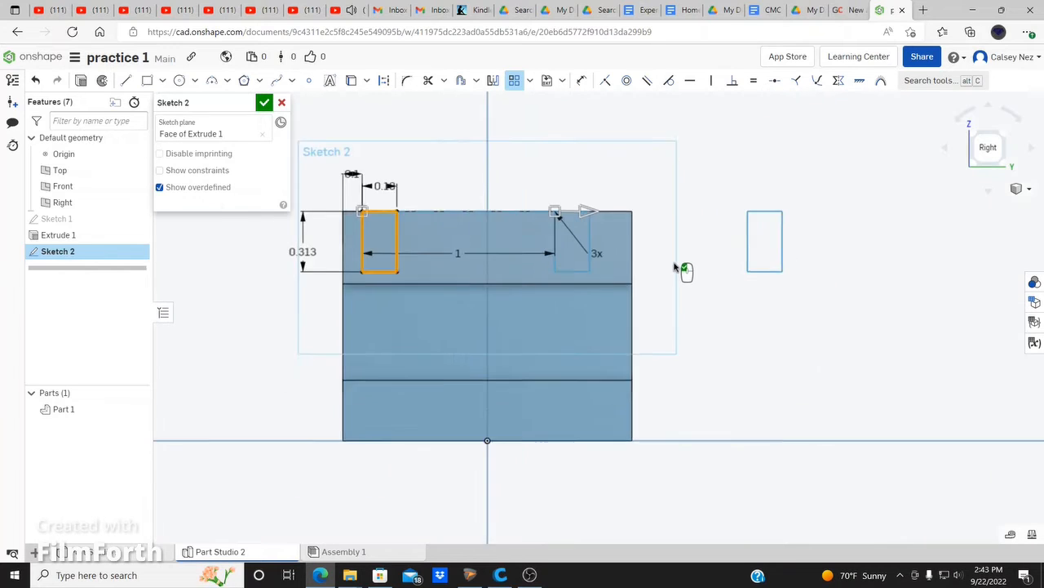
scroll(730, 287, "down", 2)
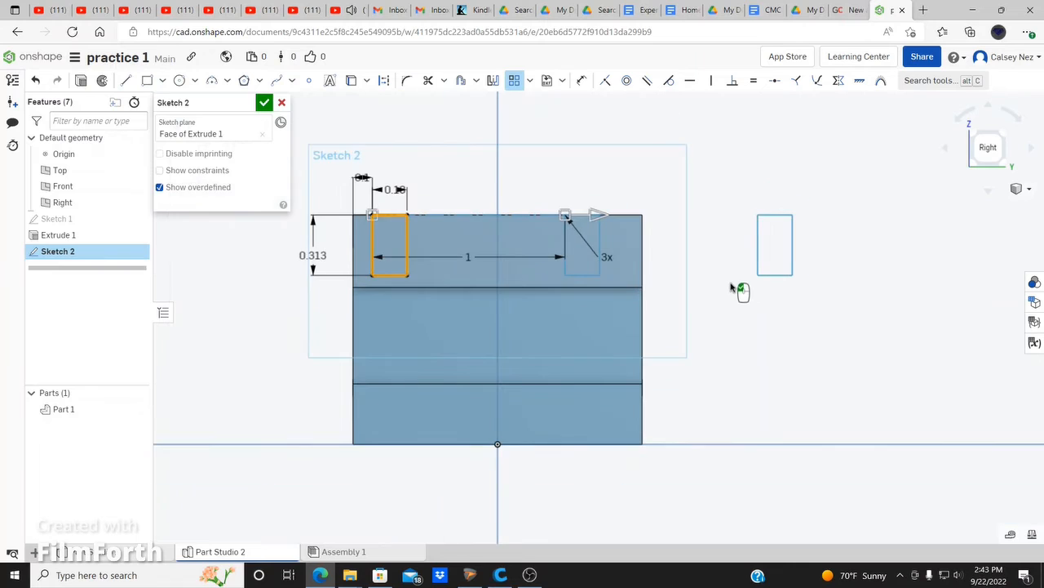
scroll(730, 287, "down", 1)
scroll(539, 222, "up", 1)
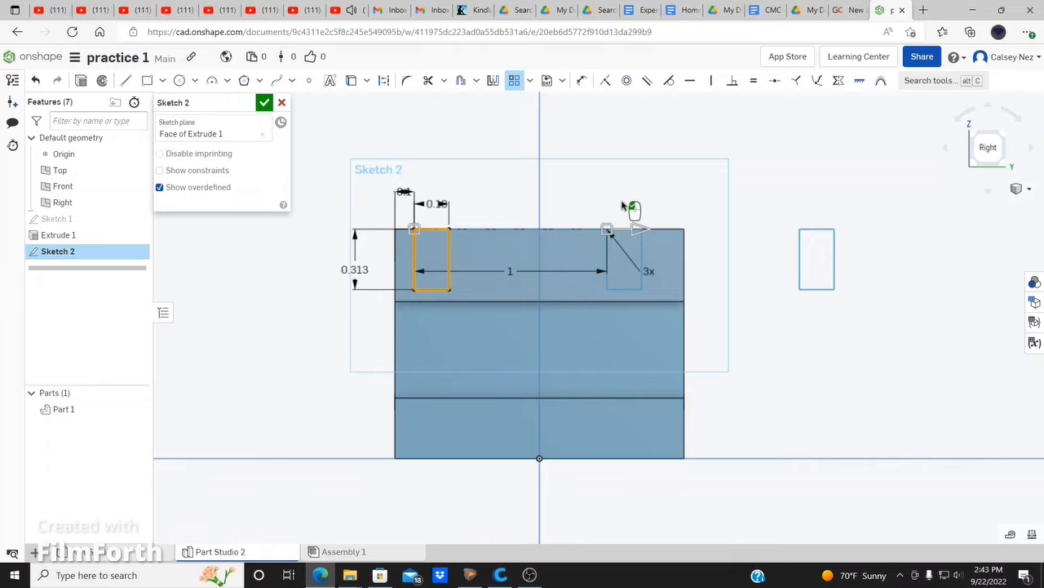
Try a spacing of 0.18+0.2 in between the patterned rectangles
left_click(508, 273)
left_click(448, 243)
double_click(509, 270)
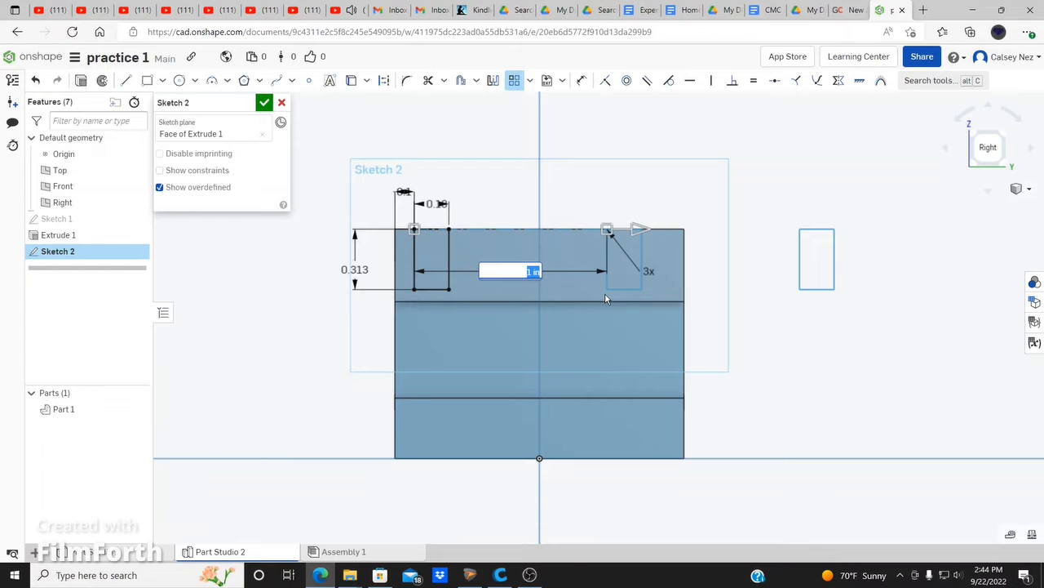
type("0.18+0.2")
left_click(606, 299)
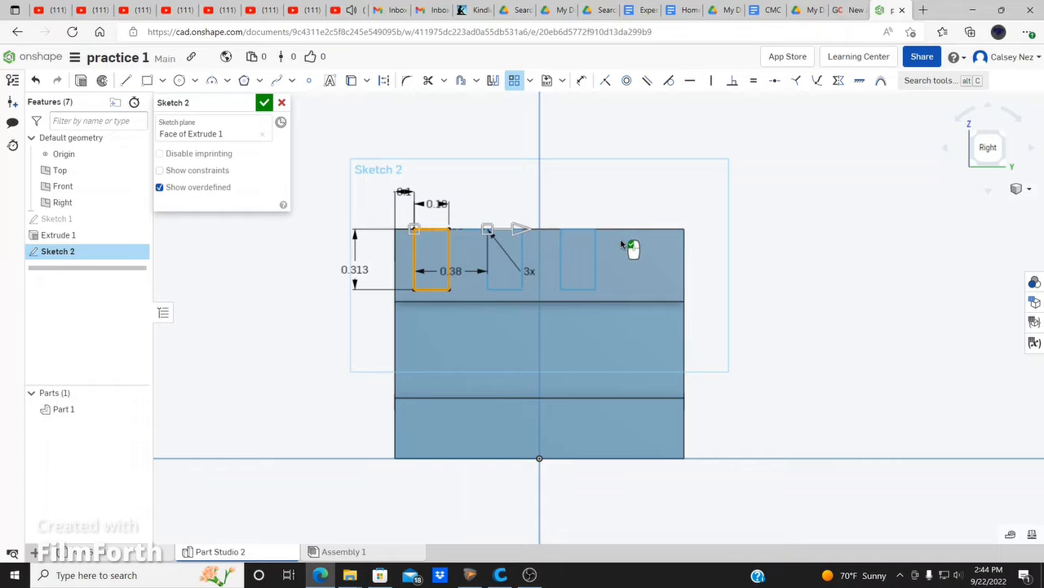
Try four instances in the rectangle pattern and accept it
double_click(530, 272)
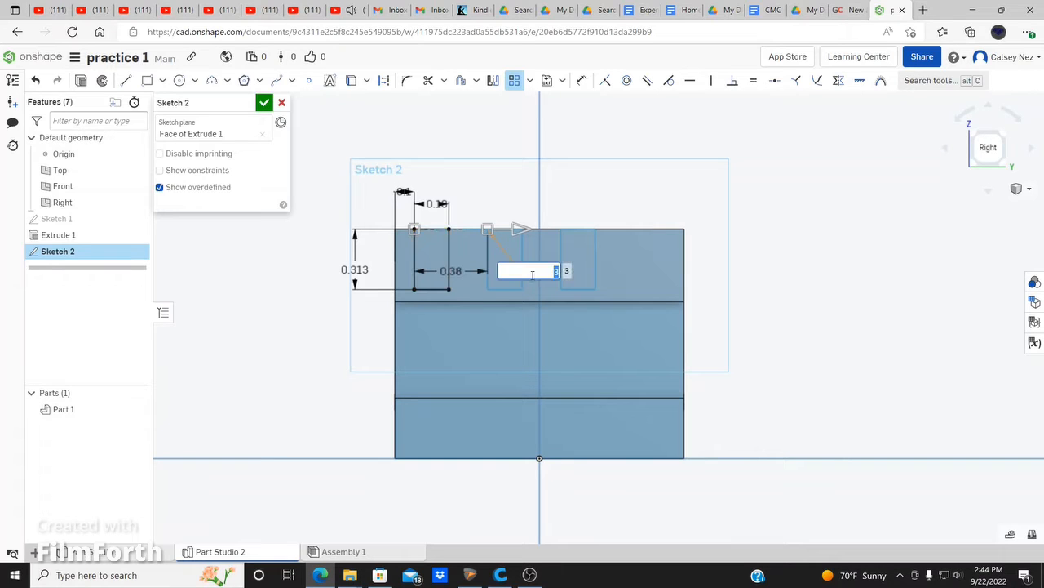
type("4")
key("Return")
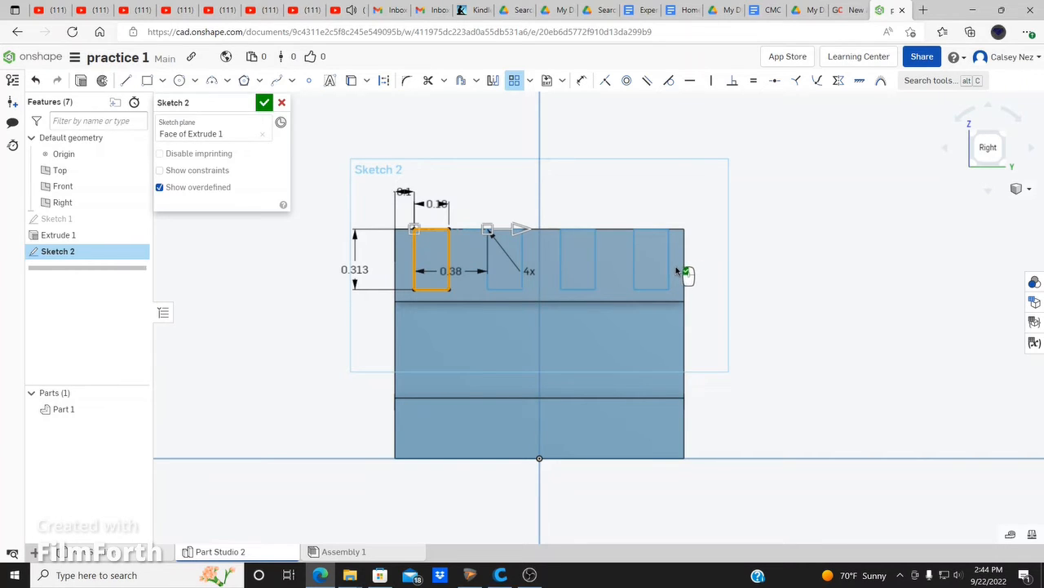
left_click(773, 201)
key("Escape")
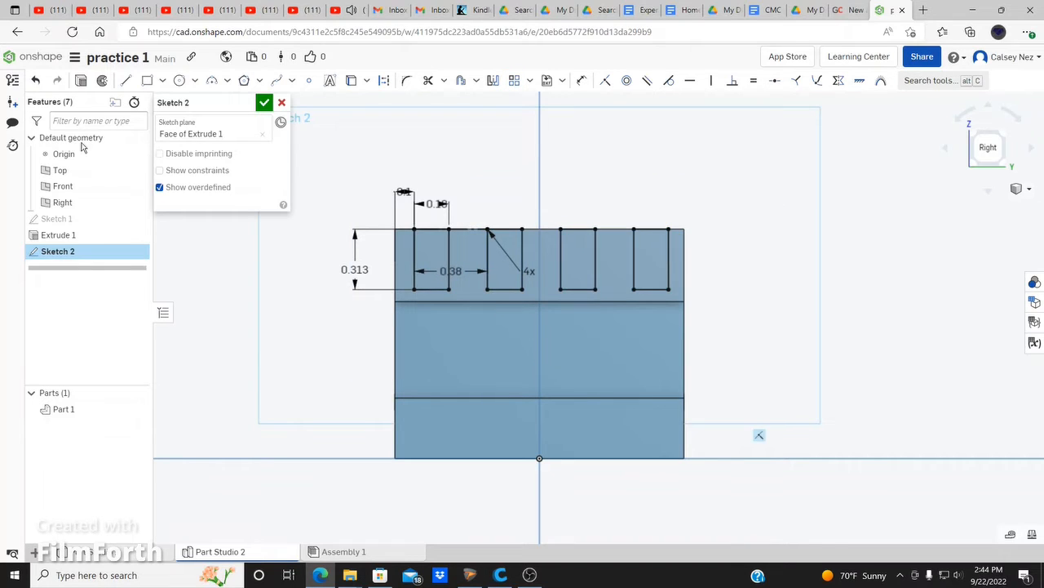
Try to dimension the gap between the last patterned rectangle and the face's right edge to 0.1 in
left_click(581, 80)
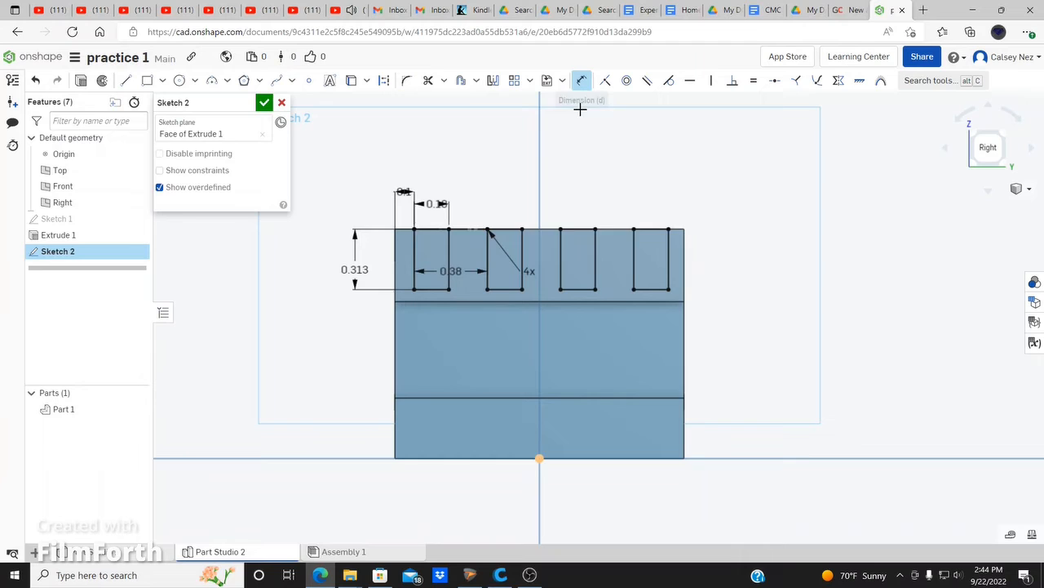
left_click(669, 257)
left_click(685, 258)
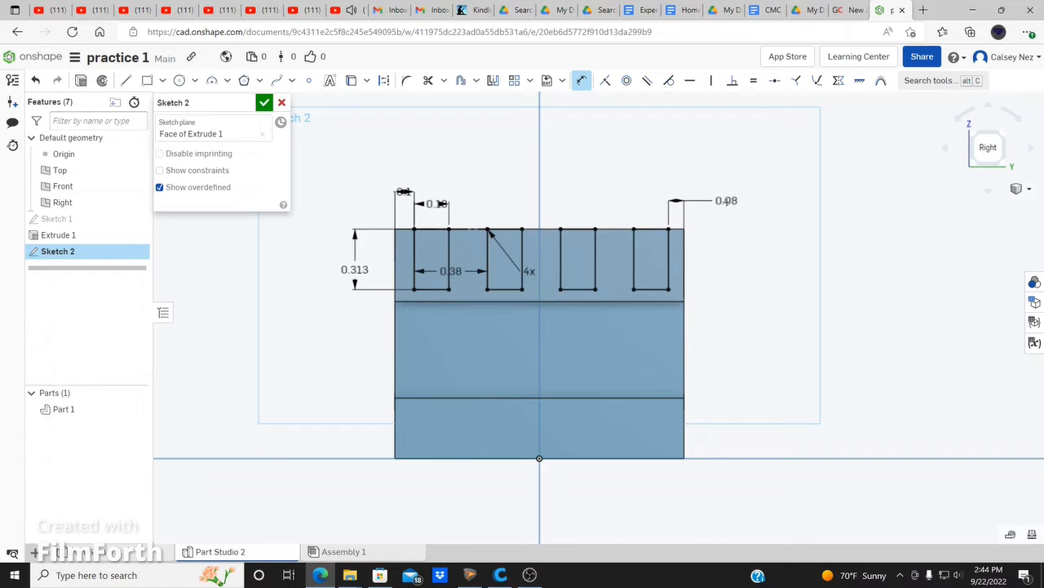
left_click(727, 211)
type("0.1")
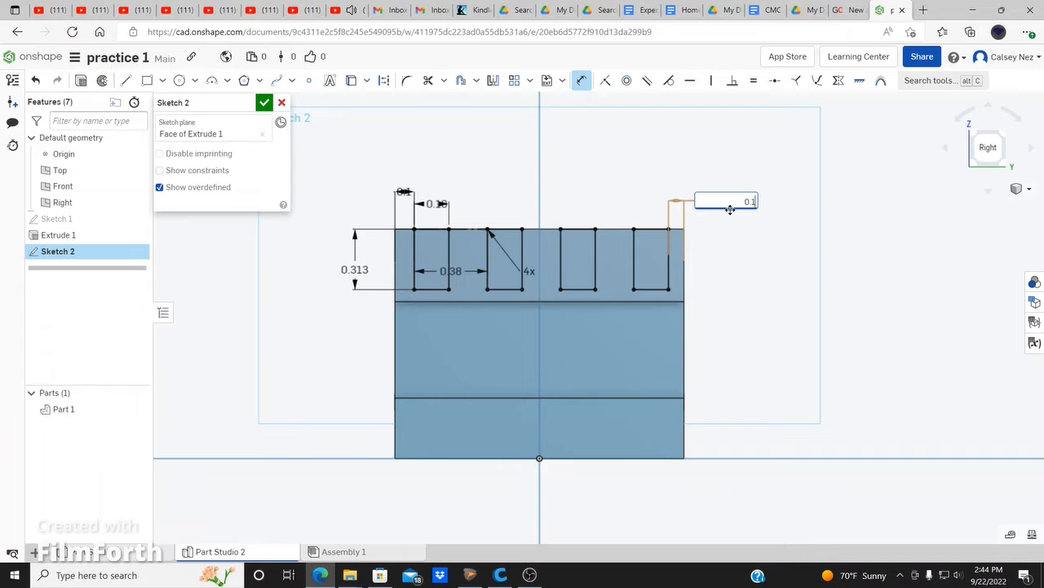
key("Return")
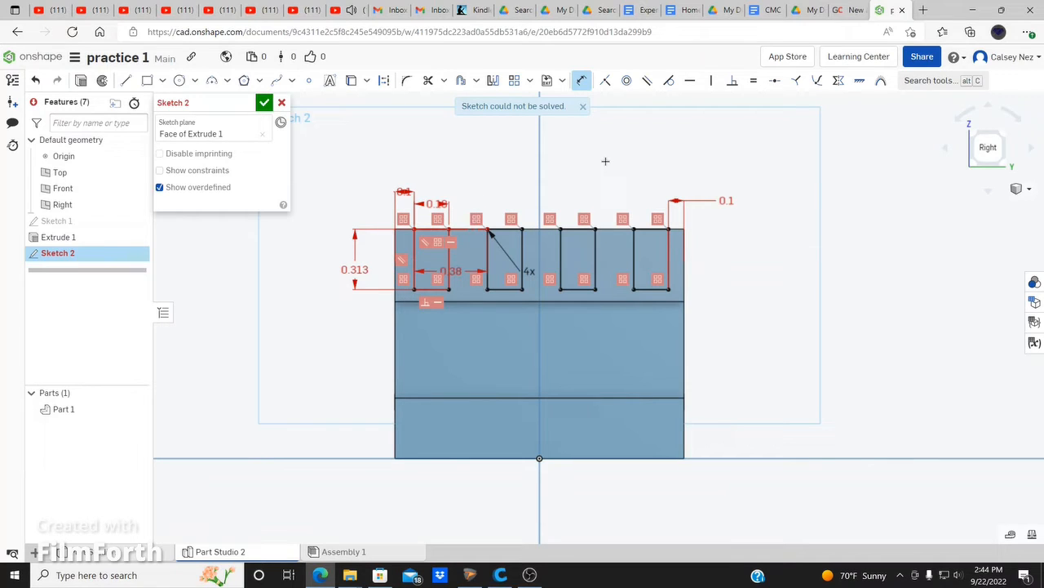
Undo the right-hand gap dimension and the linear pattern of the rectangle
key("Escape")
key("ctrl+z")
key("ctrl+z")
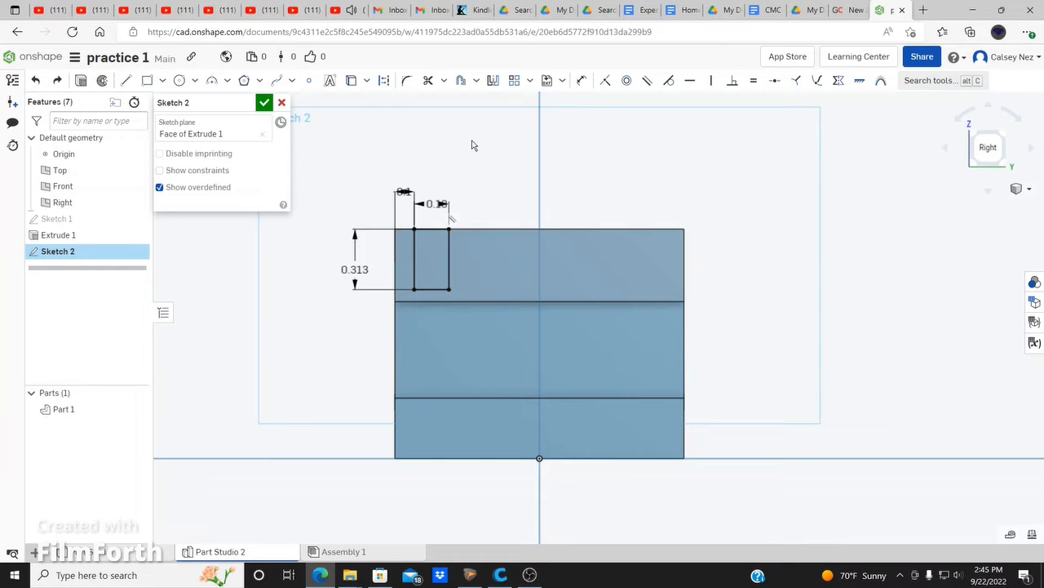
Linear-pattern the four sides of the rectangle along the upper edge with two instances
left_click(515, 82)
left_click(438, 230)
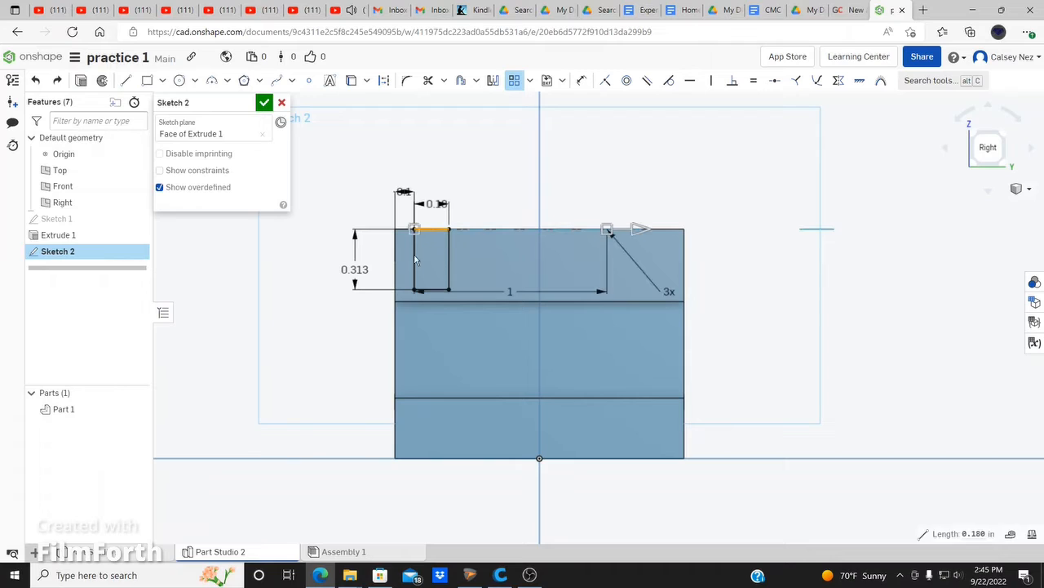
left_click(415, 257)
left_click(436, 290)
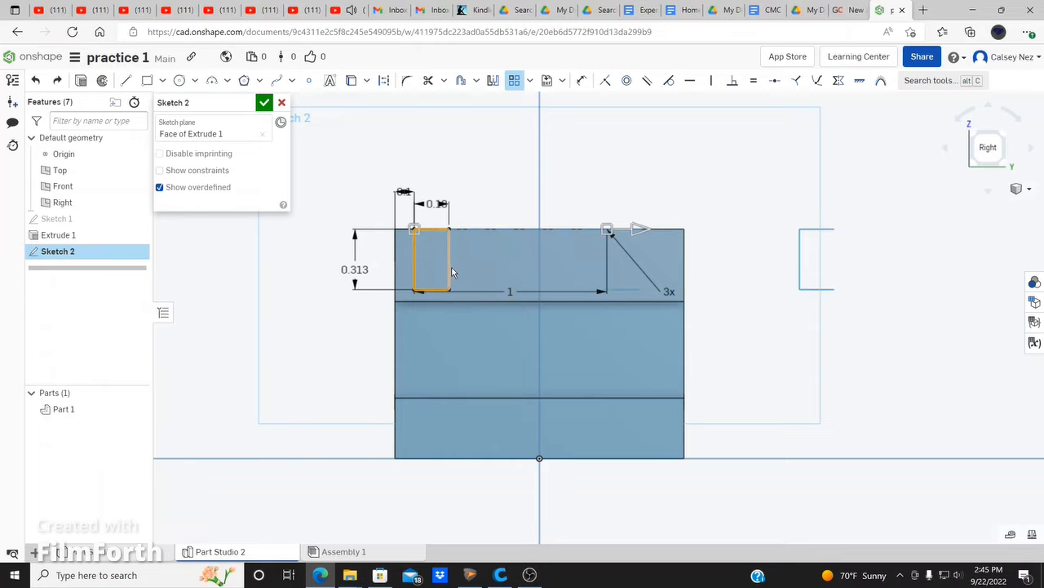
left_click(449, 266)
left_click(668, 291)
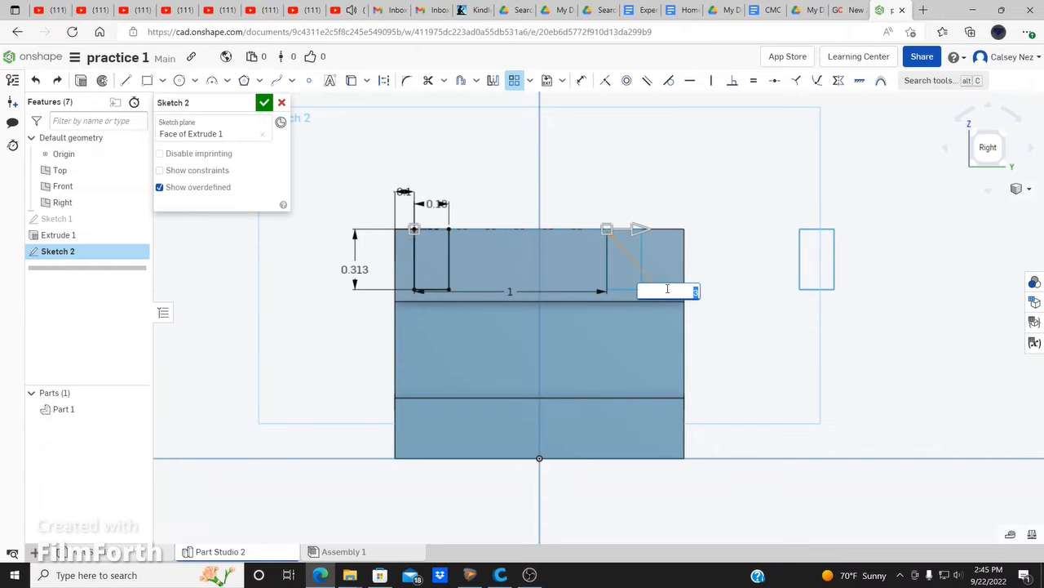
type("2")
key("Return")
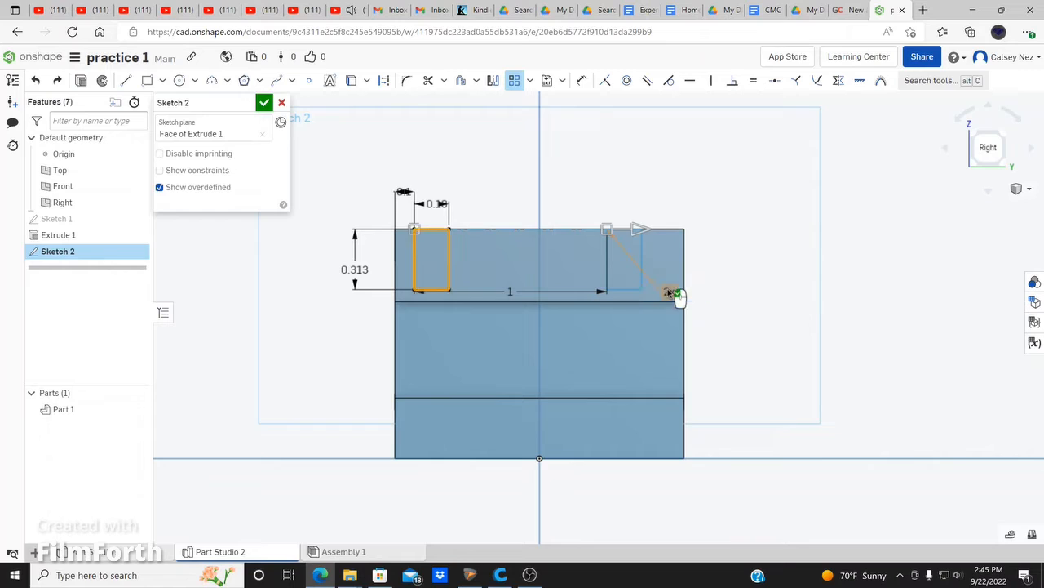
Set the rectangle pattern's spacing to 0.180+0.2 in and accept the pattern
left_click(507, 292)
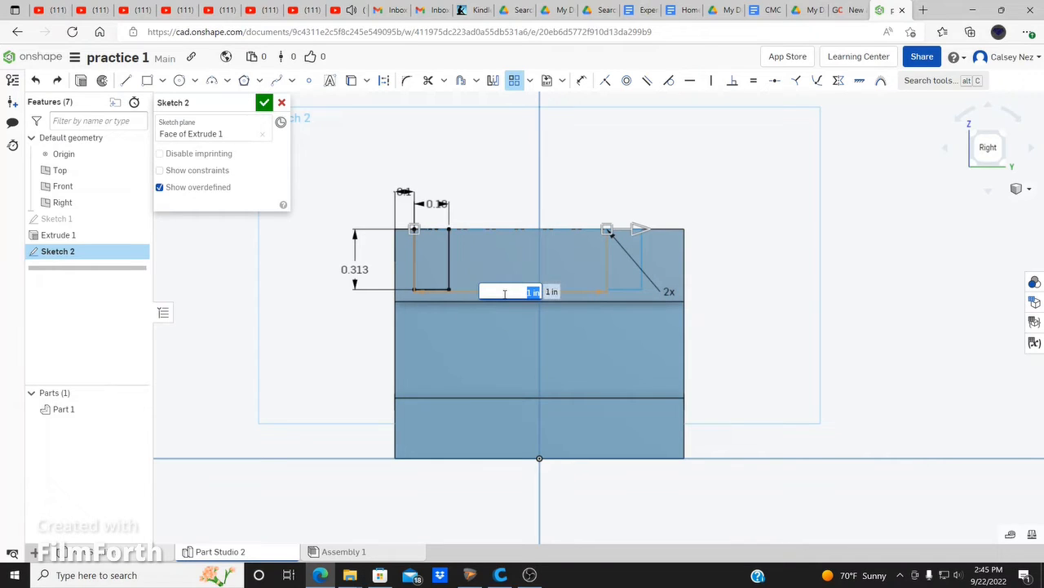
type("0.180+0.2")
key("Return")
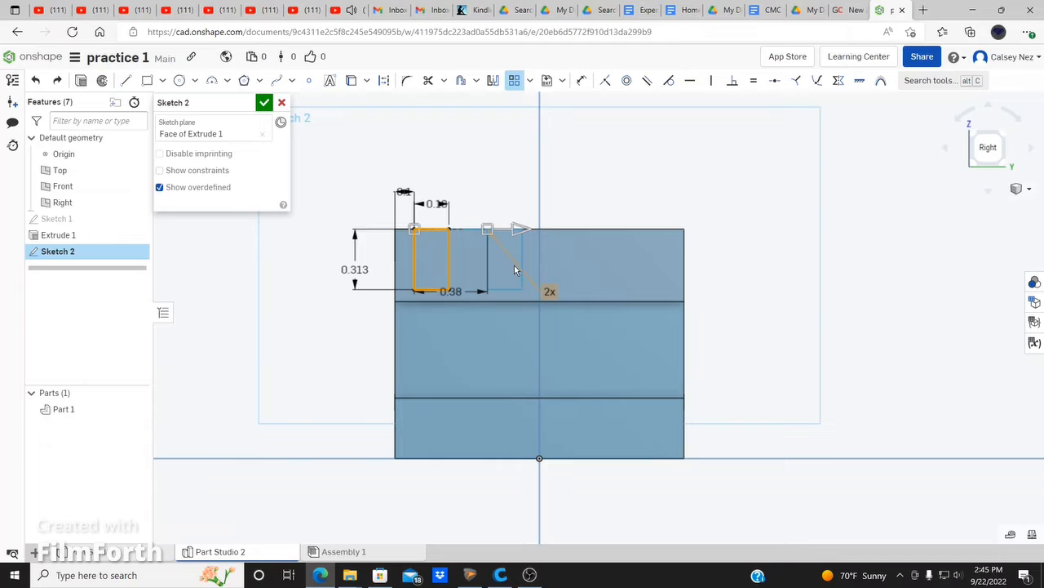
left_click(538, 263)
left_click(429, 79)
left_click(442, 154)
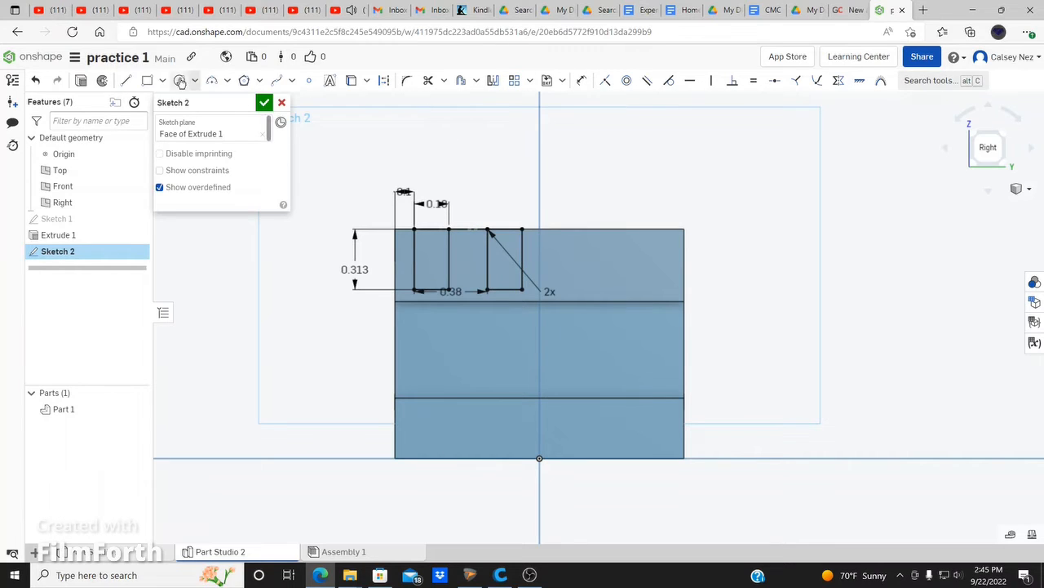
Draw a vertical construction line about 1.98 in long through the origin, extending above and below the part
left_click(126, 82)
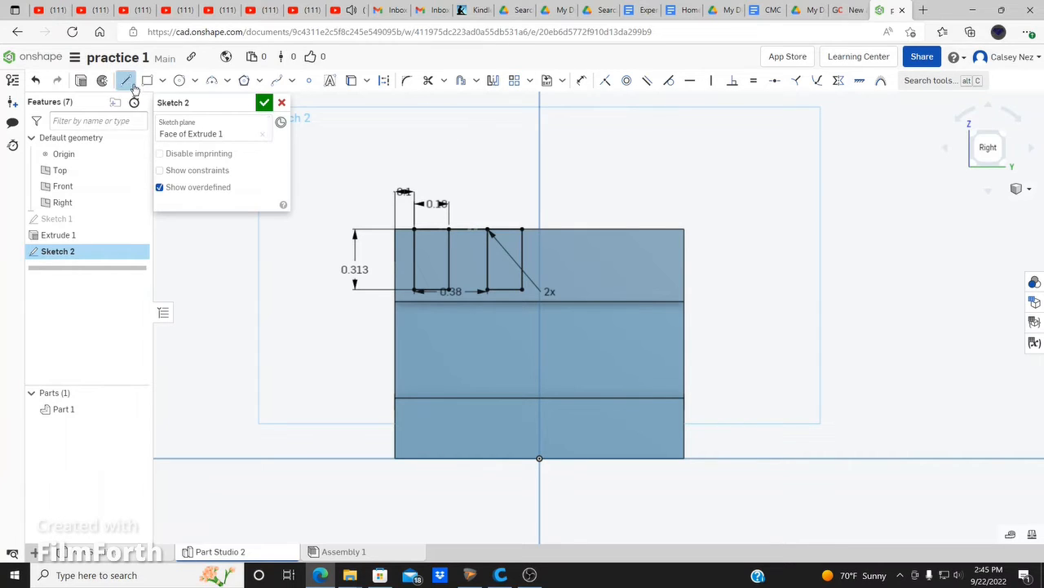
left_click(384, 83)
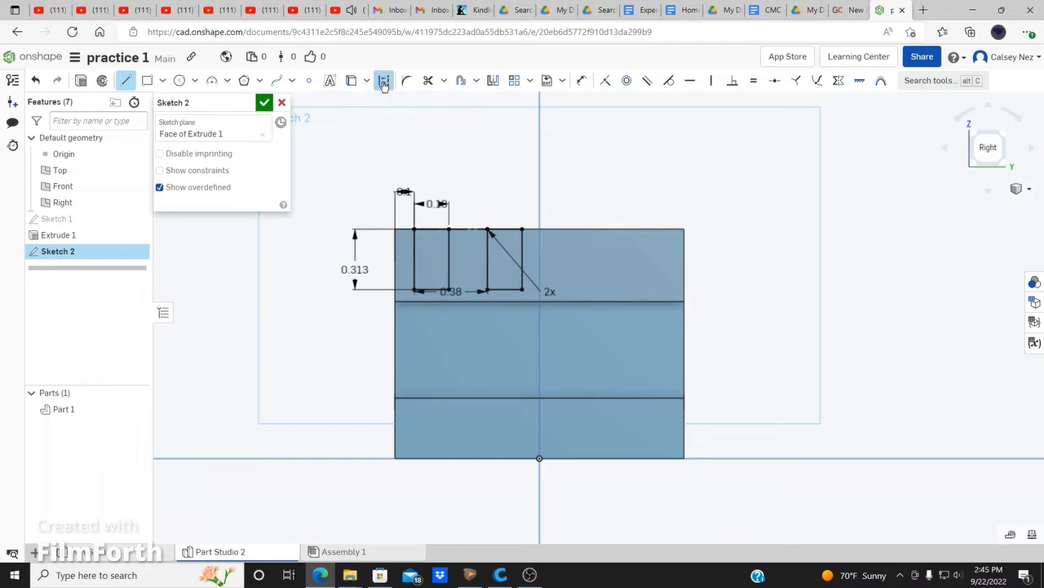
left_click(539, 155)
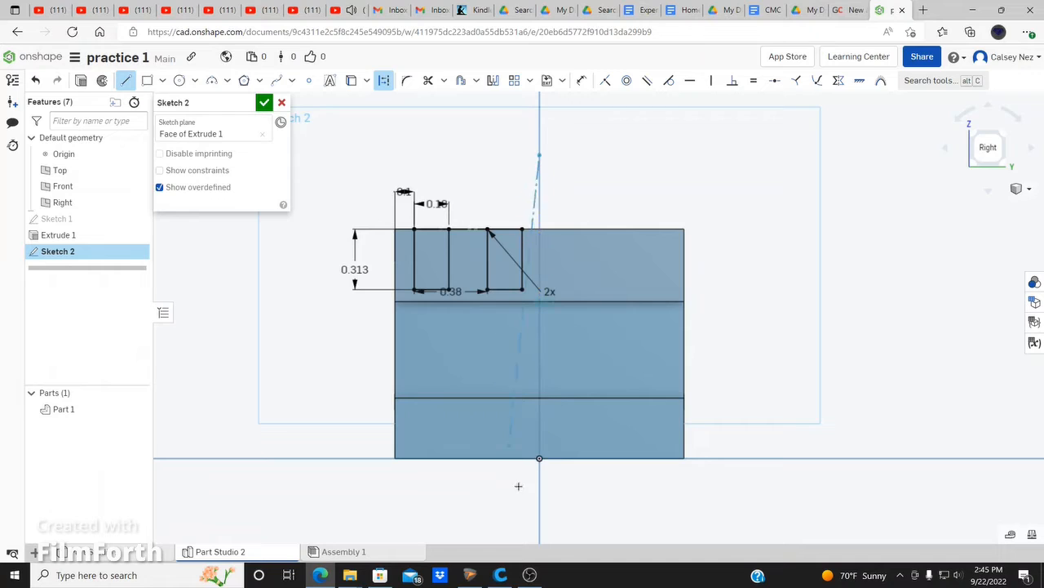
left_click(542, 537)
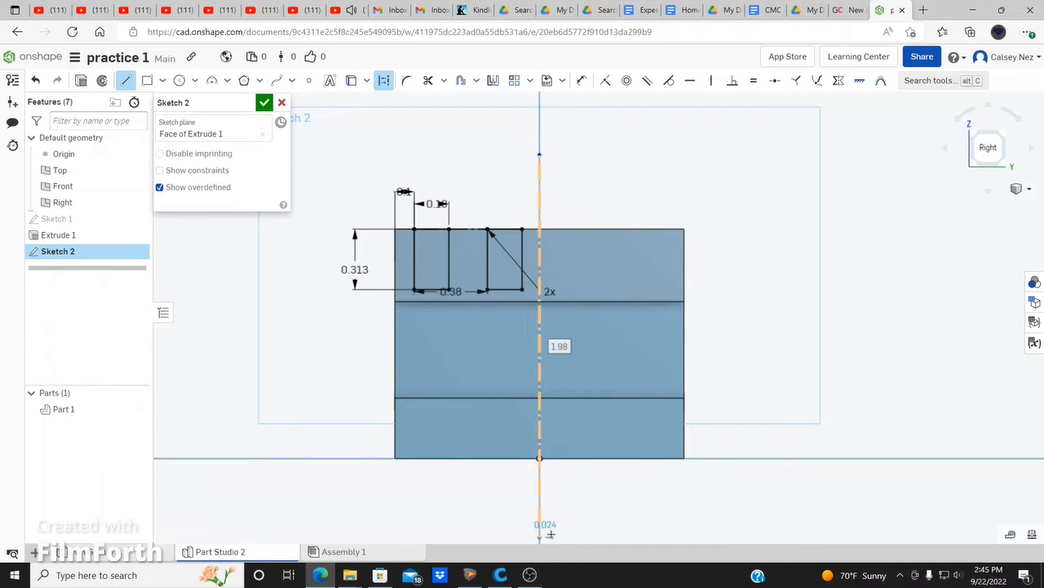
key("Escape")
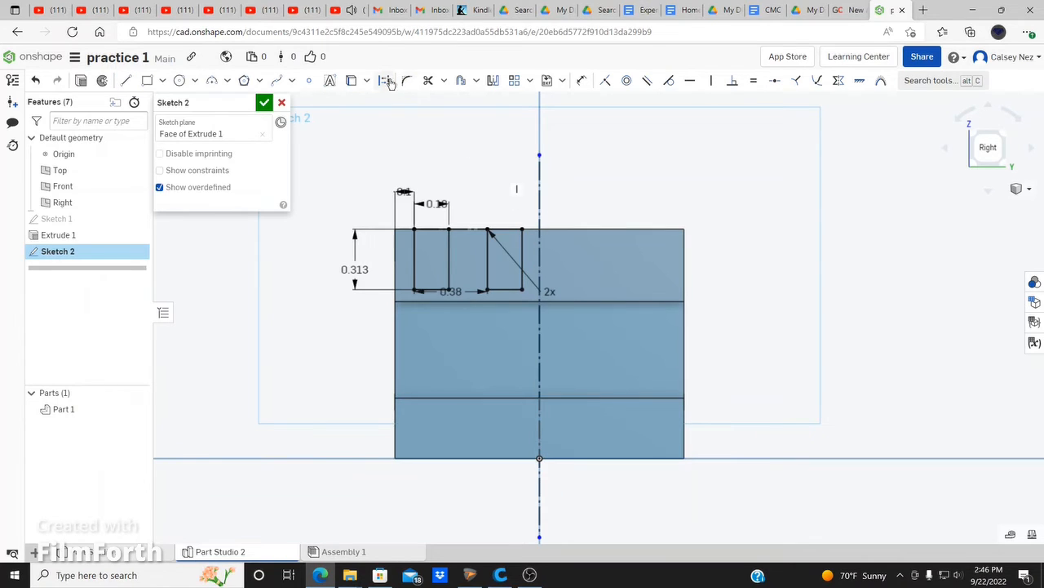
Mirror the outer rectangle across the vertical construction line
left_click(493, 81)
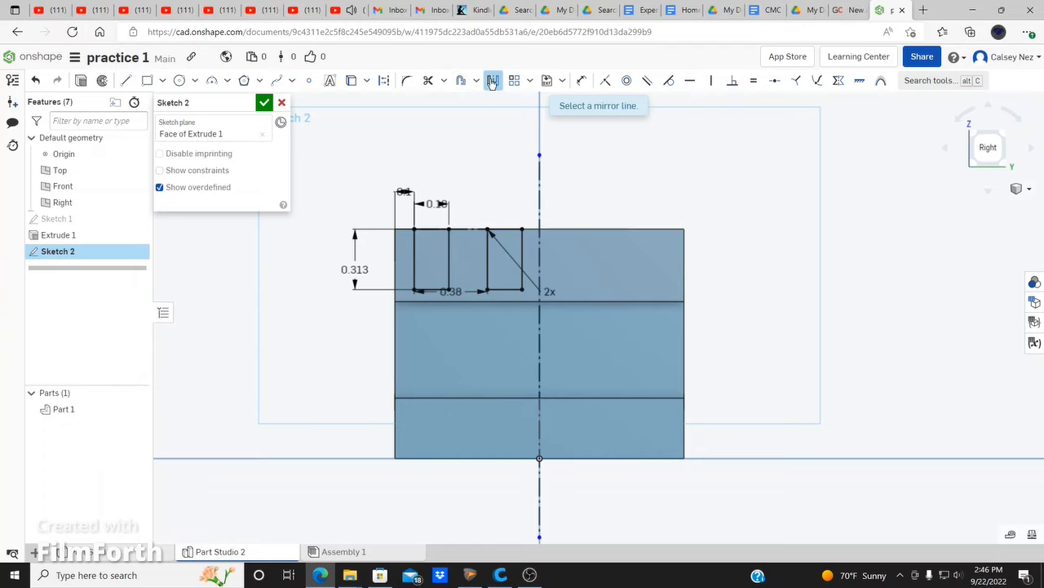
left_click(539, 188)
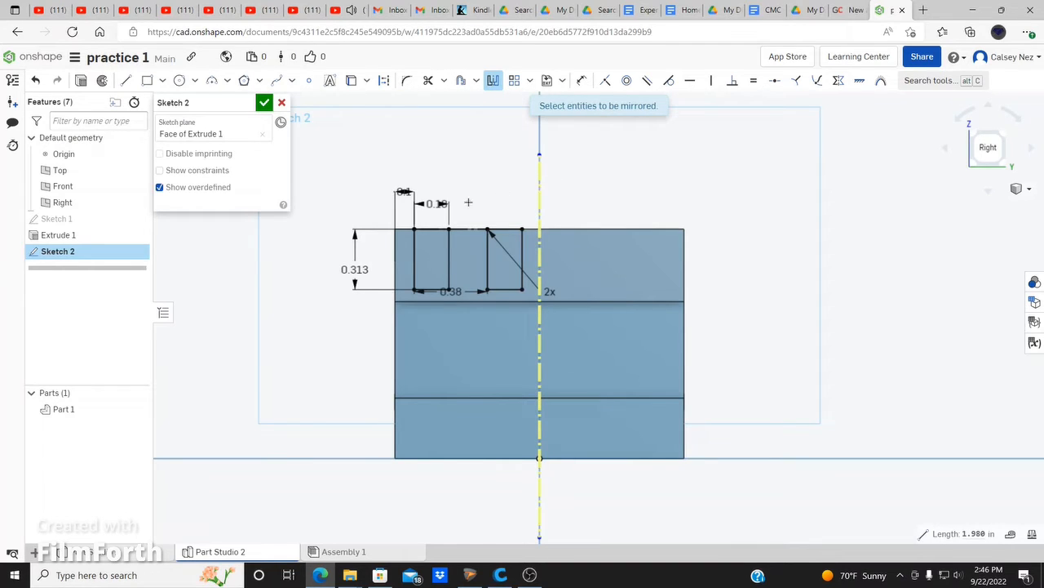
left_click(424, 228)
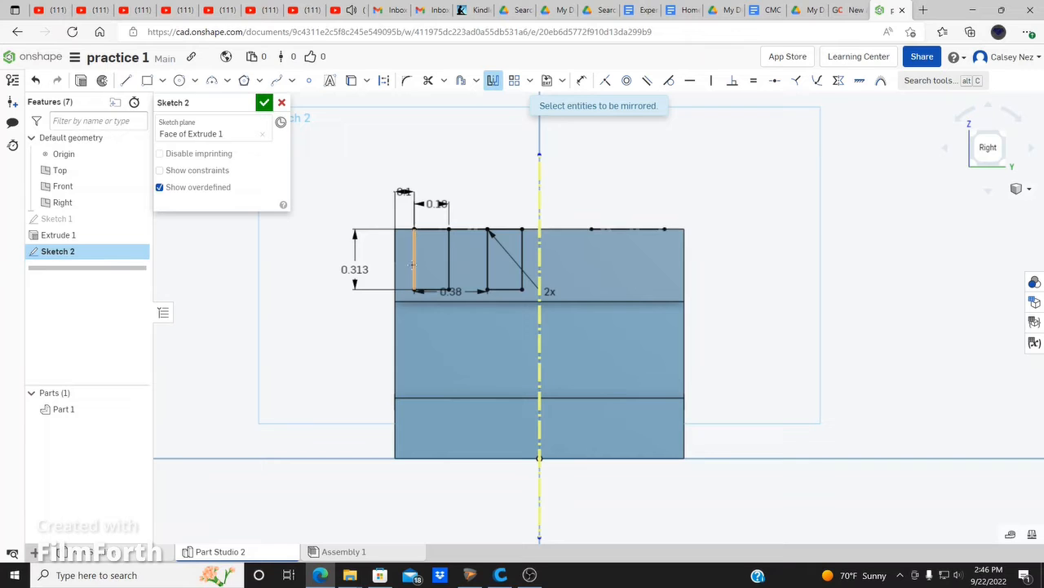
scroll(420, 253, "down", 1)
scroll(420, 253, "up", 4)
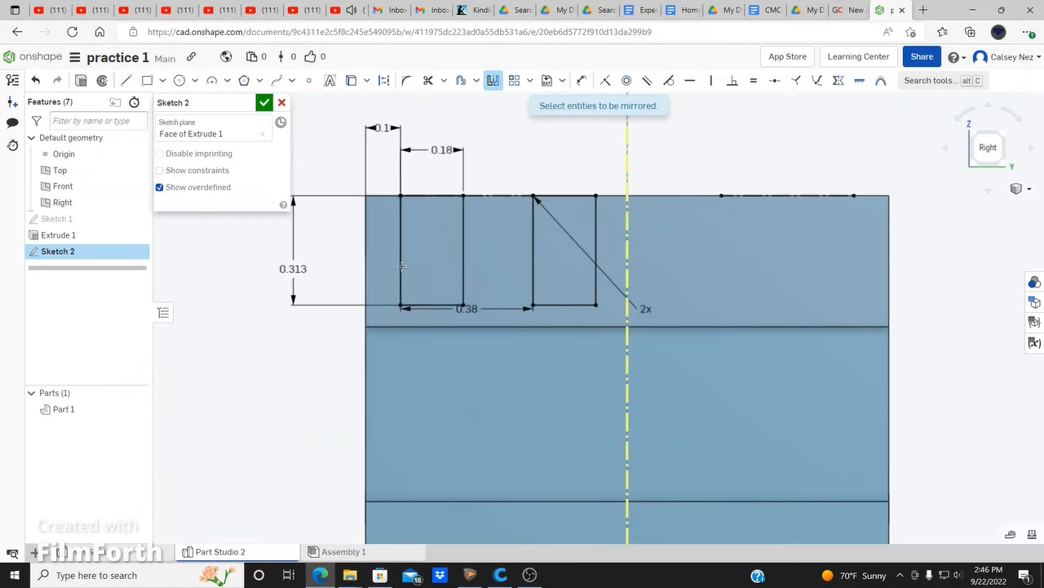
left_click(425, 306)
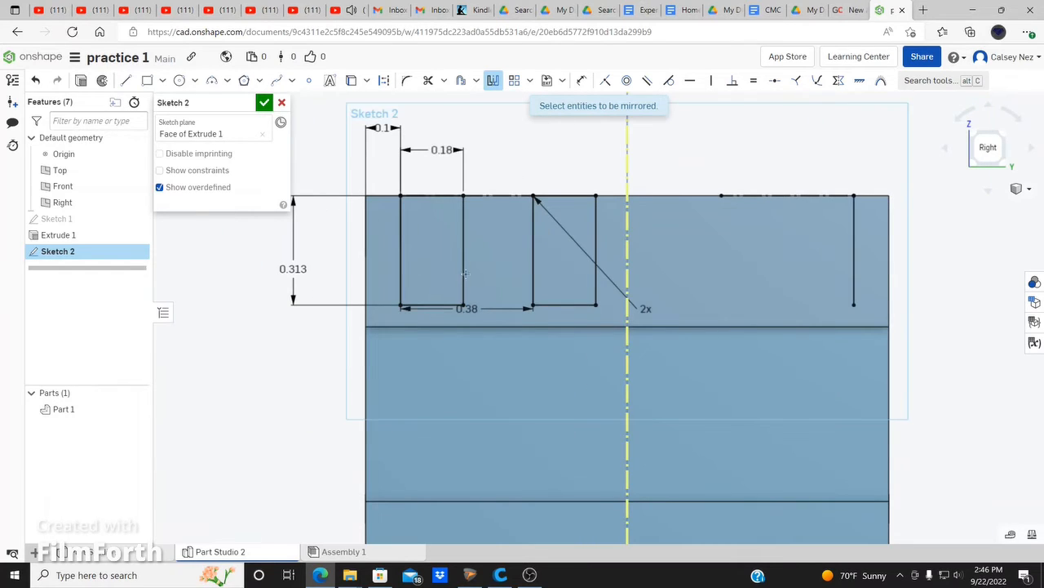
left_click(464, 274)
Mirror the inner patterned rectangle across the same centerline and finish the mirror
left_click(531, 247)
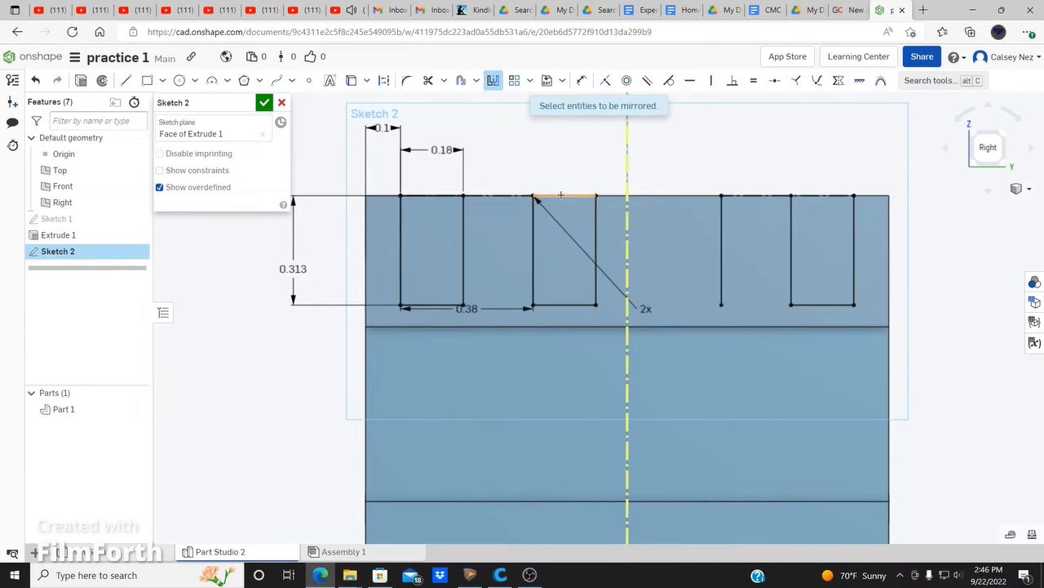
left_click(563, 196)
left_click(594, 248)
left_click(560, 305)
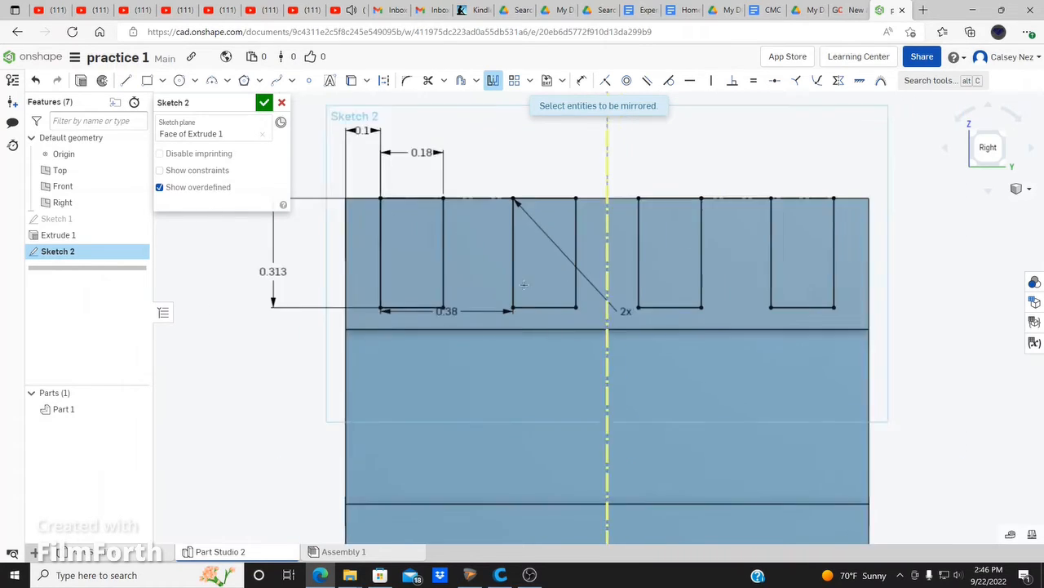
scroll(493, 293, "down", 2)
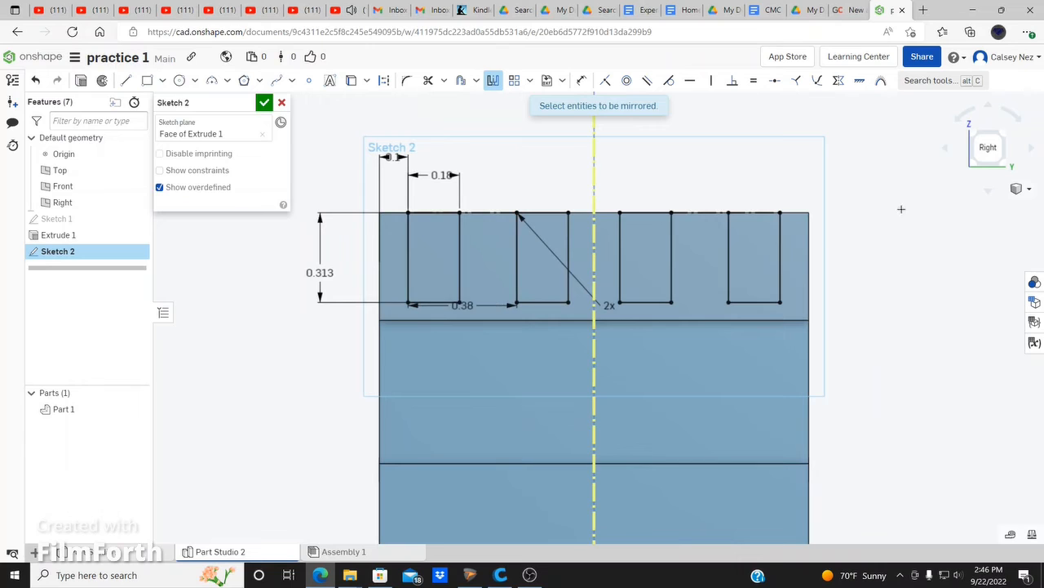
left_click(493, 80)
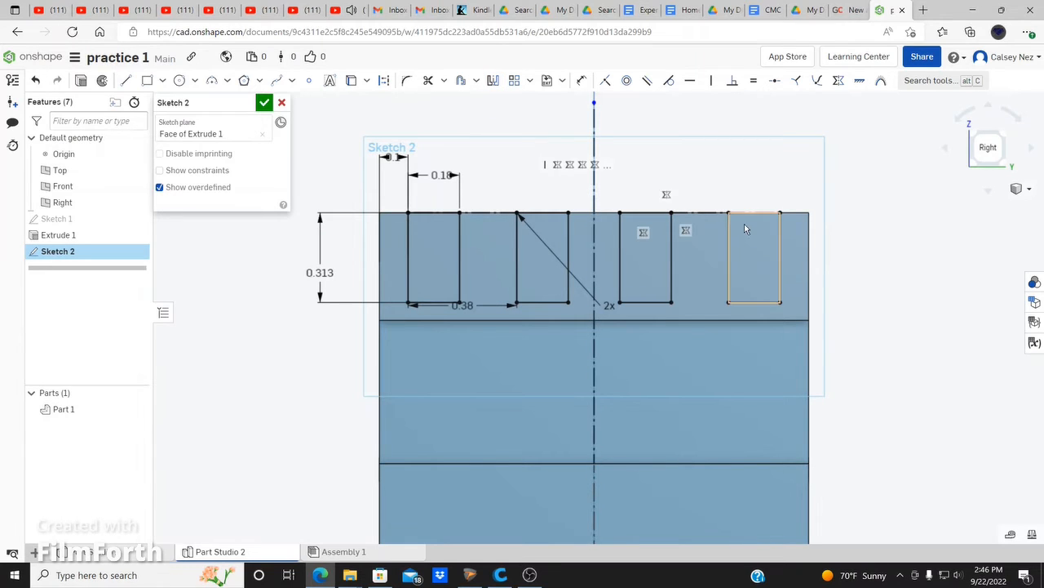
left_click(125, 81)
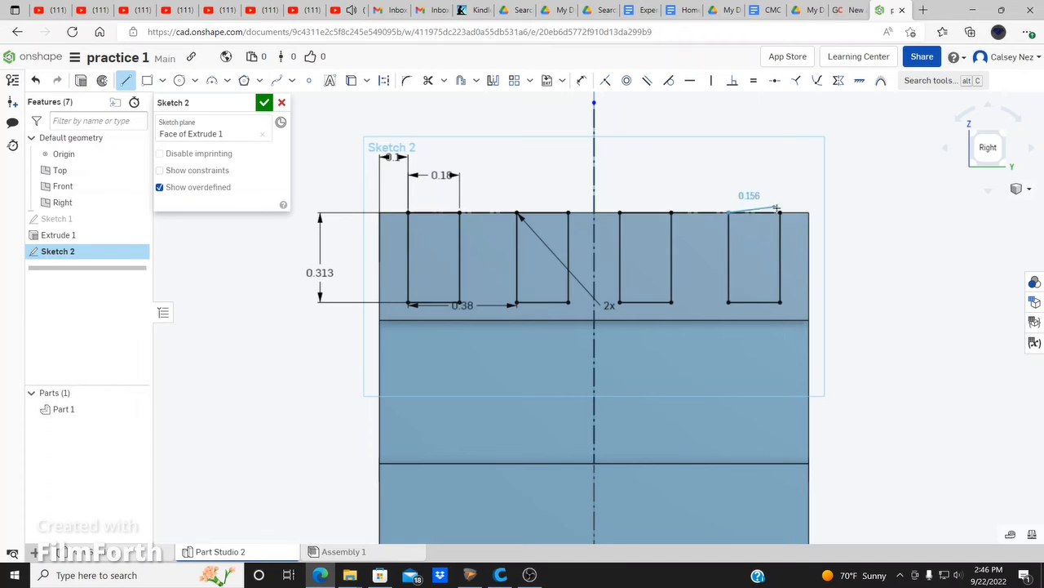
key("Escape")
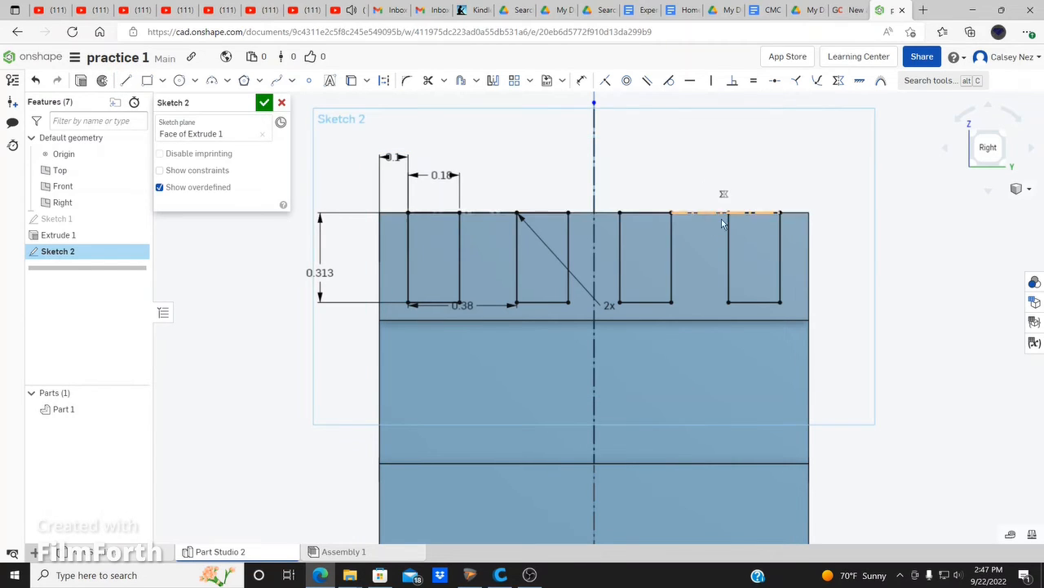
scroll(380, 301, "up", 1)
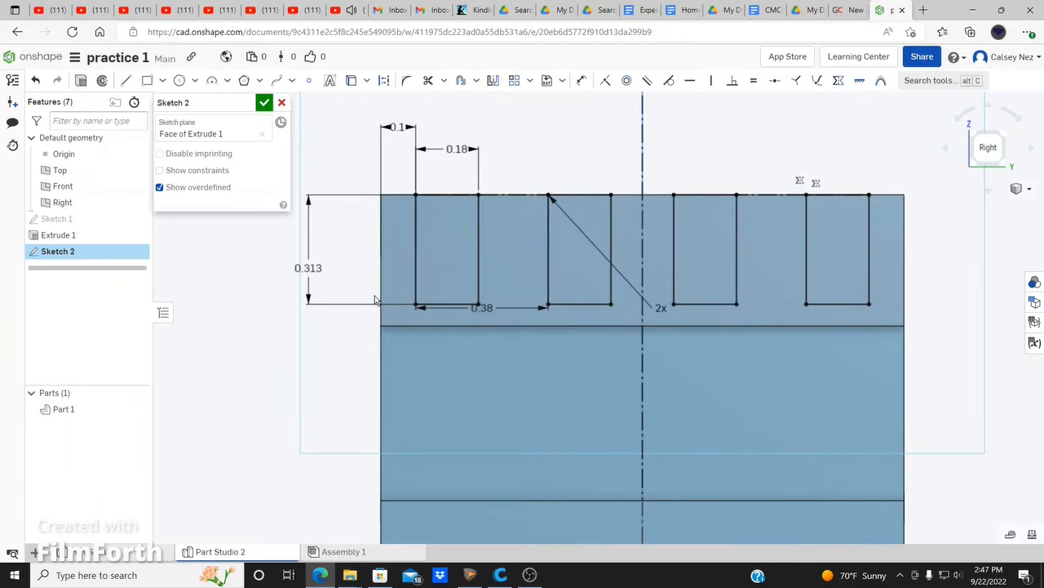
scroll(379, 301, "down", 2)
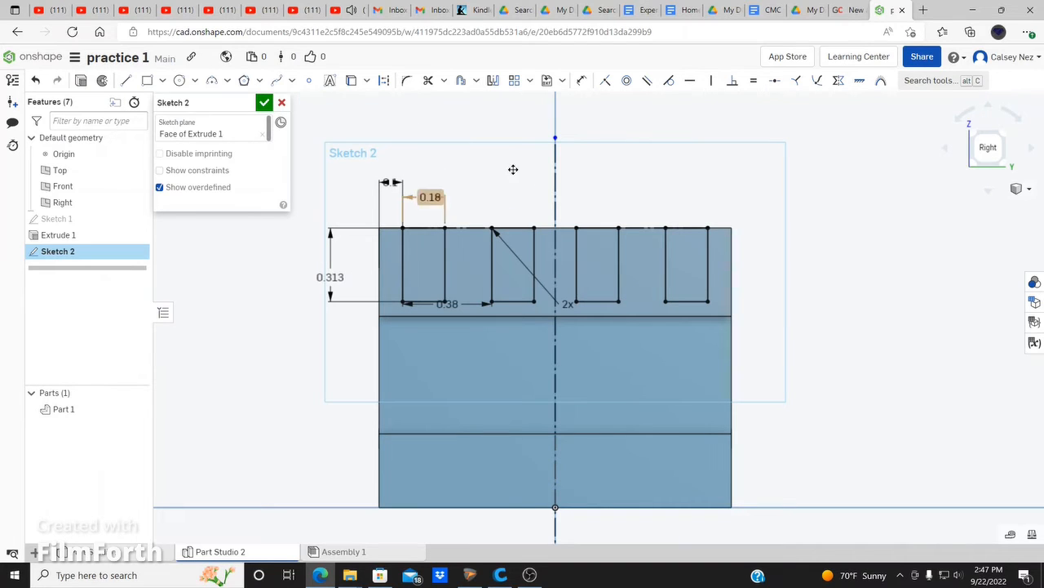
Measure the gap between the two middle rectangles with a trial dimension, without placing it
left_click(581, 80)
left_click(534, 253)
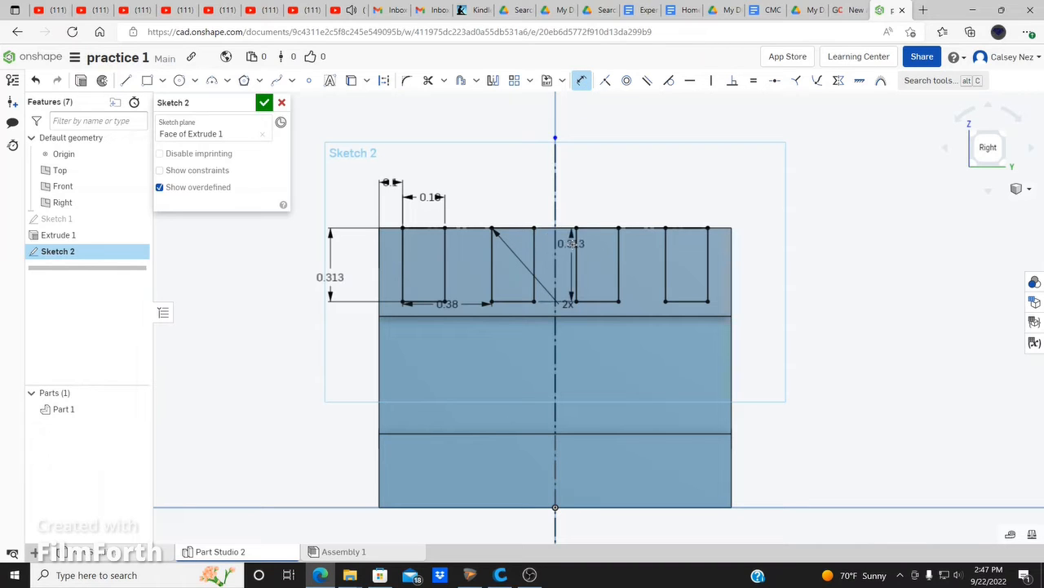
left_click(577, 245)
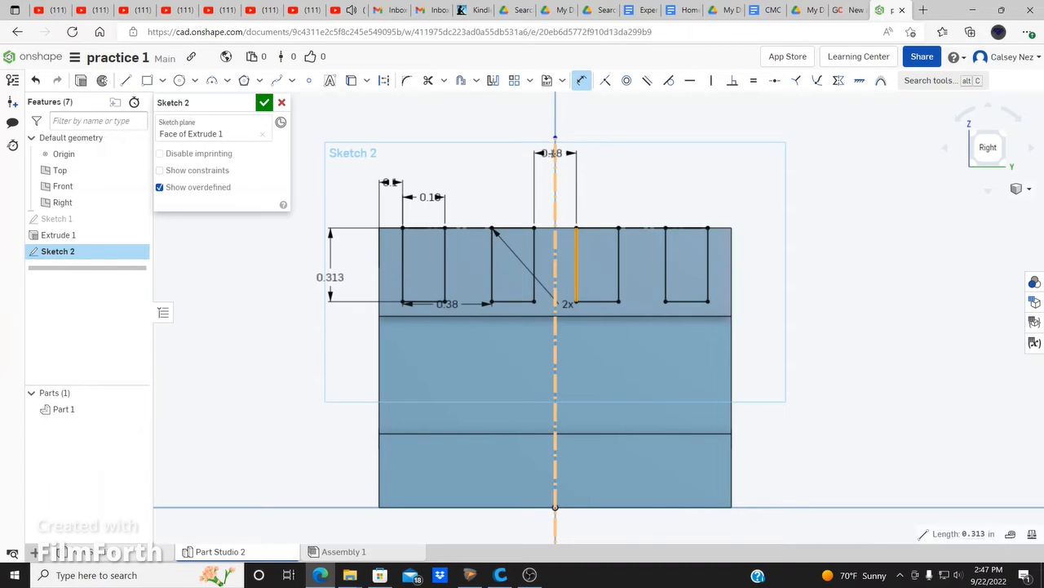
key("Escape")
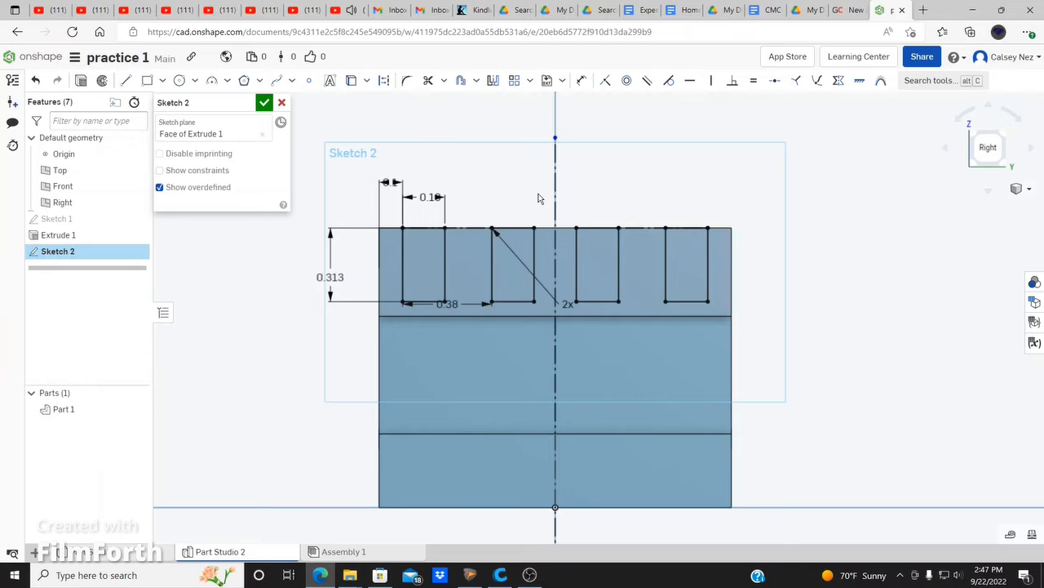
Finish the sketch and start a Remove extrude using all four rectangles on the upper arm's end face
left_click(263, 102)
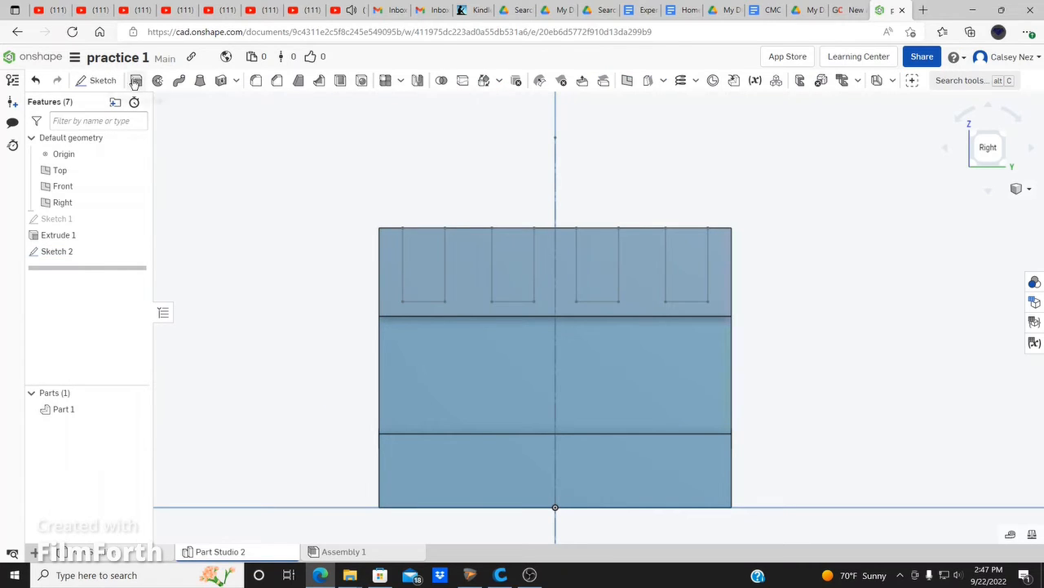
left_click(135, 81)
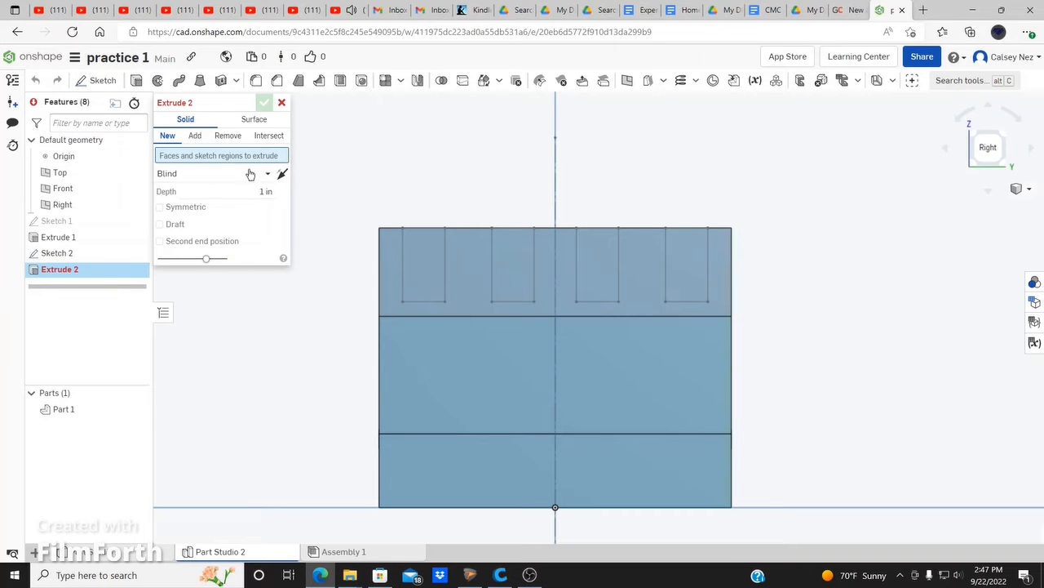
left_click(230, 140)
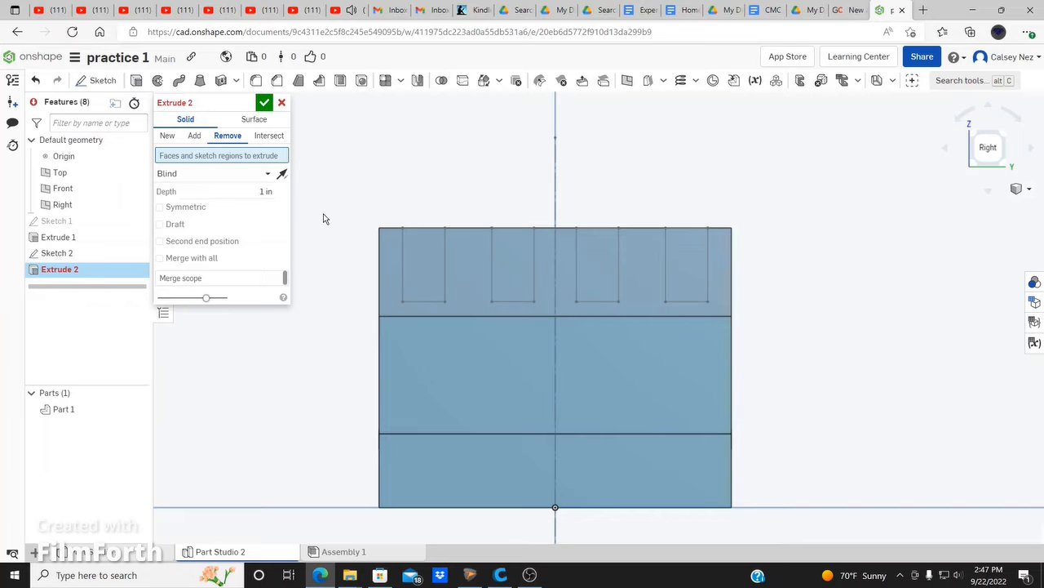
left_click(166, 135)
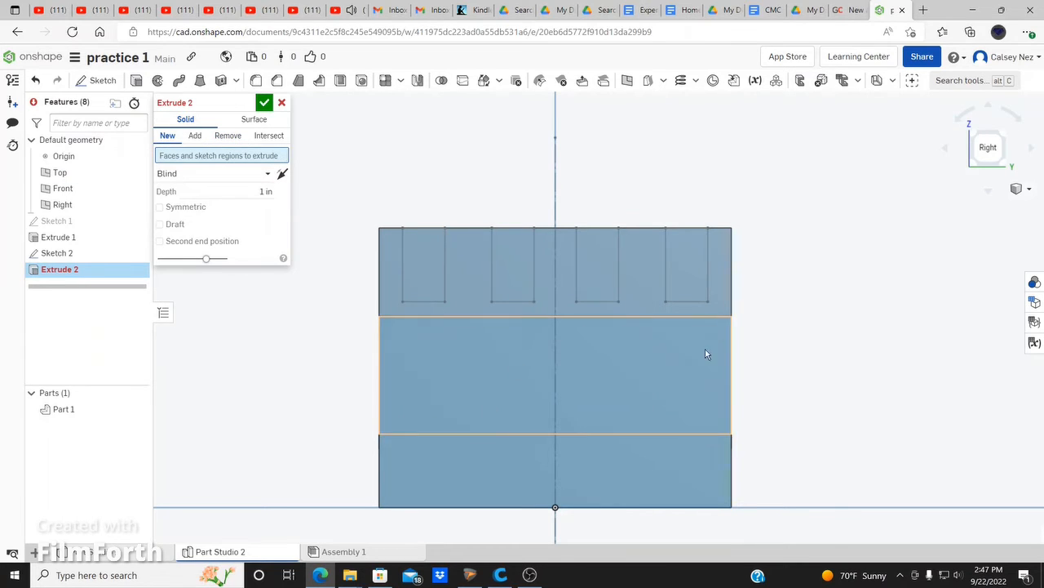
left_click(228, 135)
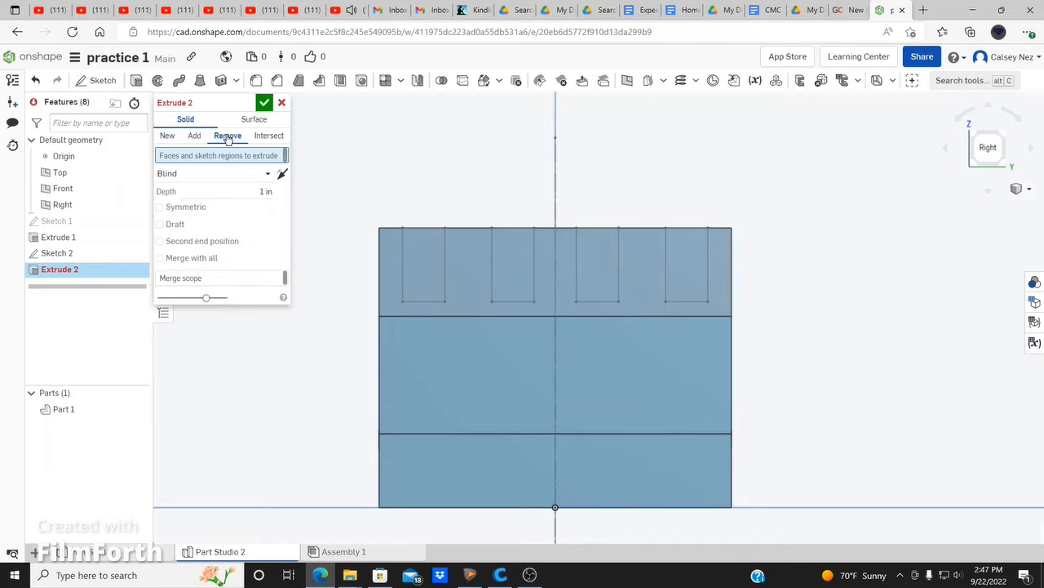
left_click(433, 284)
left_click(523, 274)
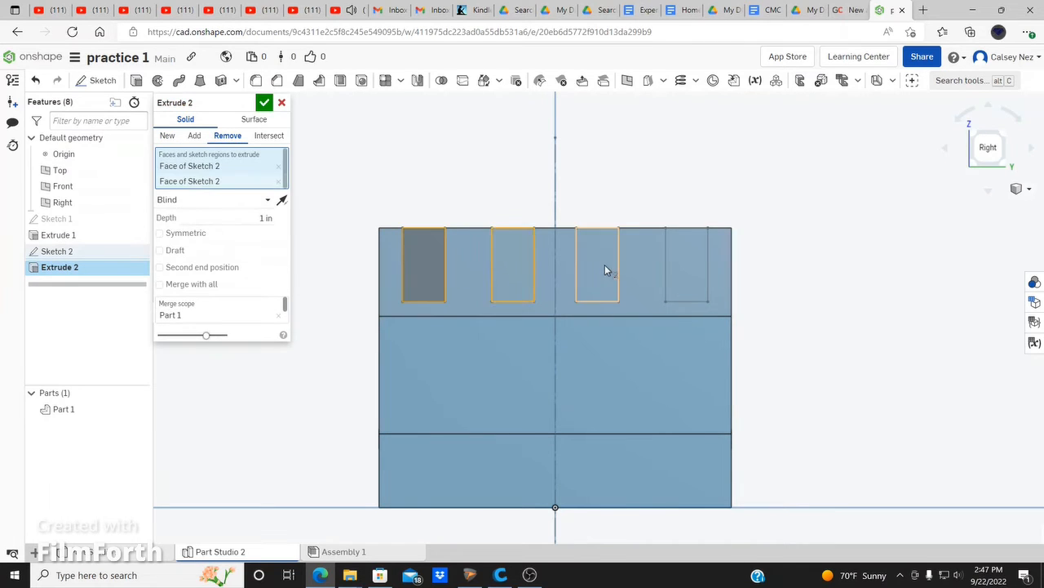
left_click(604, 264)
left_click(690, 263)
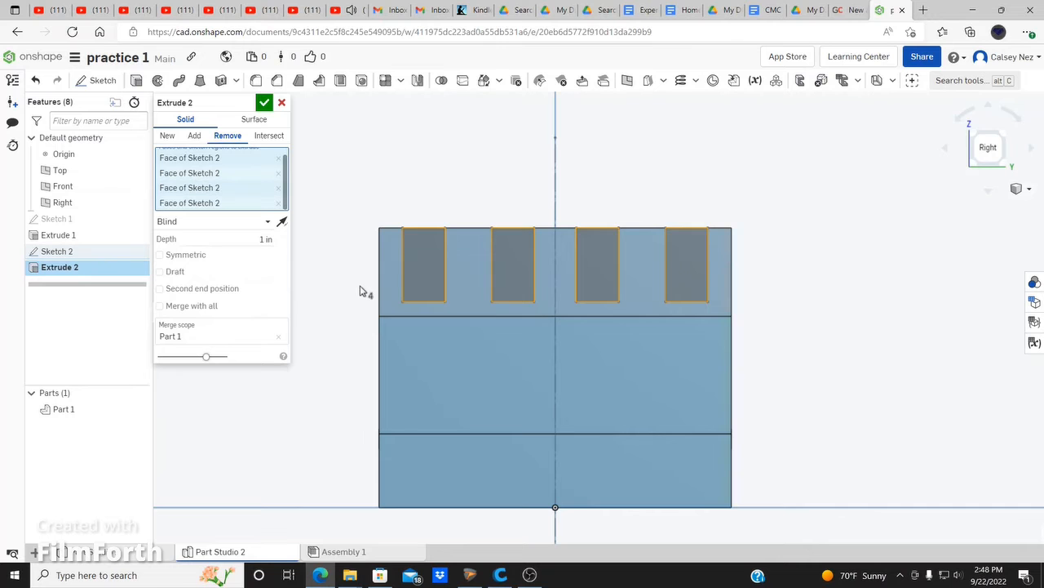
Set the slot cut's end condition to Through all and accept the extrude
middle_click_drag(361, 291, 350, 295)
right_click_drag(349, 290, 318, 304)
left_click(263, 221)
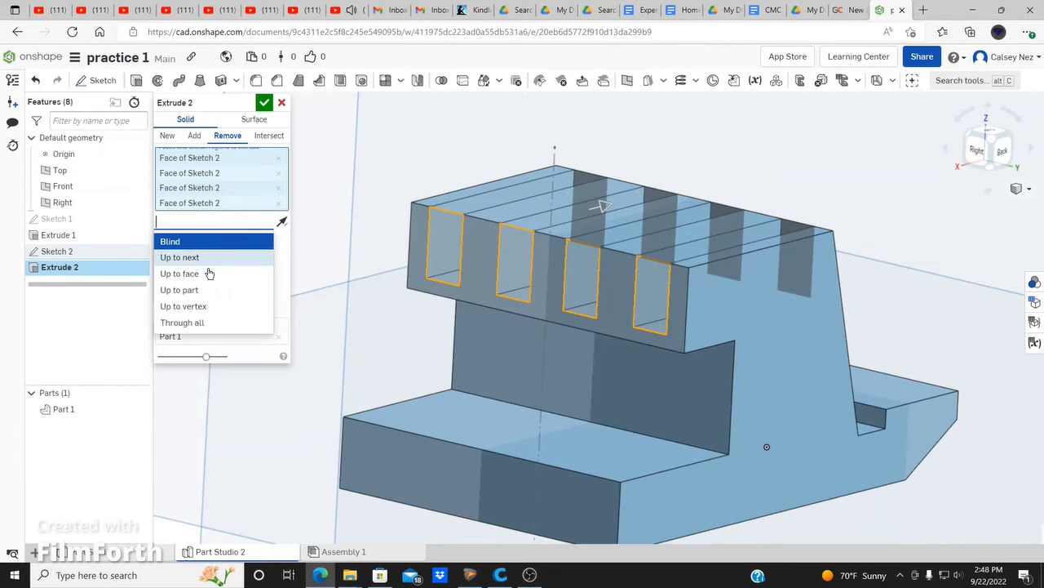
left_click(202, 323)
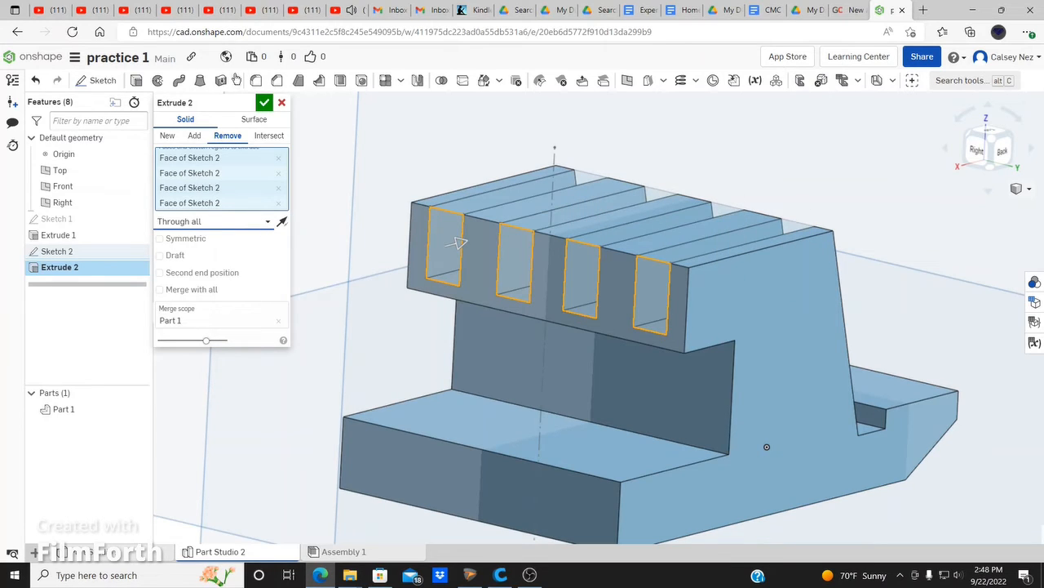
left_click(262, 104)
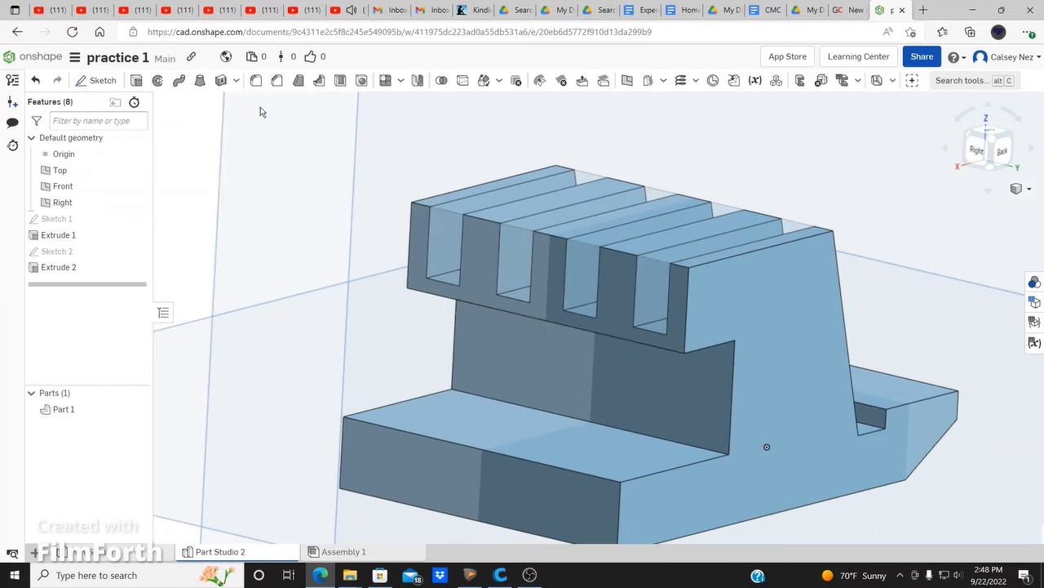
Hide the Right, Front and Top planes so only the slotted part is displayed
left_click(311, 343)
scroll(337, 324, "up", 3)
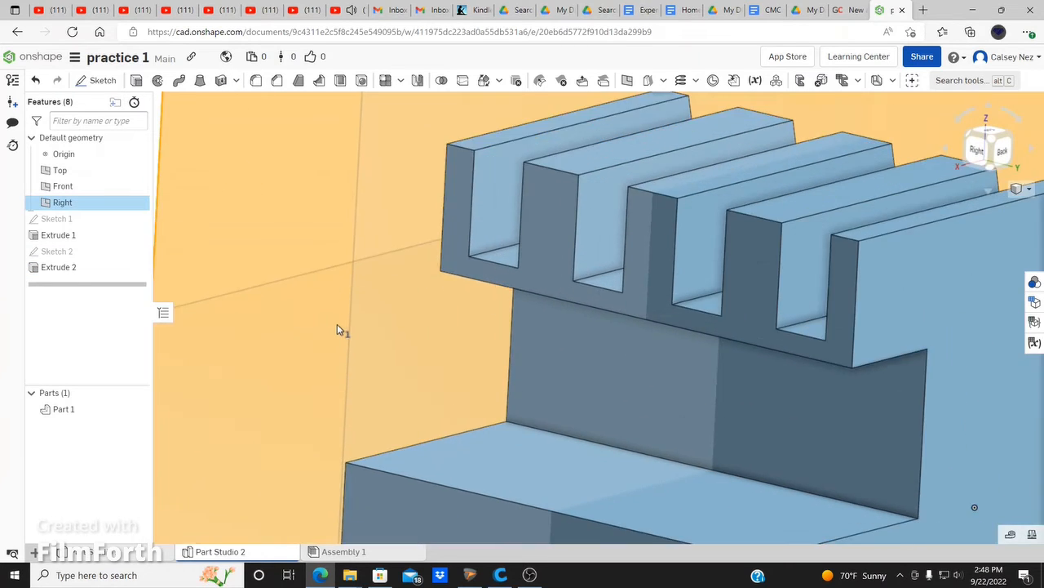
scroll(337, 324, "down", 6)
left_click(938, 307)
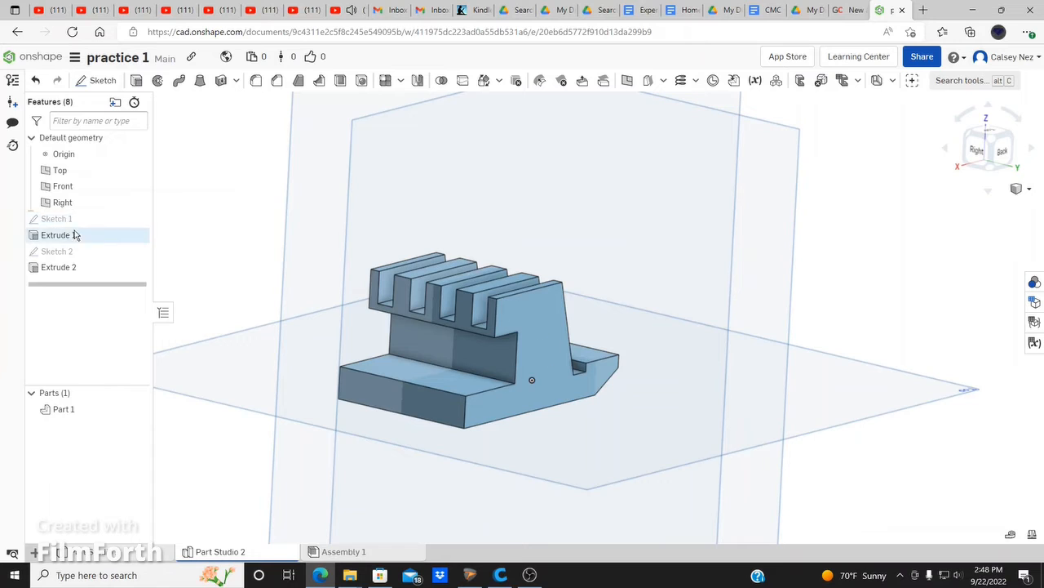
left_click(137, 201)
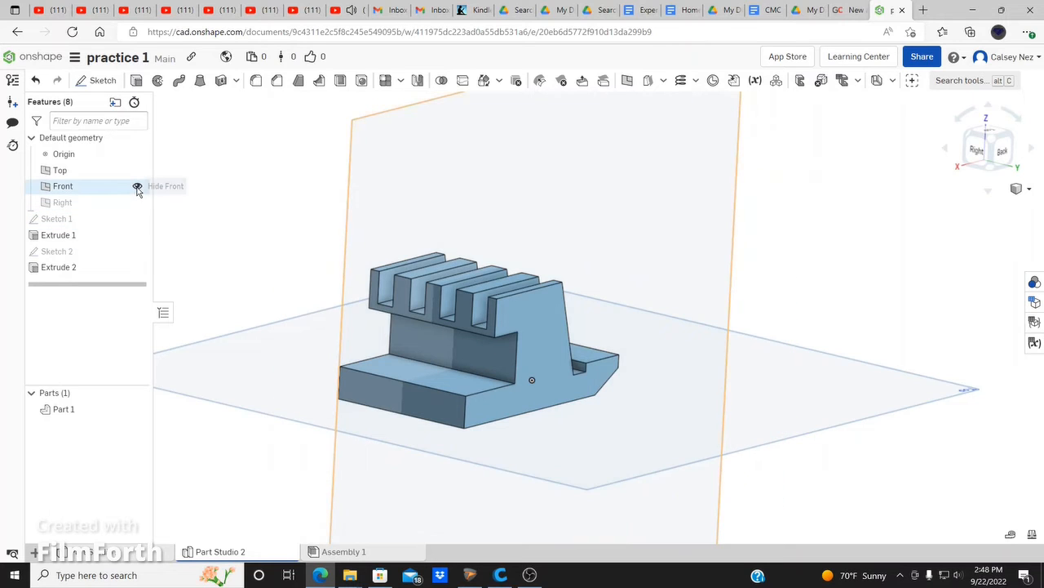
left_click(137, 186)
left_click(138, 171)
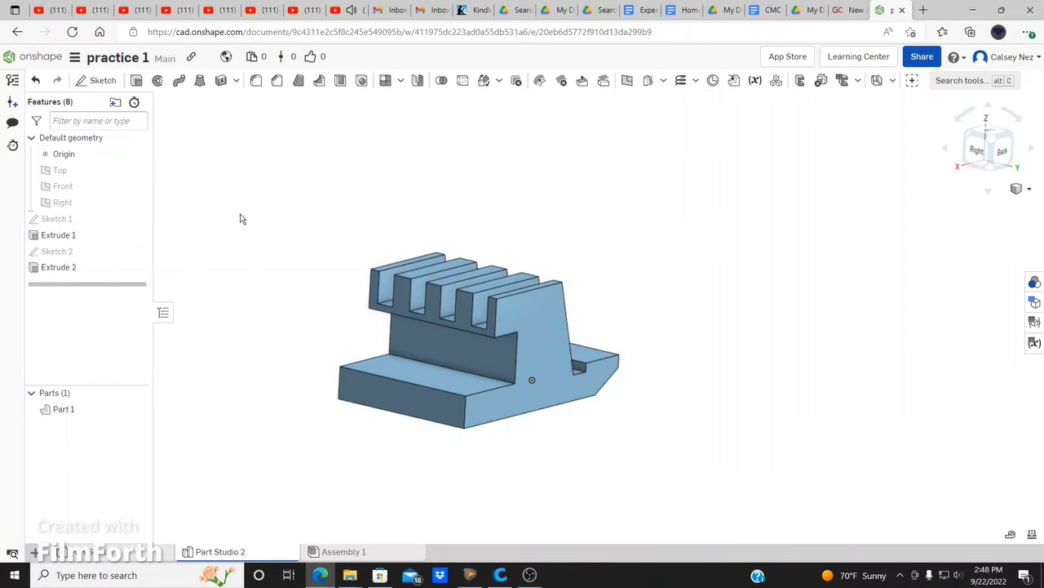
right_click_drag(285, 306, 342, 306)
scroll(678, 373, "up", 2)
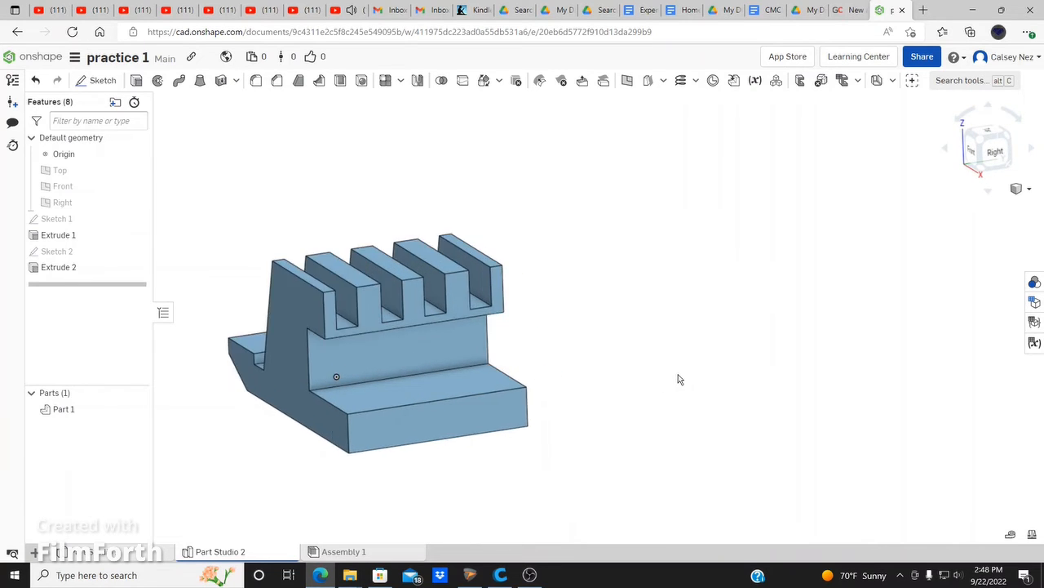
scroll(644, 341, "down", 2)
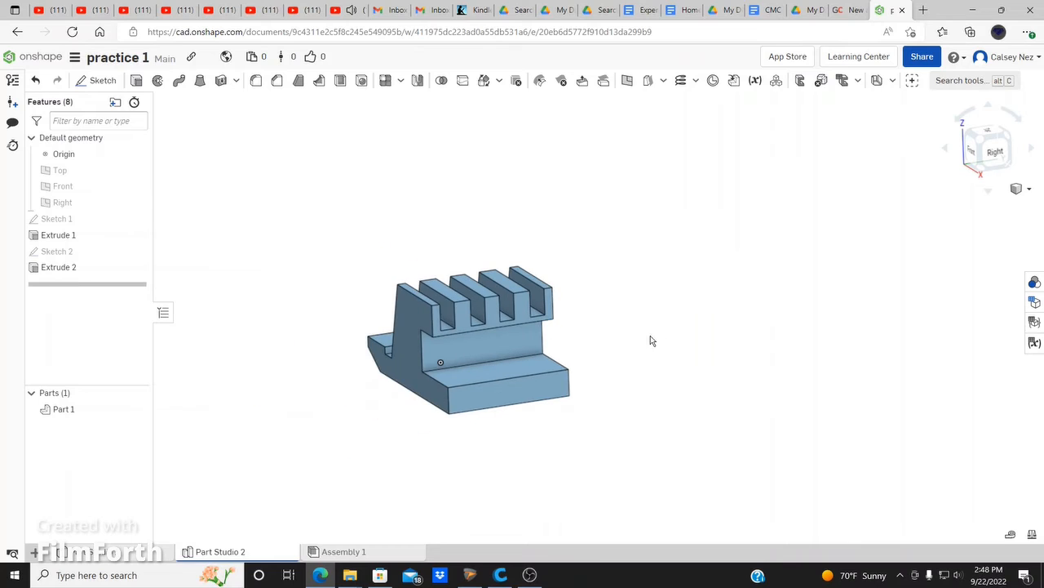
Create a new Part Studio and start a sketch on its Front plane, viewed from the front
left_click(34, 553)
left_click(72, 454)
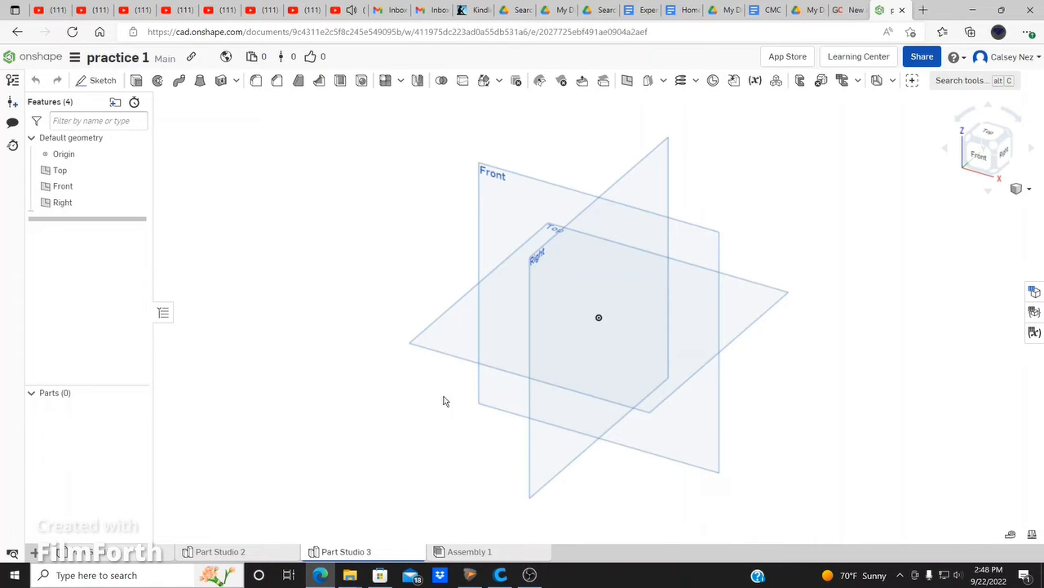
left_click(987, 160)
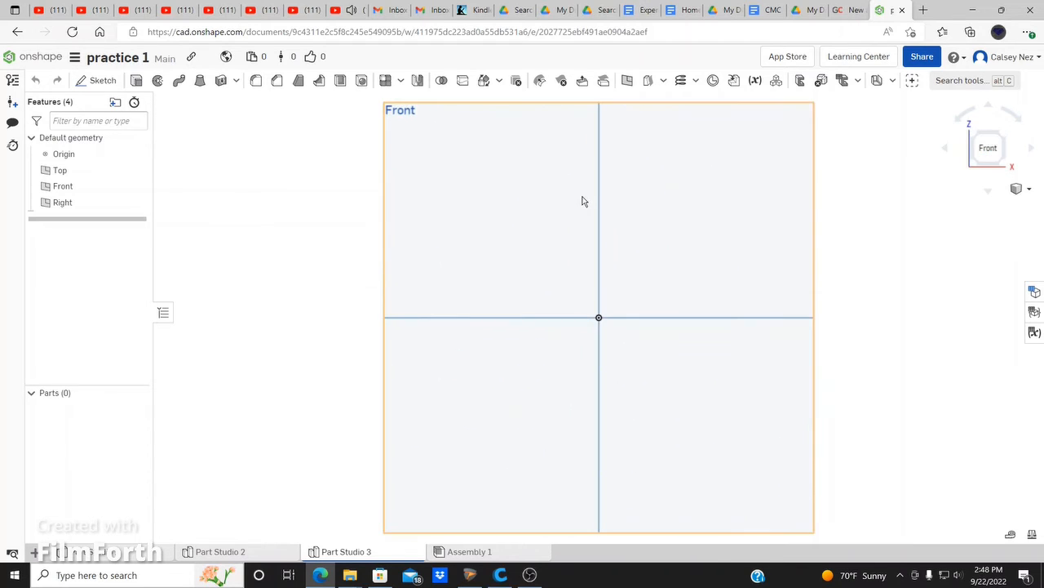
left_click(99, 85)
left_click(404, 191)
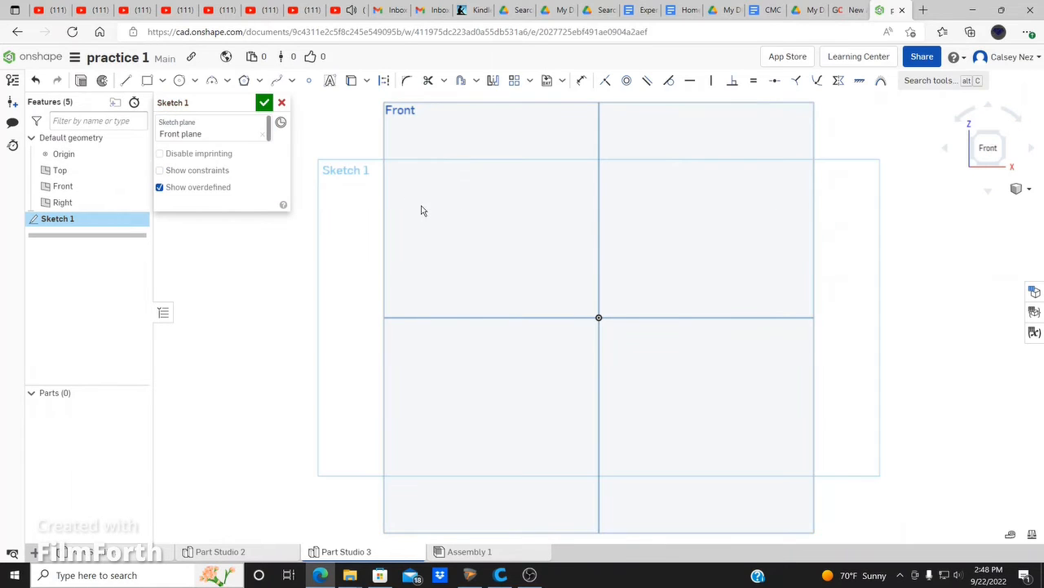
Draw a vertical construction line from just below the origin up to near the Front plane's upper edge
left_click(128, 81)
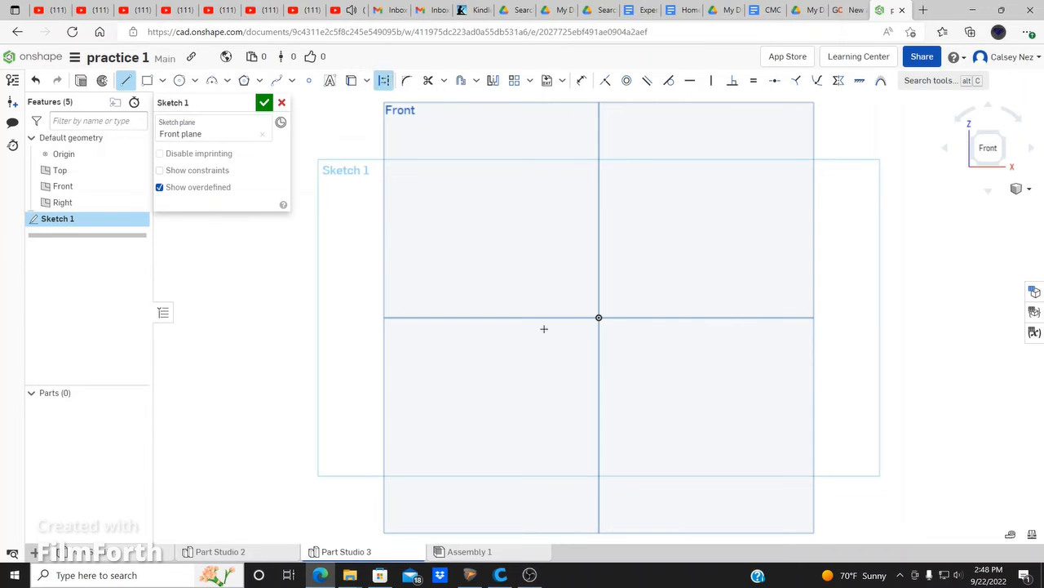
left_click(600, 313)
left_click(601, 107)
key("Escape")
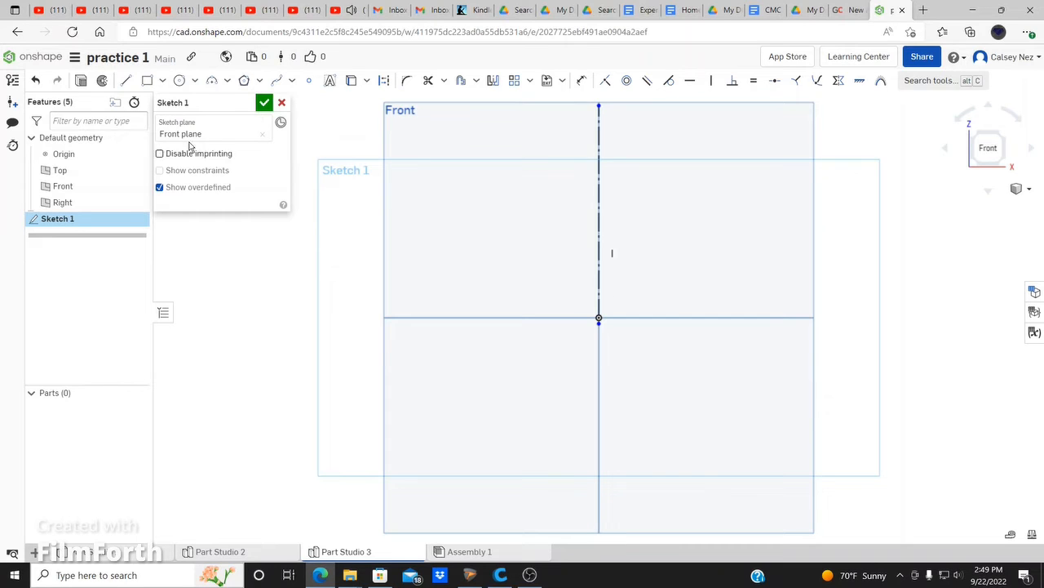
Draw a horizontal line about 1.375 in long leftward from near the construction line's upper end
left_click(125, 80)
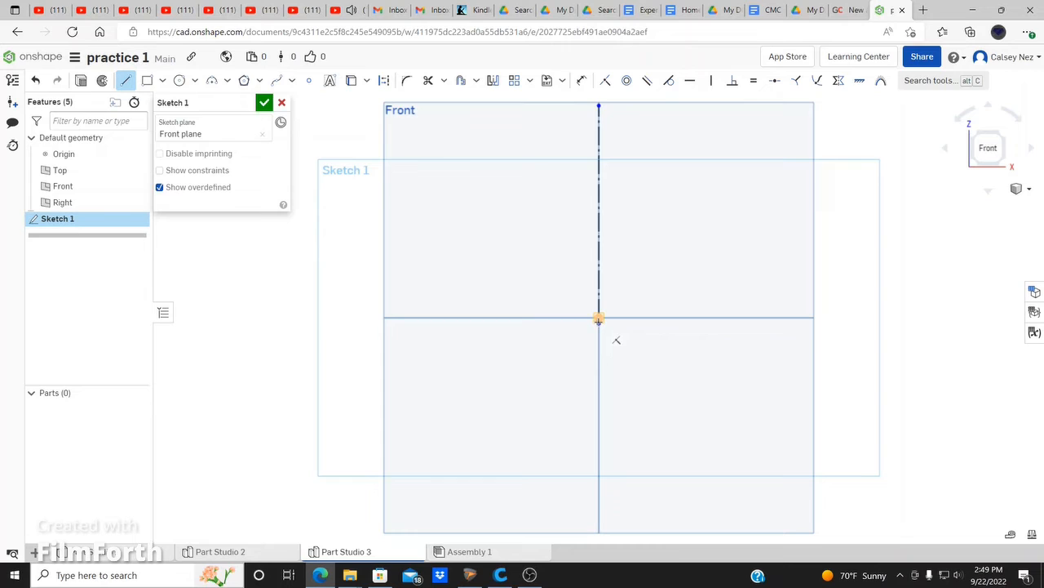
left_click(599, 126)
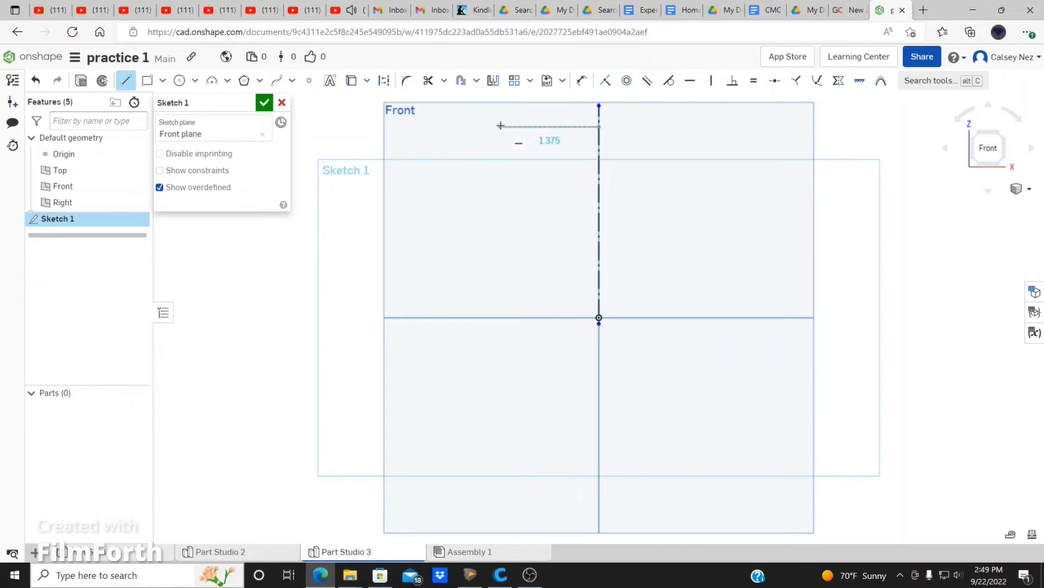
left_click(500, 126)
key("Escape")
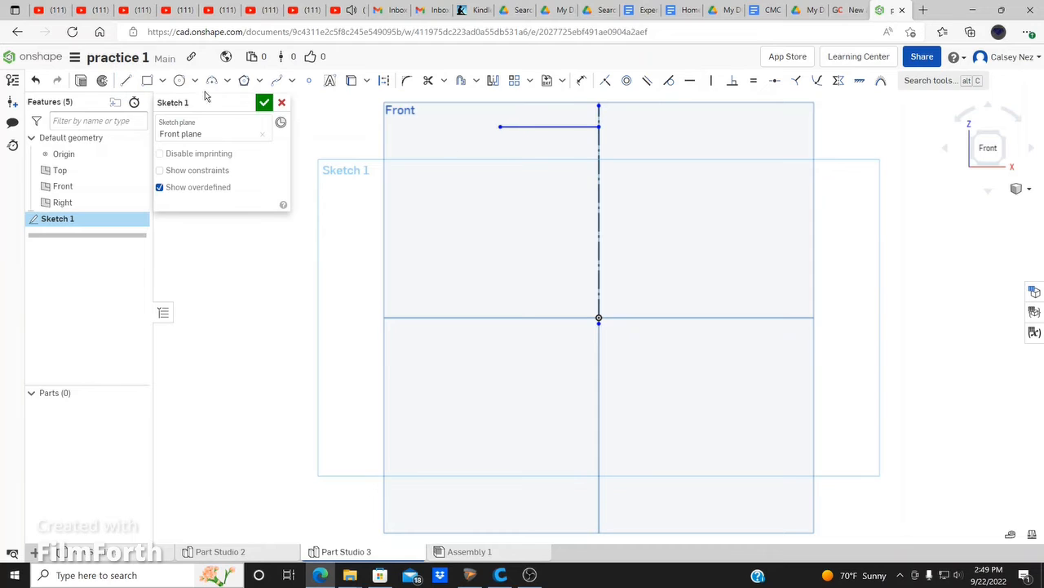
Continue the stepped profile with a vertical line about 1.85 in down and a longer horizontal line to the left
left_click(126, 80)
left_click(500, 127)
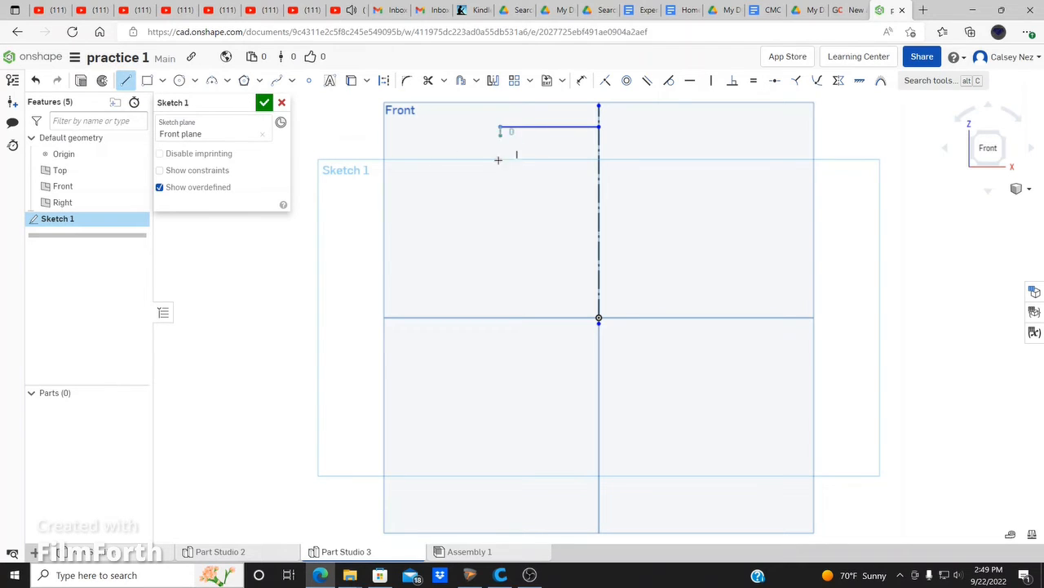
left_click(500, 260)
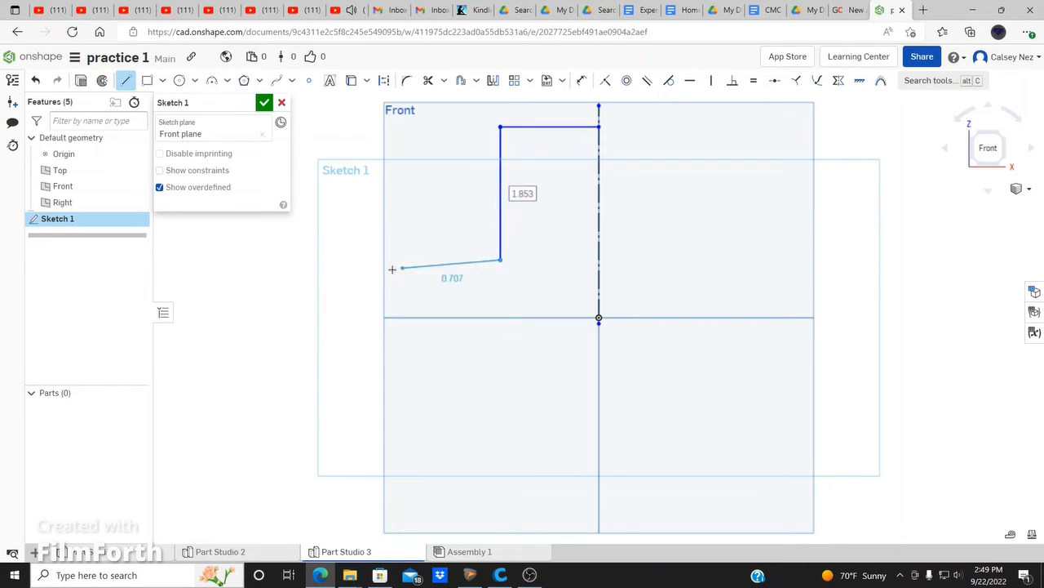
left_click(295, 260)
key("Escape")
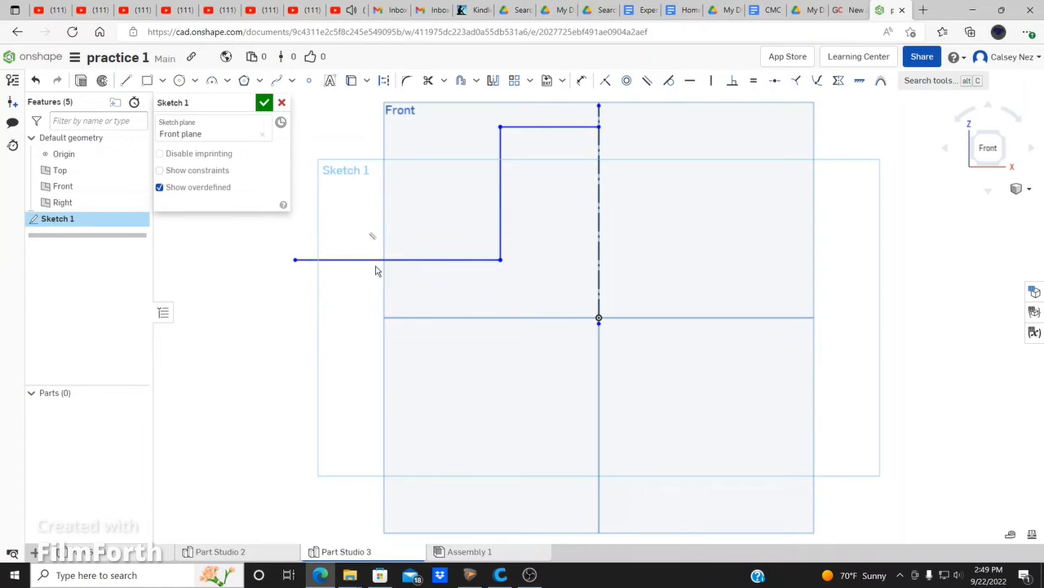
Dimension the profile's top horizontal line to 0.5 in
left_click(580, 80)
left_click(545, 126)
left_click(522, 111)
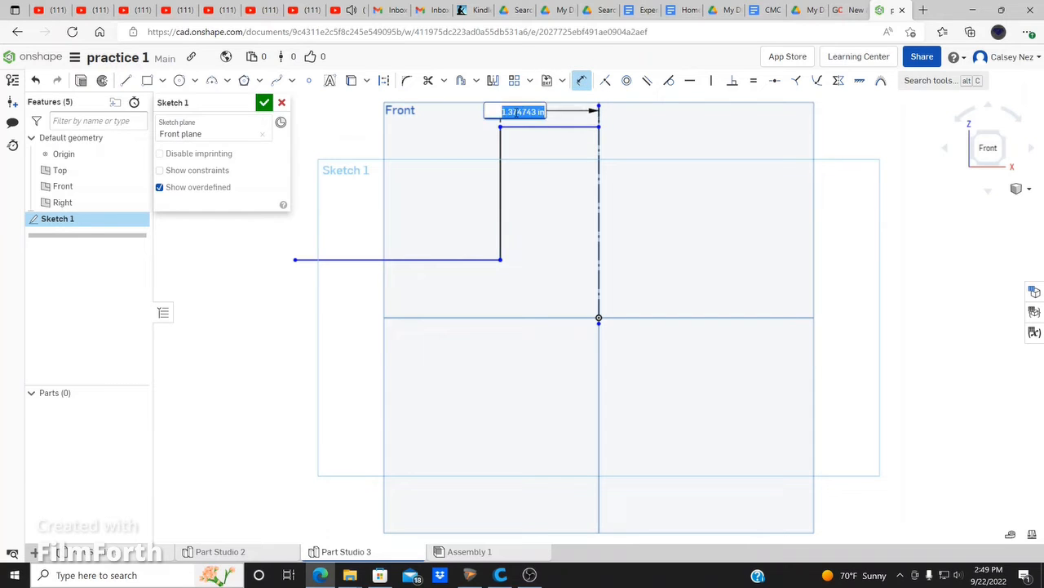
type("0.5")
key("Return")
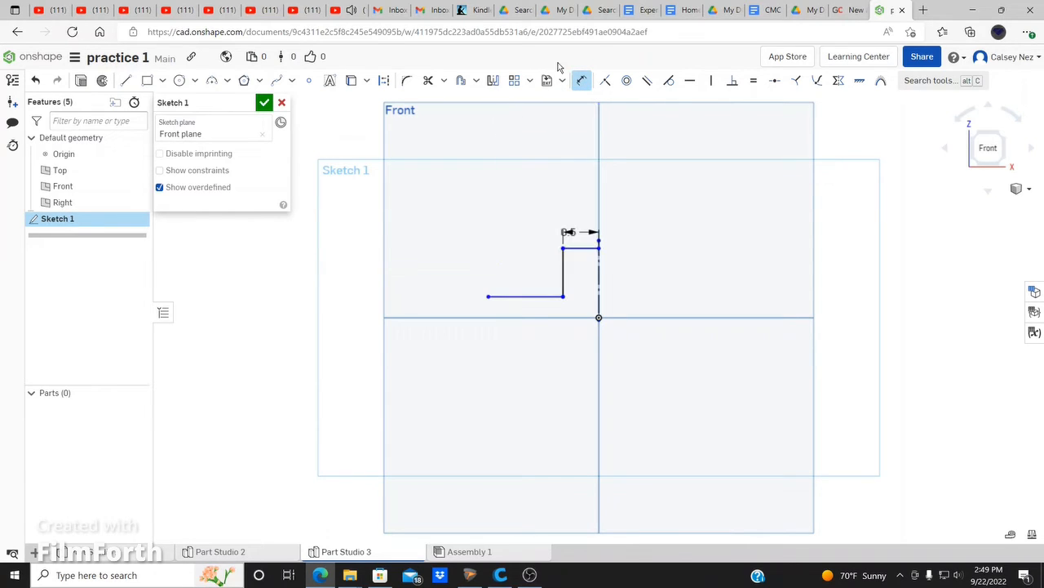
Try a length dimension on the profile's vertical line and undo it
scroll(629, 310, "up", 3)
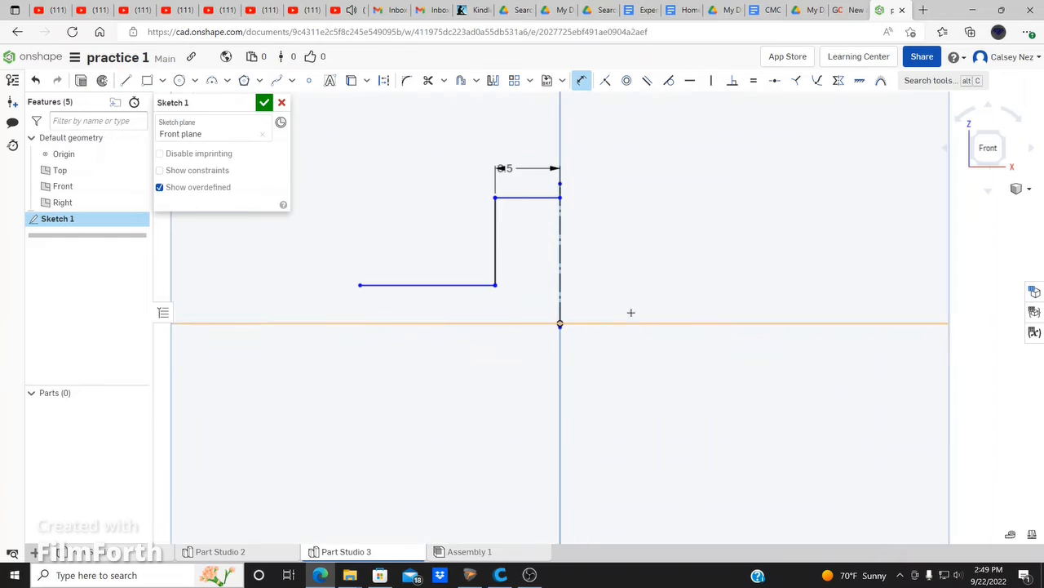
left_click(494, 236)
left_click(452, 149)
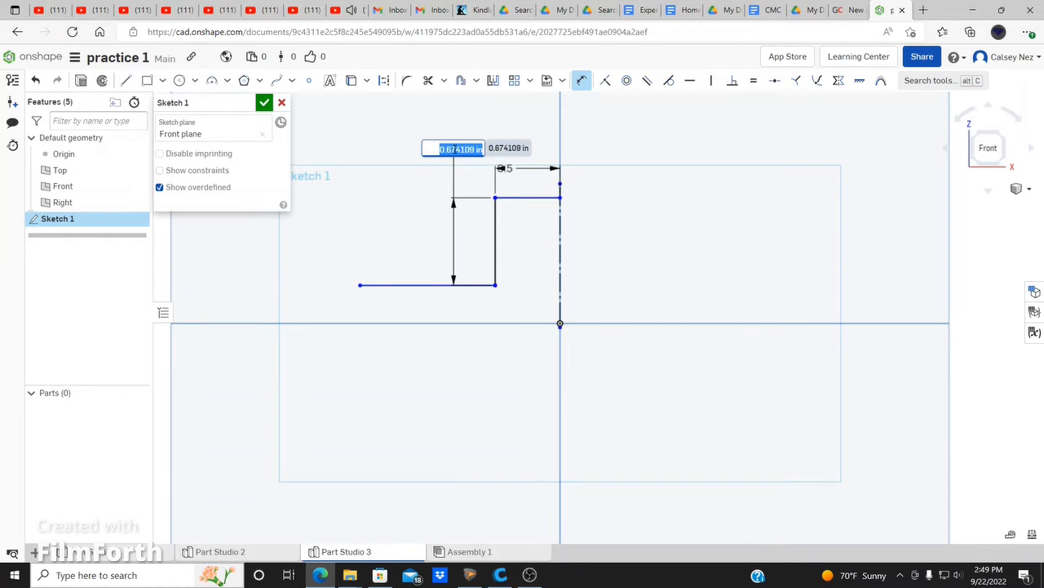
key("Return")
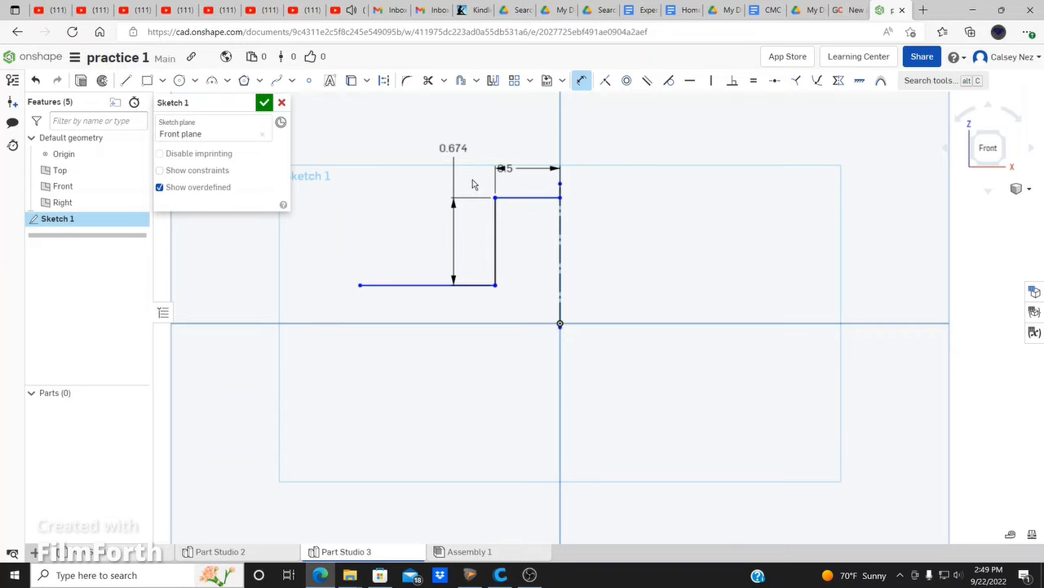
key("ctrl+z")
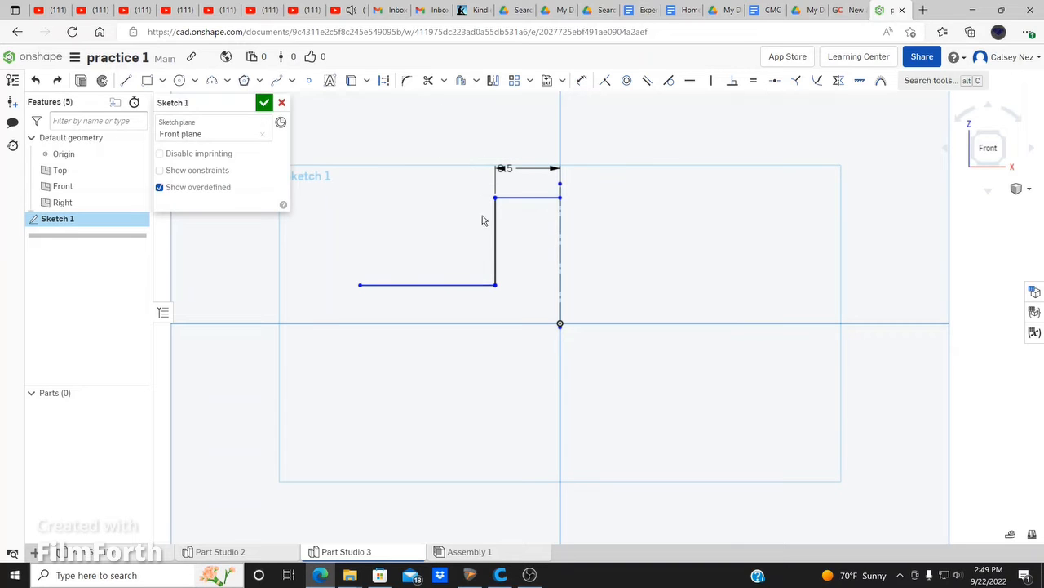
Try to dimension the height from the profile's top line to the construction line's lower endpoint
left_click(580, 81)
left_click(521, 198)
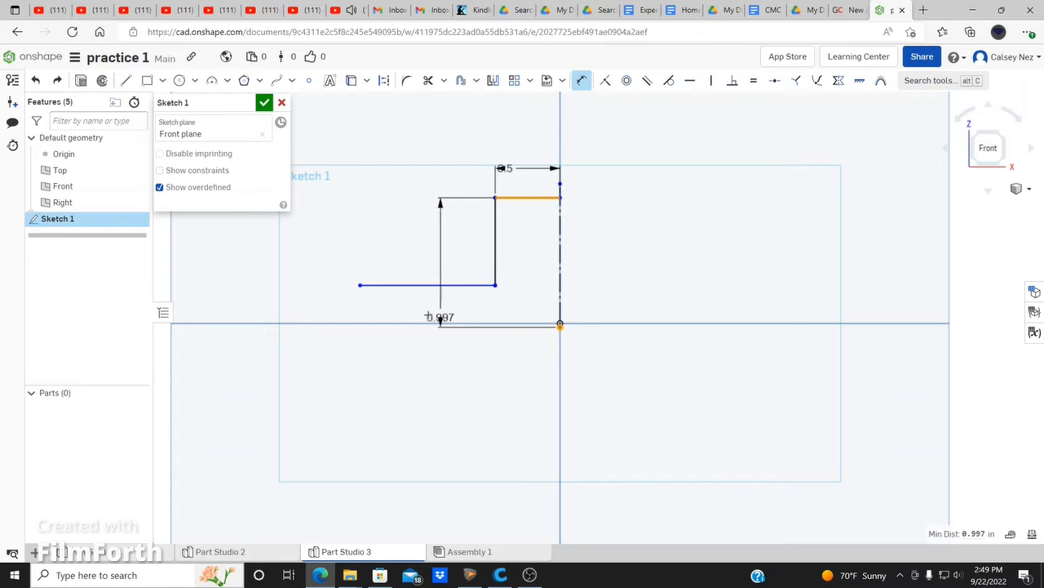
key("Escape")
scroll(571, 341, "down", 1)
scroll(571, 334, "up", 4)
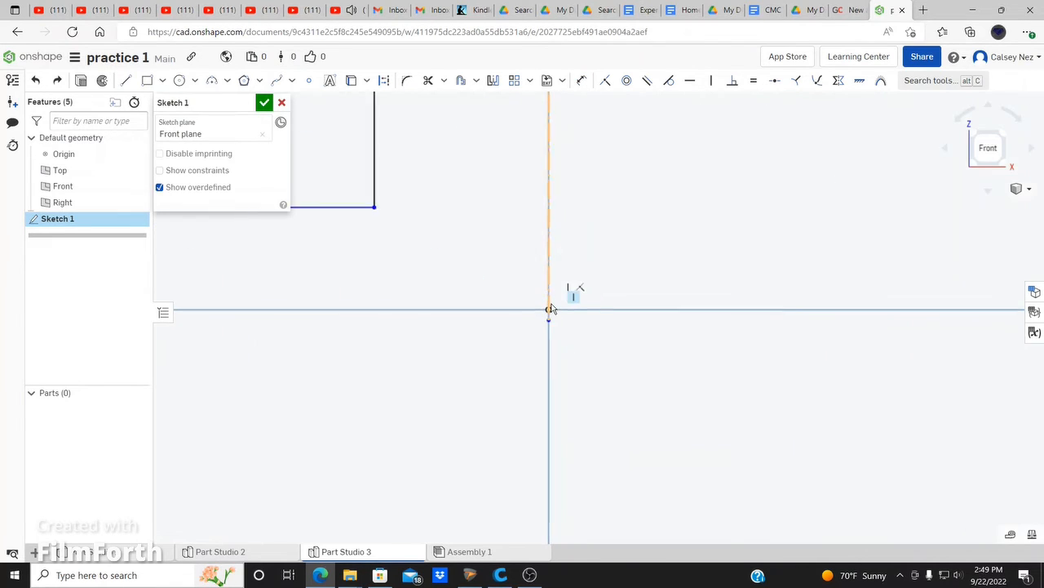
Continue the profile with a vertical line about 0.29 in down to the horizontal axis and a bottom line about 1.2 in toward the centerline
scroll(579, 342, "down", 5)
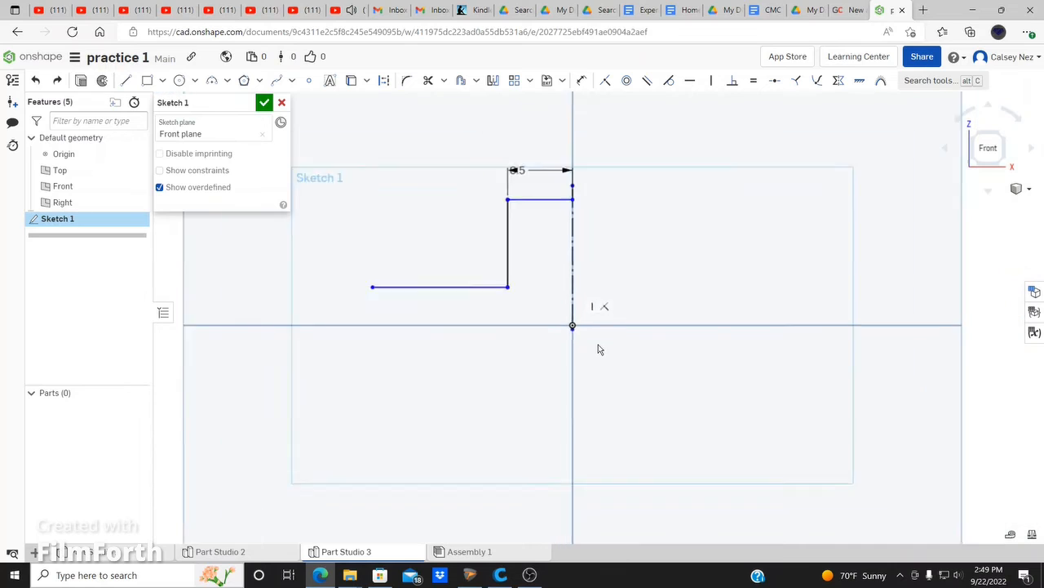
left_click(126, 80)
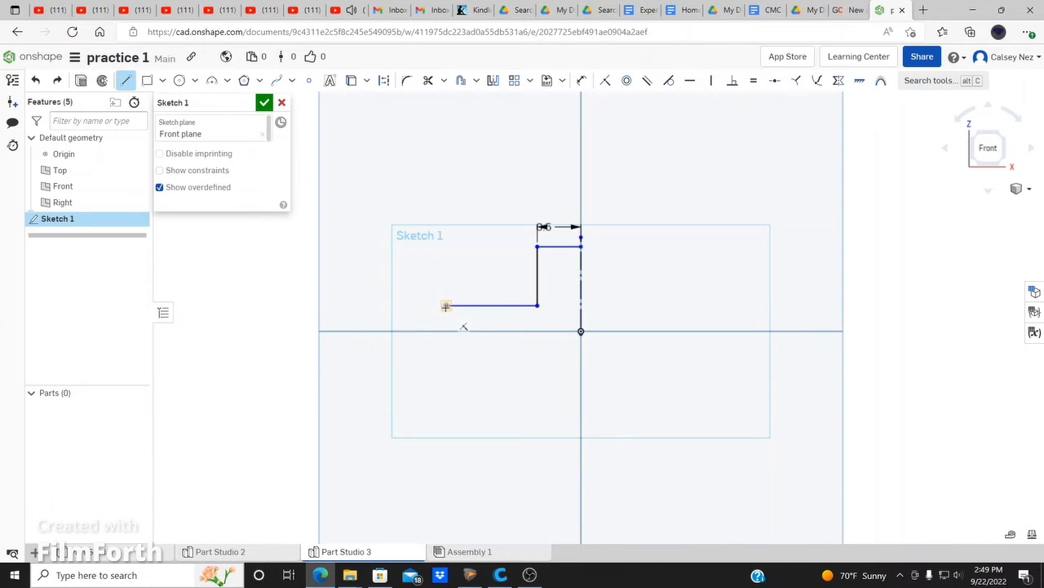
left_click(447, 306)
left_click(447, 330)
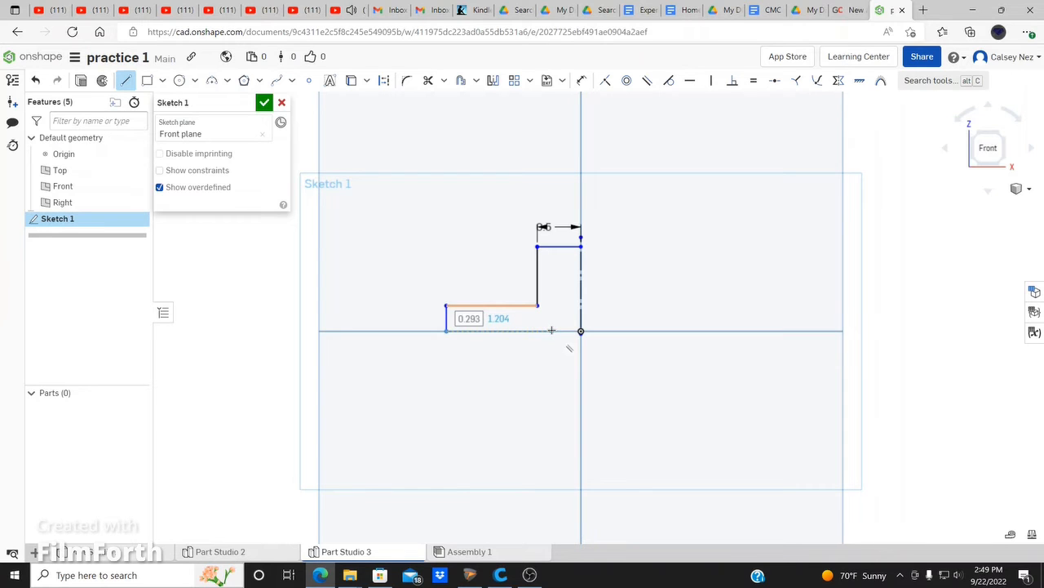
scroll(552, 329, "up", 2)
left_click(552, 331)
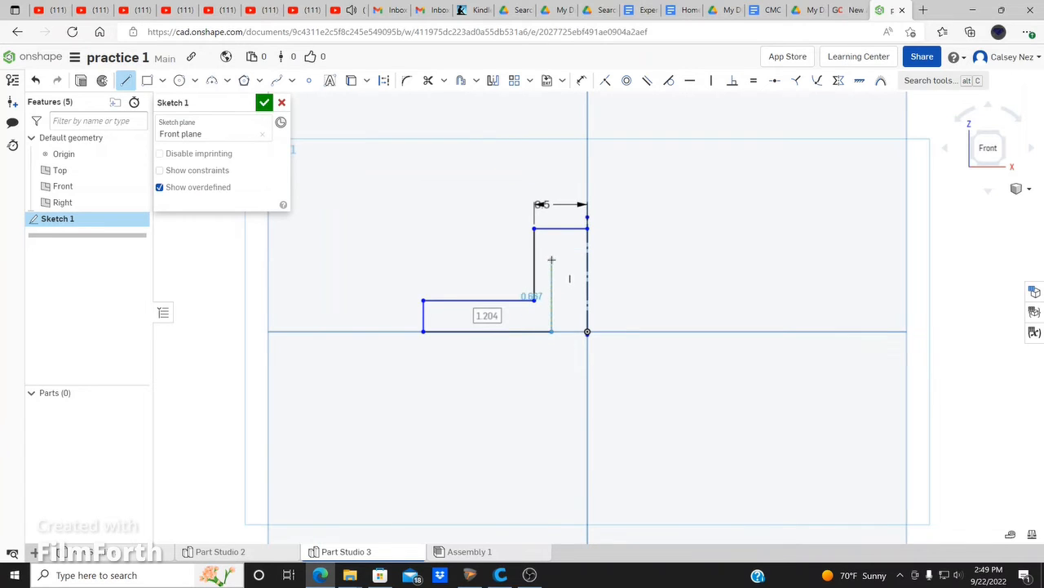
key("Escape")
Dimension the overall height between the profile's top line and bottom line to 0.75 in
scroll(586, 301, "up", 1)
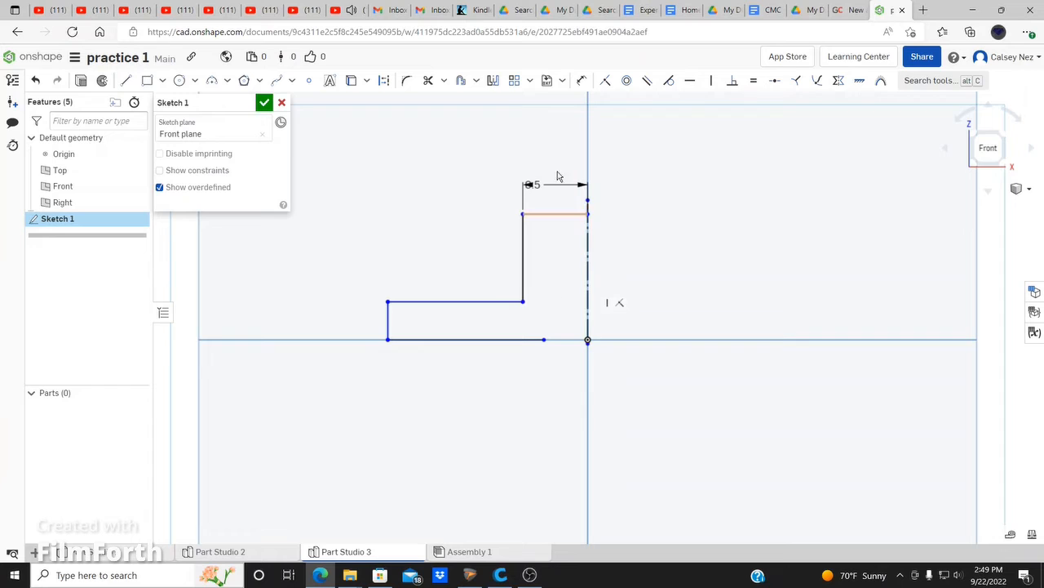
left_click(581, 80)
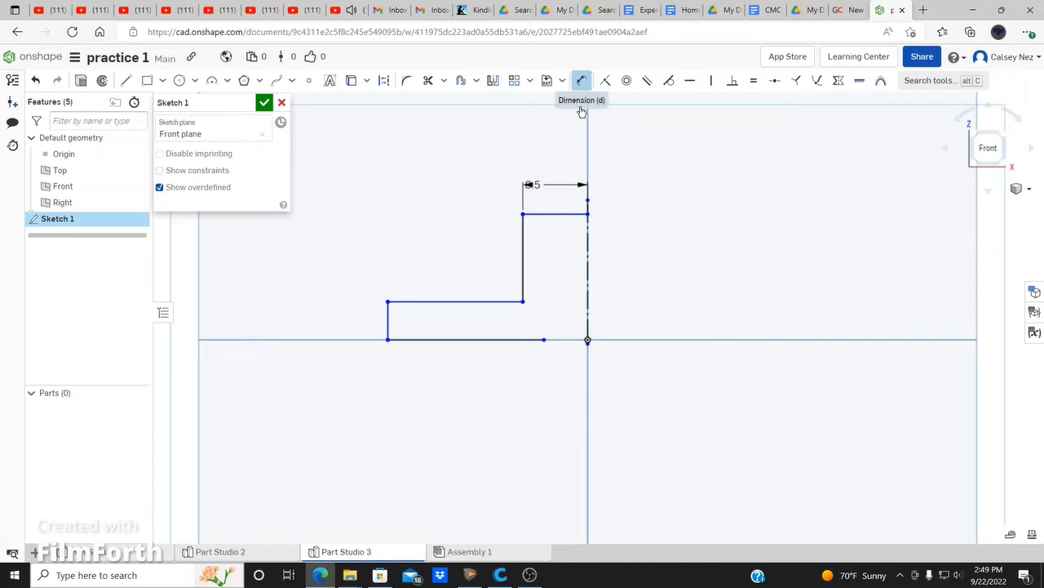
left_click(545, 214)
left_click(529, 338)
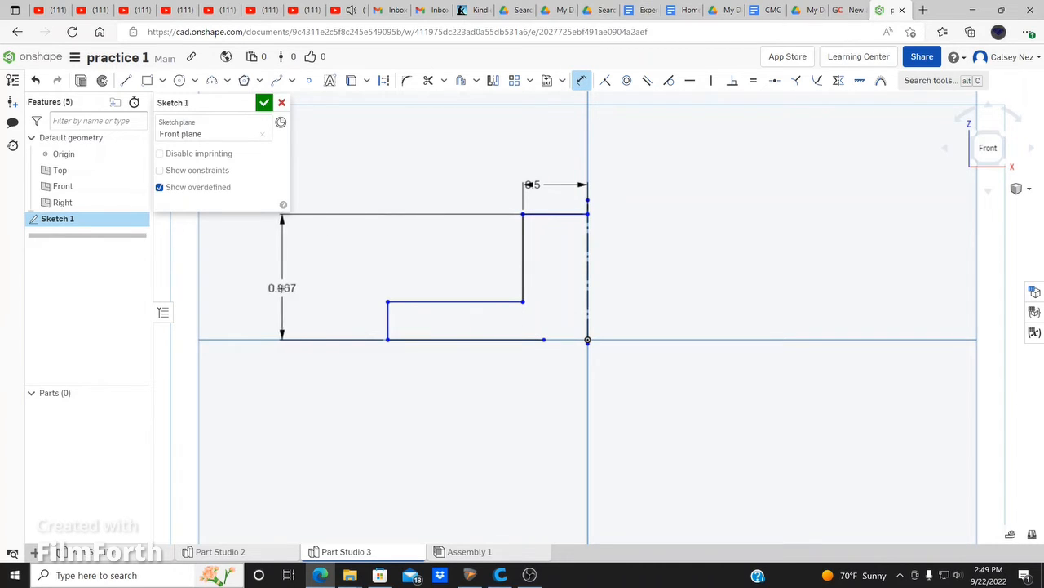
left_click(281, 287)
type("0")
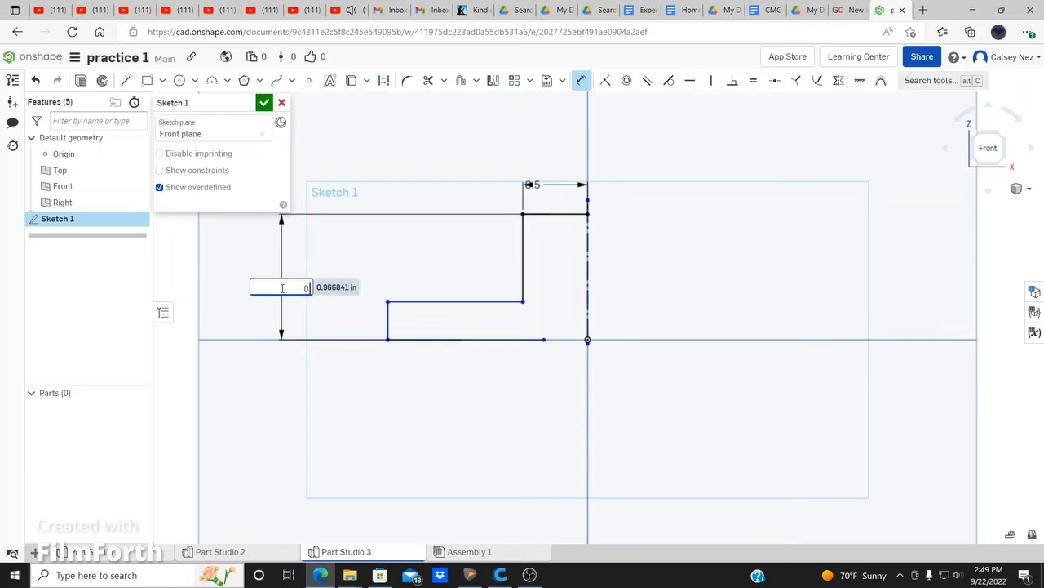
type(".75")
key("Return")
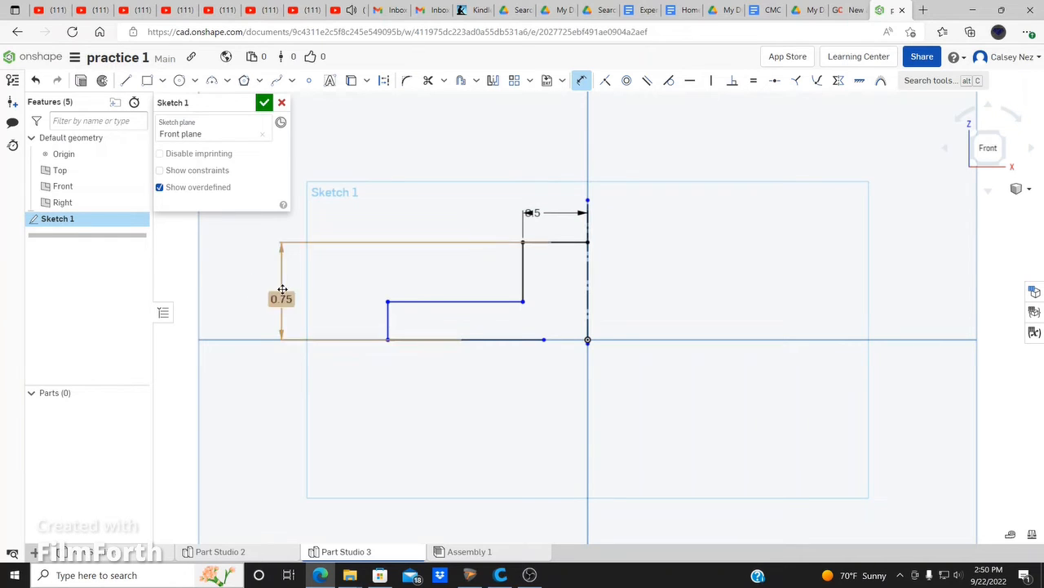
Dimension the lower step's thickness between its upper horizontal line and the bottom line to 0.2 in
scroll(559, 328, "down", 1)
scroll(559, 328, "up", 3)
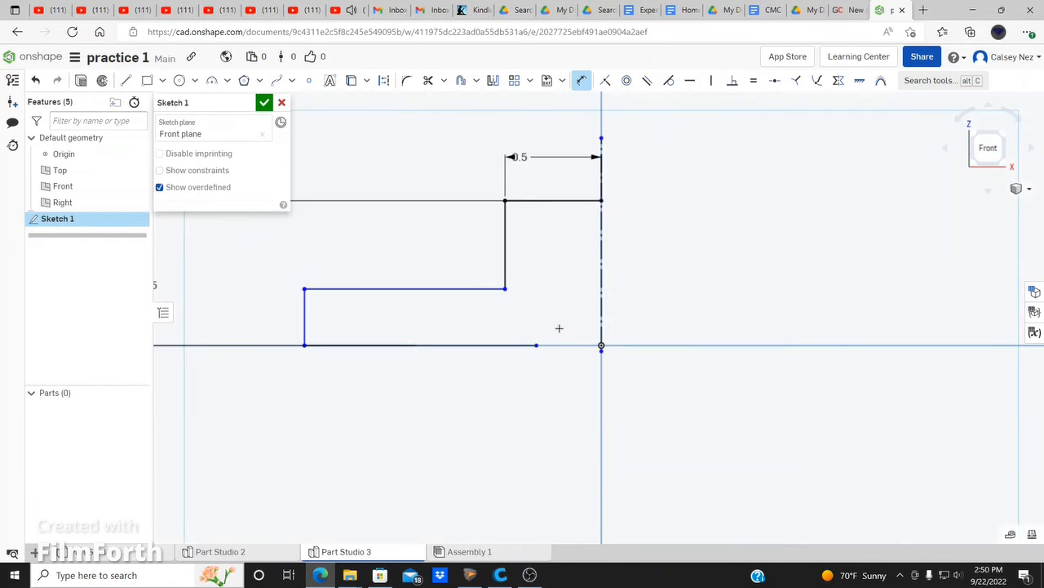
scroll(559, 328, "down", 1)
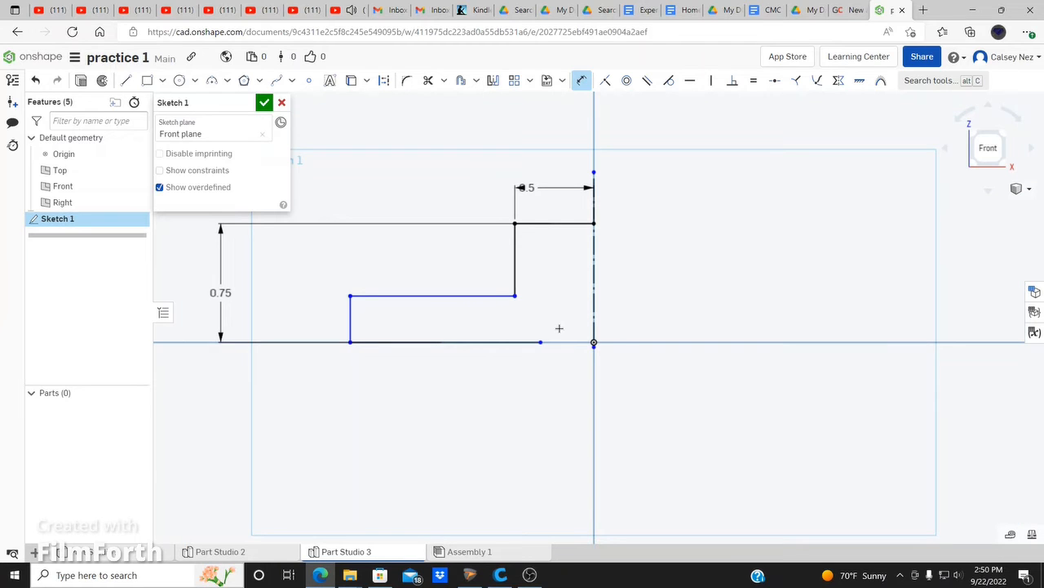
left_click(382, 297)
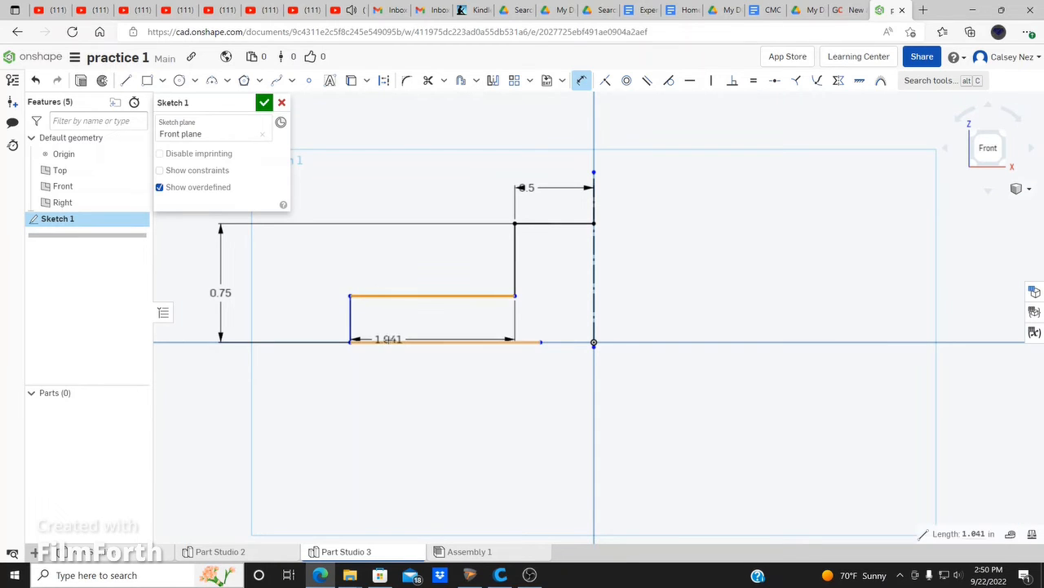
left_click(377, 342)
left_click(277, 314)
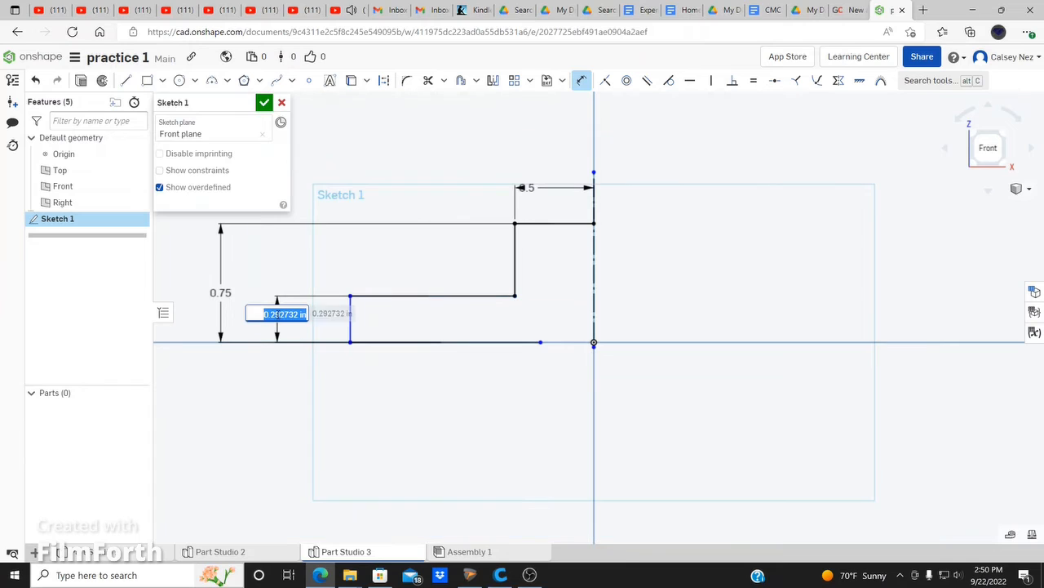
type(".25")
key("Return")
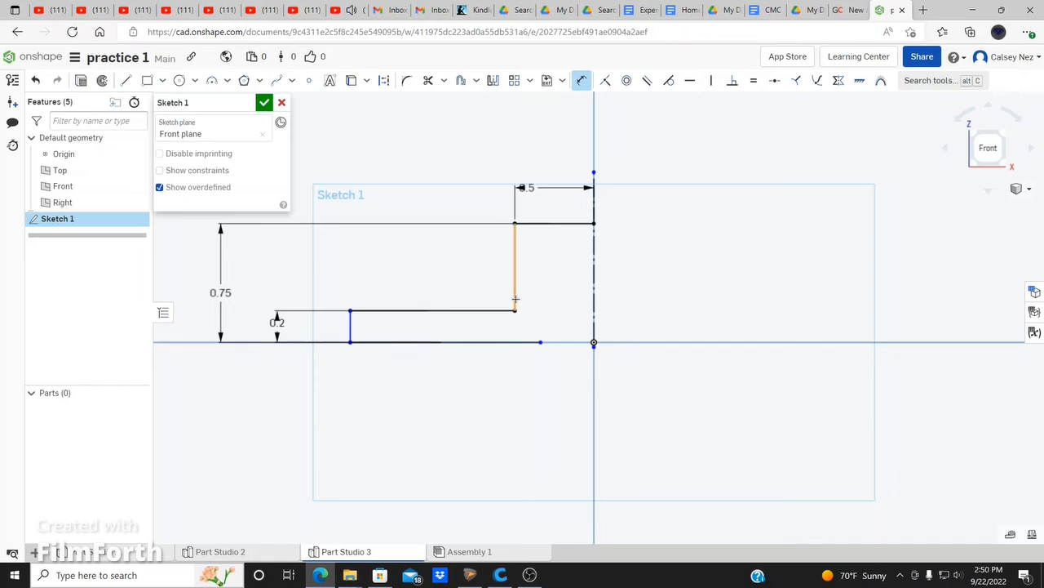
key("l")
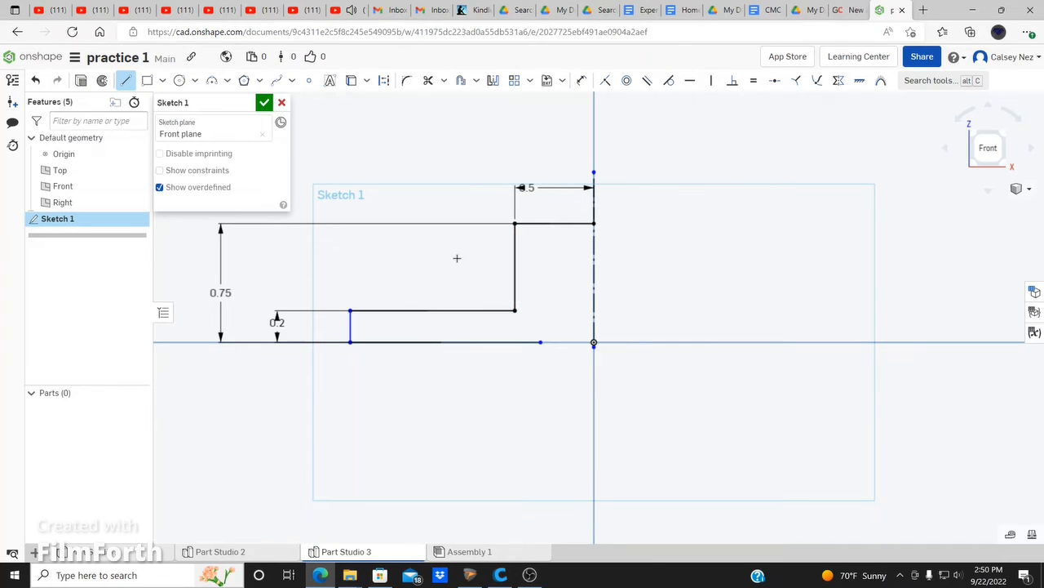
left_click(124, 80)
key("l")
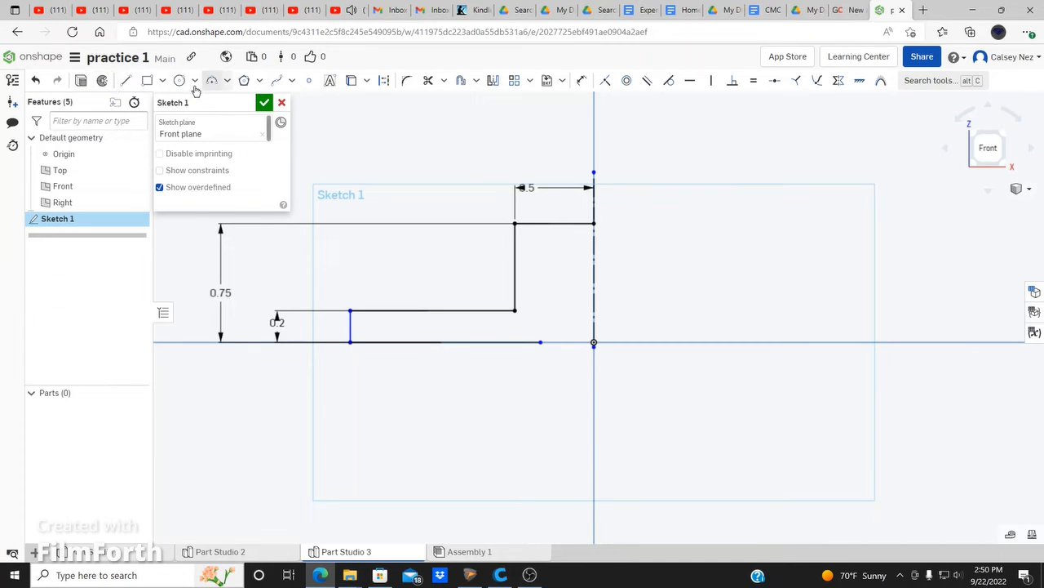
left_click(127, 82)
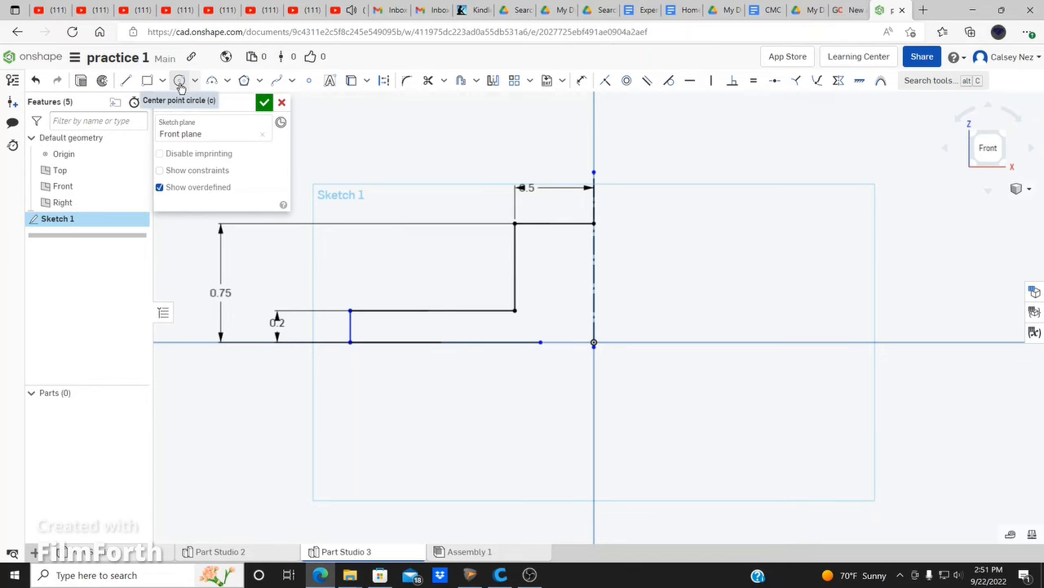
left_click(245, 82)
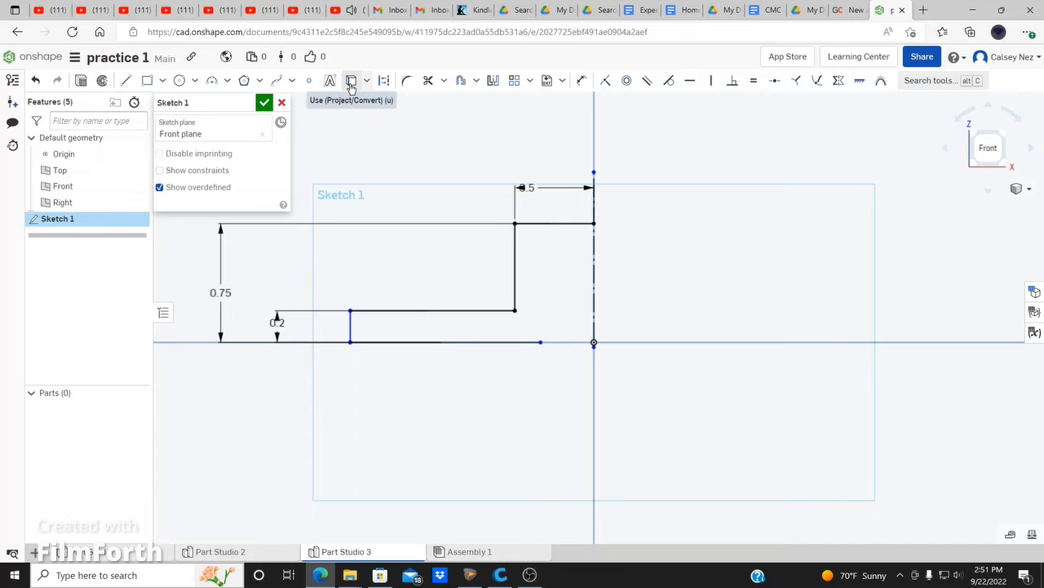
left_click(580, 81)
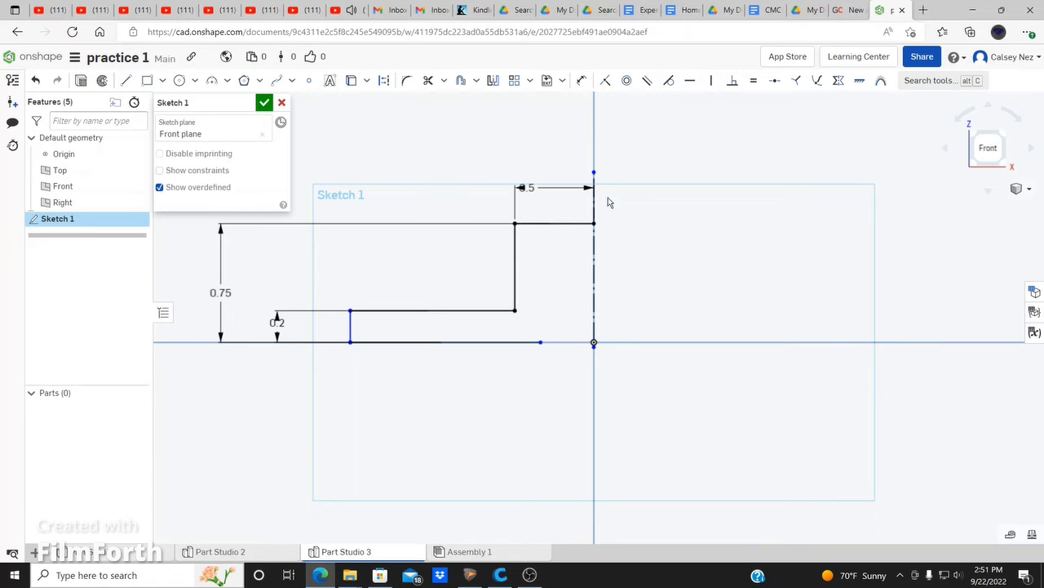
Sketch an inner vertical line about 0.56 in tall upward from the open end of the bottom line
key("l")
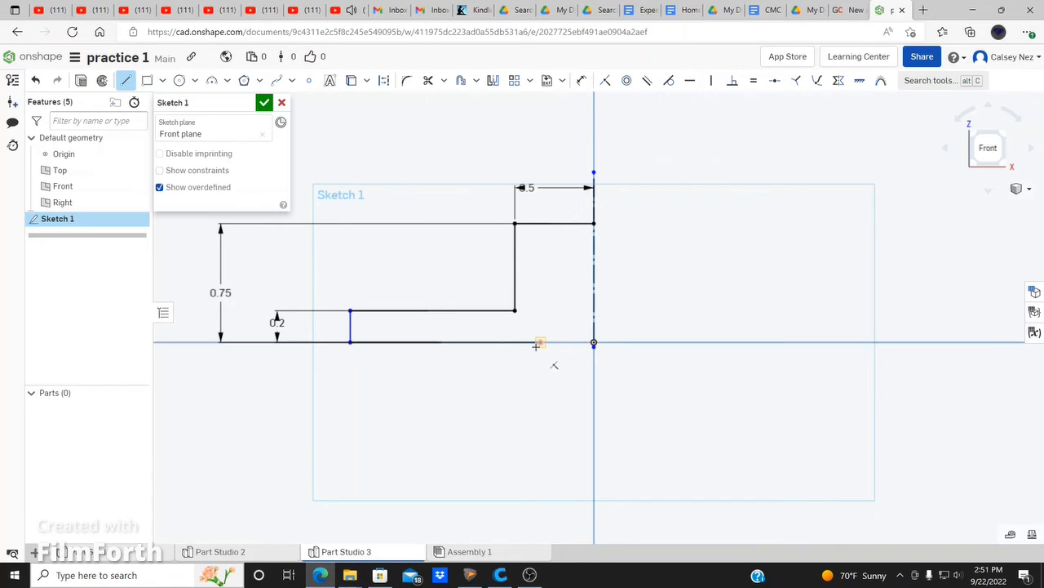
left_click(541, 341)
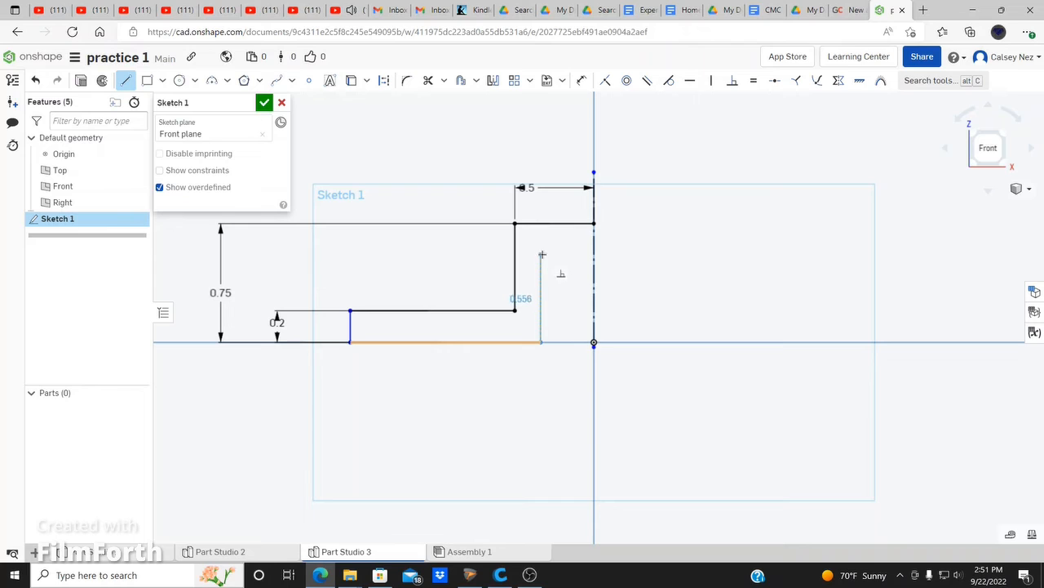
left_click(542, 254)
key("Escape")
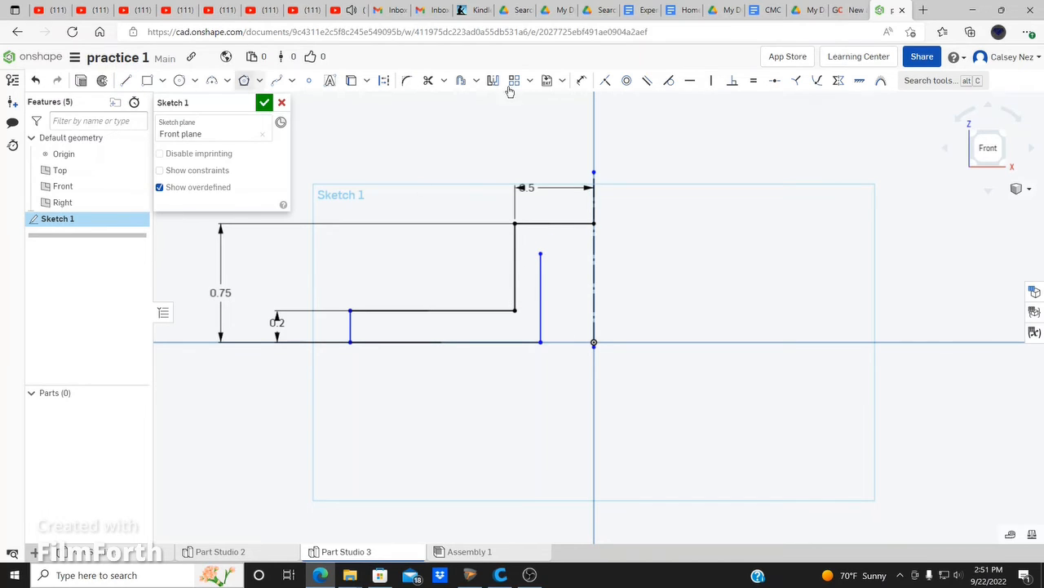
Dimension the distance between the profile's outer vertical wall and the inner vertical line to 0.25 in
left_click(582, 82)
left_click(540, 298)
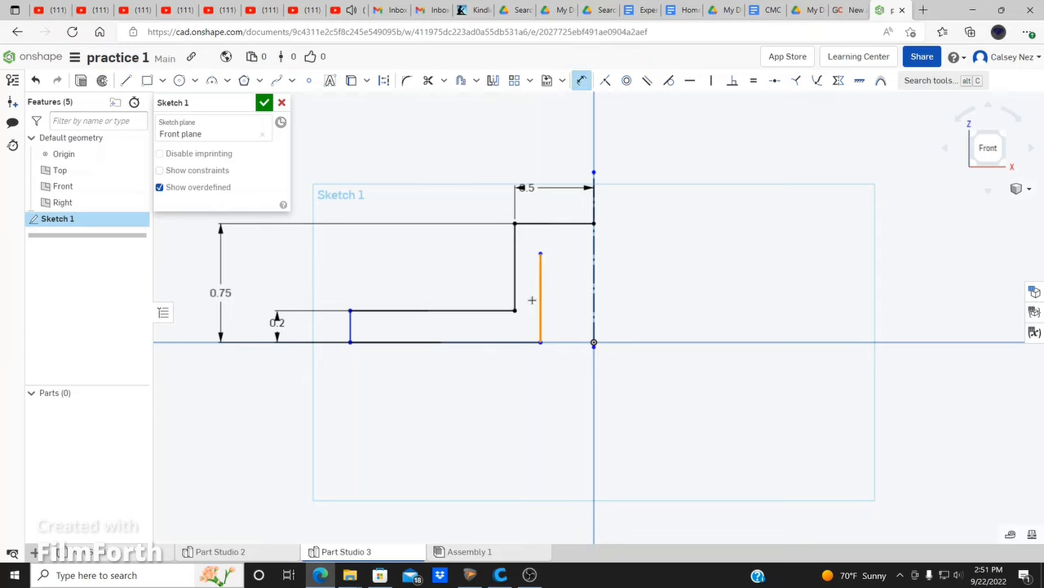
left_click(516, 287)
left_click(487, 399)
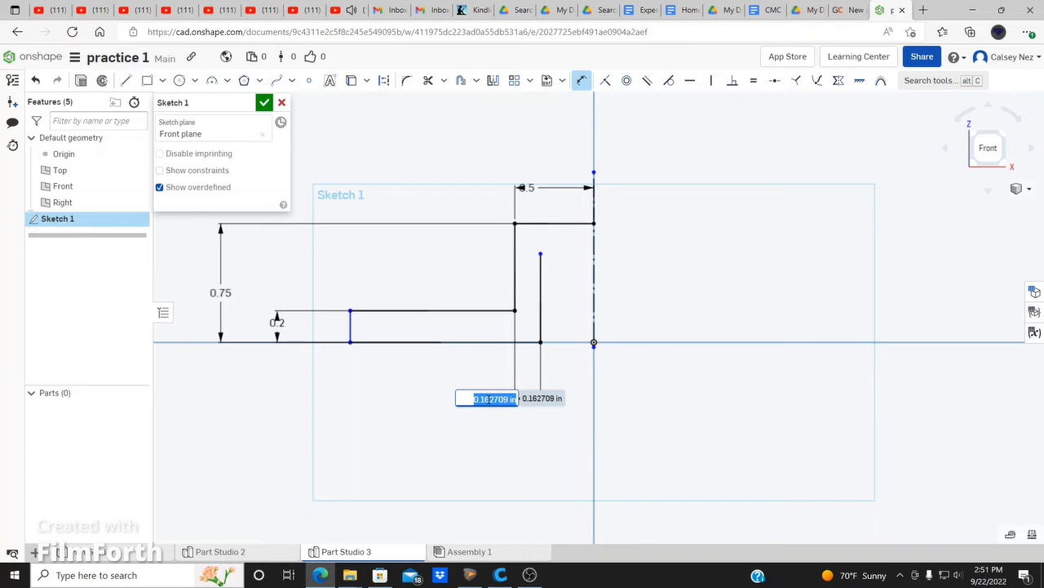
type("0.25")
key("Return")
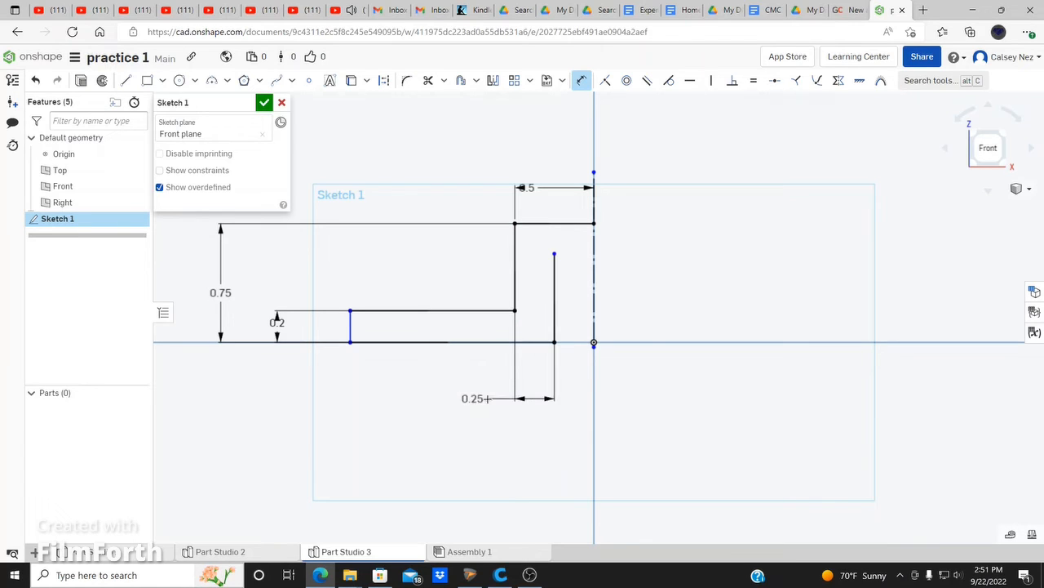
Dimension the gap from the profile's top line to the inner vertical line's upper endpoint to 0.25 in
key("l")
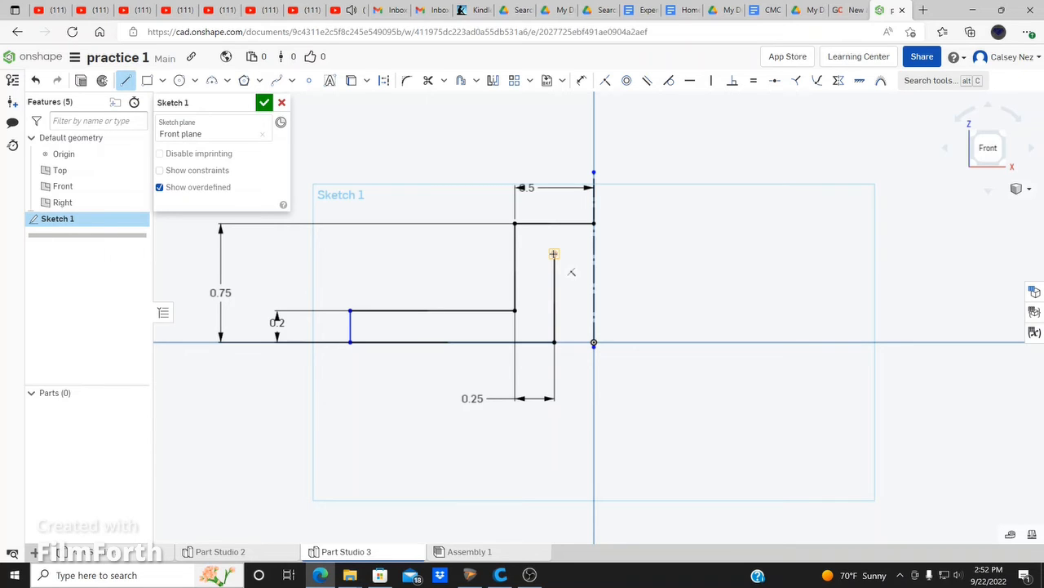
key("Escape")
left_click(581, 80)
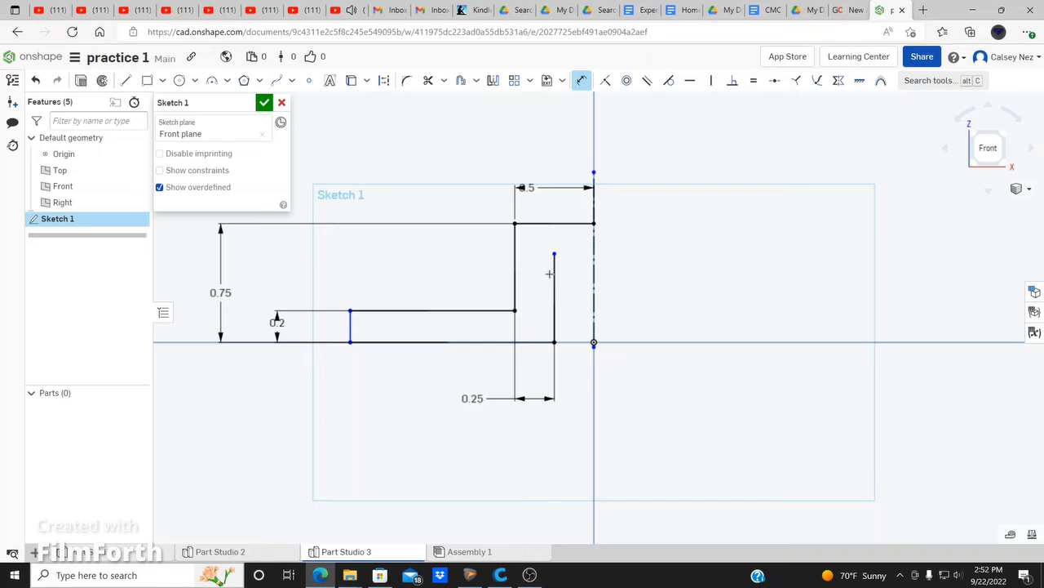
left_click(551, 224)
left_click(554, 254)
left_click(465, 236)
type("0.25")
key("Return")
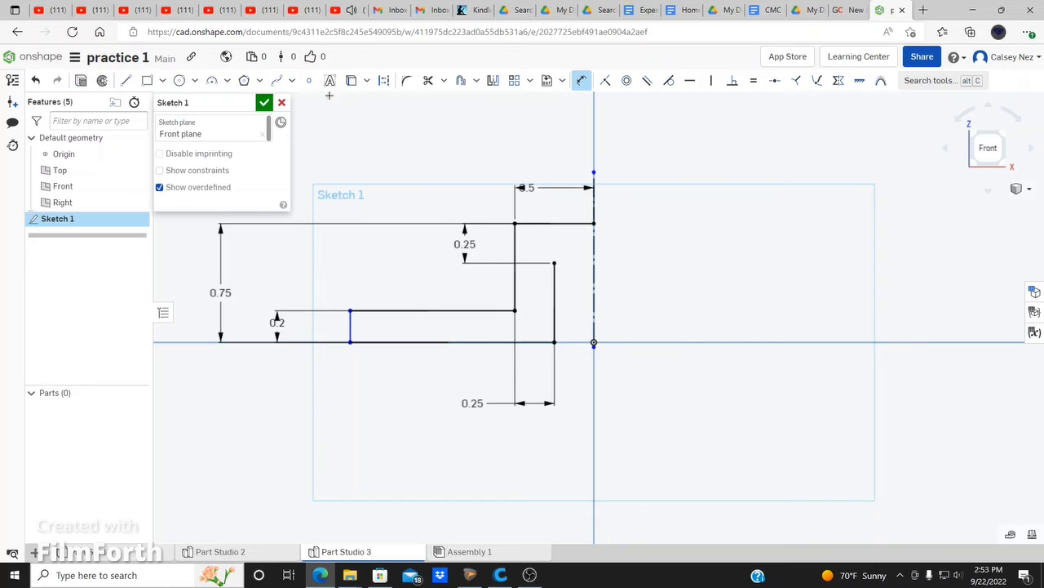
Sketch a 0.25 in horizontal line from the inner vertical line's upper endpoint to the centerline
left_click(124, 80)
left_click(554, 263)
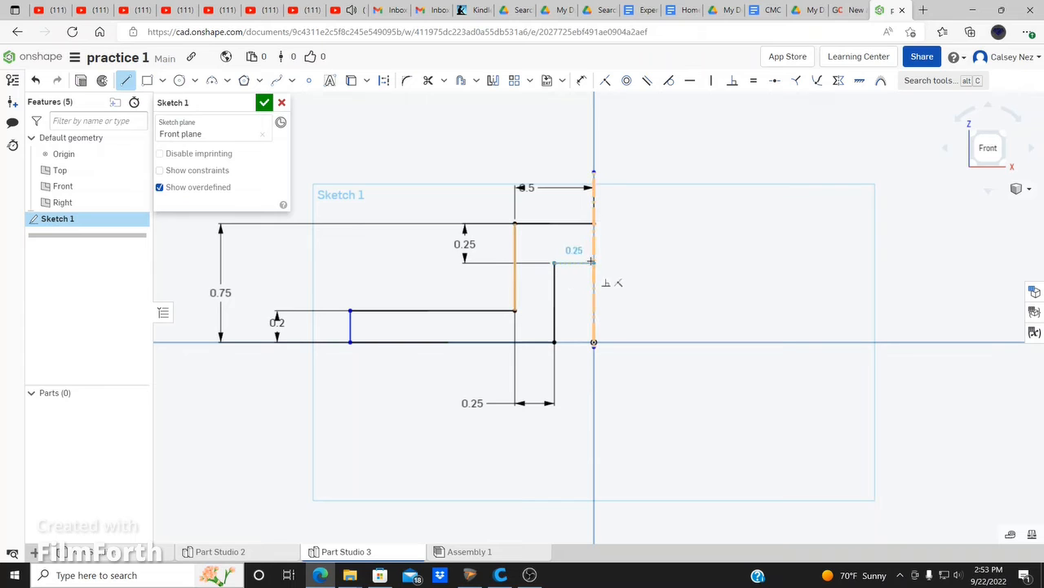
left_click(593, 263)
key("Escape")
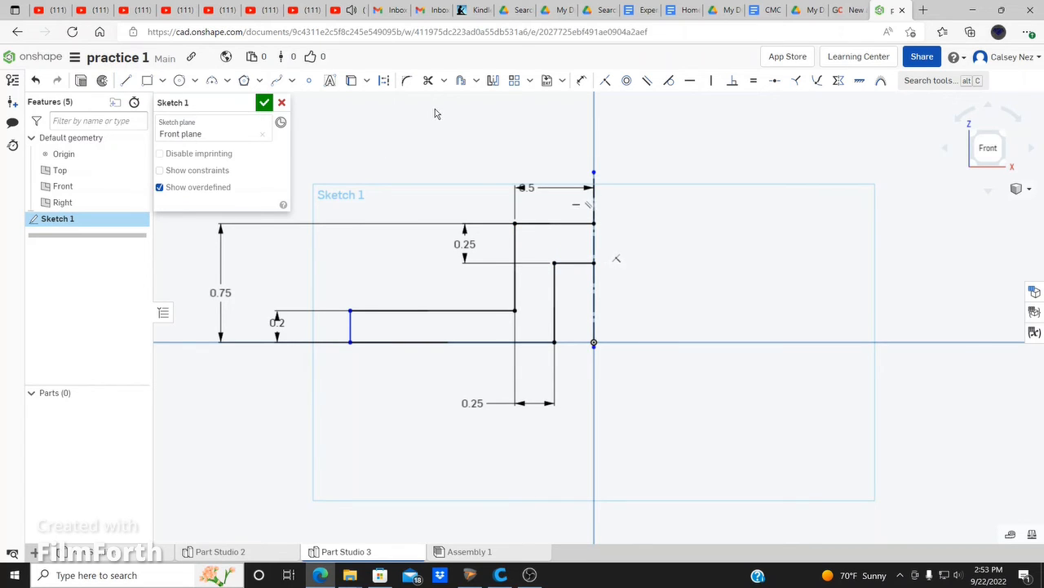
Mirror all the profile's outer, inner, bottom and end lines across the vertical centerline to close the symmetric profile
left_click(494, 81)
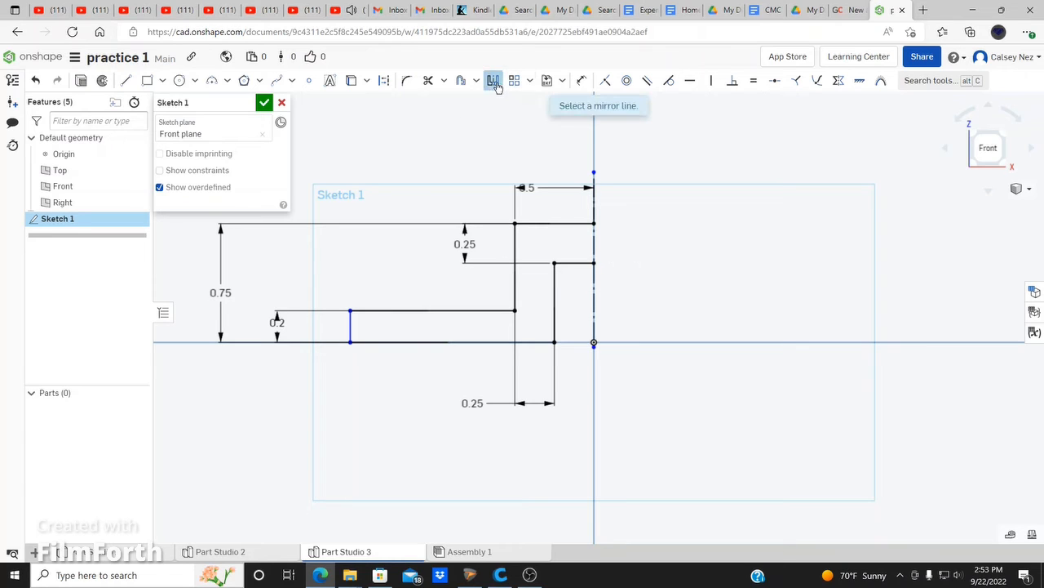
left_click(594, 325)
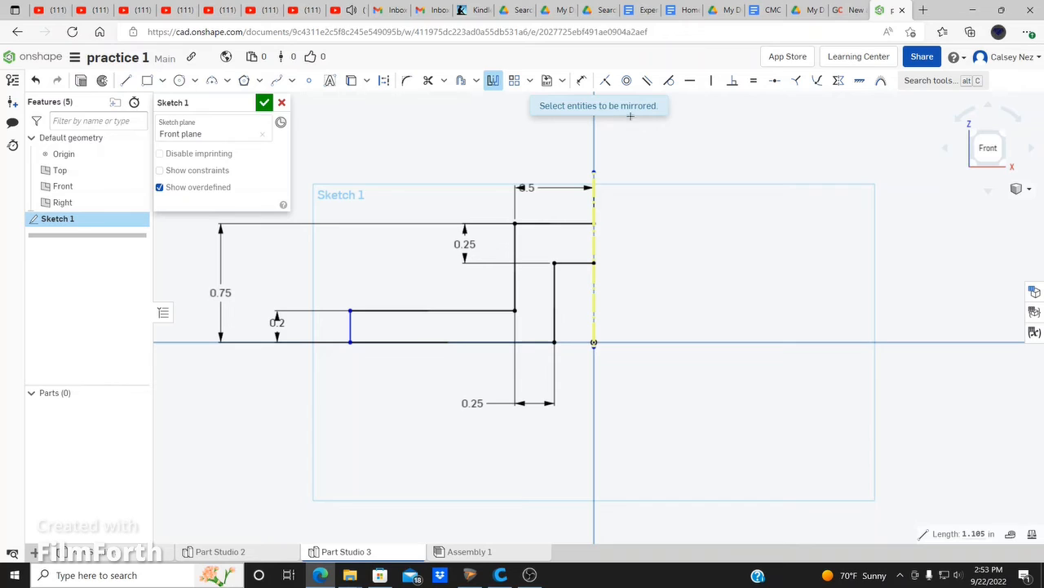
left_click(547, 223)
left_click(516, 249)
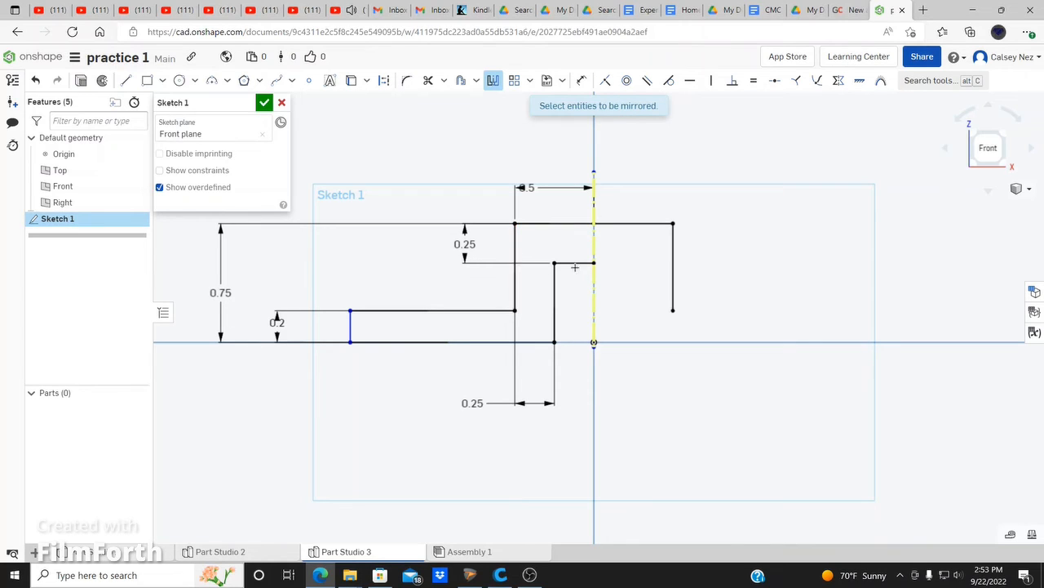
left_click(573, 262)
left_click(555, 305)
left_click(462, 311)
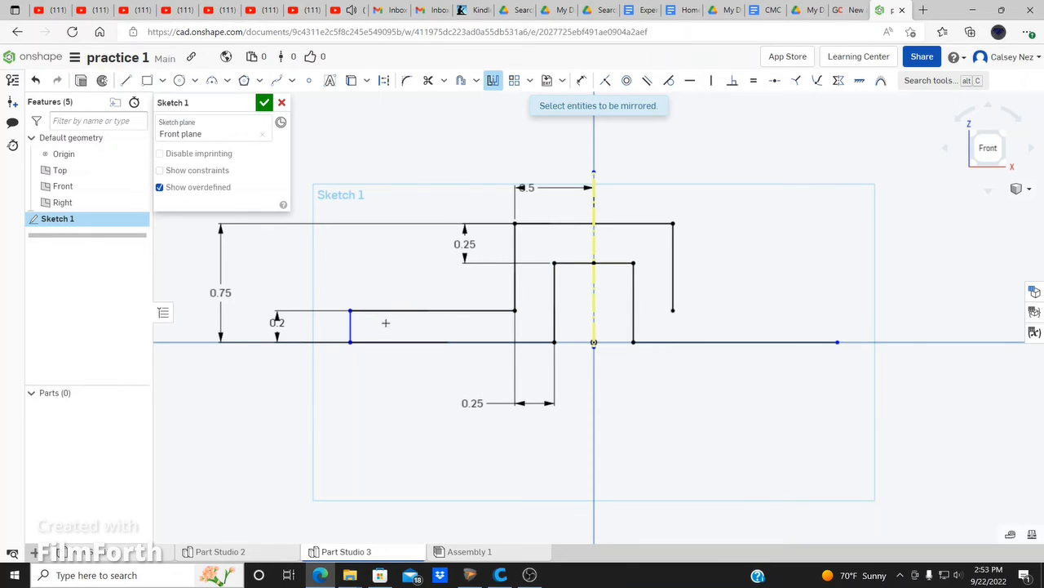
left_click(352, 331)
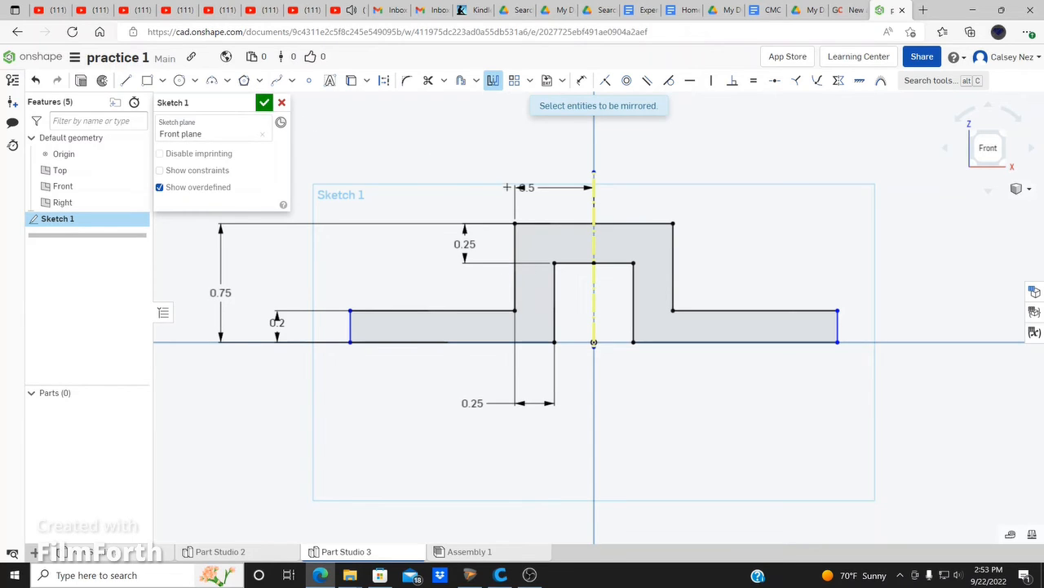
key("Escape")
left_click(493, 80)
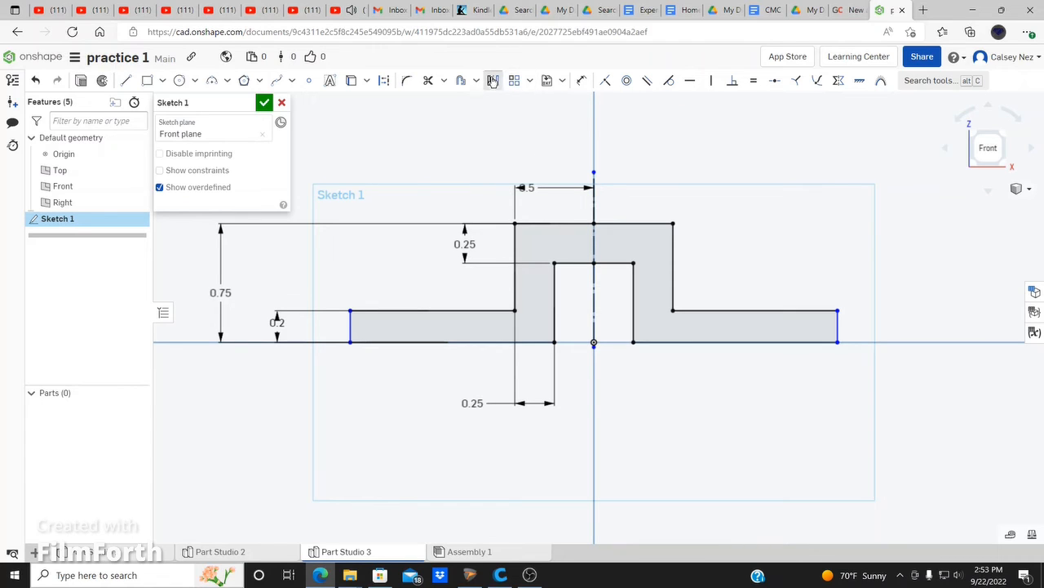
left_click(595, 194)
mouse_move(576, 201)
left_mouse_down()
mouse_move(514, 342)
mouse_move(336, 368)
left_mouse_up()
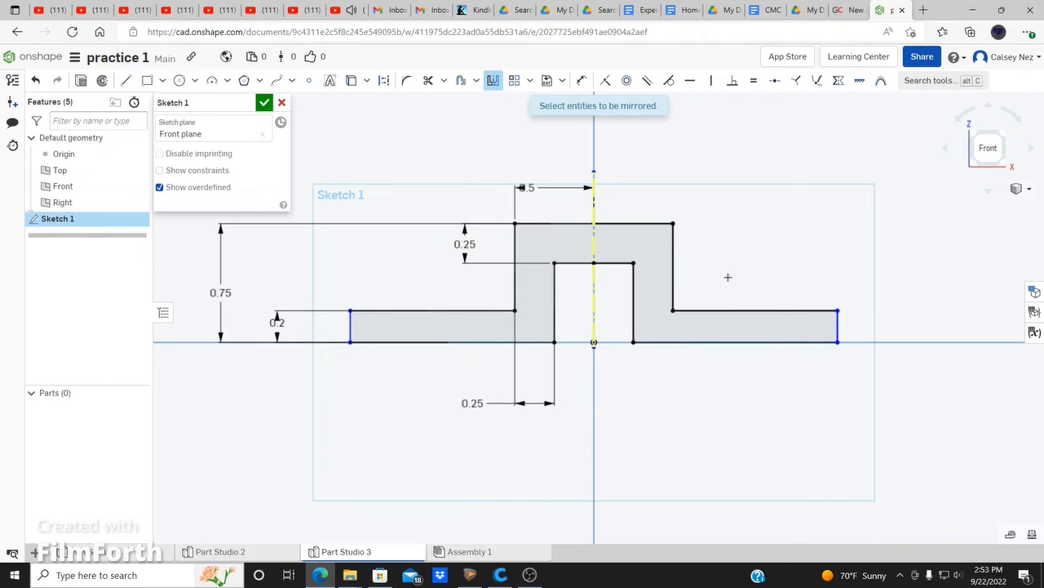
key("Escape")
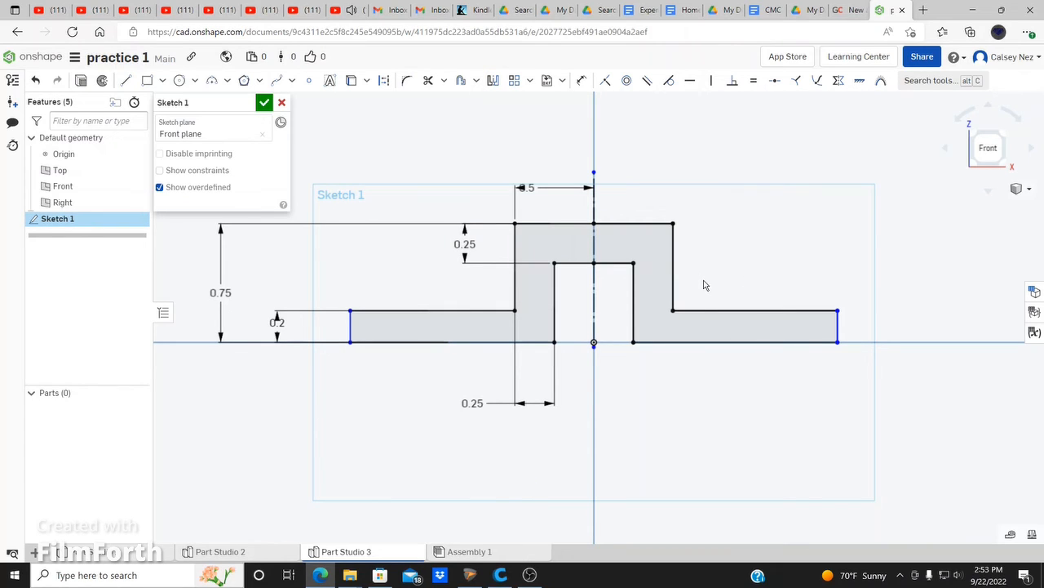
Undo all the mirrored lines so only the original half profile beside the centerline remains
key("ctrl+z")
key("ctrl+z")
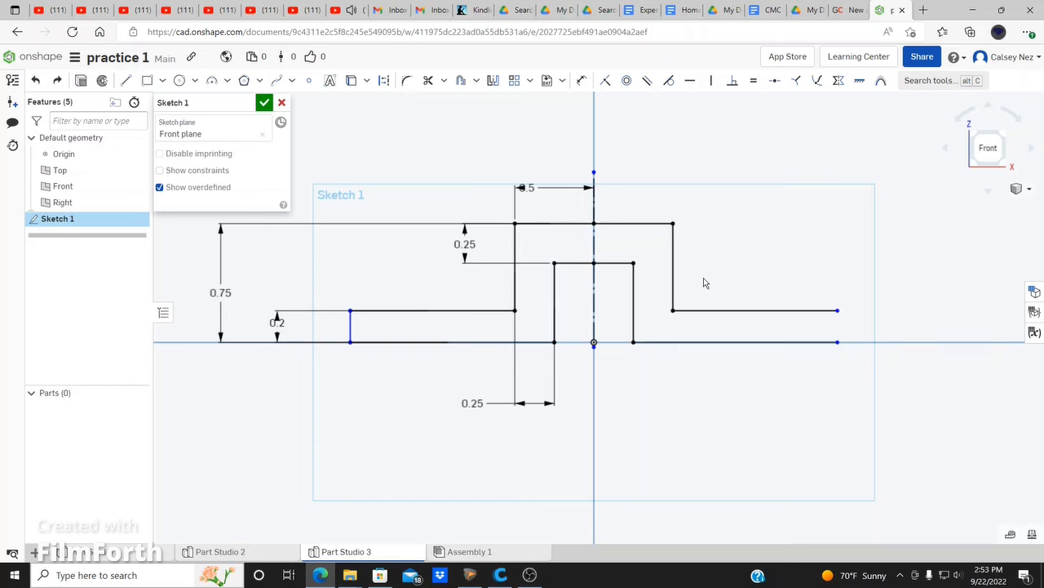
key("ctrl+z")
key("ctrl+z")
key("ctrl+z")
key("ctrl+z")
key("ctrl+z")
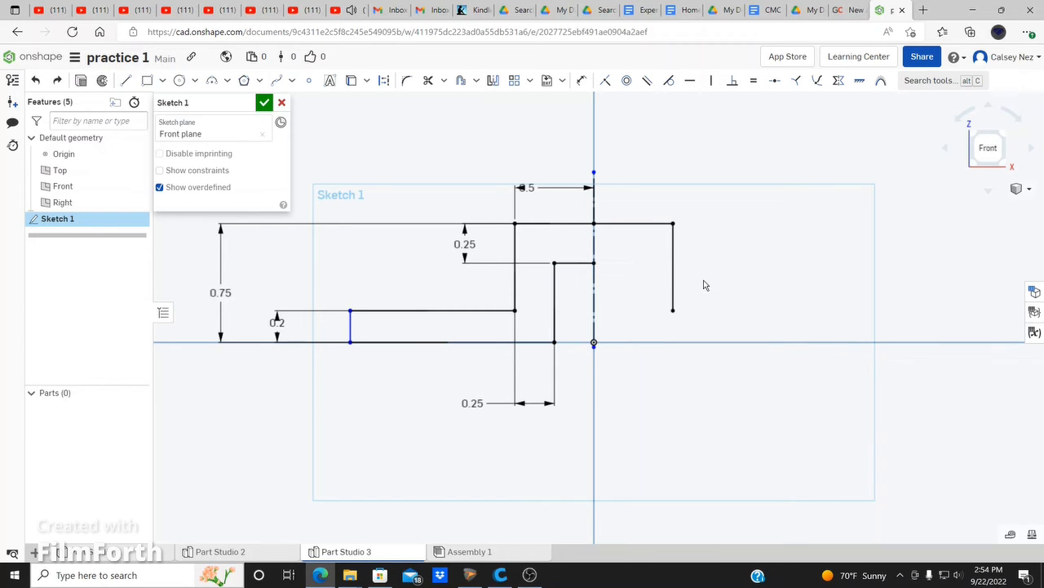
key("ctrl+z")
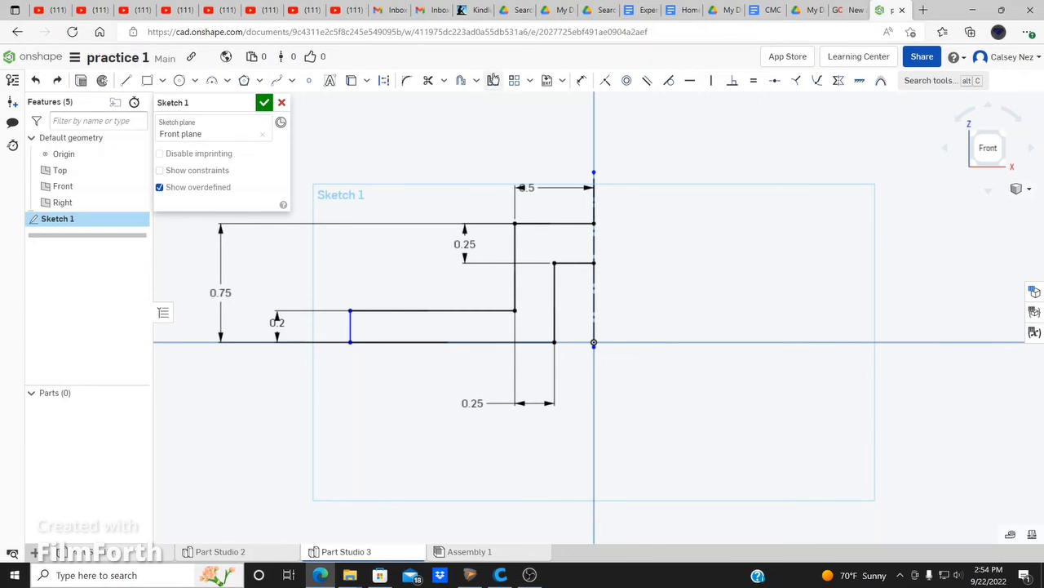
Mirror the whole half profile across the vertical centerline in a single window selection and finish the sketch
left_click(493, 80)
left_click(594, 319)
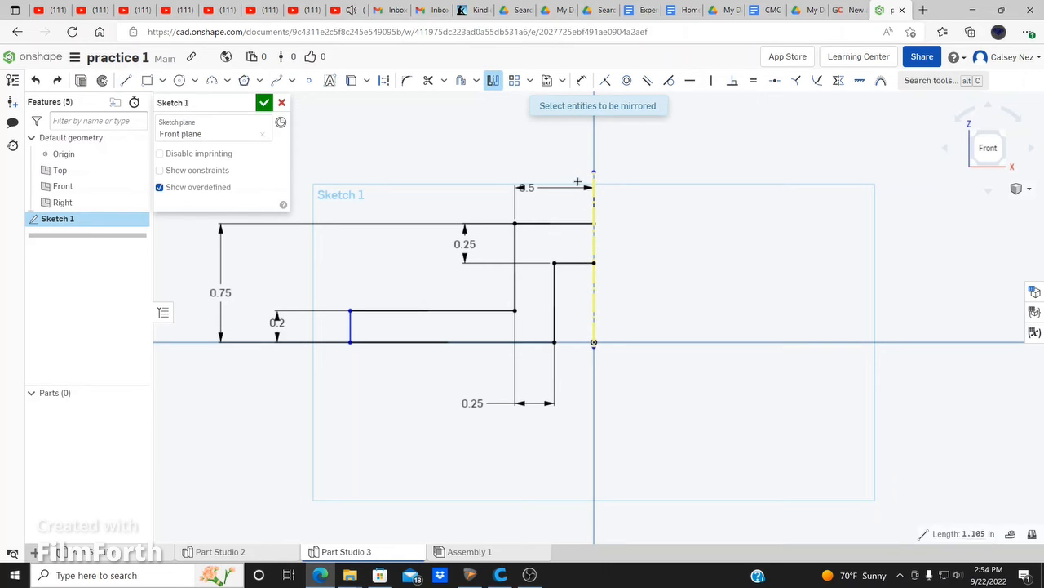
left_click_drag(578, 181, 346, 372)
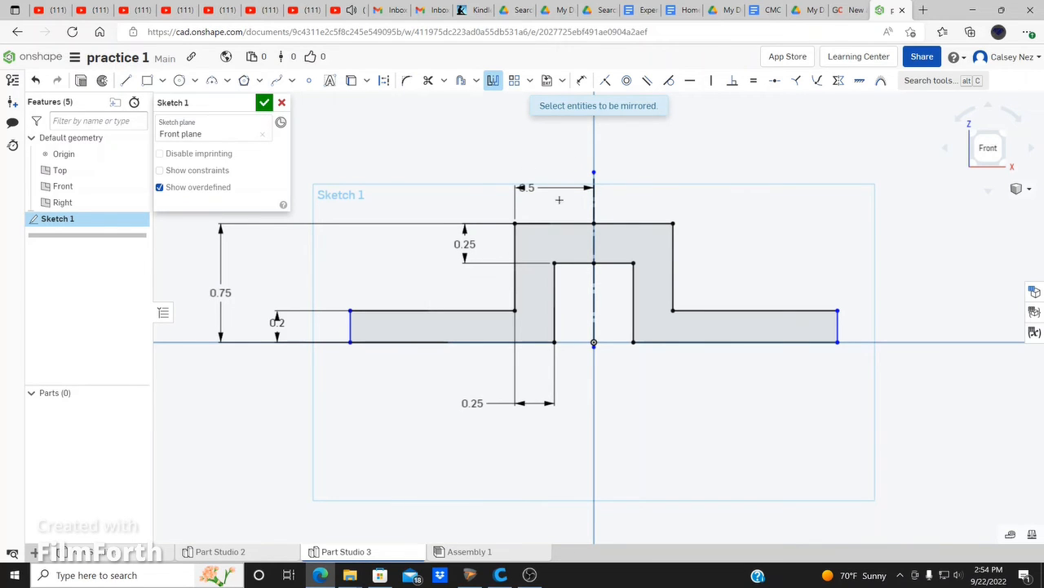
left_click_drag(576, 162, 303, 391)
left_click_drag(578, 146, 480, 163)
key("Escape")
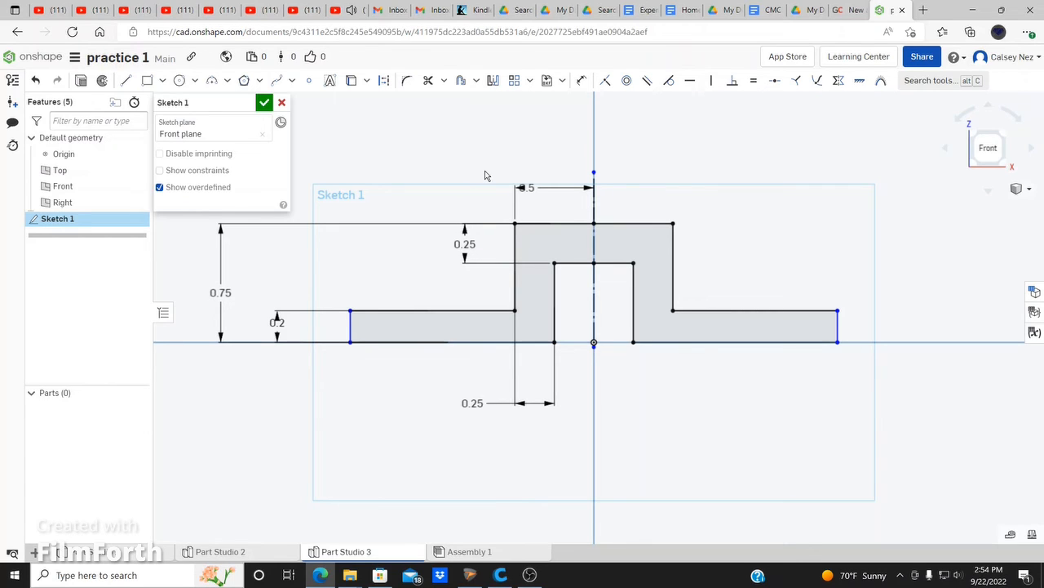
left_click(265, 102)
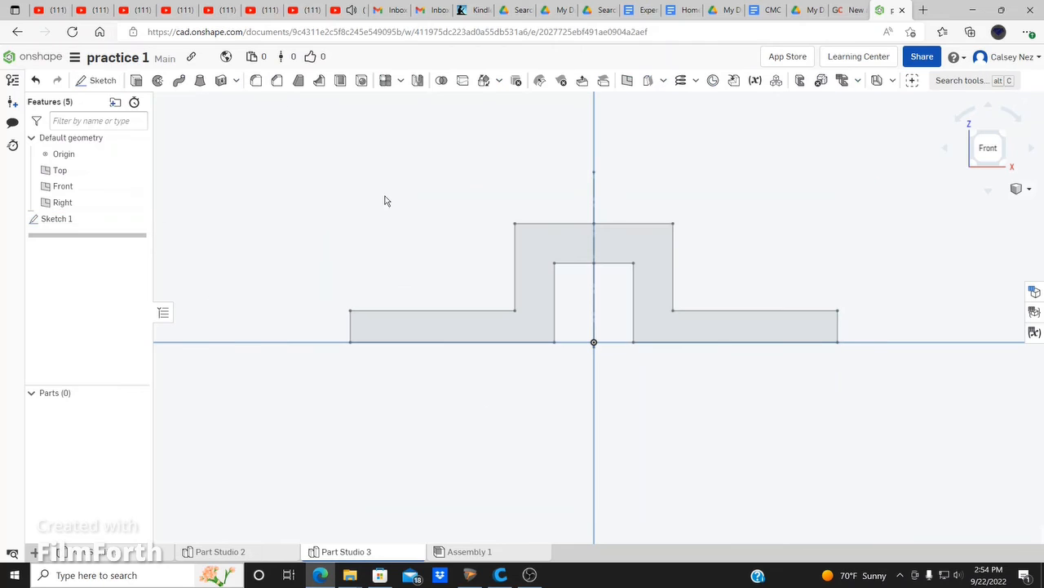
Extrude the closed symmetric profile as a new solid, symmetric about the sketch plane, with a depth of 1 in
left_click(136, 81)
mouse_move(555, 280)
right_mouse_down()
mouse_move(506, 268)
mouse_move(442, 283)
mouse_move(452, 291)
right_mouse_up()
left_click(181, 210)
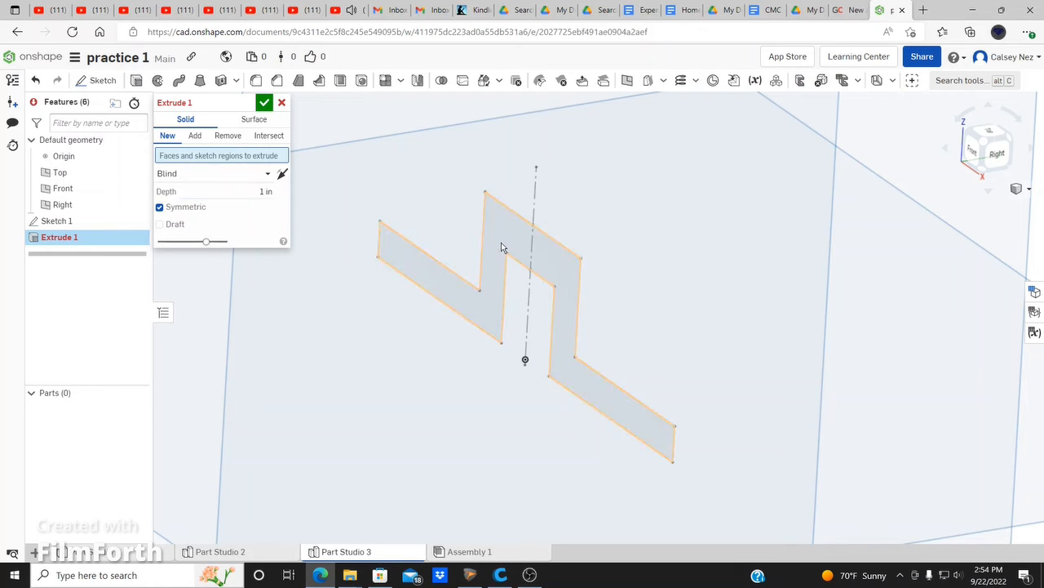
left_click(501, 246)
left_click(262, 203)
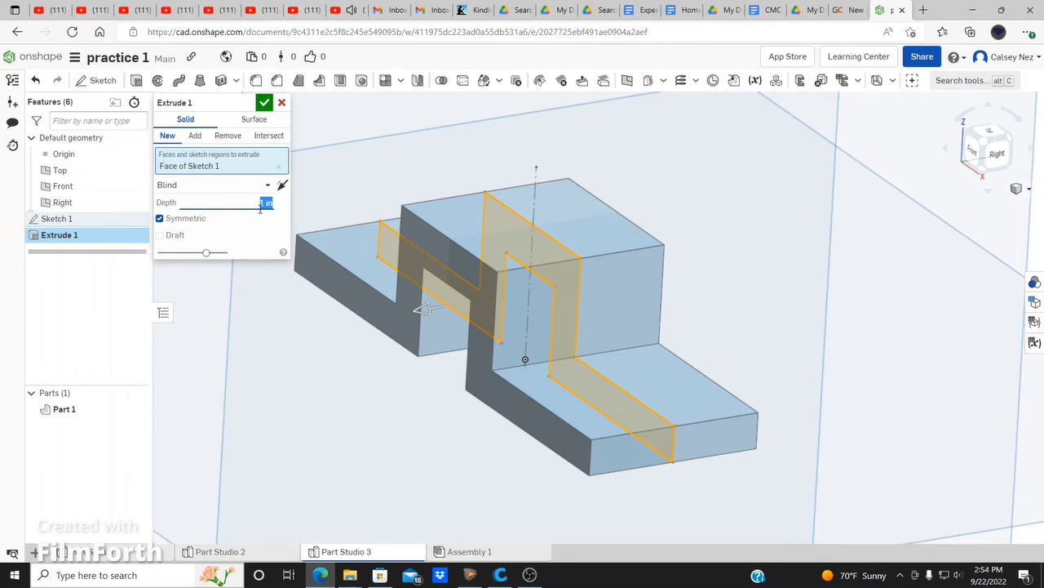
left_click(264, 102)
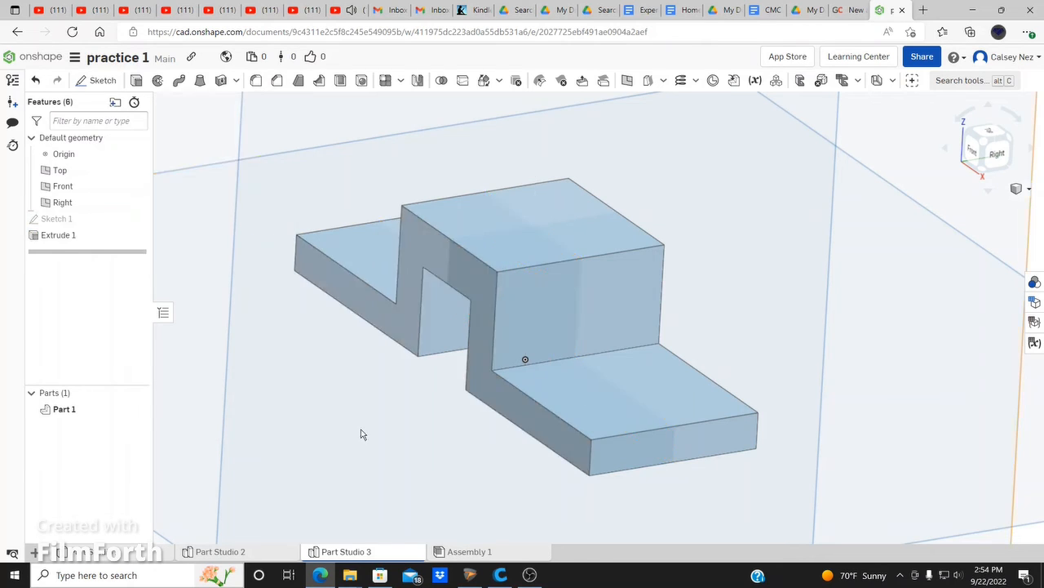
Start a new sketch on the top face of the part's raised middle block
left_click(362, 434)
scroll(432, 400, "up", 2)
scroll(443, 389, "down", 5)
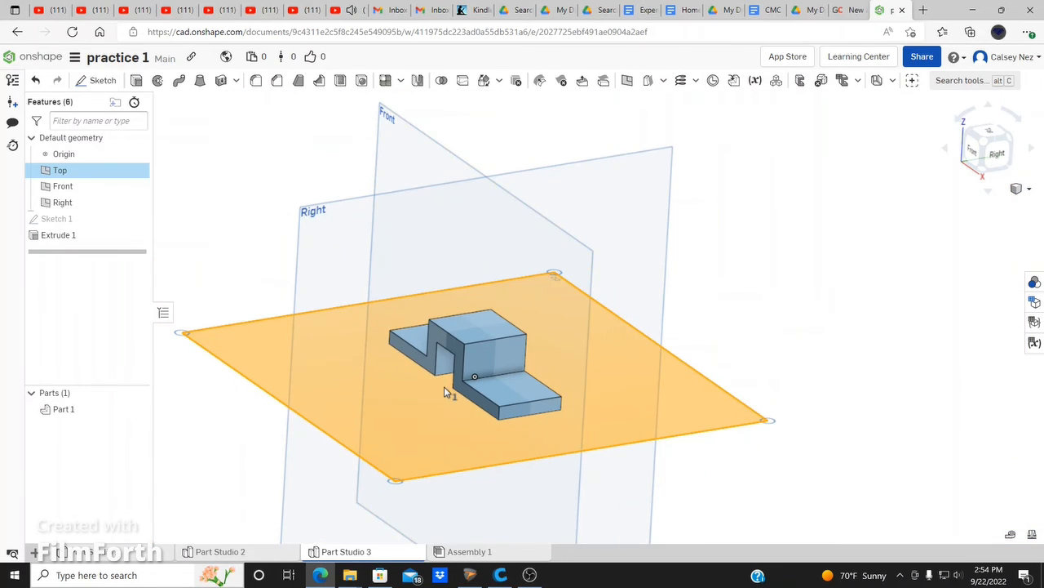
left_click(796, 420)
scroll(487, 348, "up", 2)
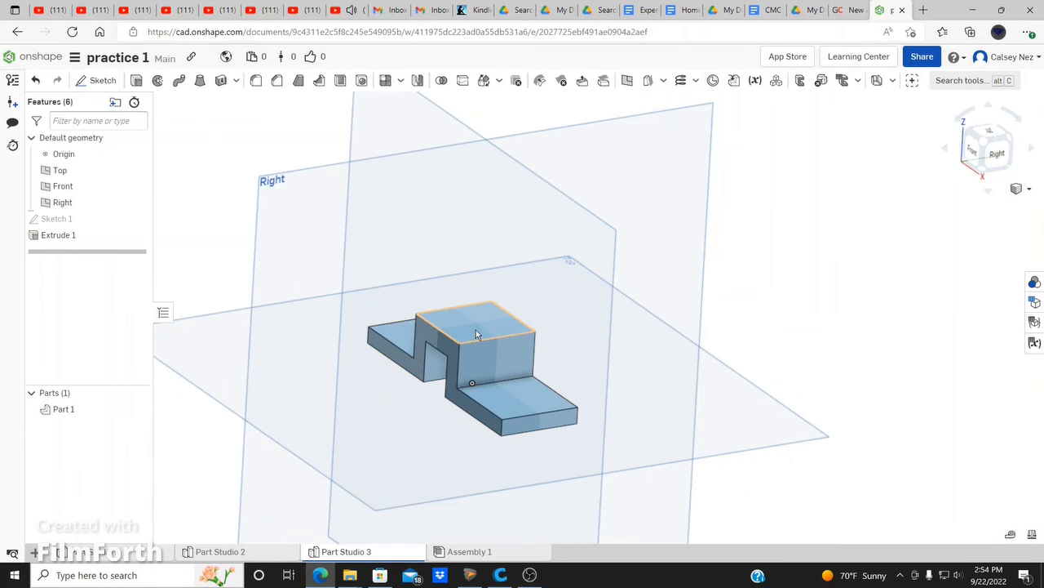
left_click(478, 326)
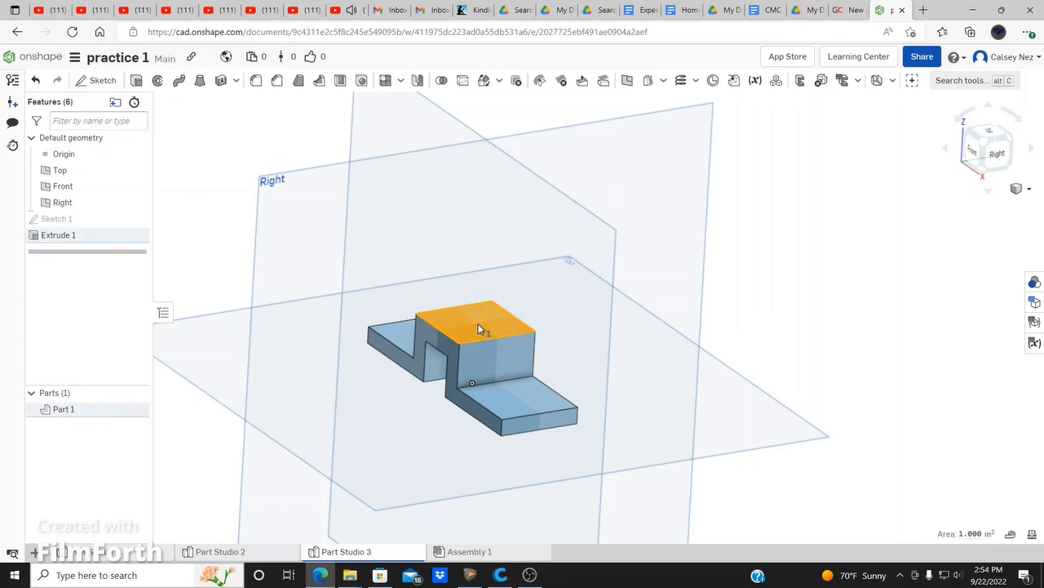
left_click(93, 83)
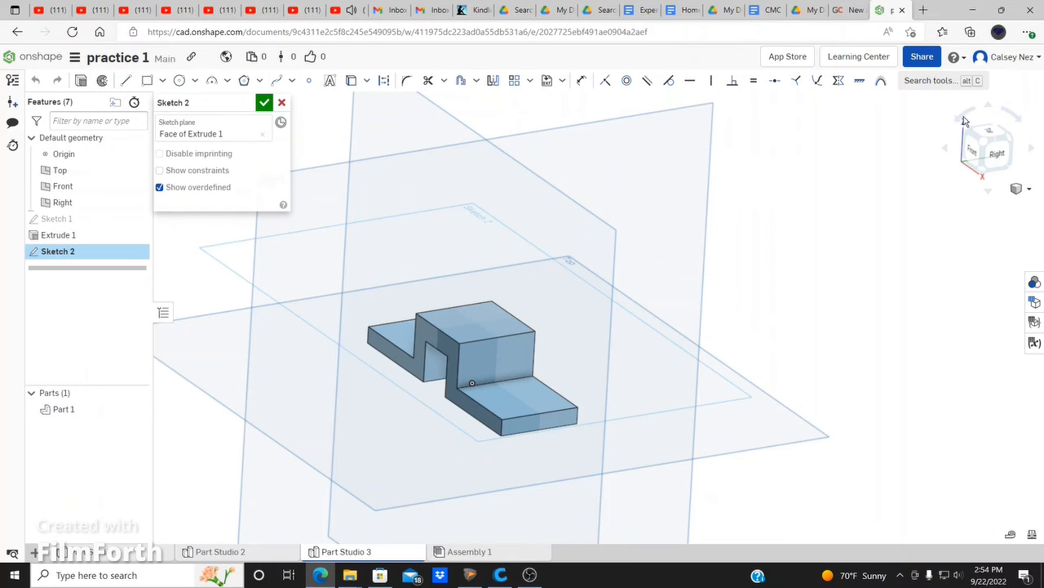
Sketch a circle about 0.54 in in diameter centered on the origin on the raised block's top face
left_click(989, 132)
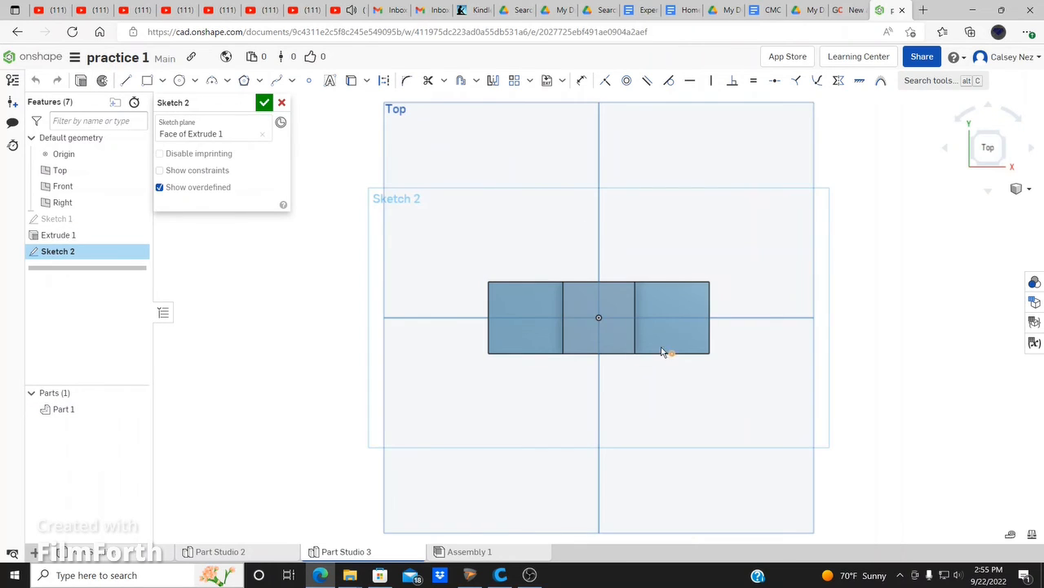
scroll(663, 349, "down", 3)
left_click(1023, 197)
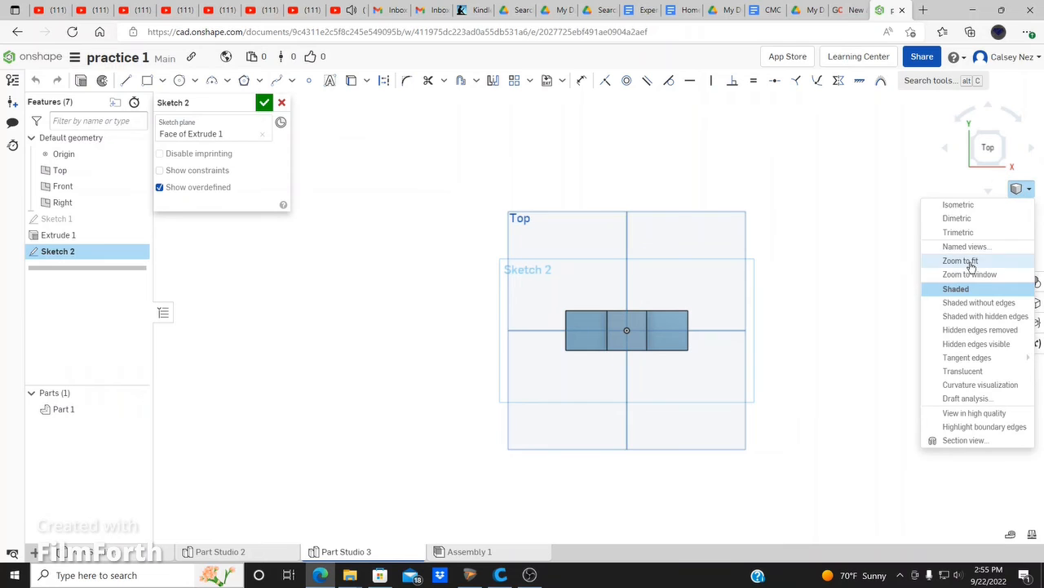
left_click(982, 265)
scroll(517, 312, "up", 5)
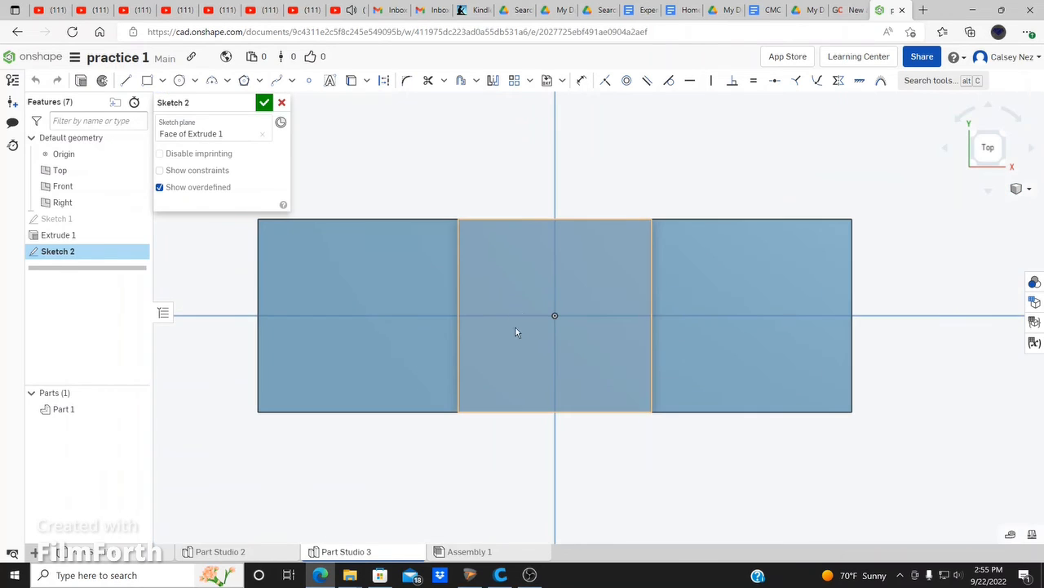
left_click(185, 84)
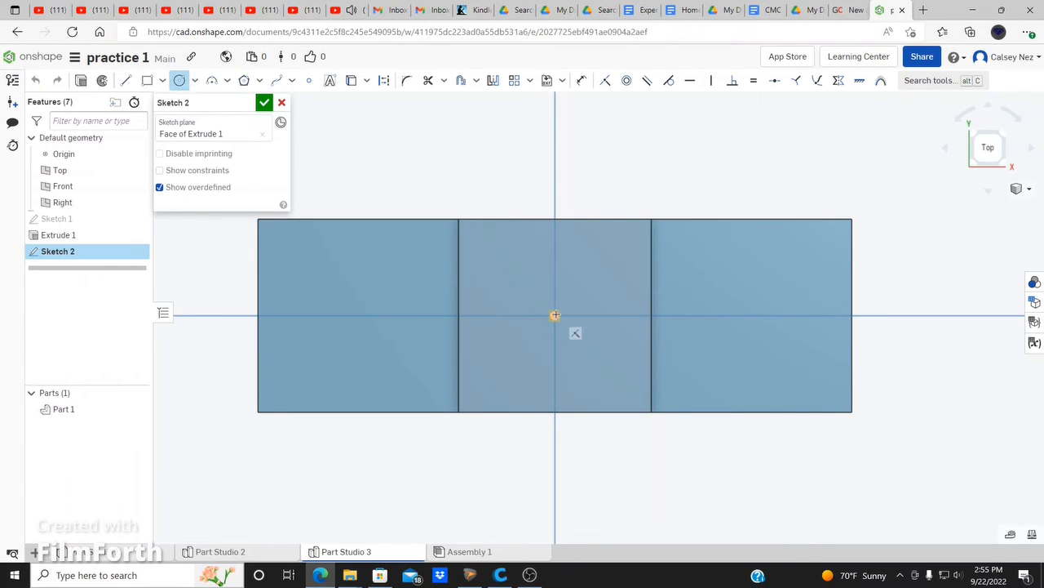
left_click(555, 315)
left_click(607, 315)
key("Escape")
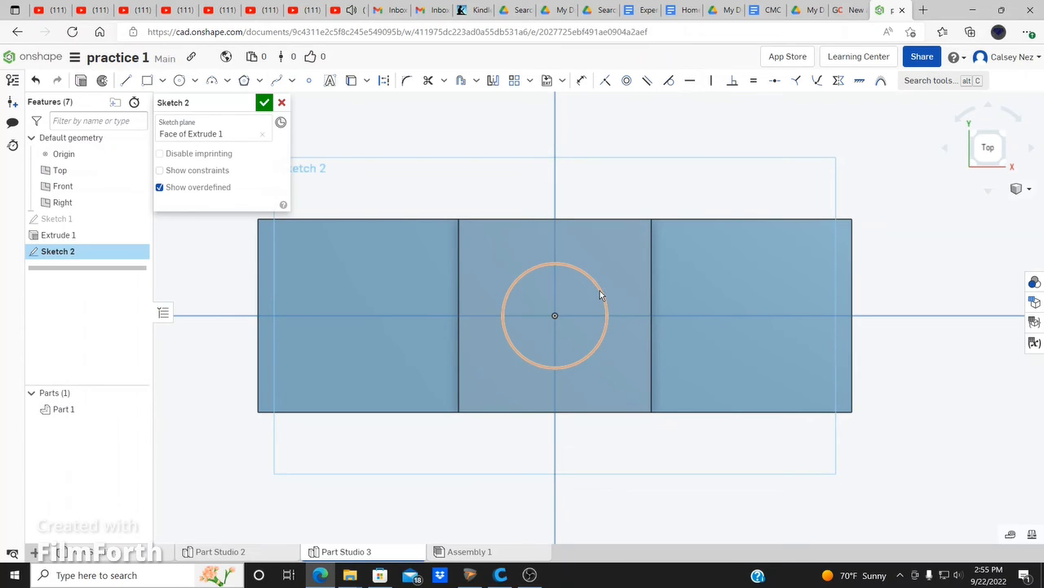
Try to dimension the distance from the circle's center to the raised block's upper edge at 0.5 in
left_click(584, 83)
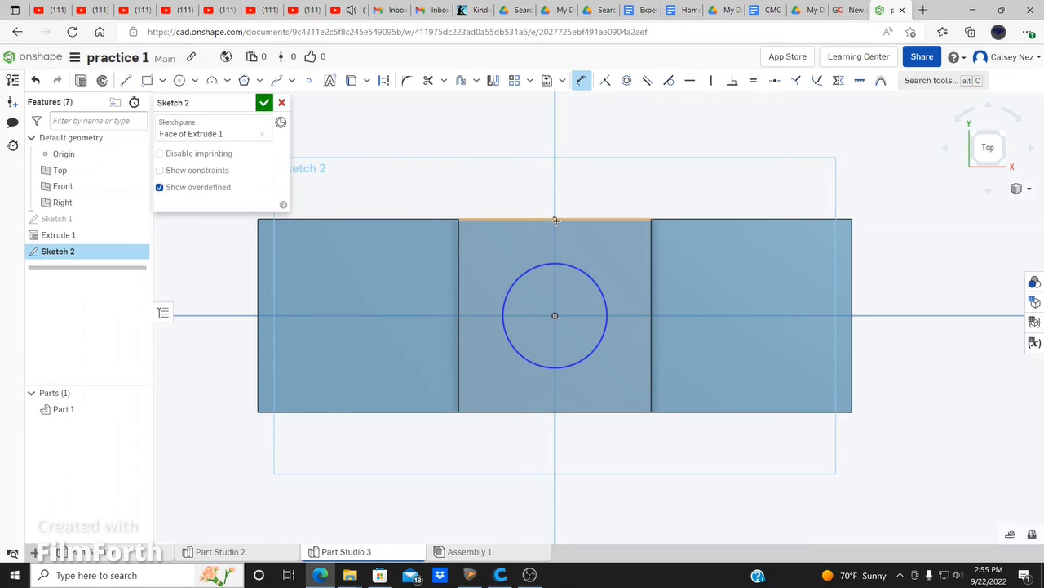
left_click(532, 270)
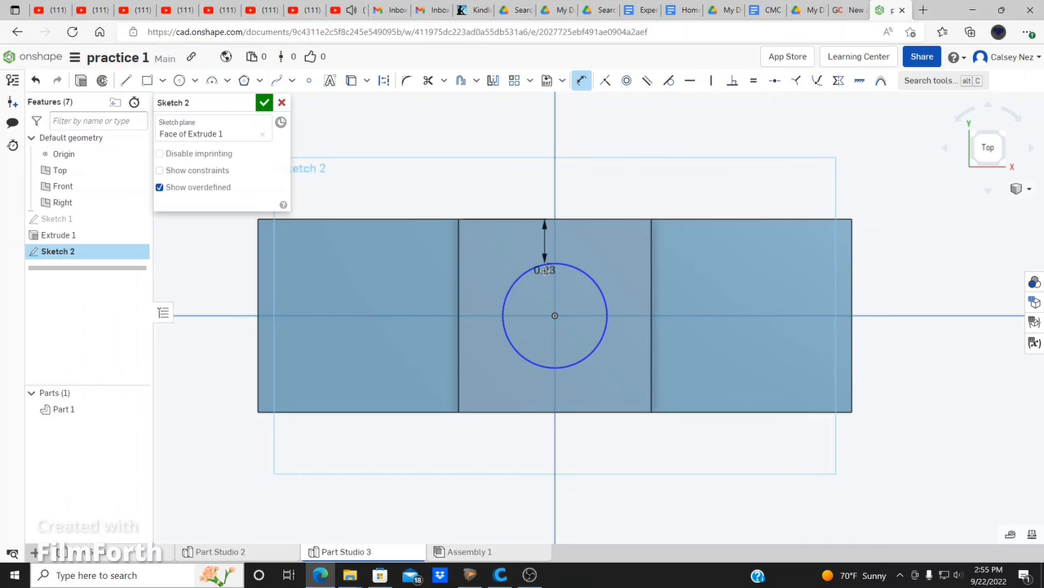
key("Escape")
left_click(555, 317)
left_click(590, 220)
left_click(623, 181)
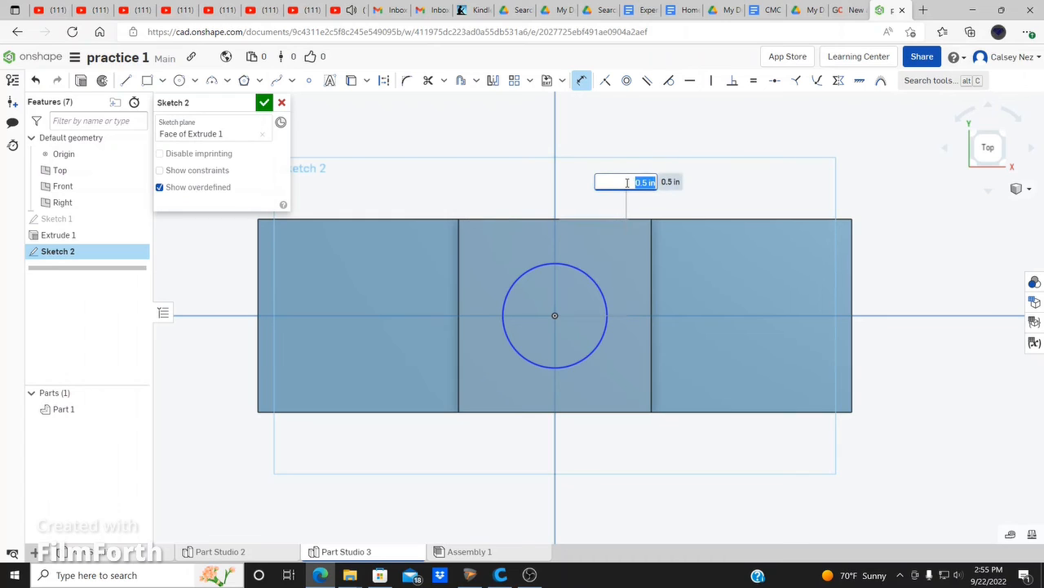
type("0.0")
key("Return")
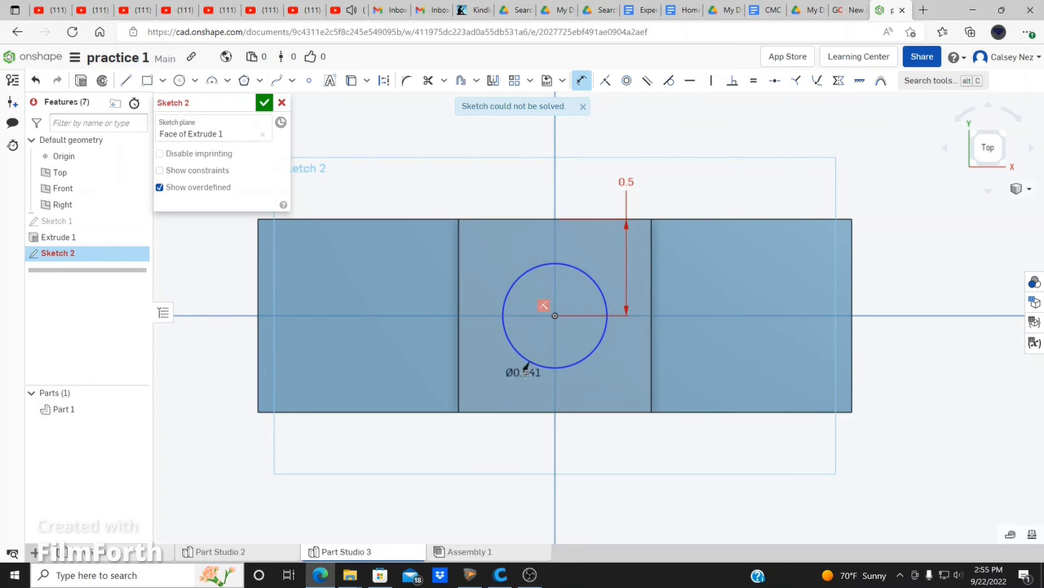
Try to dimension the distance from the circle's center to the raised block's left edge at 0.5 in
left_click(581, 80)
left_click(555, 315)
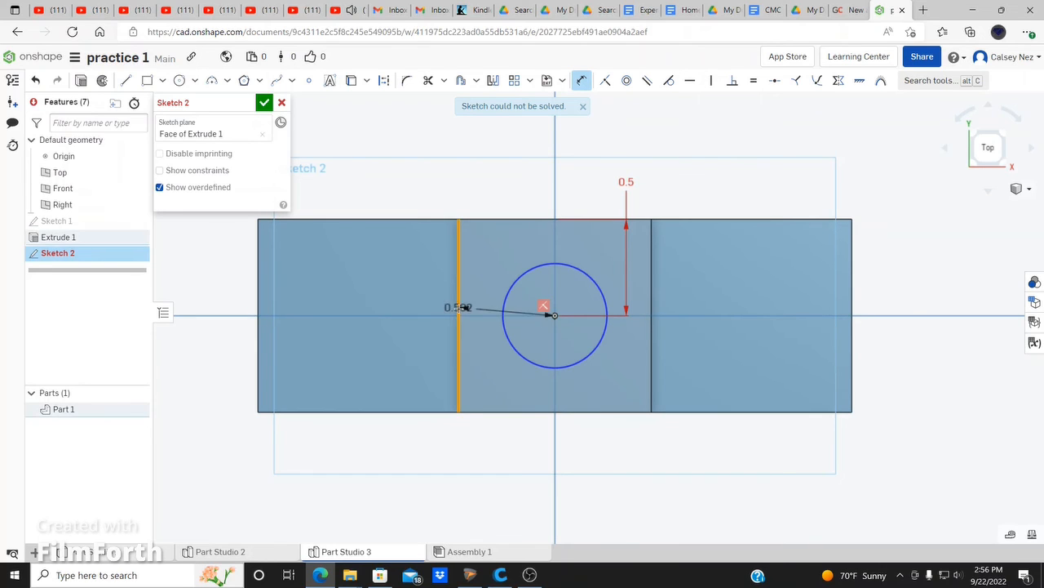
left_click(459, 307)
left_click(499, 445)
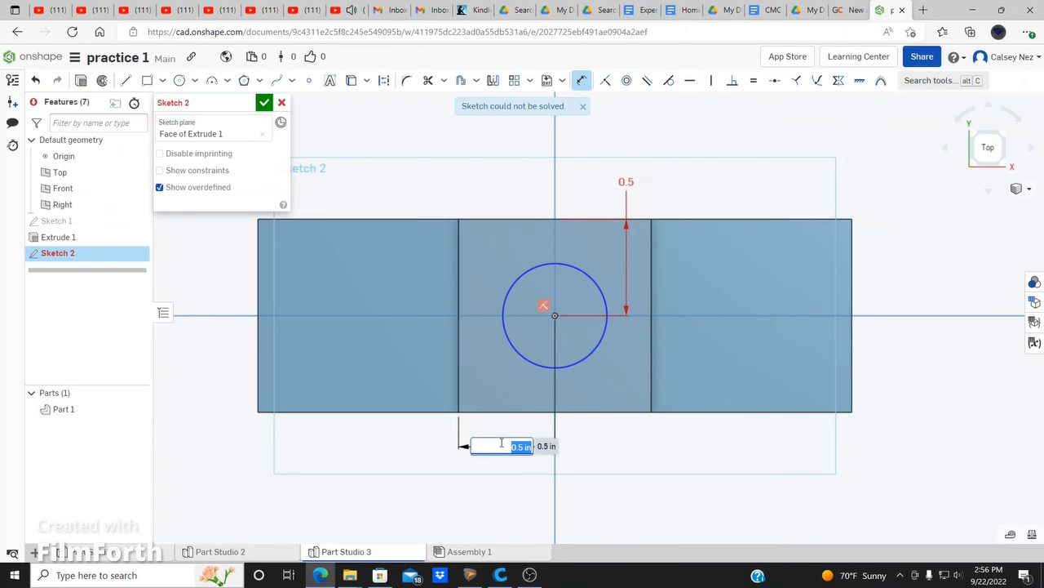
type("0.5")
key("Return")
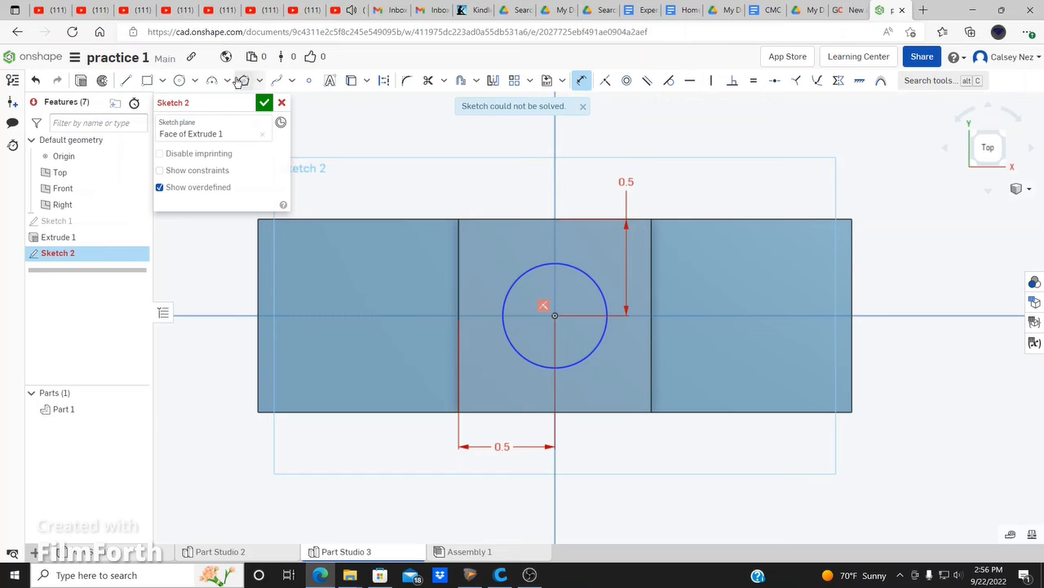
Undo both dimensions that locate the circle's center from the block's edges, redo them, and undo them again
left_click(37, 81)
left_click(37, 80)
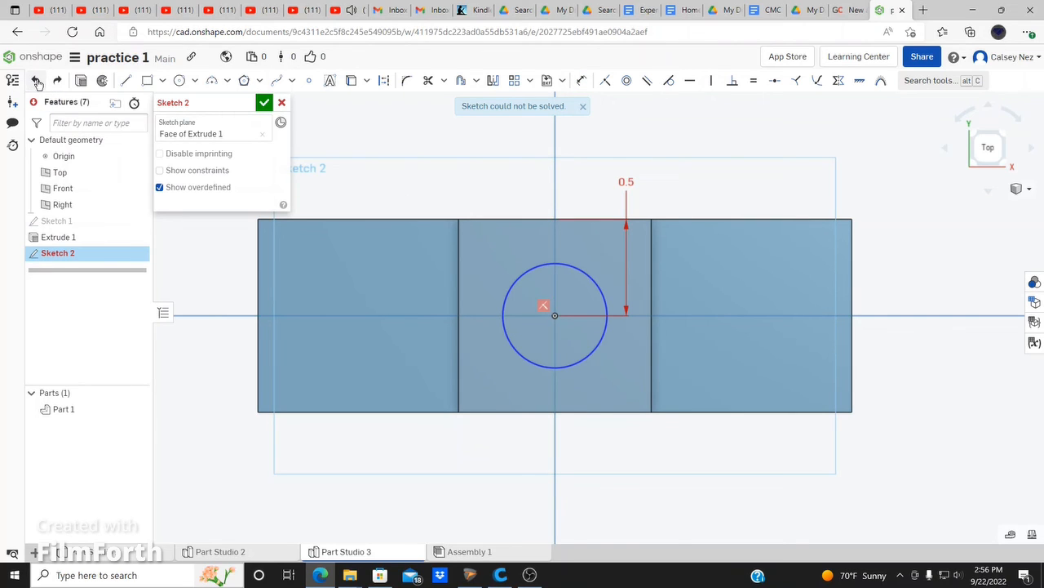
left_click(37, 80)
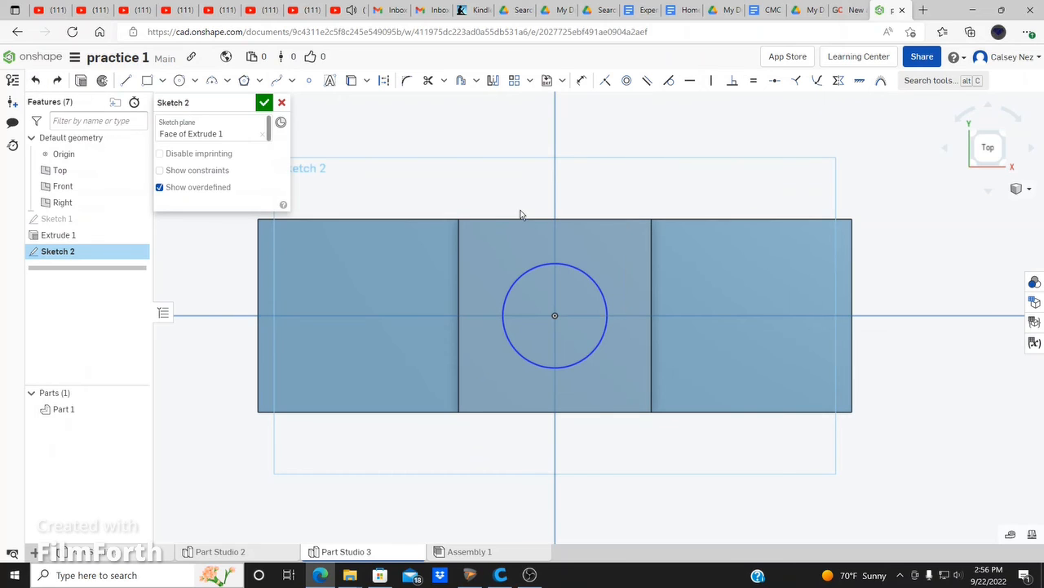
left_click(59, 81)
left_click(59, 81)
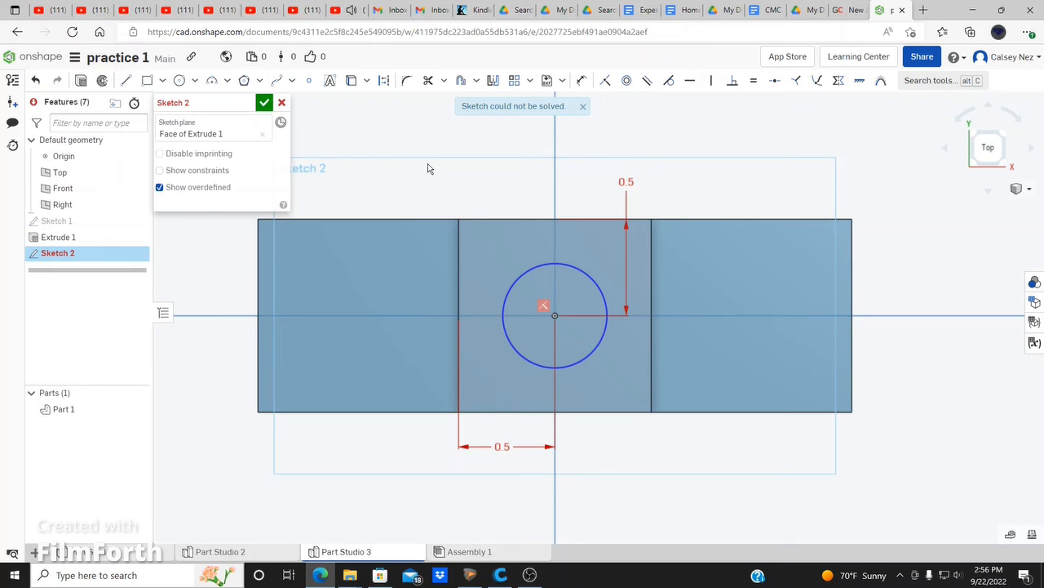
key("ctrl+z")
key("ctrl+z")
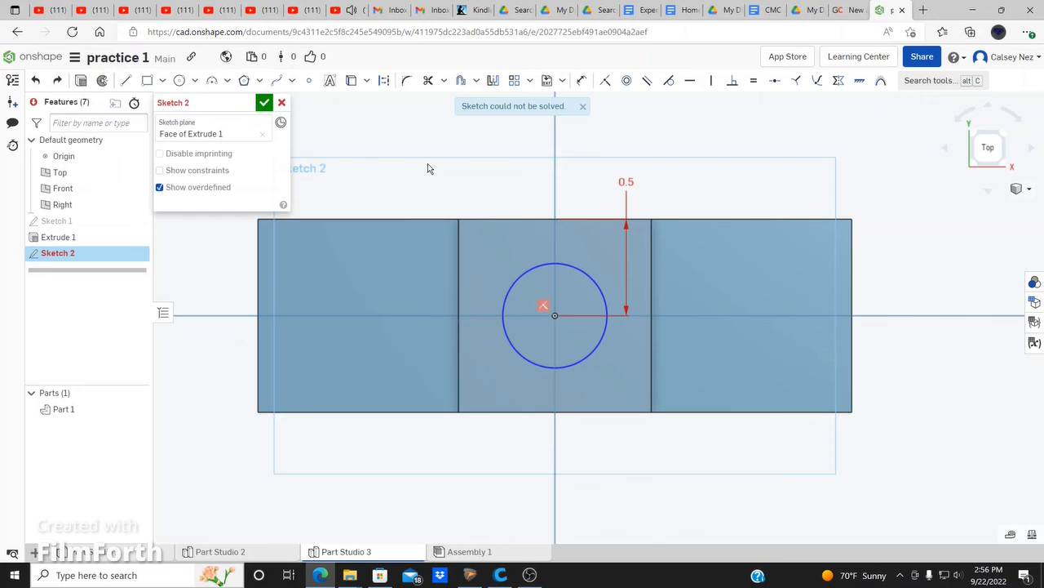
key("ctrl+z")
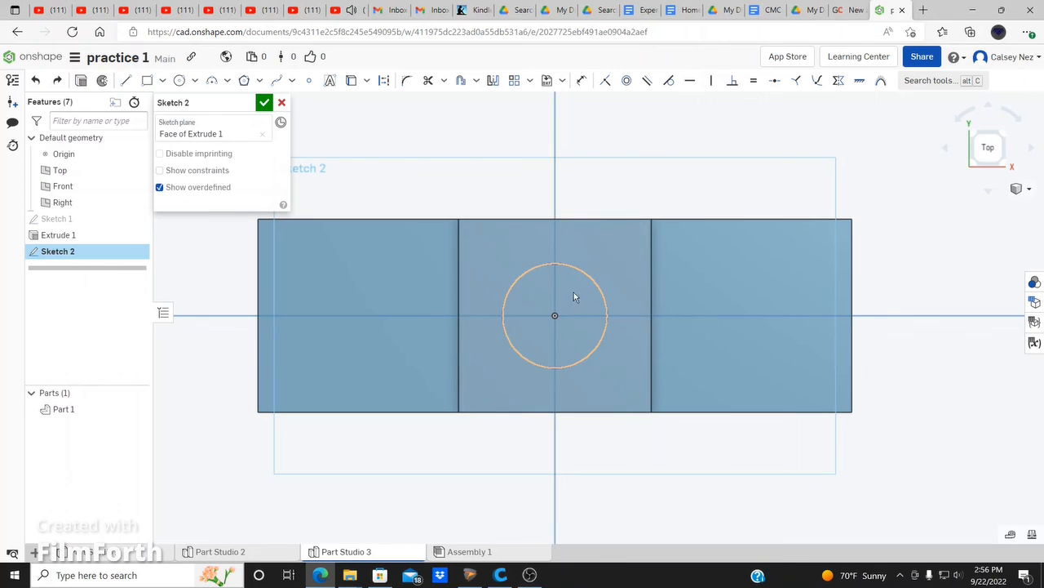
Dimension the circle's diameter on the raised top face at 1 in and move the dimension label closer to the block
left_click(582, 81)
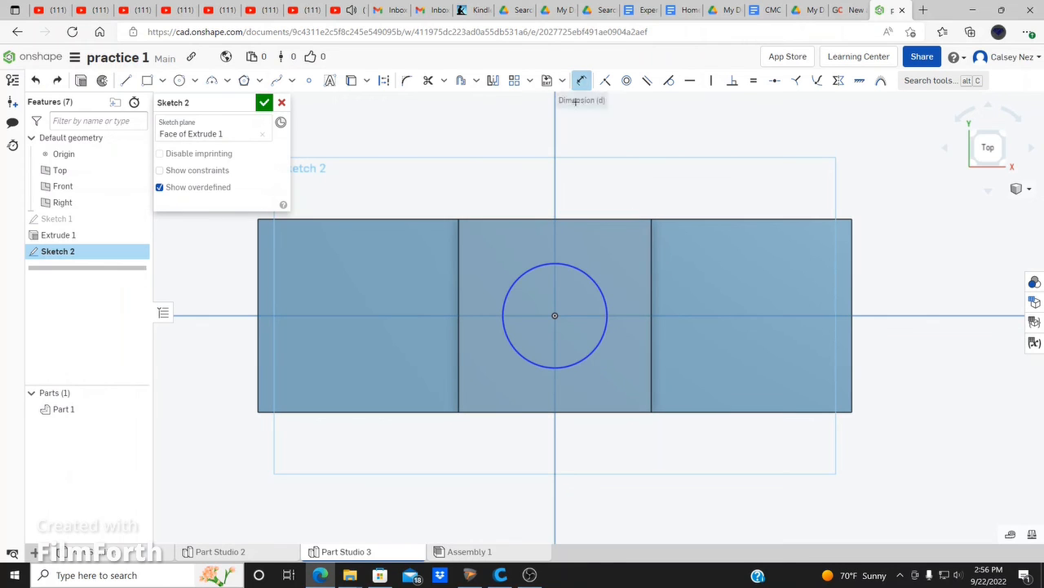
left_click(574, 267)
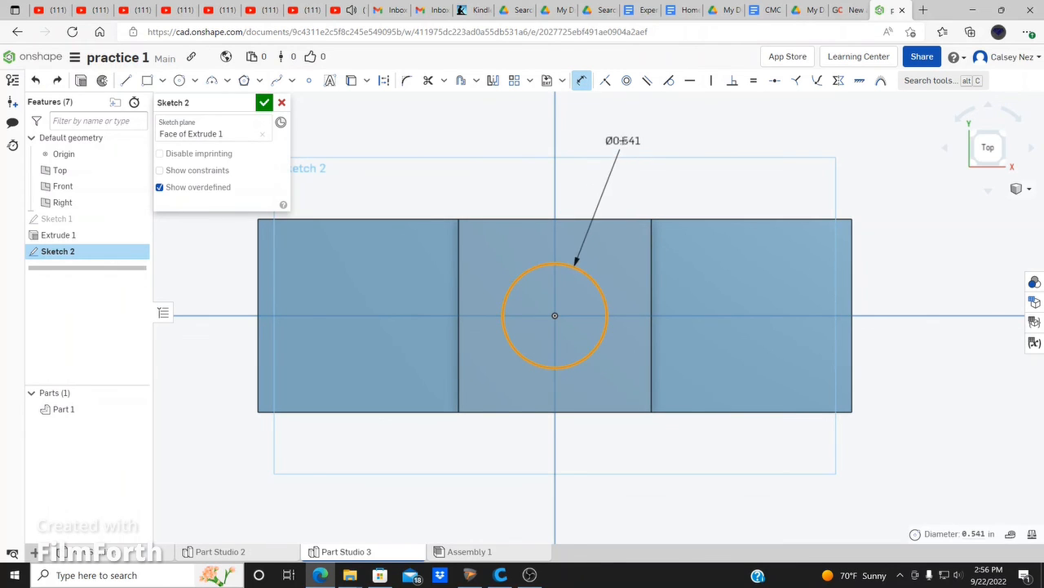
left_click(622, 141)
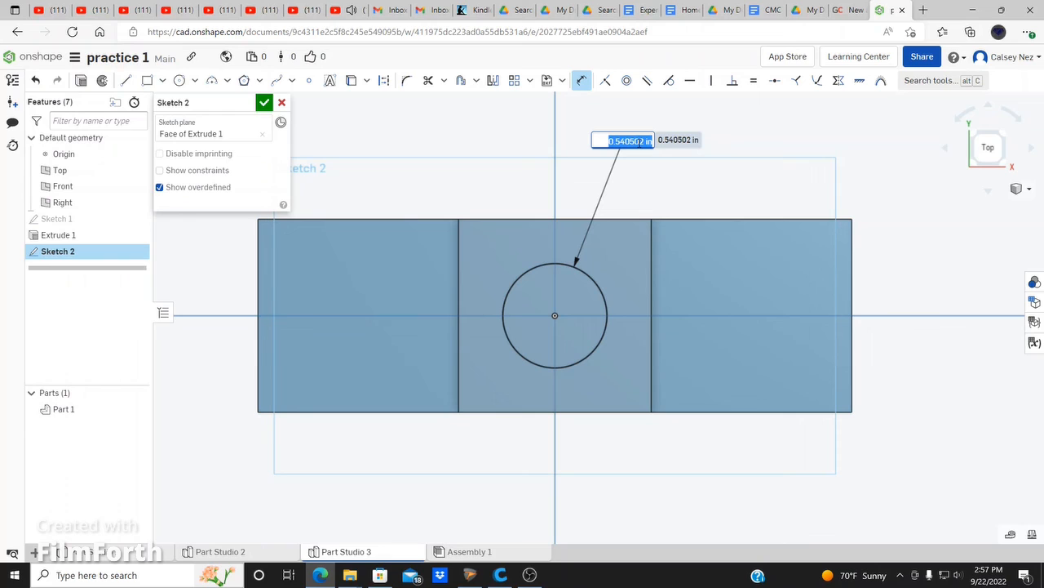
type("1")
key("Return")
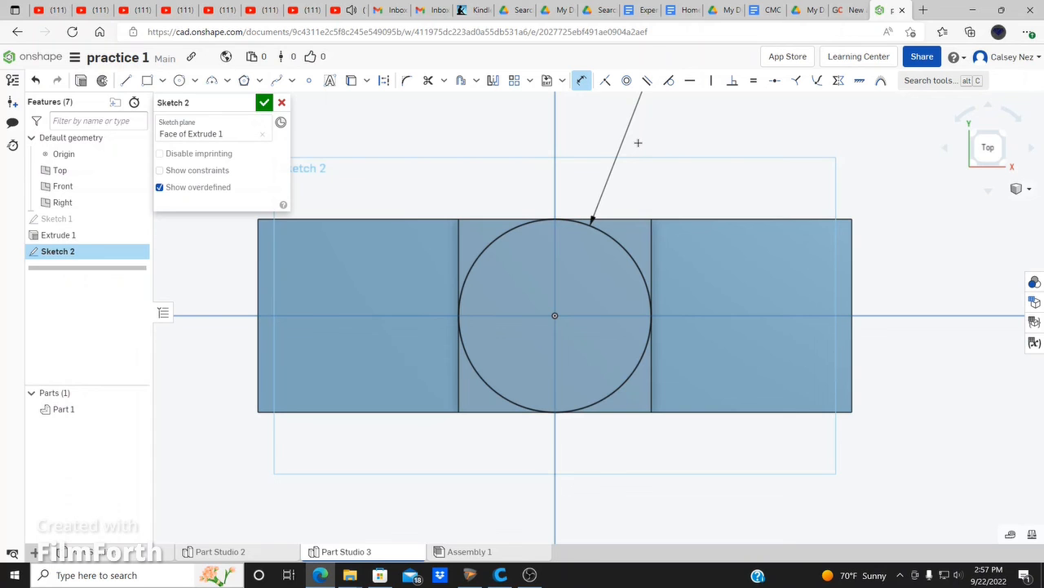
scroll(625, 163, "up", 3)
scroll(571, 188, "down", 7)
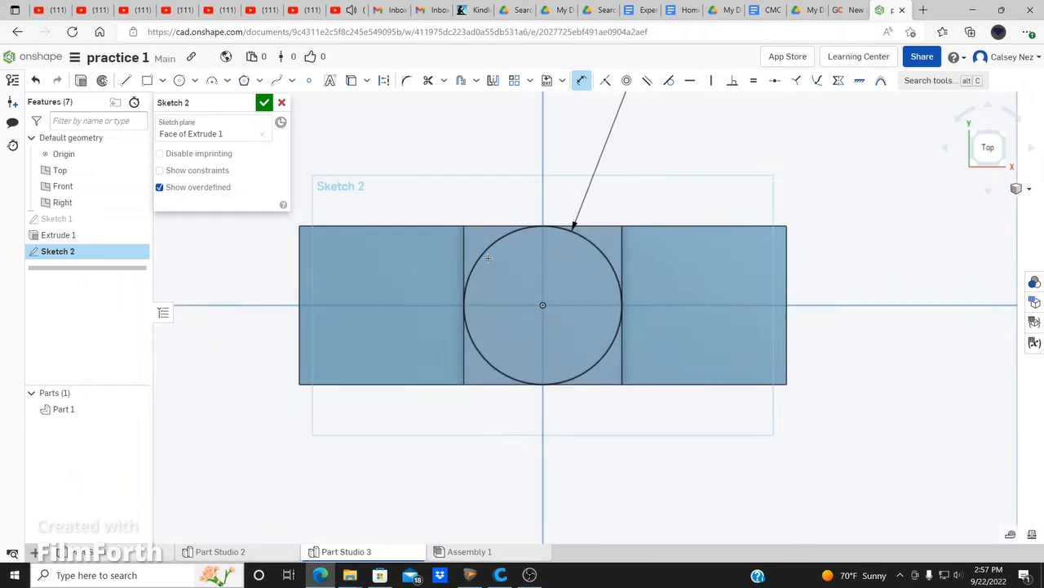
left_click_drag(573, 137, 554, 213)
scroll(525, 235, "up", 5)
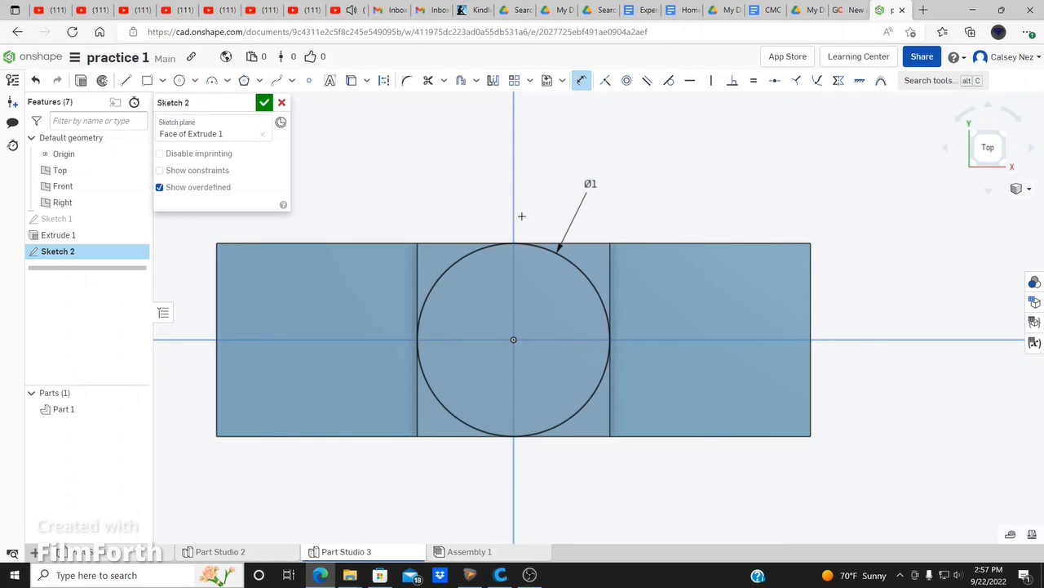
Set the circle's diameter to 0.875 in and finish the top-face sketch
double_click(590, 184)
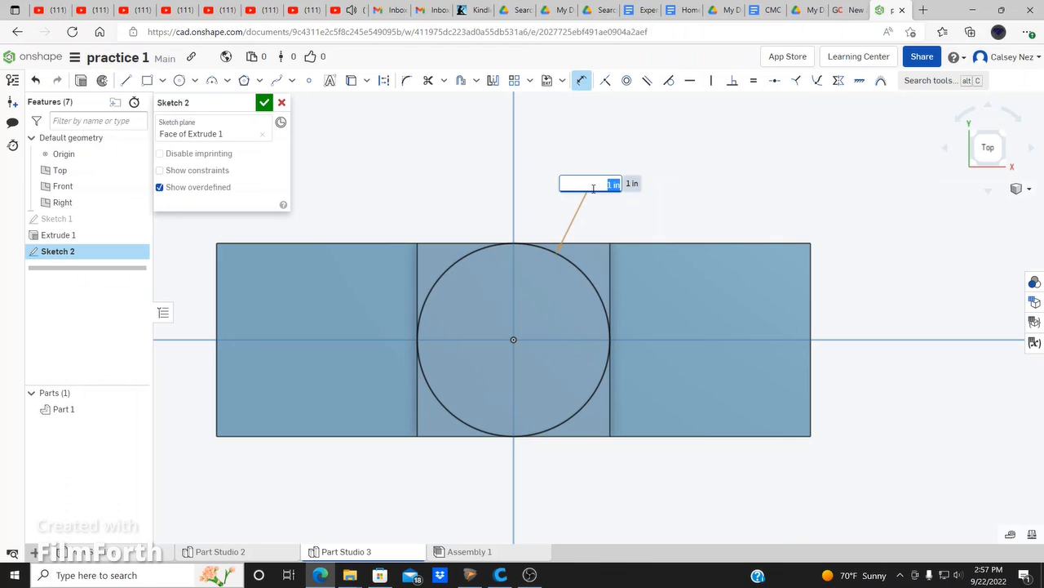
type("0.875")
key("Return")
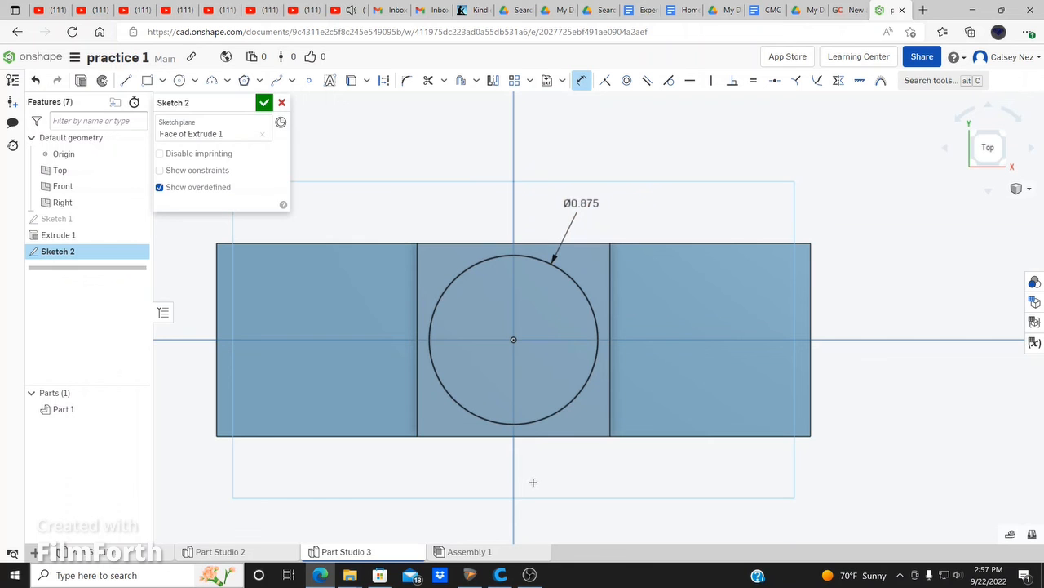
mouse_move(534, 483)
middle_mouse_down()
mouse_move(532, 460)
mouse_move(527, 468)
middle_mouse_up()
mouse_move(527, 468)
right_mouse_down()
mouse_move(527, 422)
mouse_move(506, 378)
mouse_move(496, 397)
right_mouse_up()
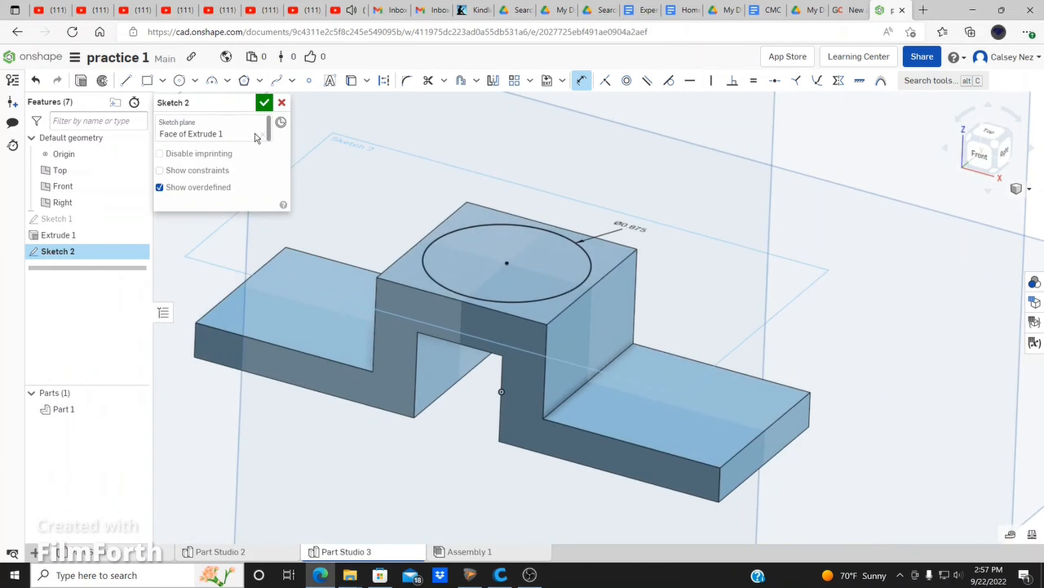
left_click(264, 104)
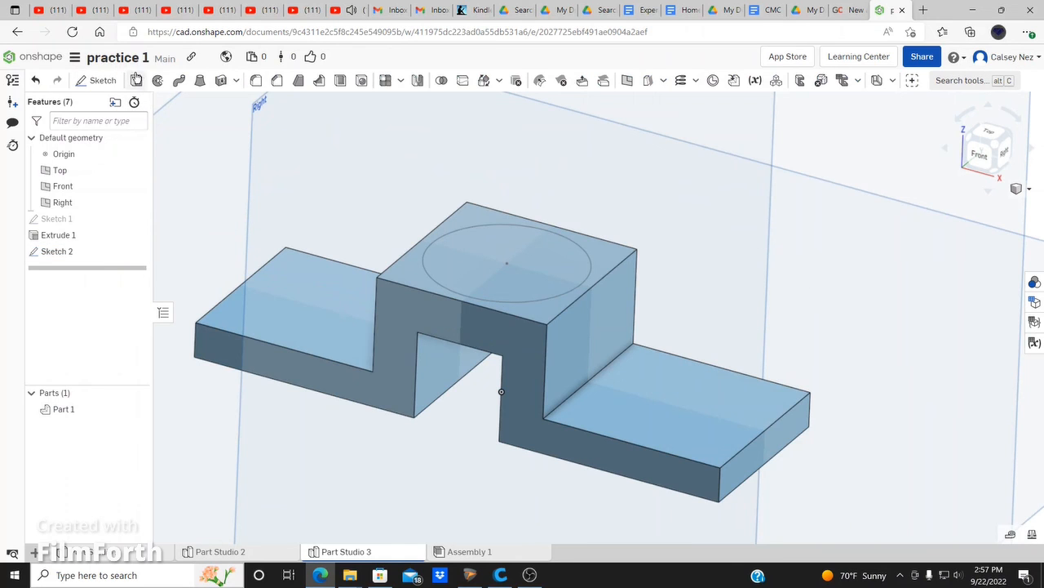
Cut the 0.875 in circle through the raised block with a Remove extrude set to Through all
key("shift+e")
left_click(235, 137)
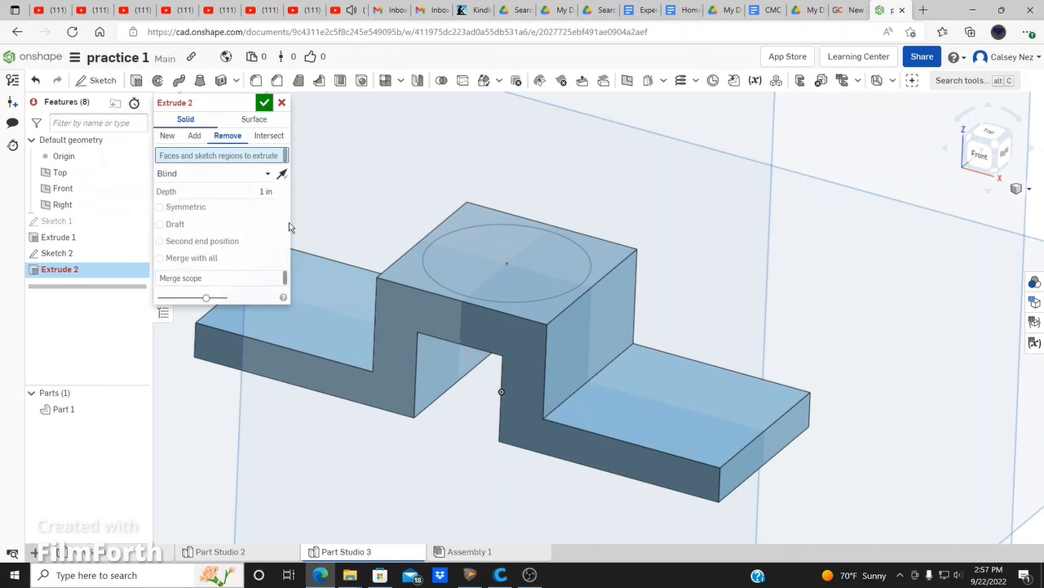
left_click(544, 271)
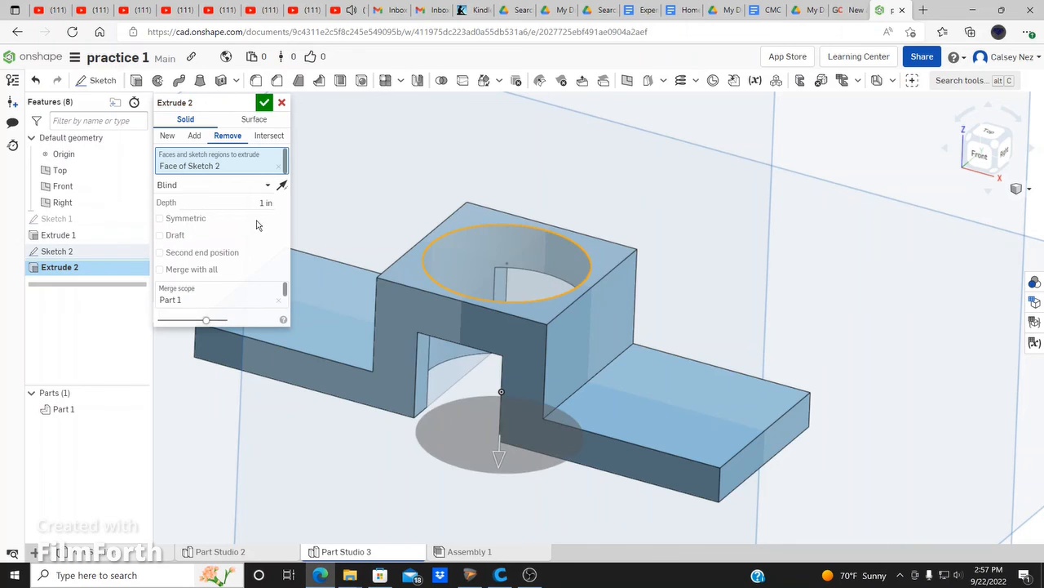
left_click(264, 187)
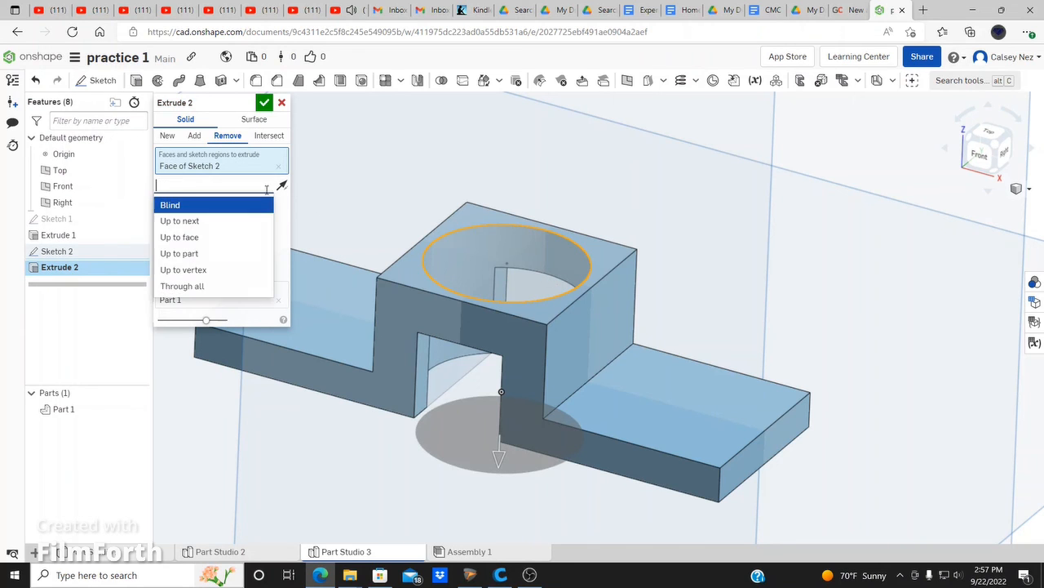
left_click(228, 285)
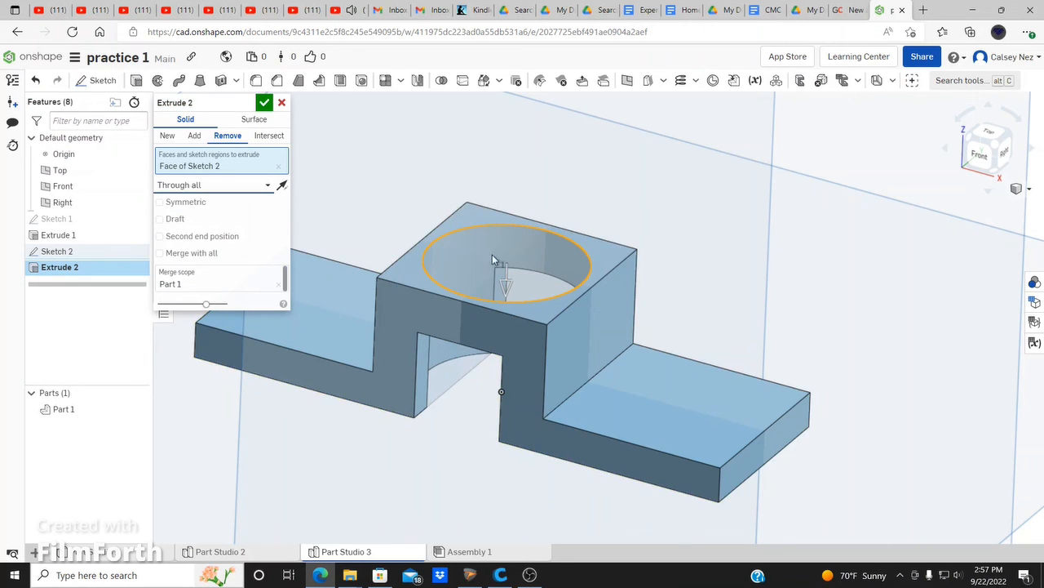
left_click(265, 104)
left_click(449, 457)
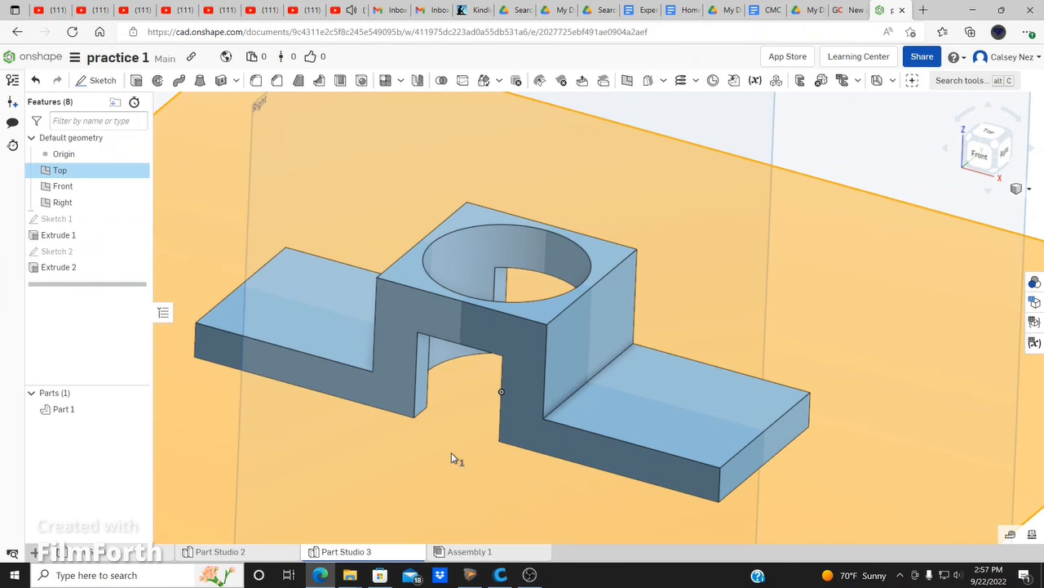
scroll(445, 421, "up", 1)
scroll(446, 420, "down", 3)
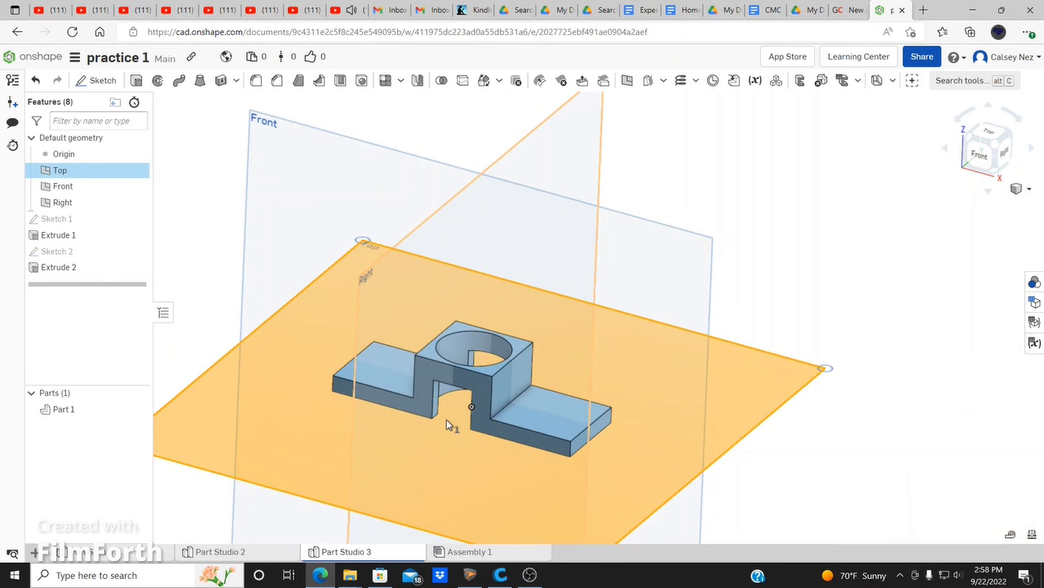
left_click(813, 306)
scroll(492, 408, "up", 3)
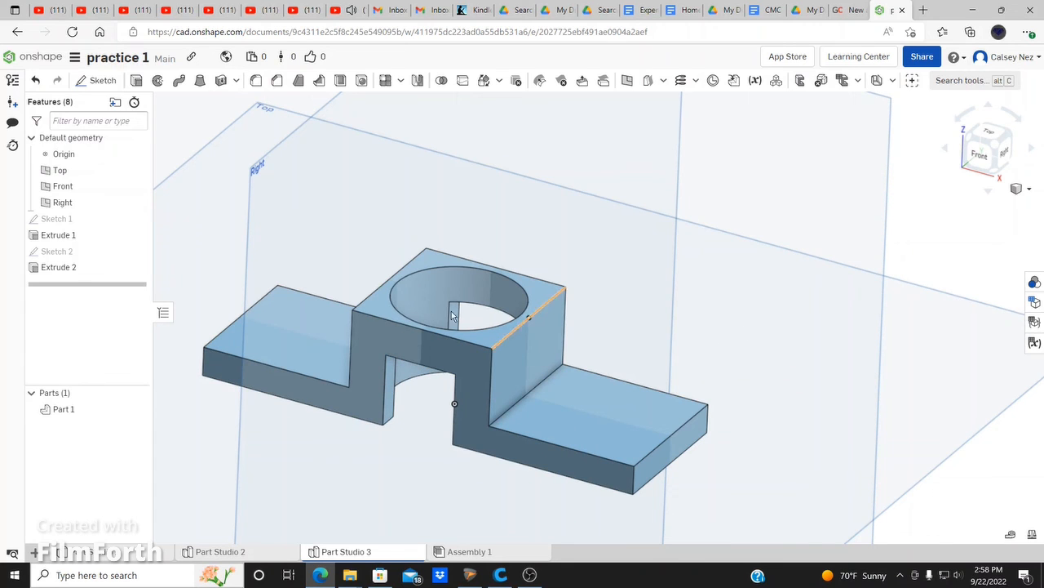
Start a sketch on the raised block's right side face and view it from the Right
left_click(97, 80)
left_click(523, 354)
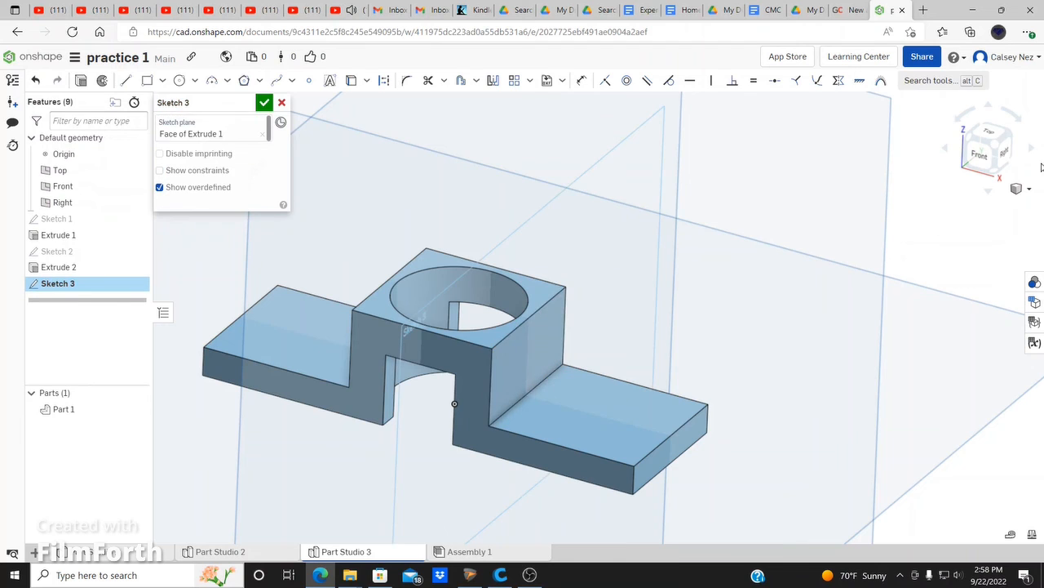
left_click(1002, 155)
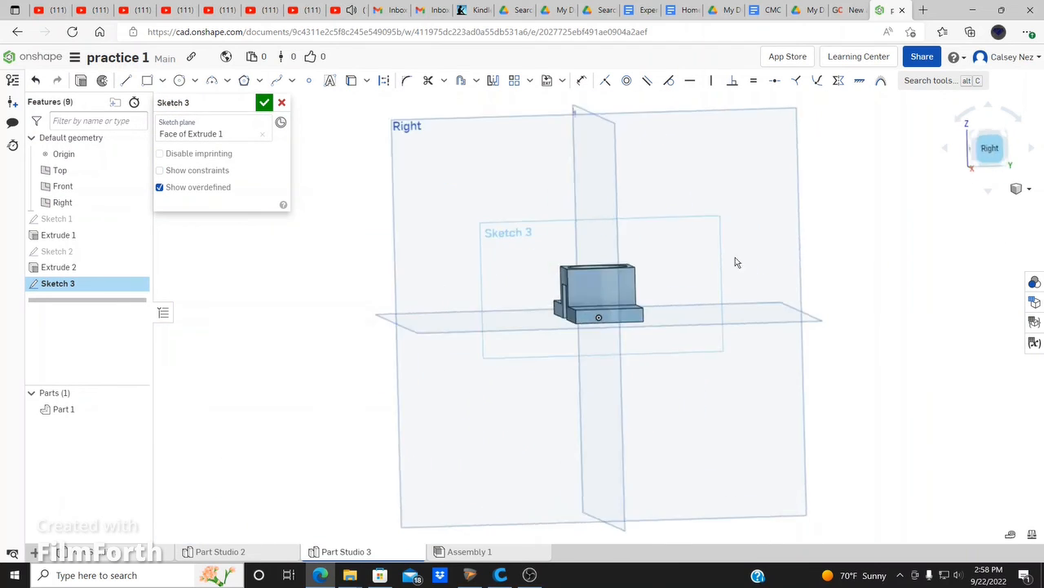
scroll(627, 297, "up", 5)
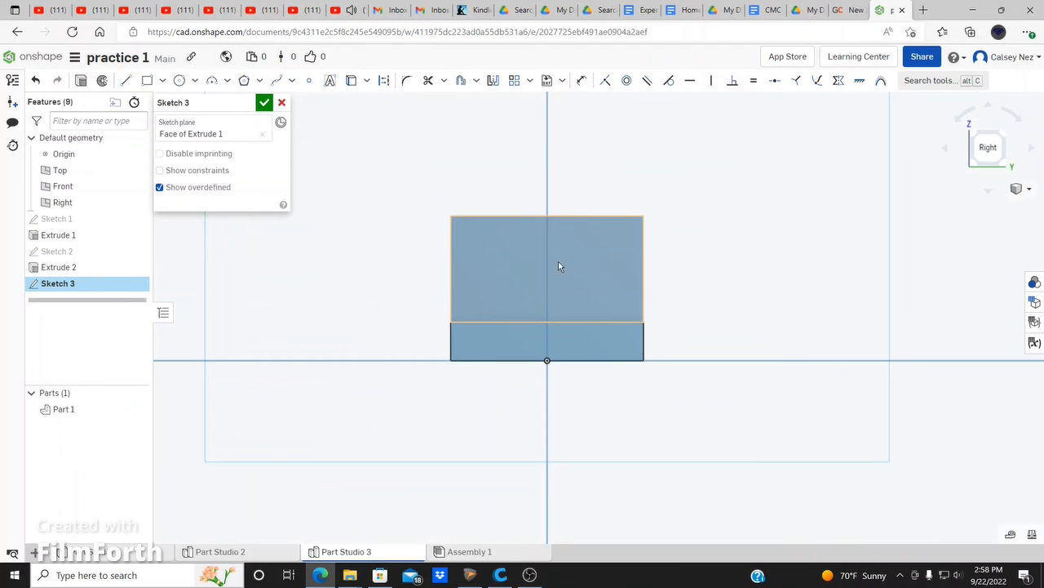
scroll(562, 267, "up", 1)
Try to sketch a circle about 0.26 in in diameter on the face's vertical centerline and dimension its center from the upper edge
left_click(180, 80)
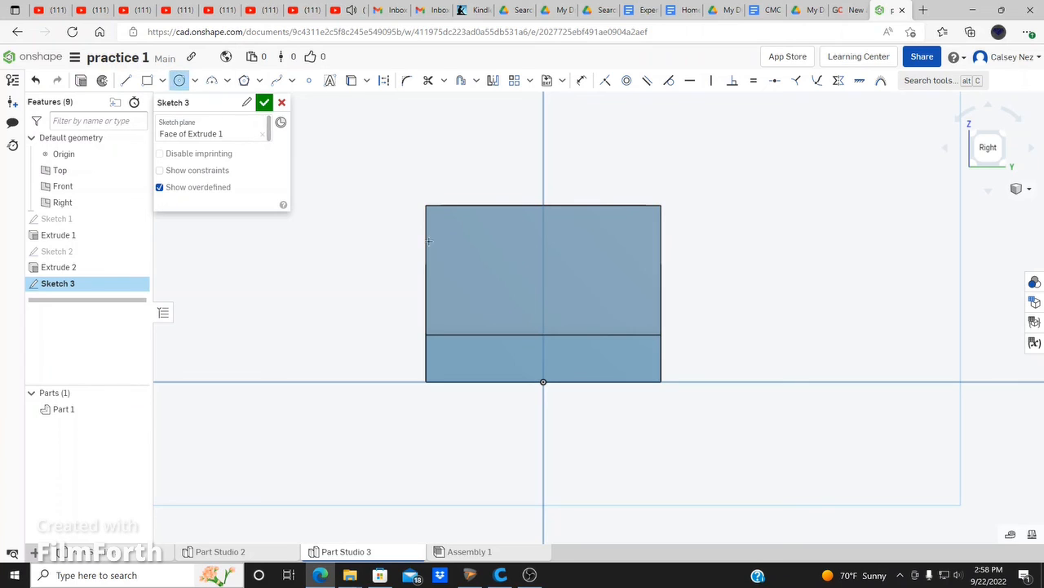
left_click(544, 268)
left_click(574, 263)
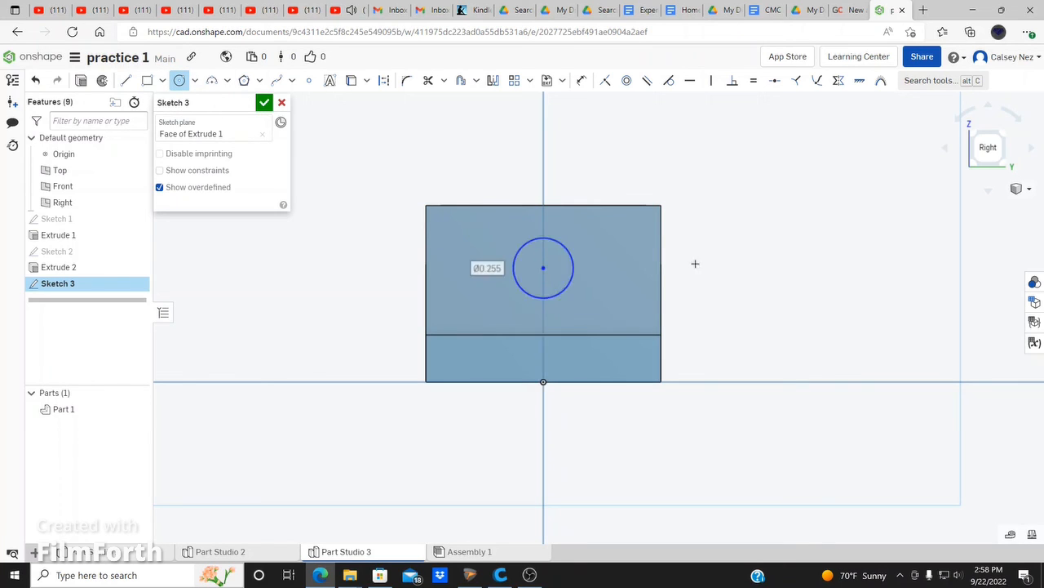
left_click(581, 81)
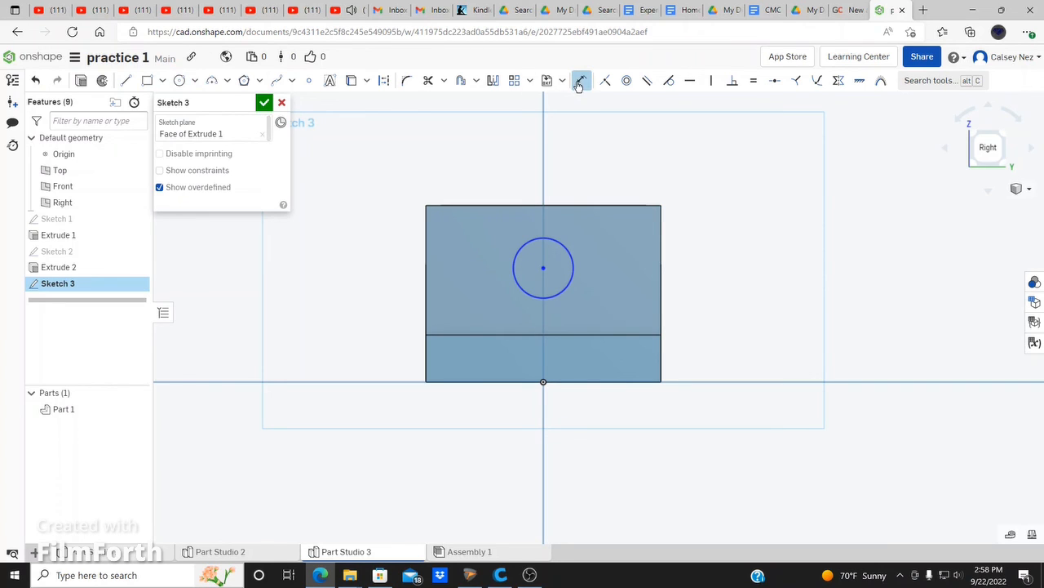
left_click(542, 268)
left_click(573, 206)
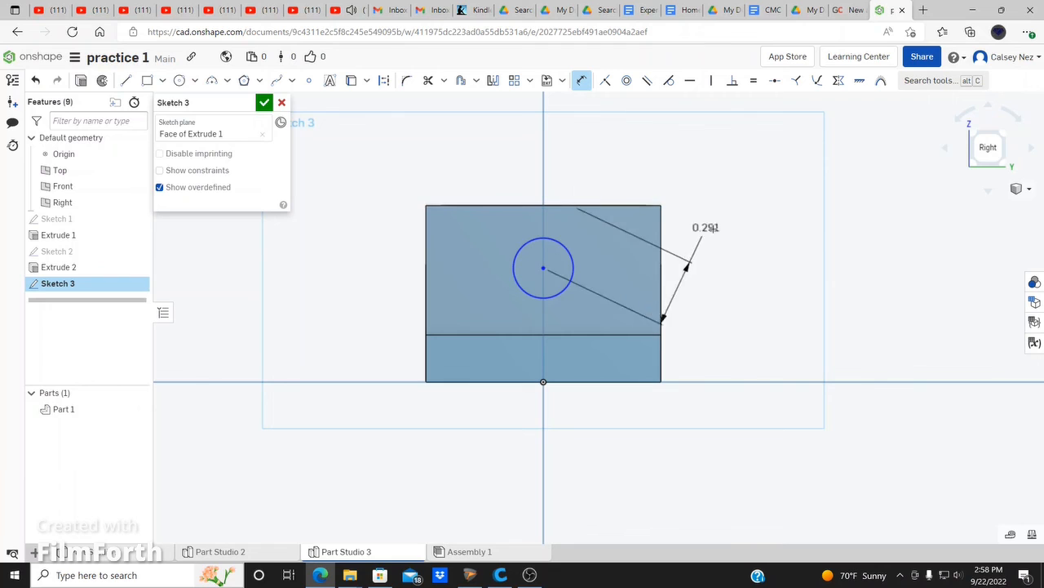
left_click(722, 180)
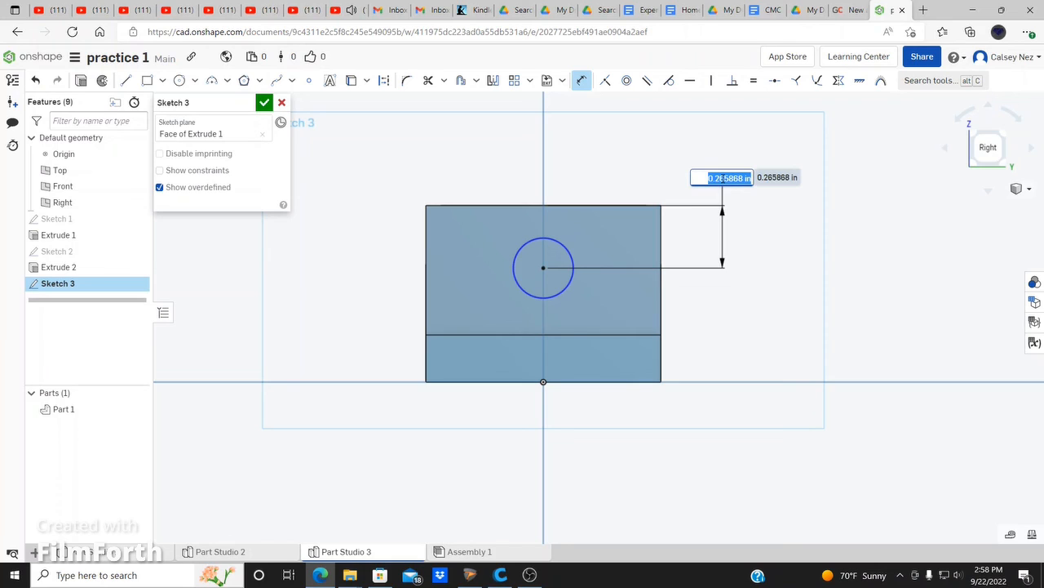
key("Return")
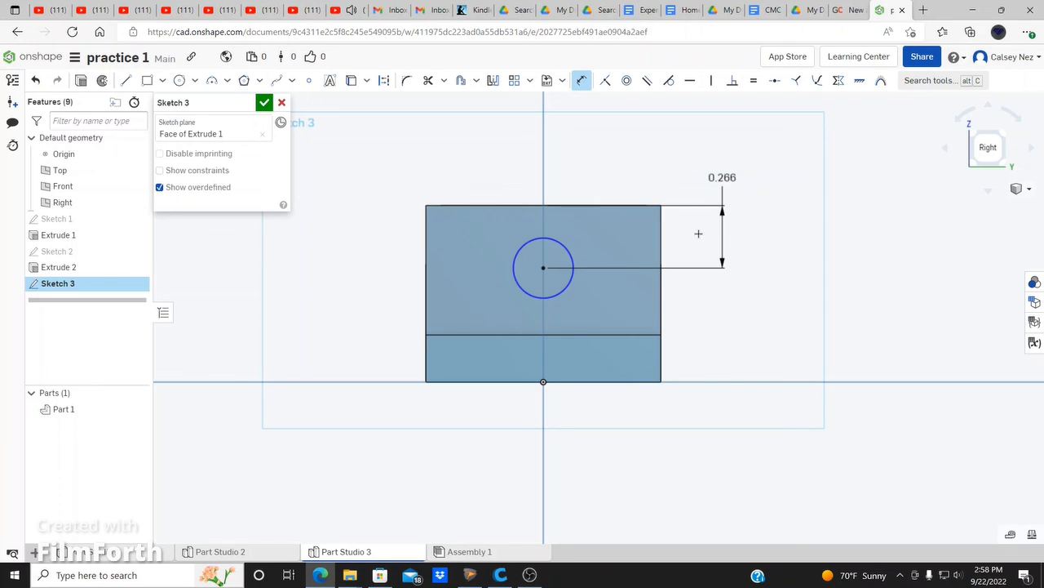
Undo the upper-edge dimension and the circle on the side face
key("Escape")
key("ctrl+z")
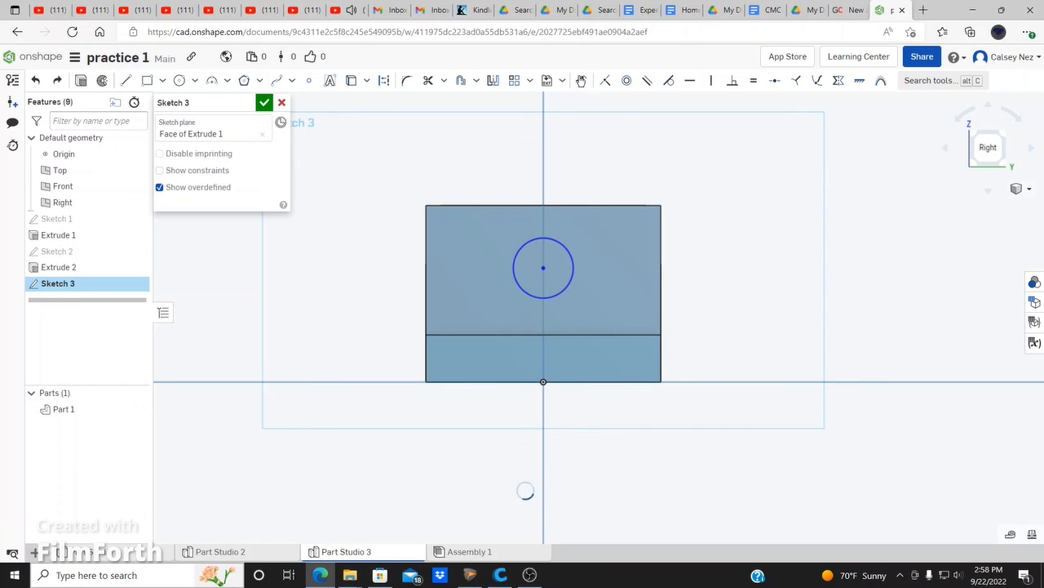
left_click(581, 80)
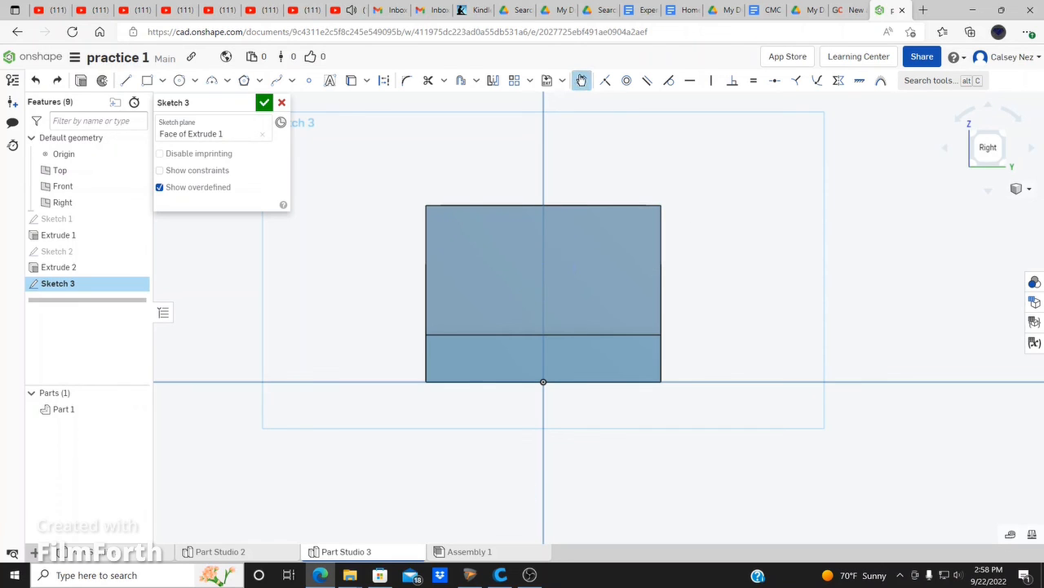
Sketch a circle about 0.34 in in diameter on the vertical centerline and dimension its center 0.25 in above the side face's lower edge
left_click(180, 80)
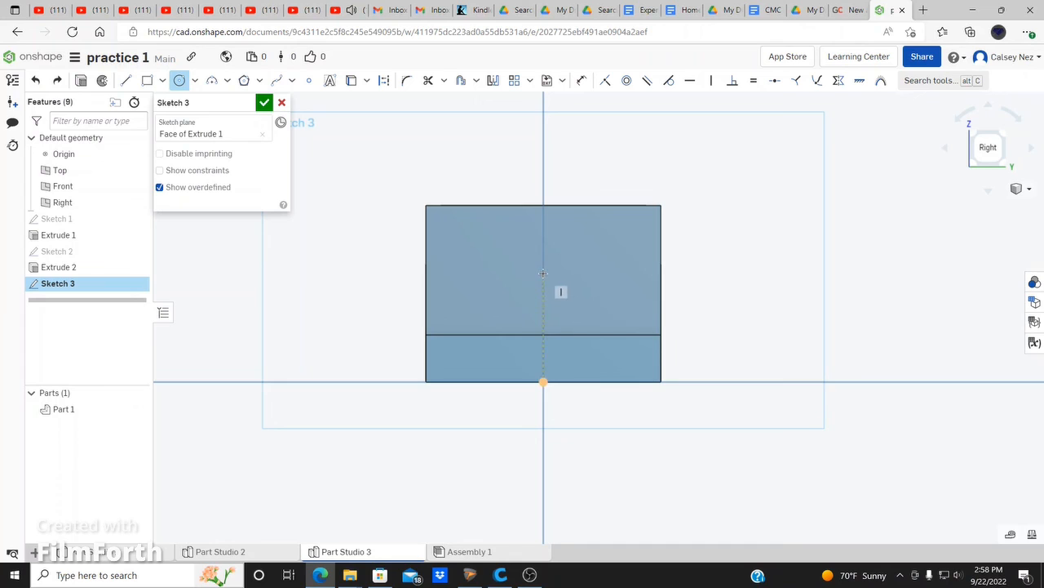
left_click_drag(544, 272, 583, 267)
left_click(581, 81)
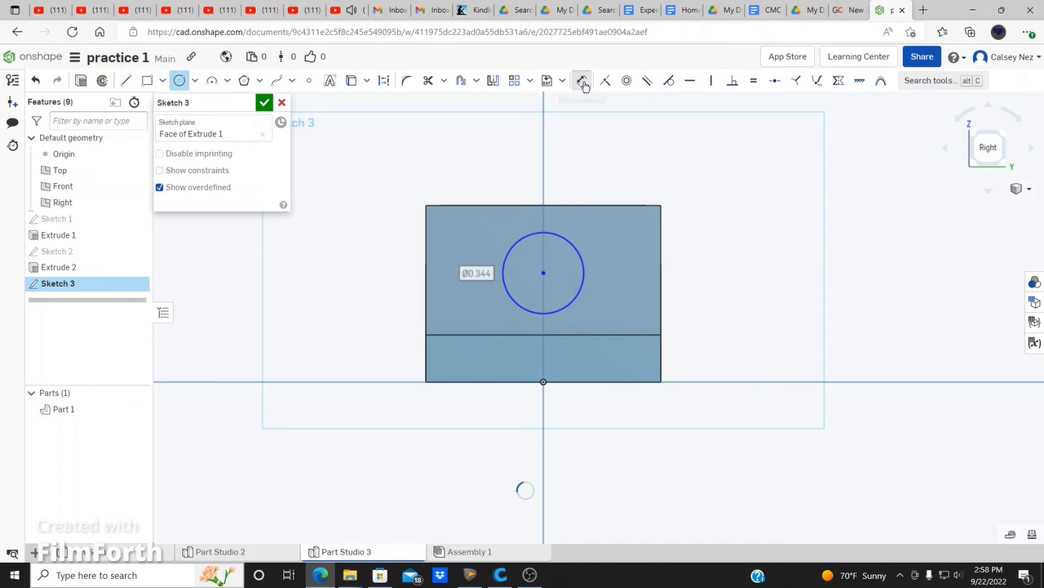
left_click(597, 335)
left_click(715, 306)
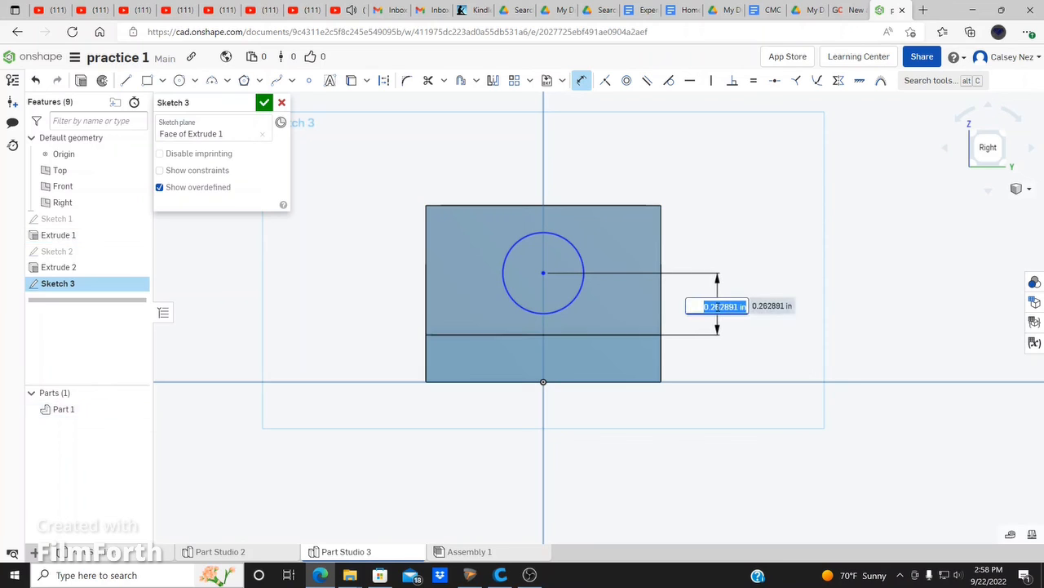
key("Return")
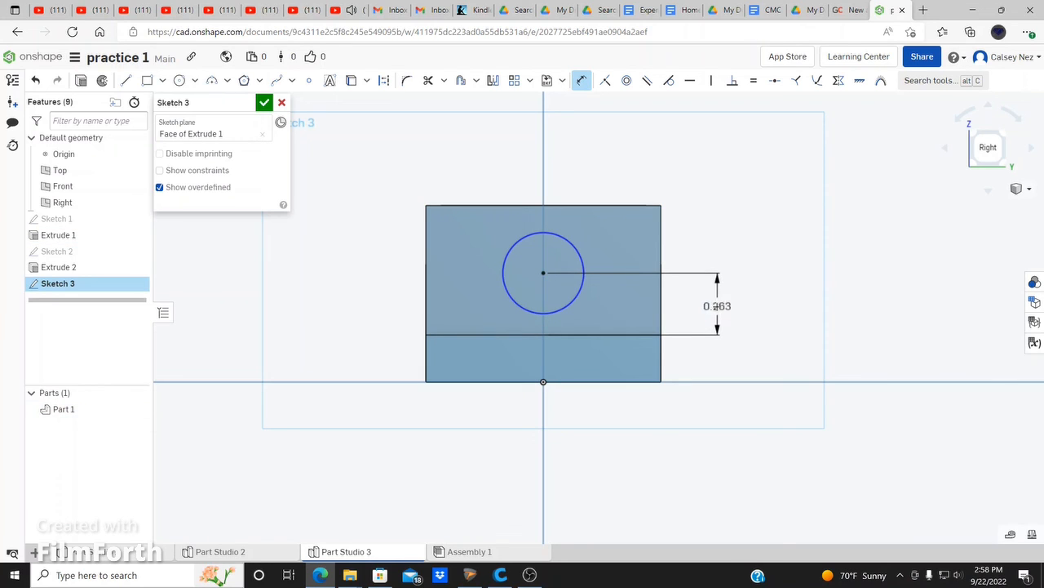
Dimension the side-face circle's diameter at 0.438 in and finish the sketch
left_click(569, 245)
left_click(744, 214)
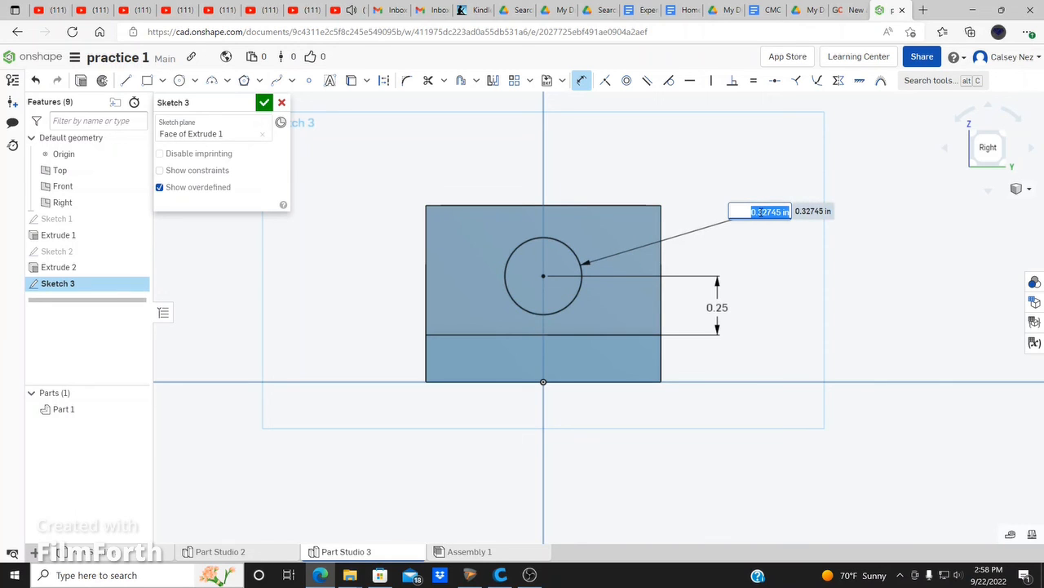
type("0.438")
key("Return")
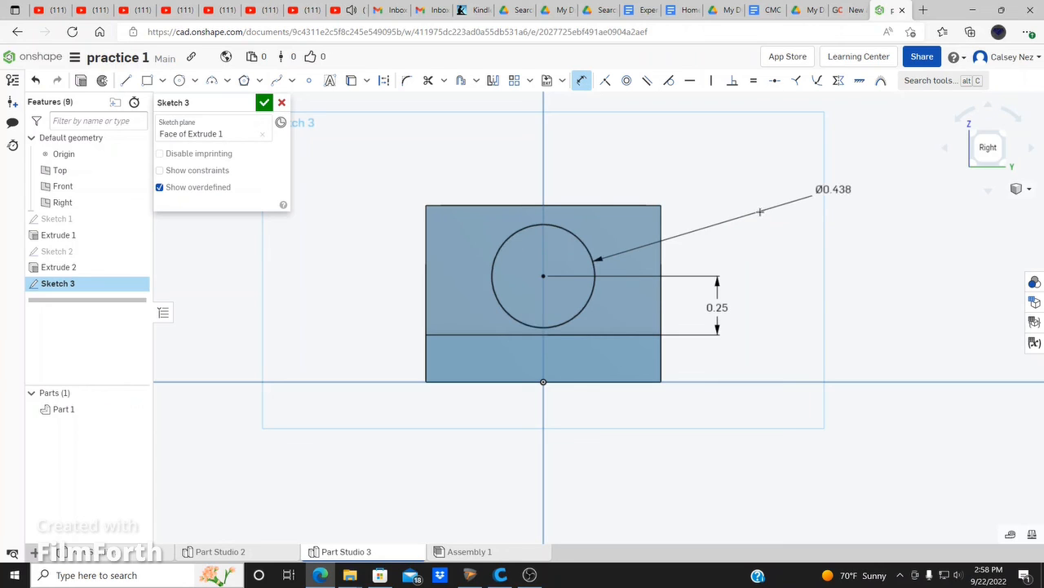
left_click(267, 106)
middle_click_drag(318, 340, 335, 335)
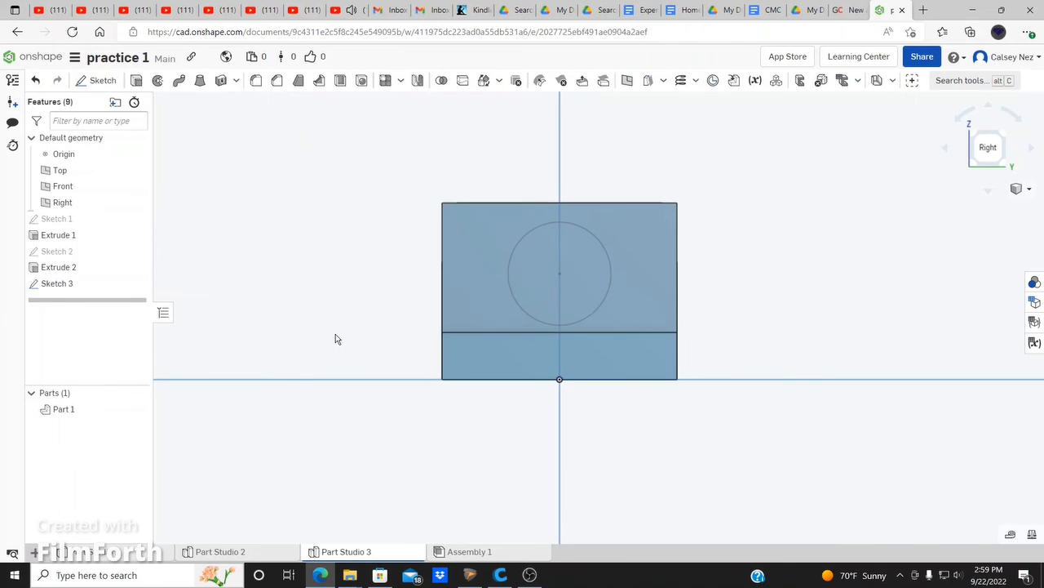
Cut the circle sketched on the raised block's side face through all of the part with a Remove extrude
mouse_move(335, 335)
right_mouse_down()
mouse_move(381, 347)
mouse_move(336, 365)
right_mouse_up()
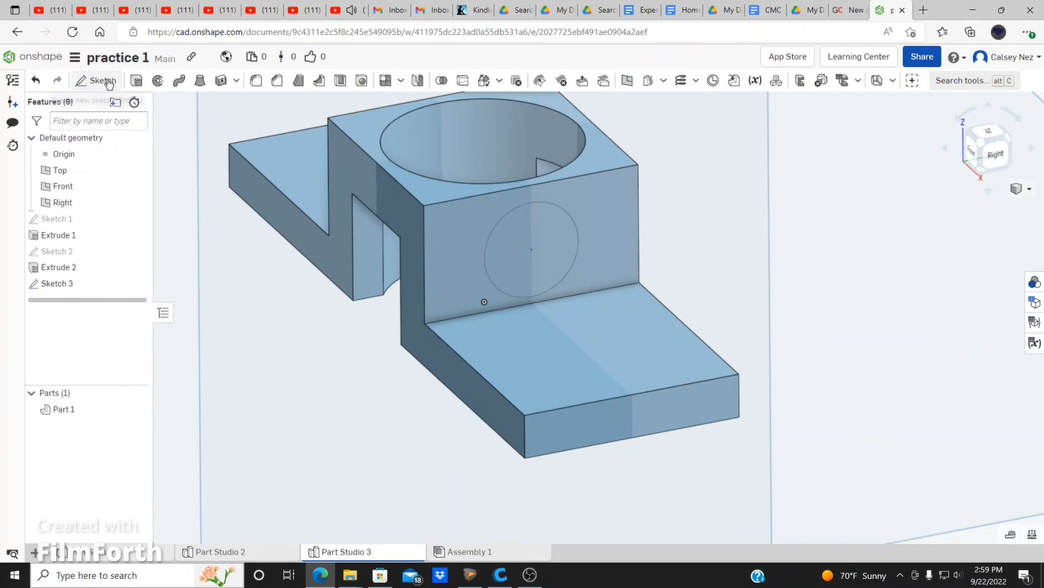
left_click(138, 80)
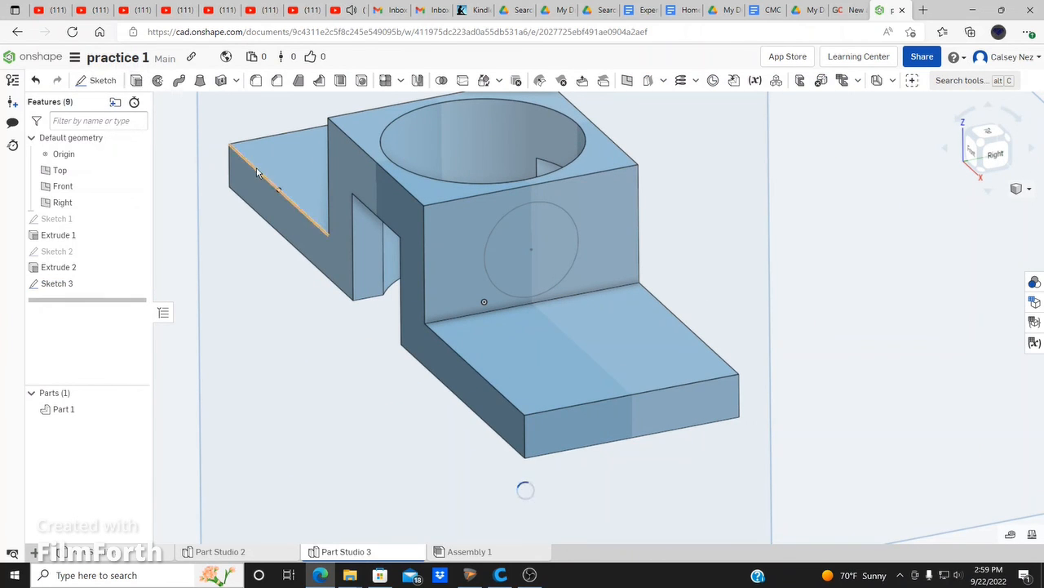
left_click(226, 138)
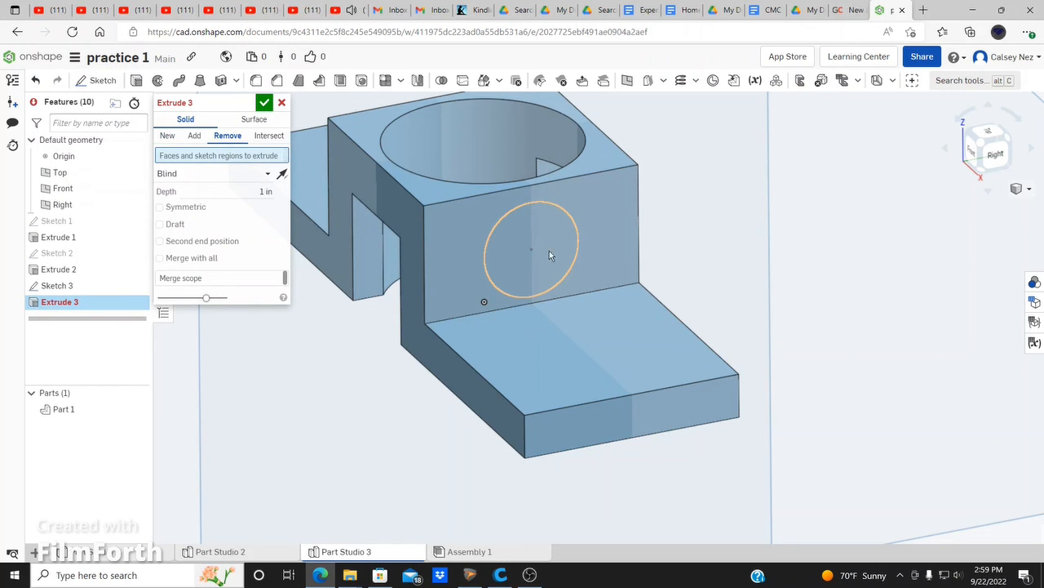
left_click(511, 260)
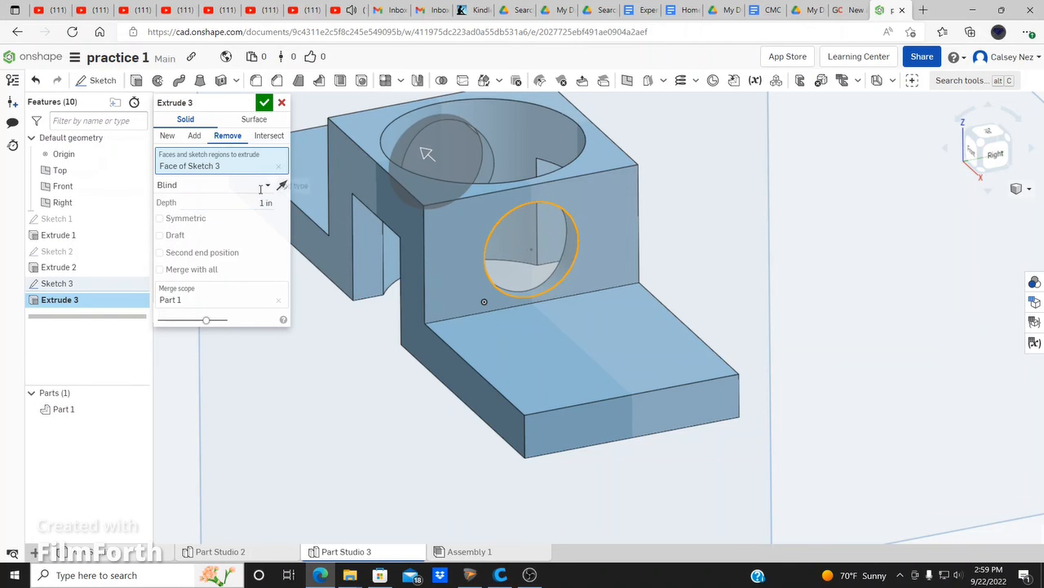
left_click(263, 185)
left_click(214, 286)
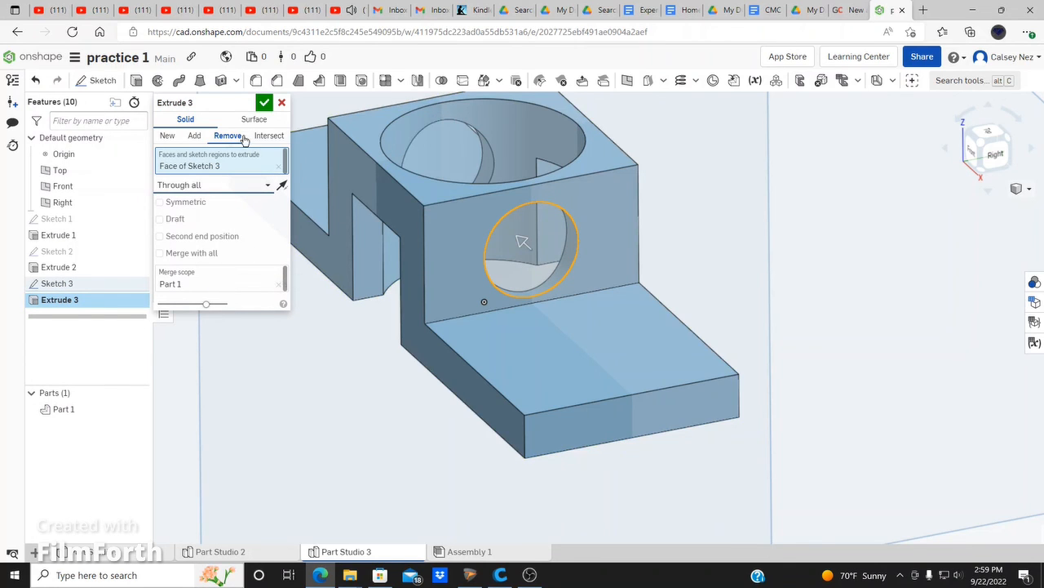
left_click(263, 103)
left_click(295, 368)
scroll(341, 382, "up", 3)
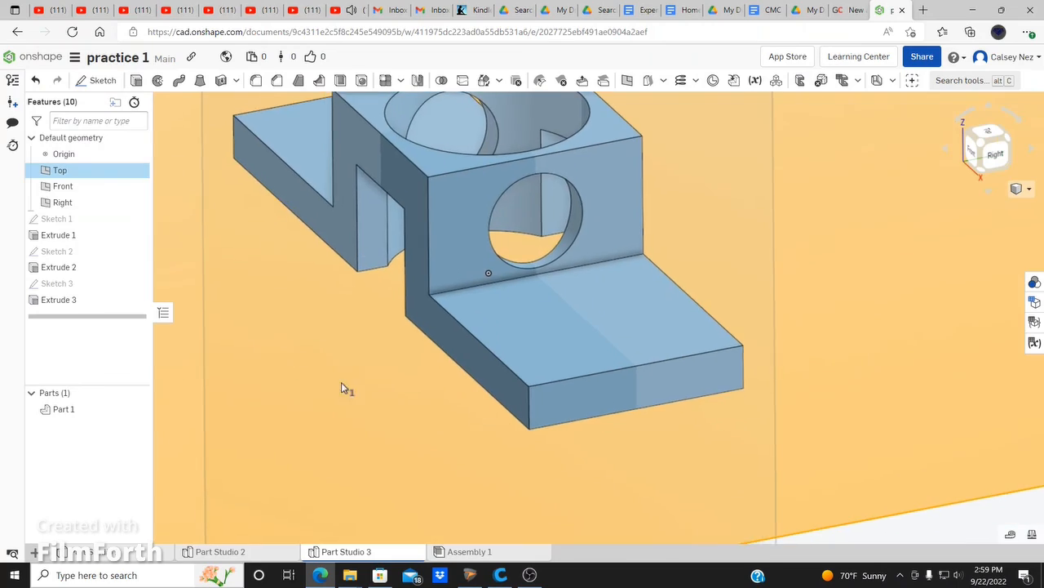
right_click_drag(372, 404, 413, 382)
scroll(413, 381, "down", 5)
left_click(747, 286)
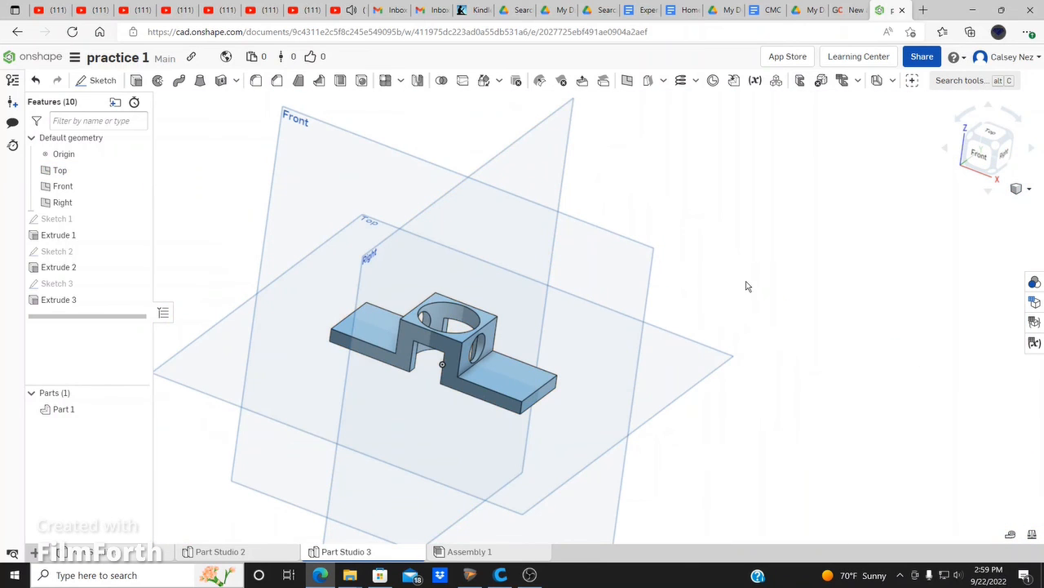